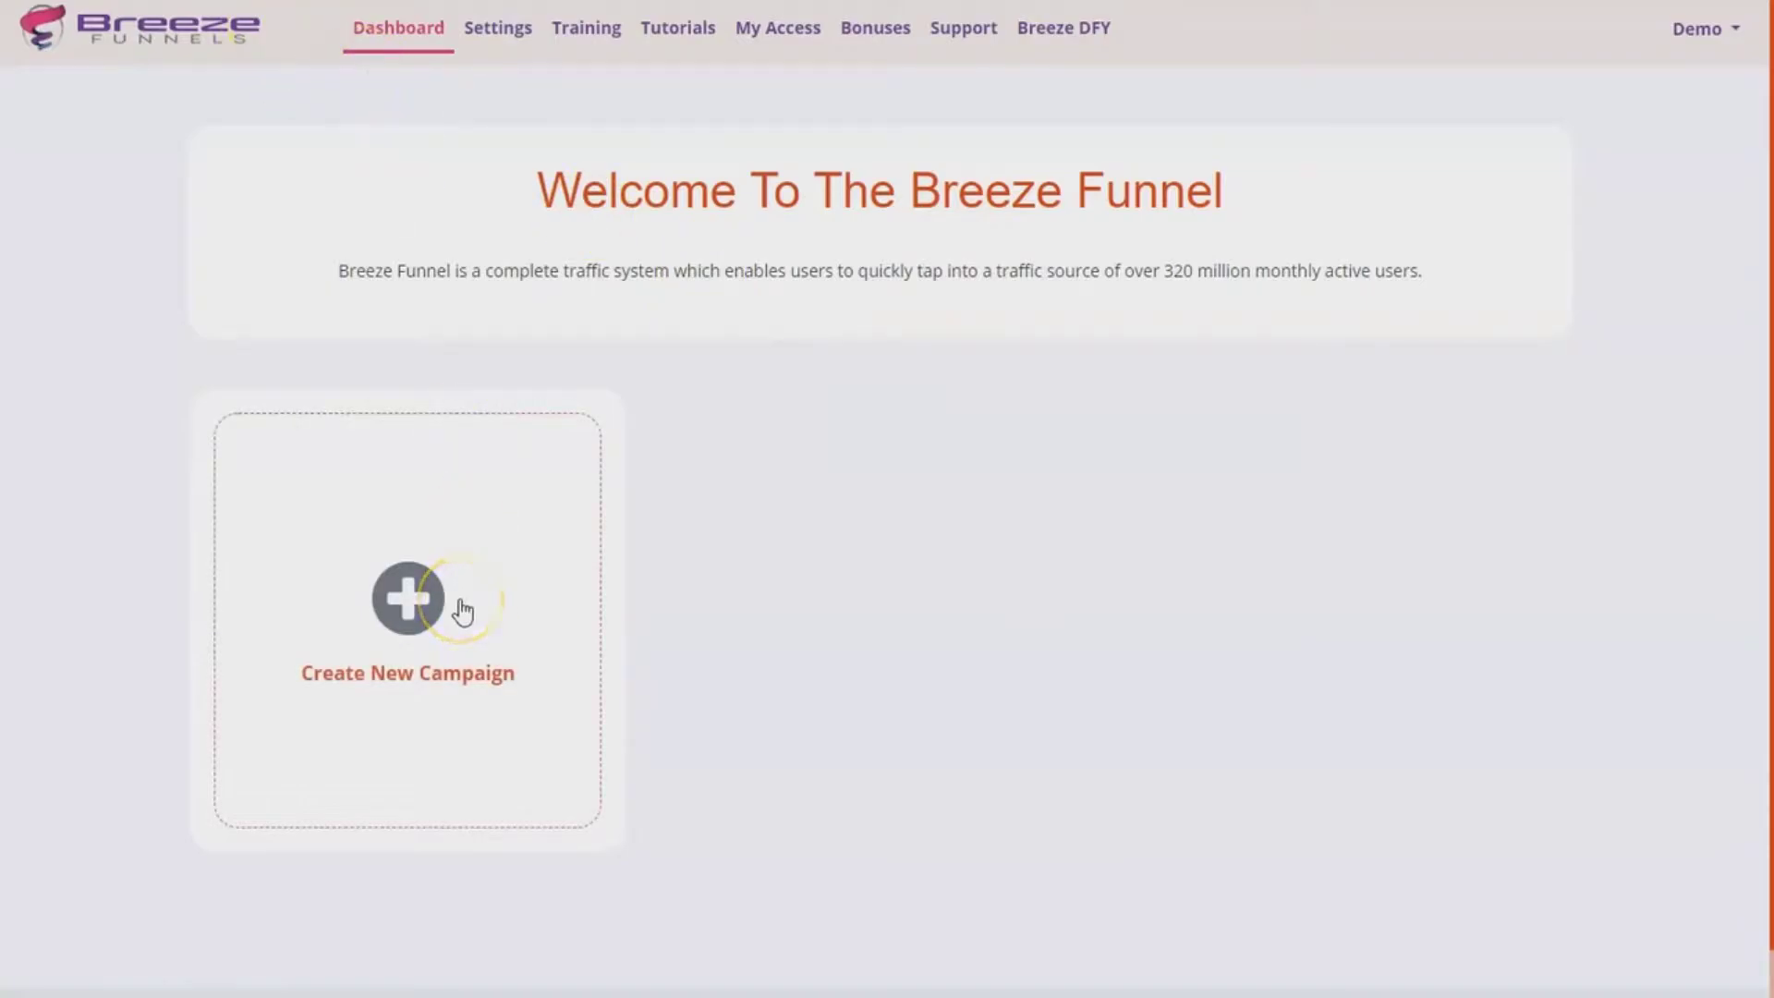
Step: Review the autoresponder integrations and the privacy policy and terms of service fields in the account settings
click(507, 31)
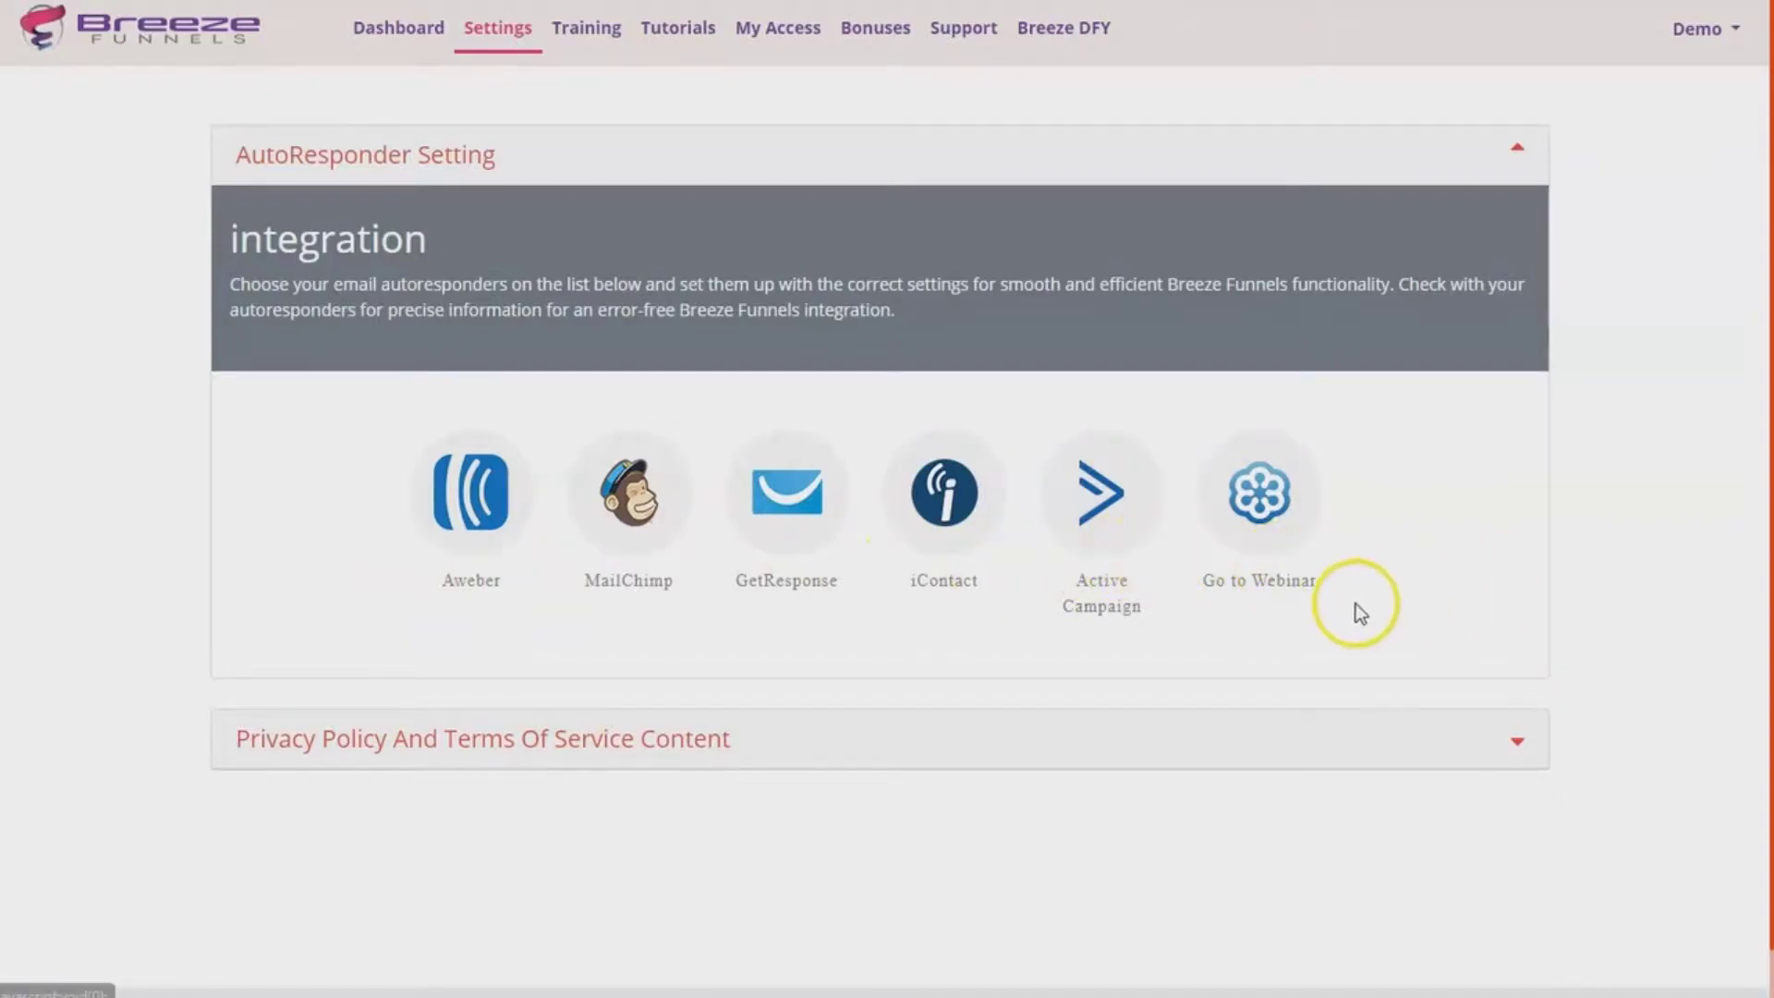
click(1058, 747)
scroll(1090, 646, down, 5)
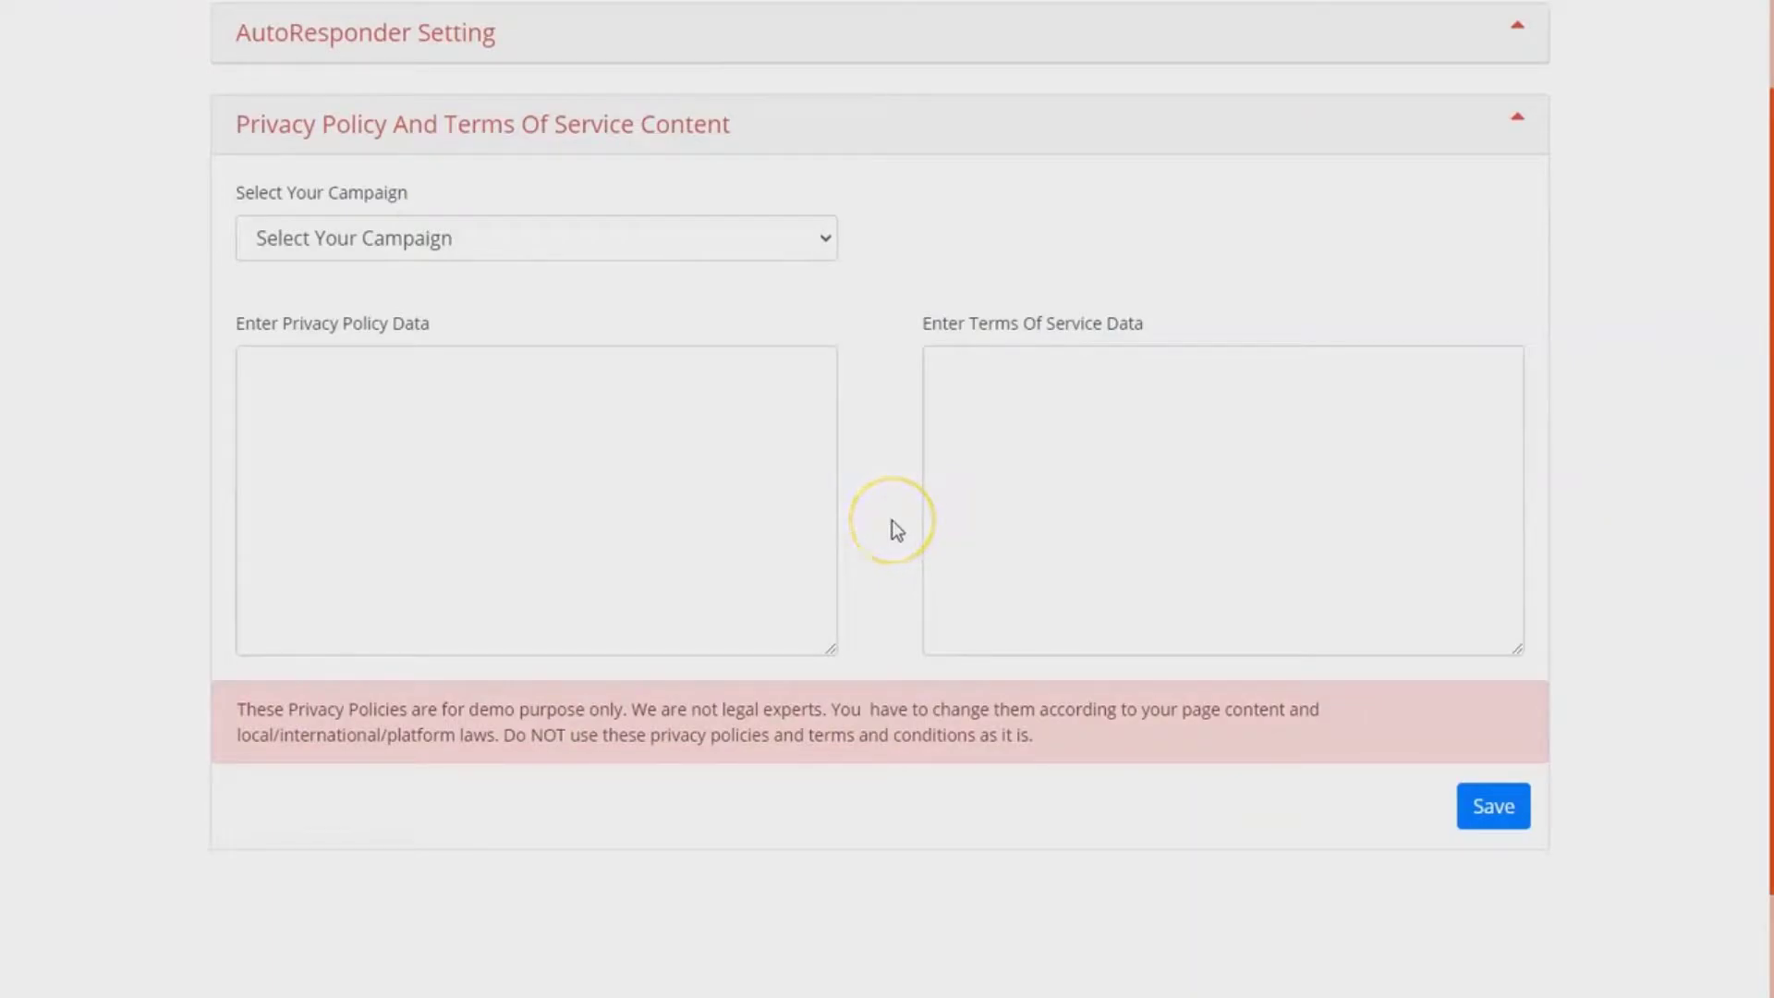
click(657, 236)
click(652, 239)
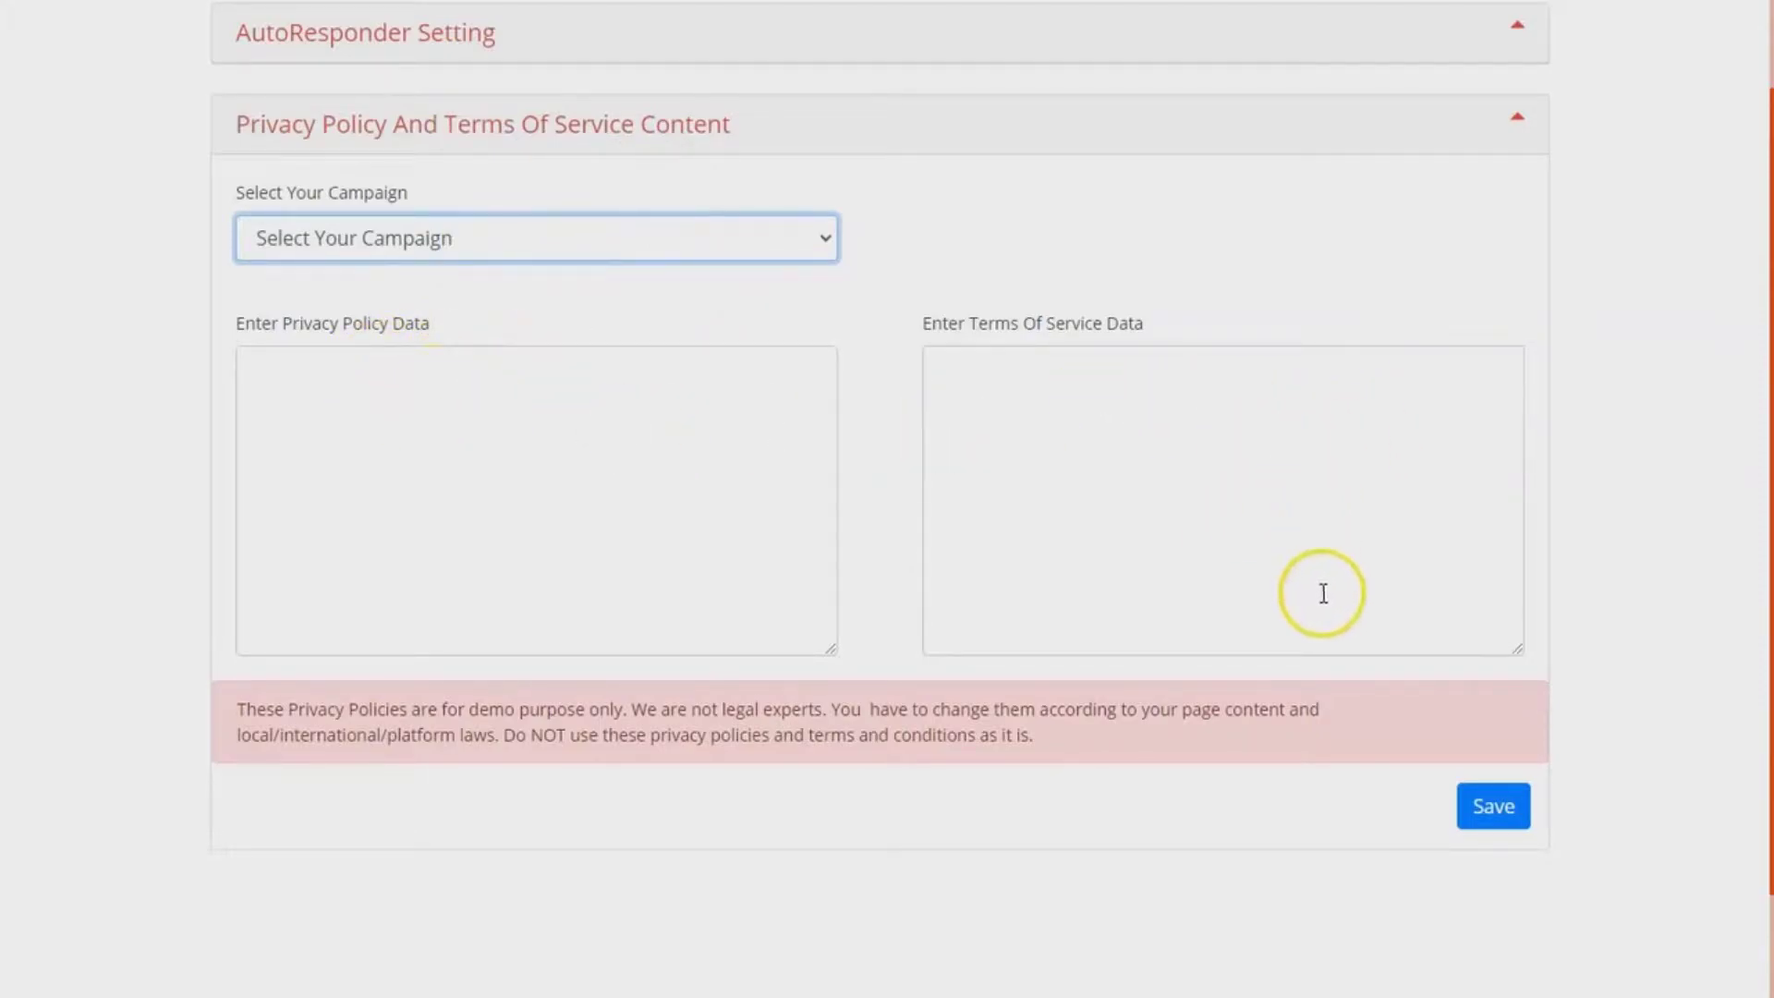
scroll(1555, 804, up, 1)
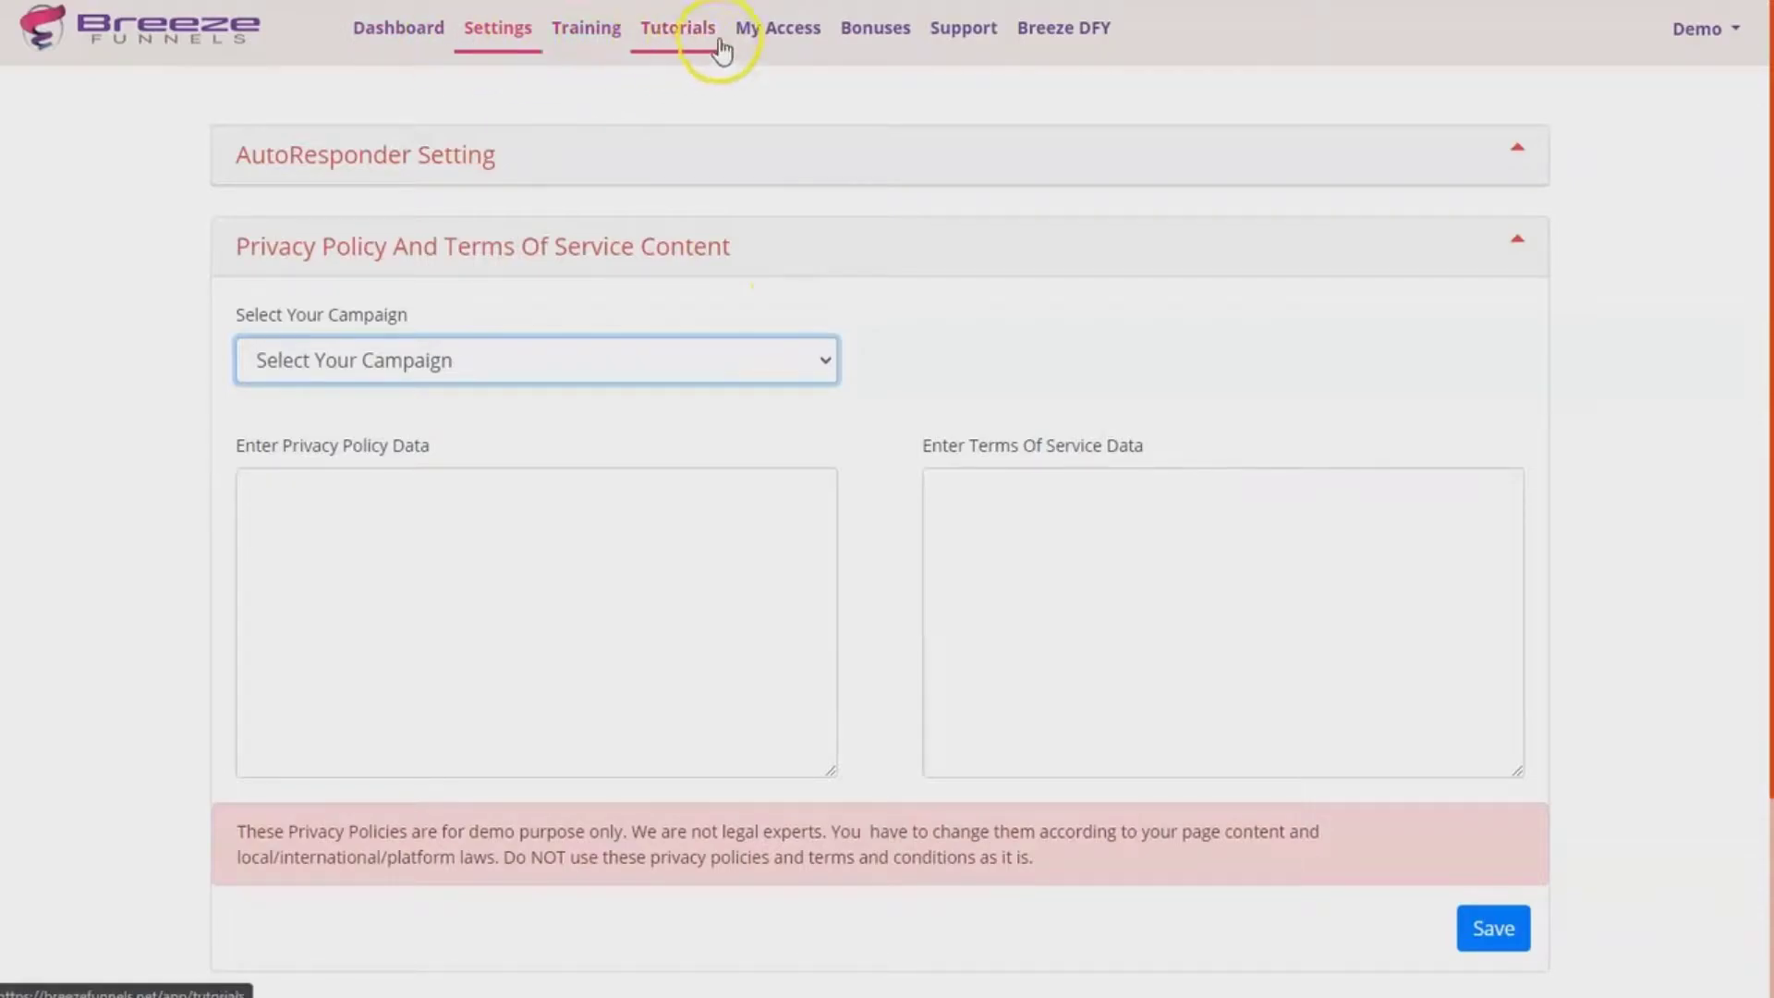
Step: Check the account's current access and the Breeze DFY page, finishing back on the dashboard
click(779, 35)
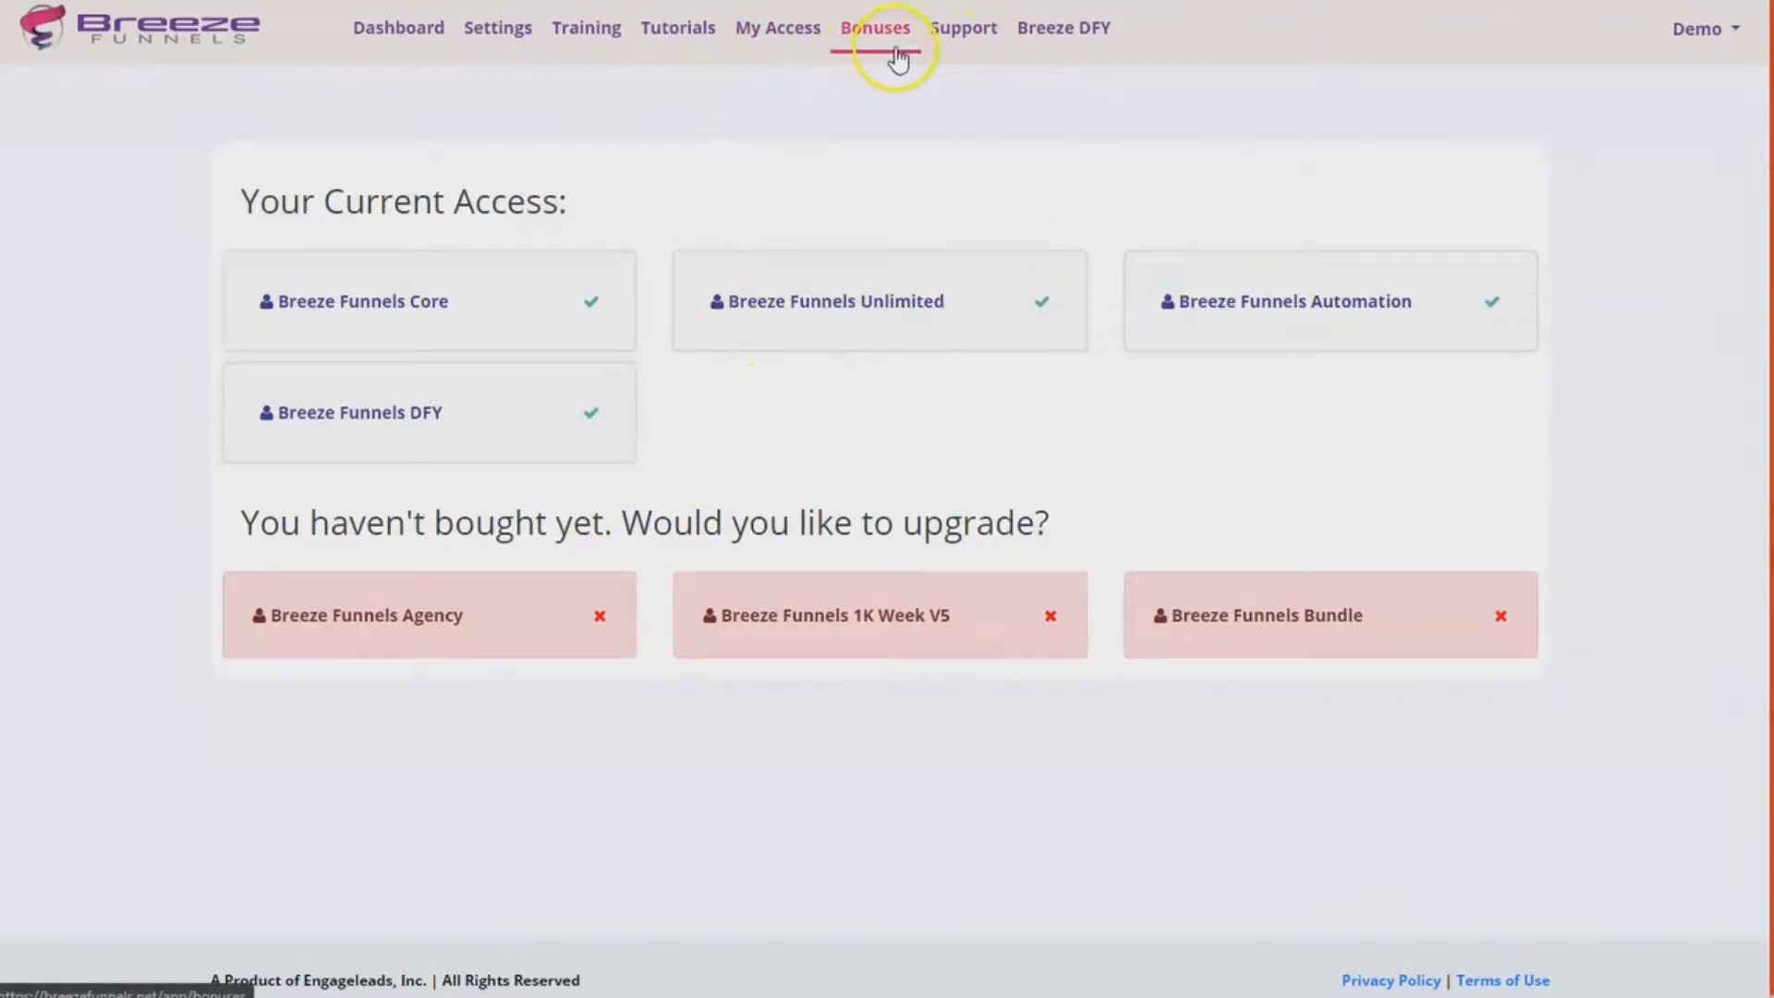
click(1042, 42)
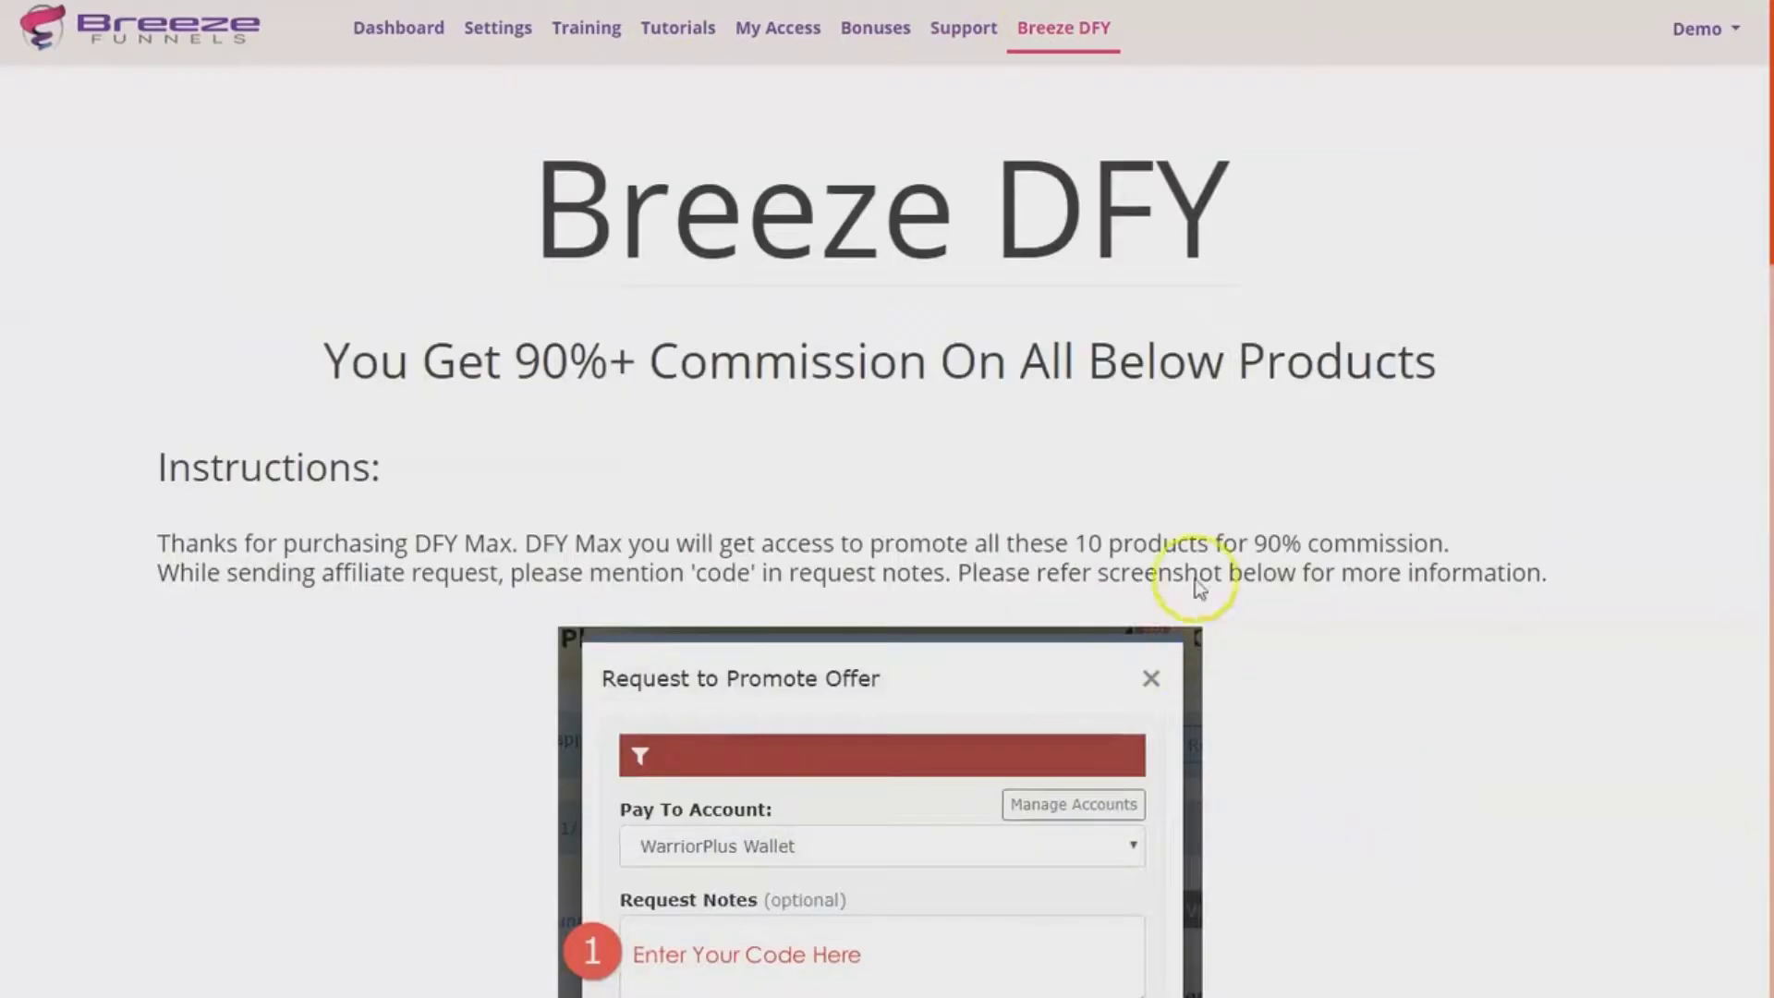
click(370, 25)
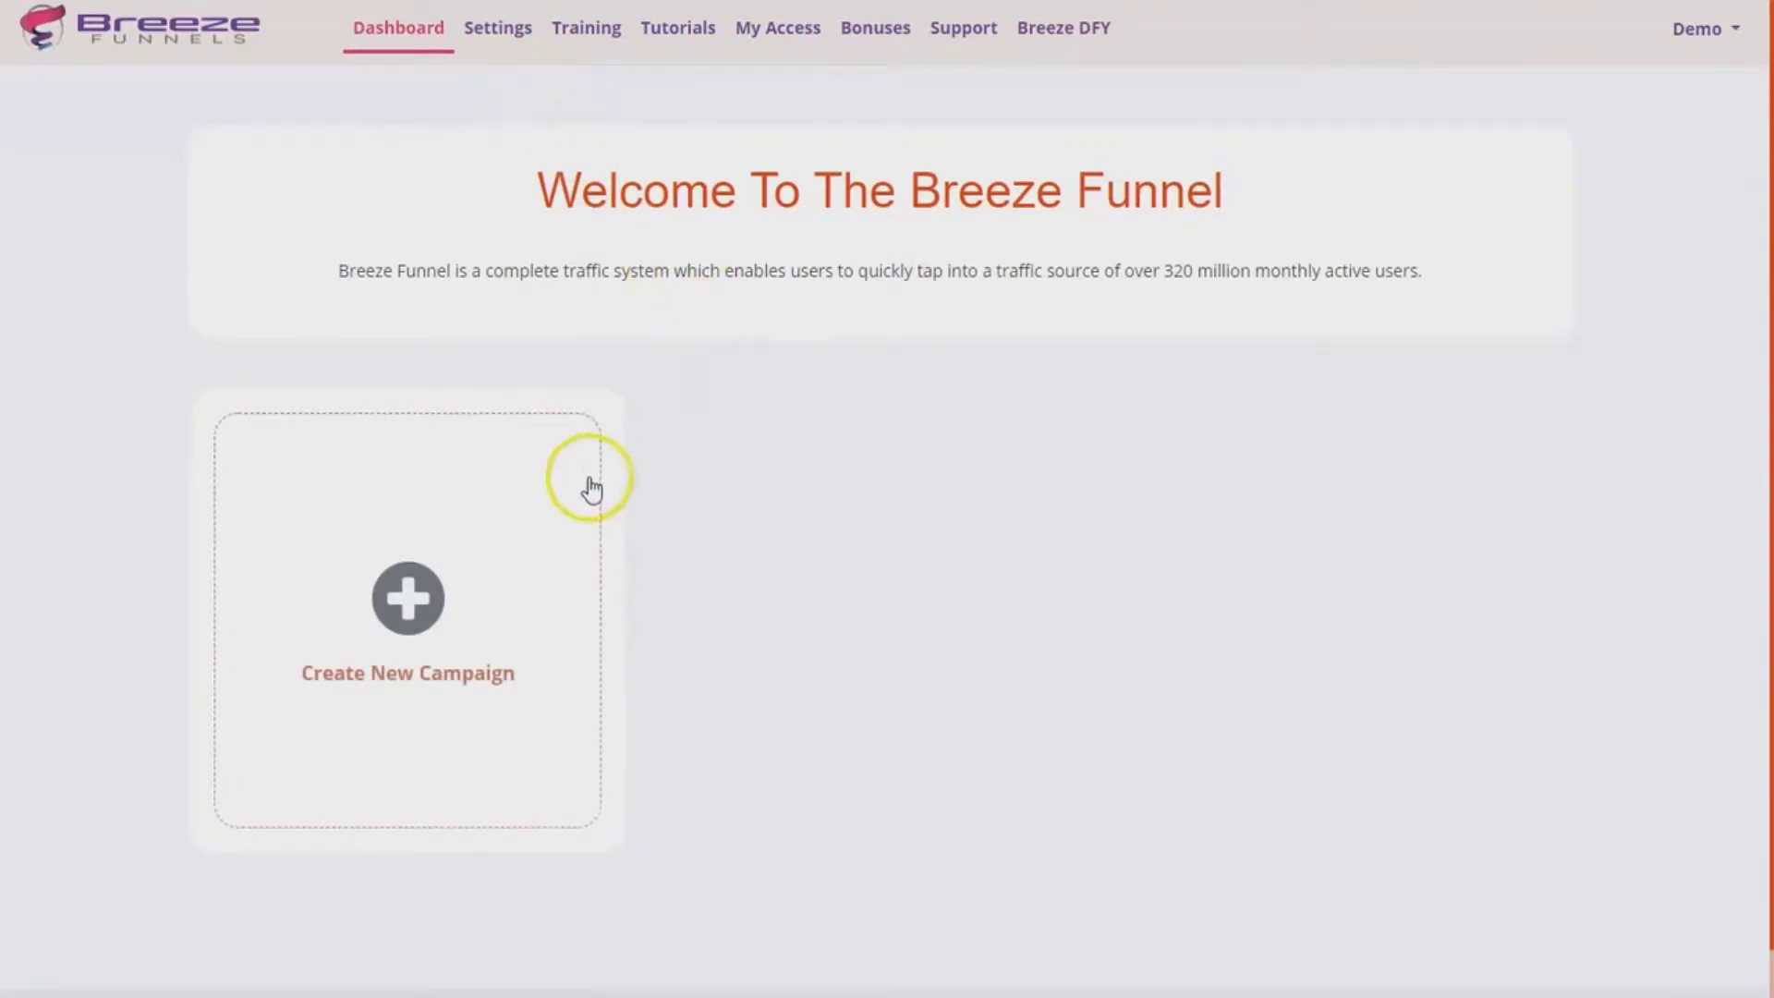
Step: Create a new campaign named "demo"
click(468, 682)
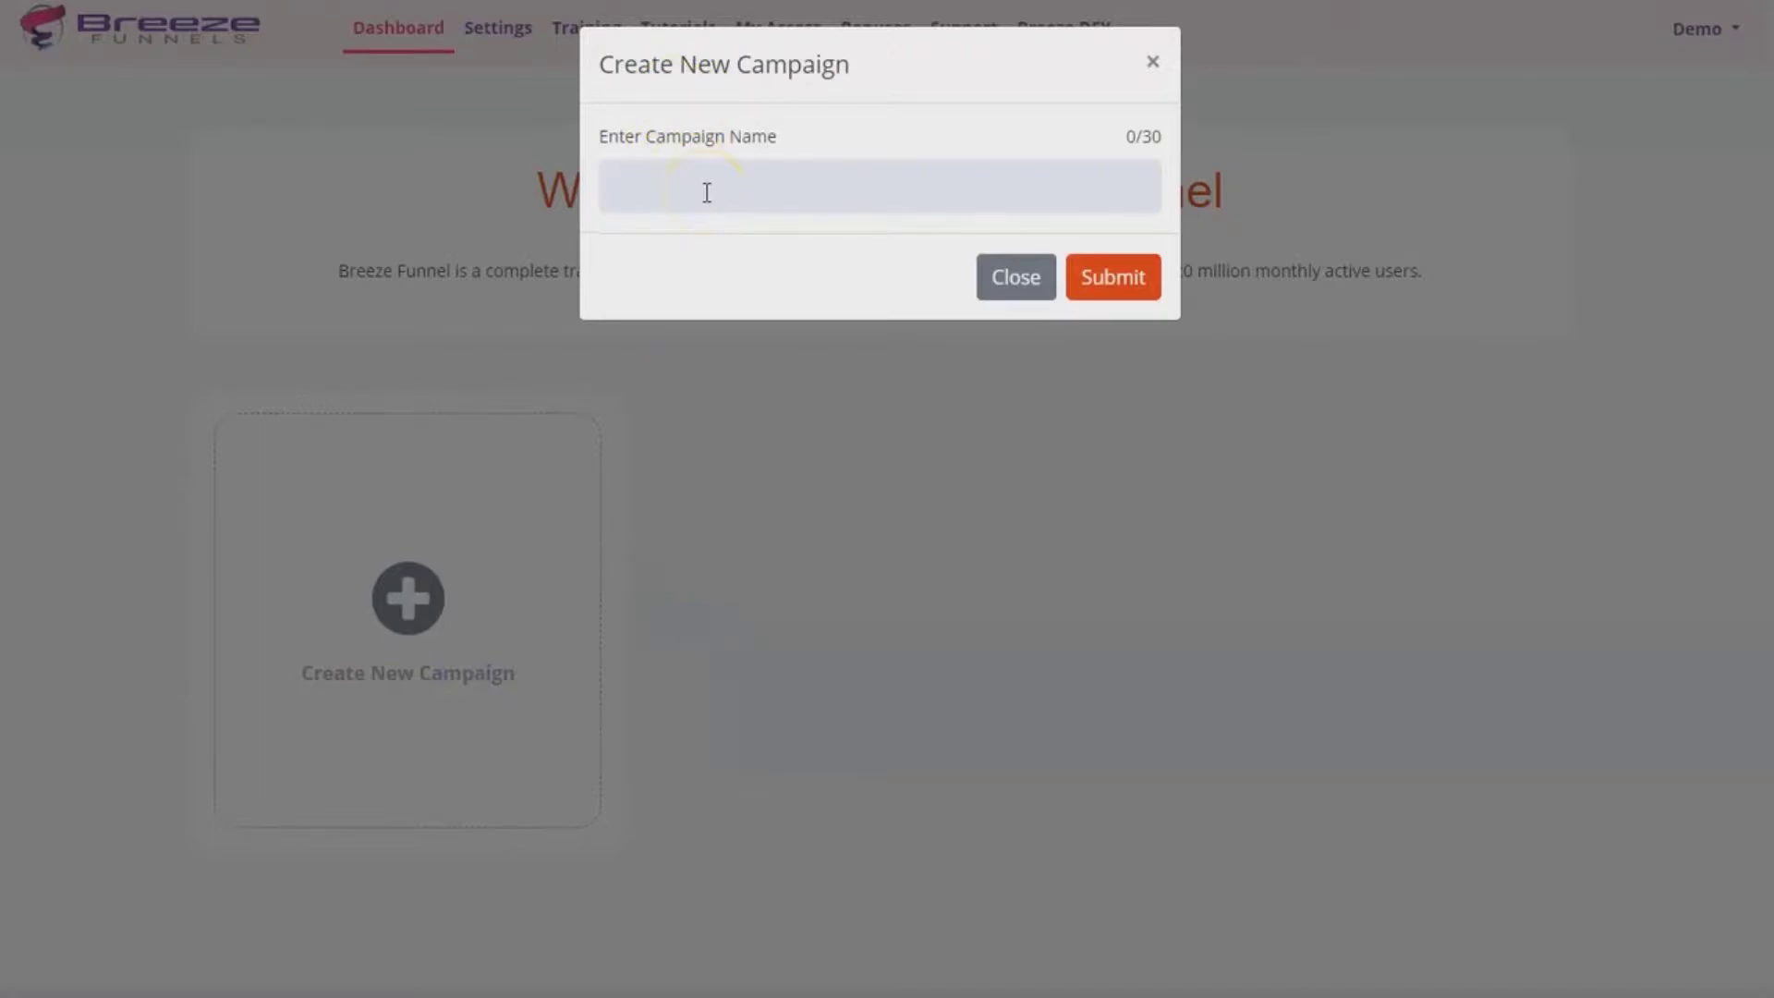
click(707, 192)
text(demo)
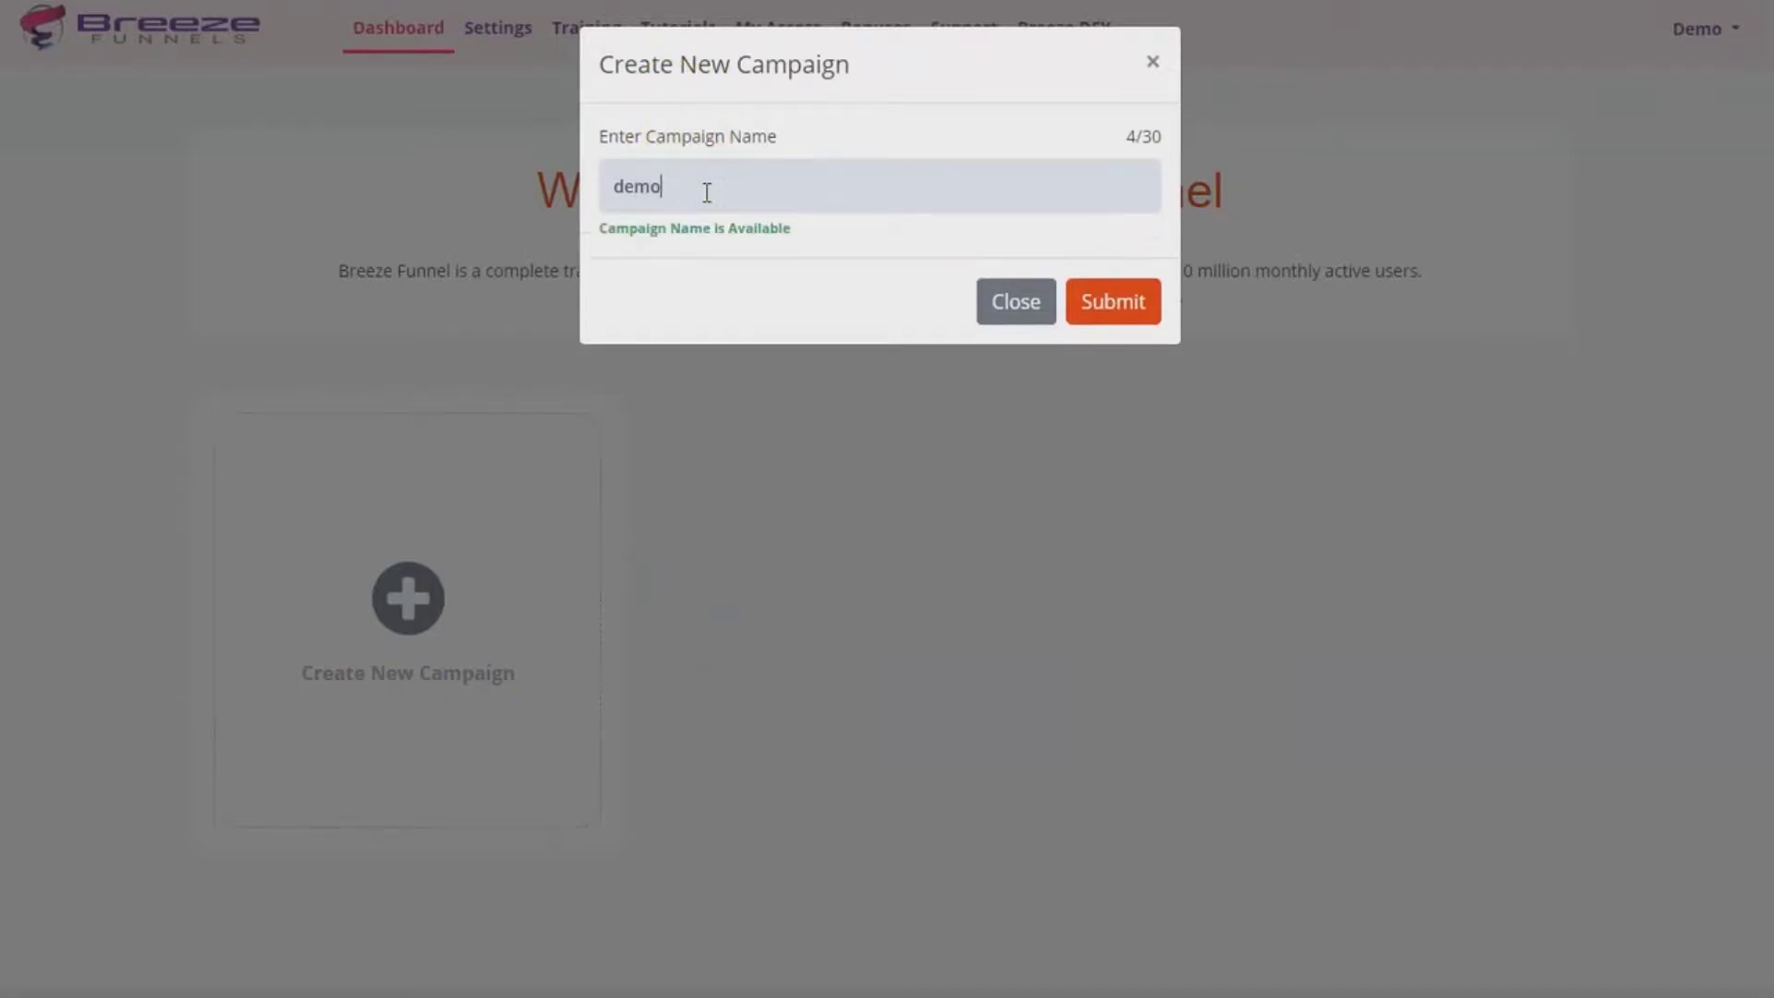
click(1136, 308)
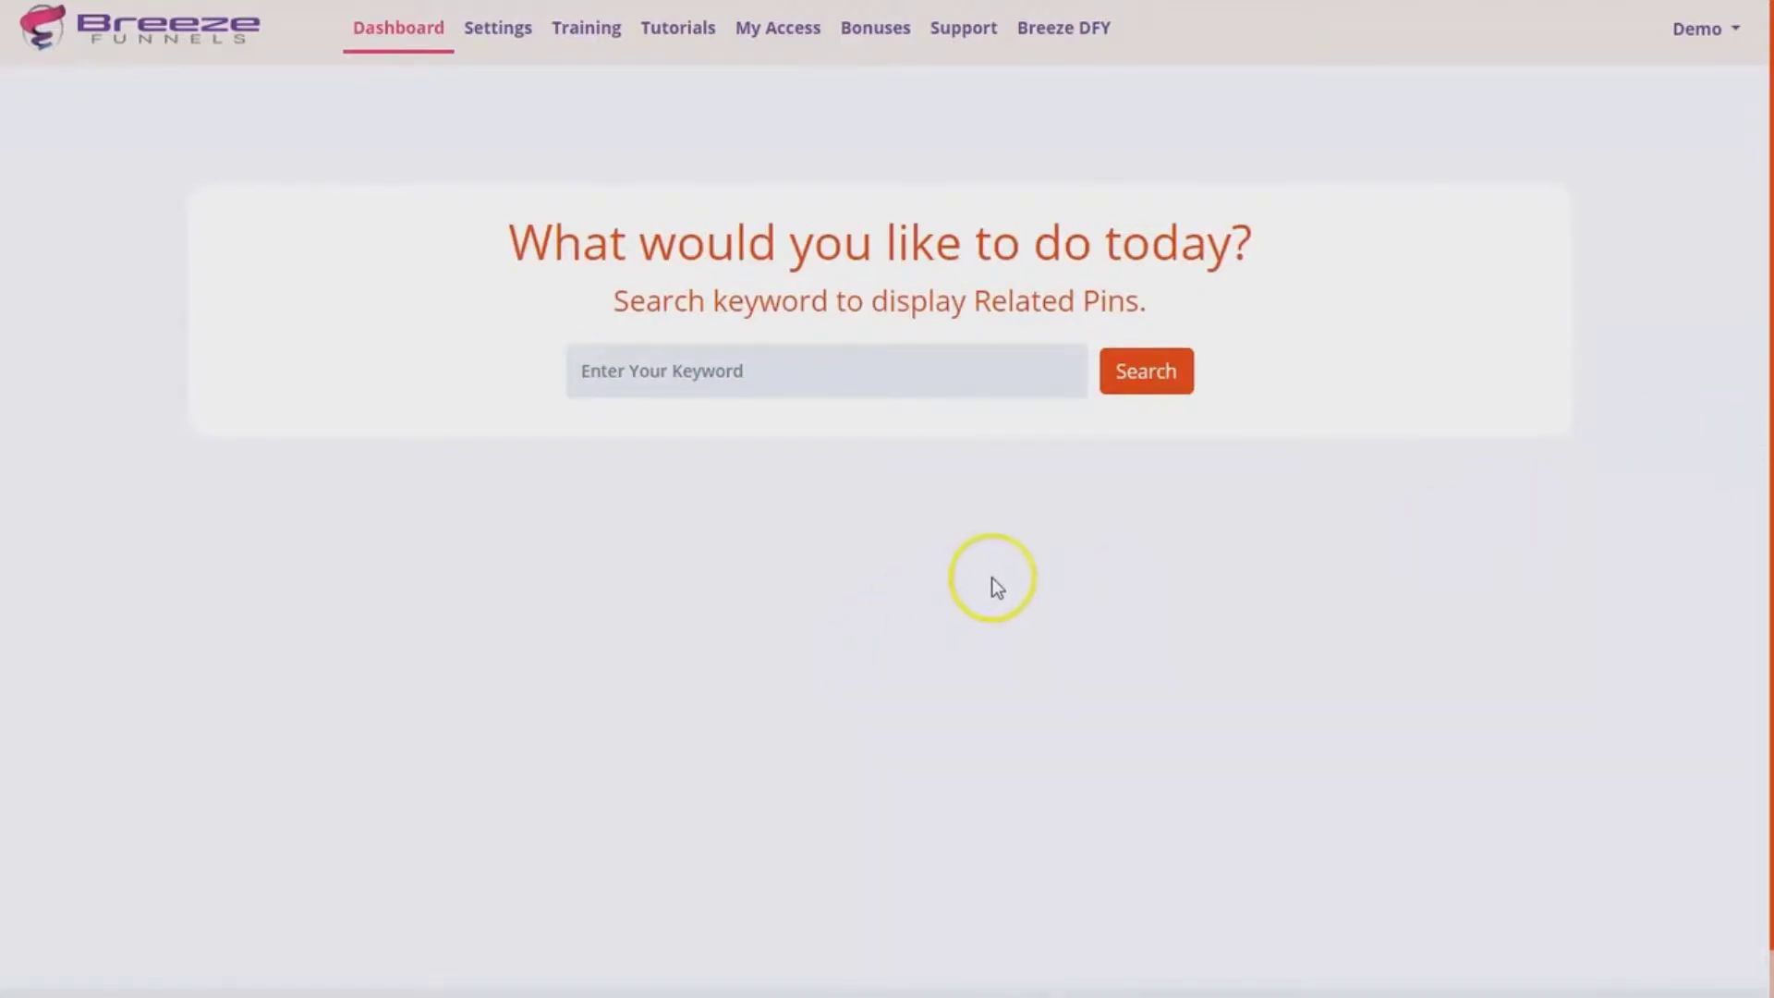
Step: Search for pins related to the keyword "fitness" and look over their like and pin counts
scroll(971, 434, down, 1)
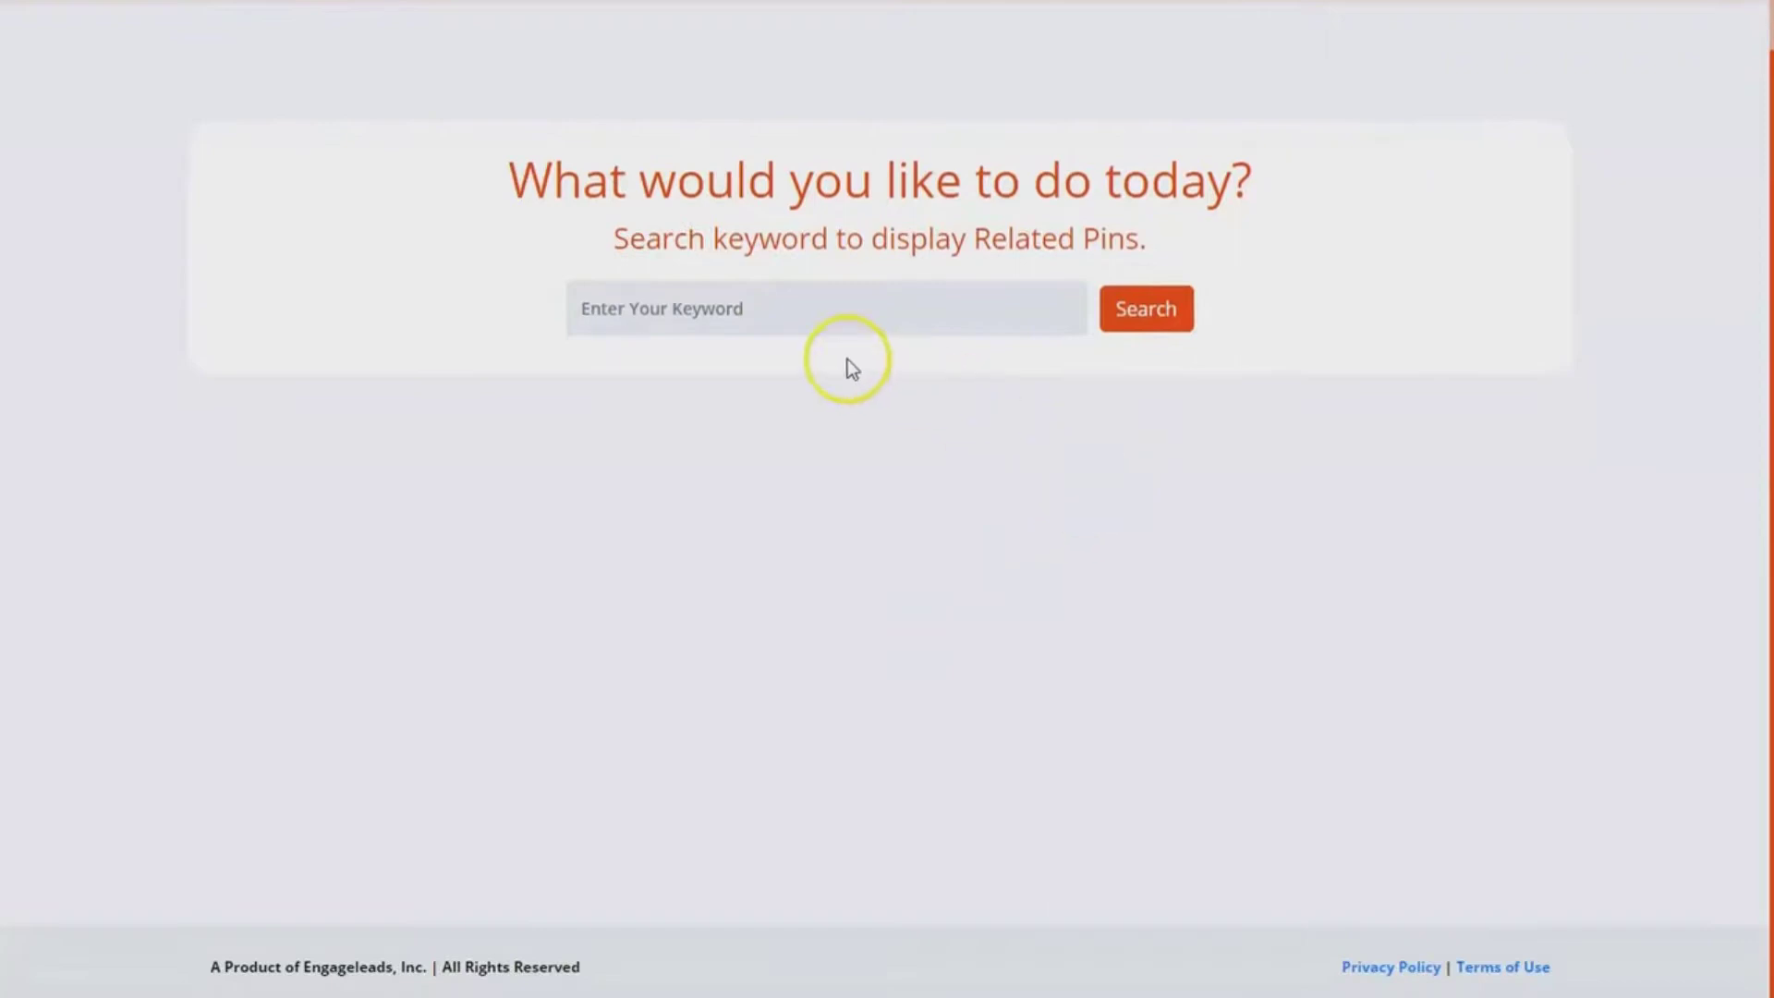
click(804, 308)
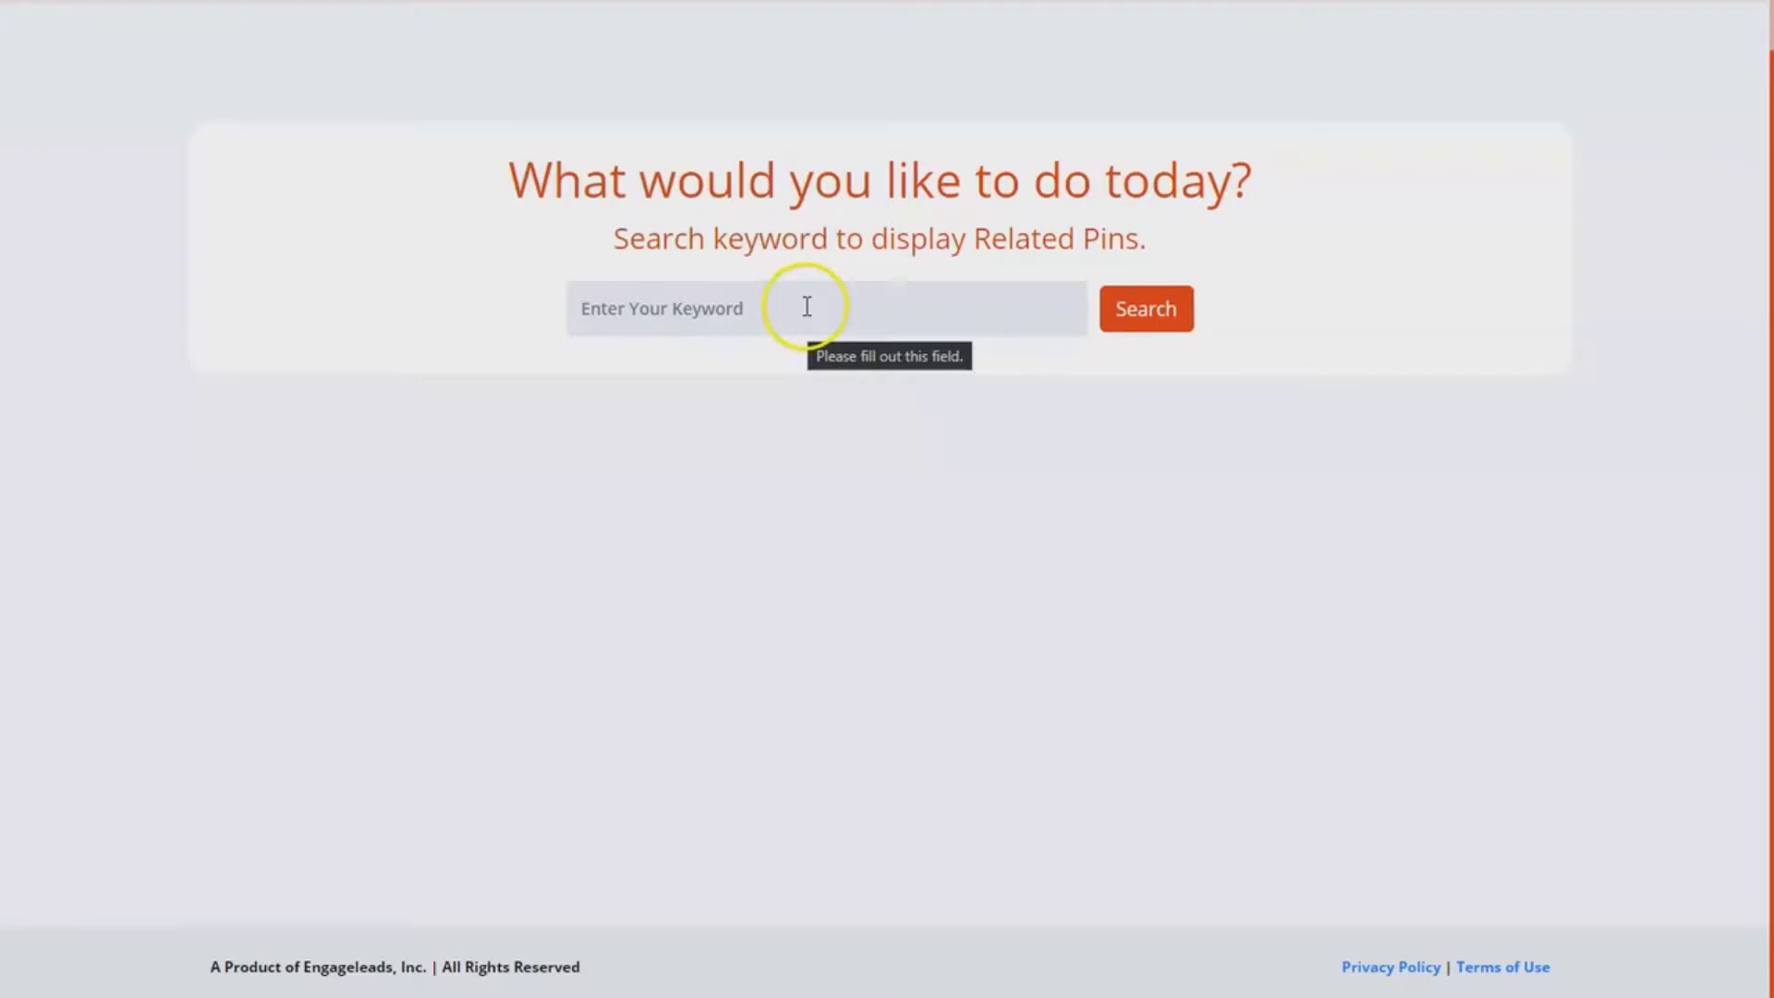
text(fitness)
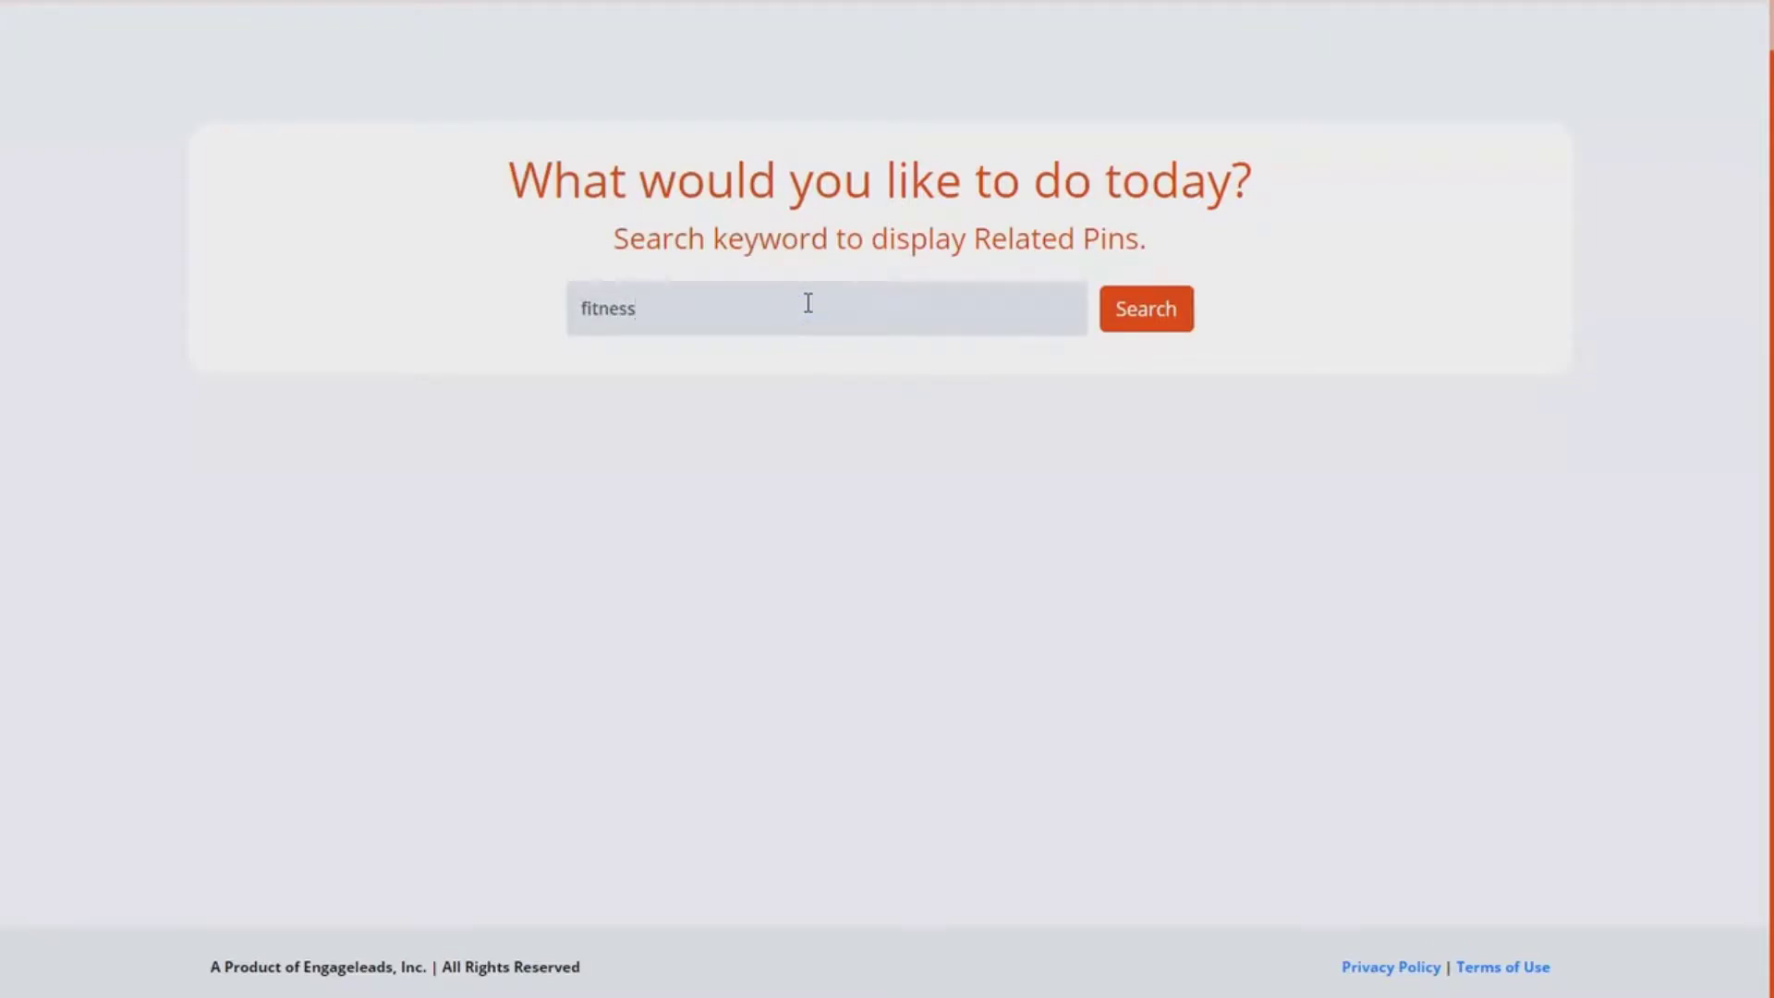
click(1112, 324)
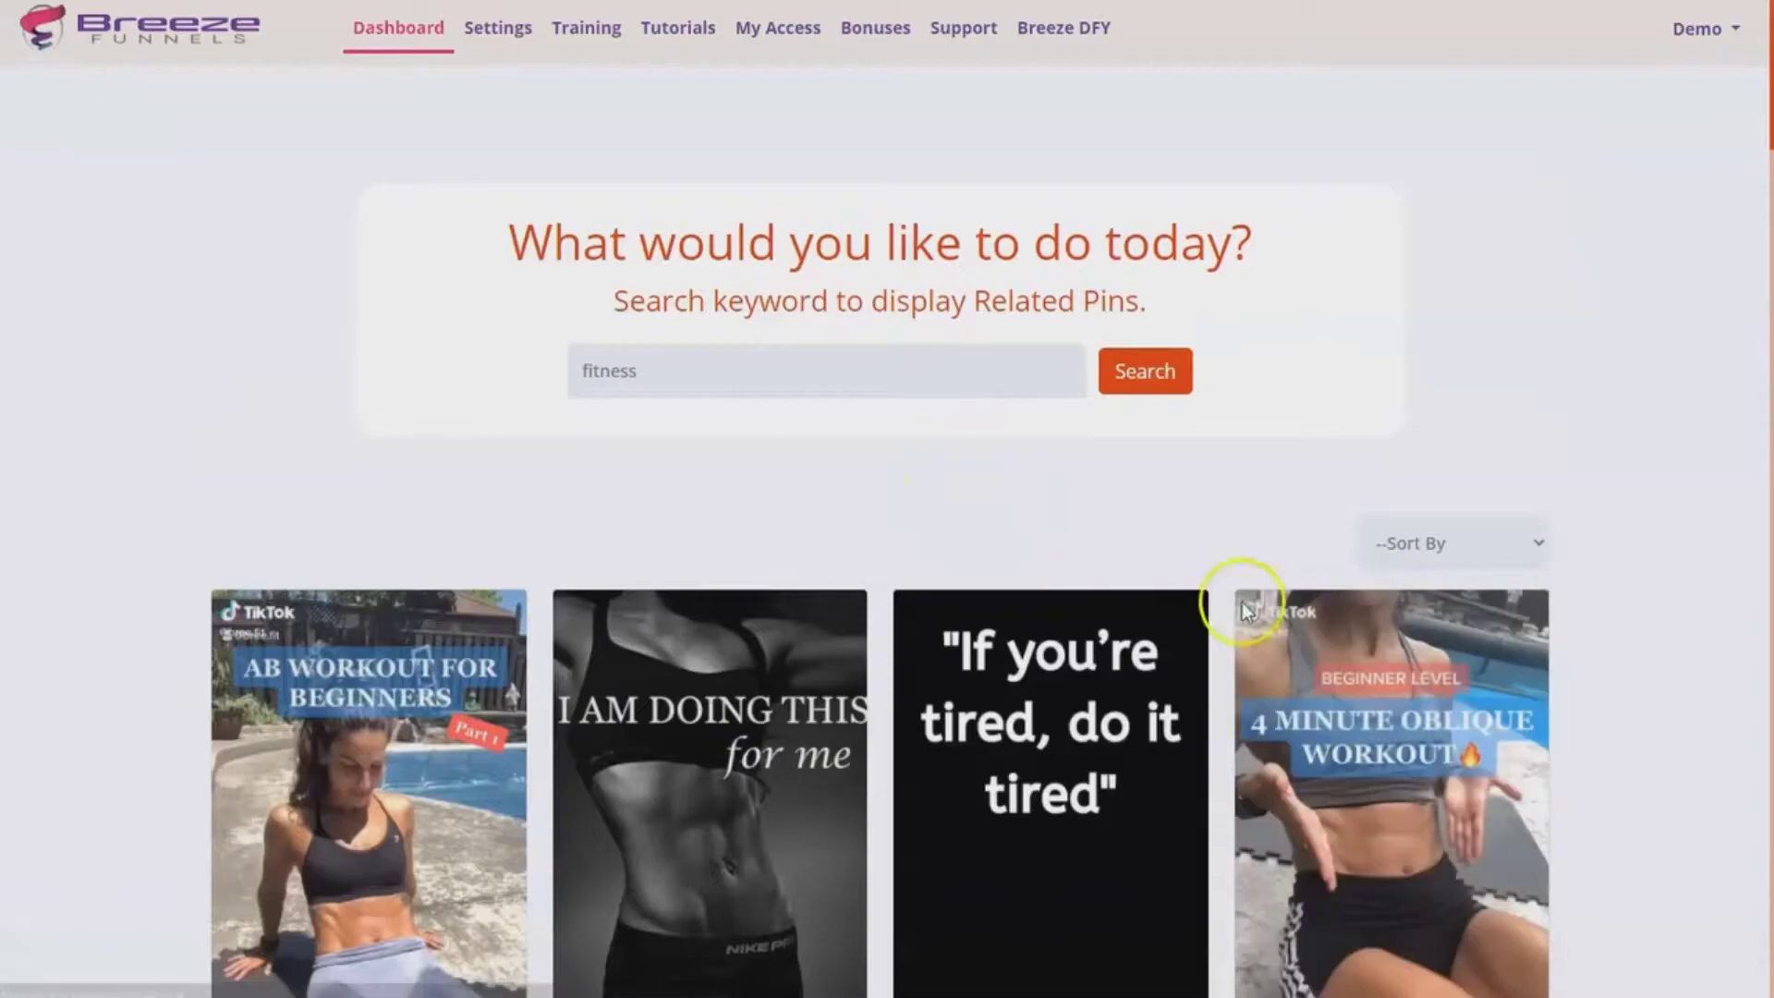
scroll(780, 609, down, 2)
scroll(780, 608, down, 7)
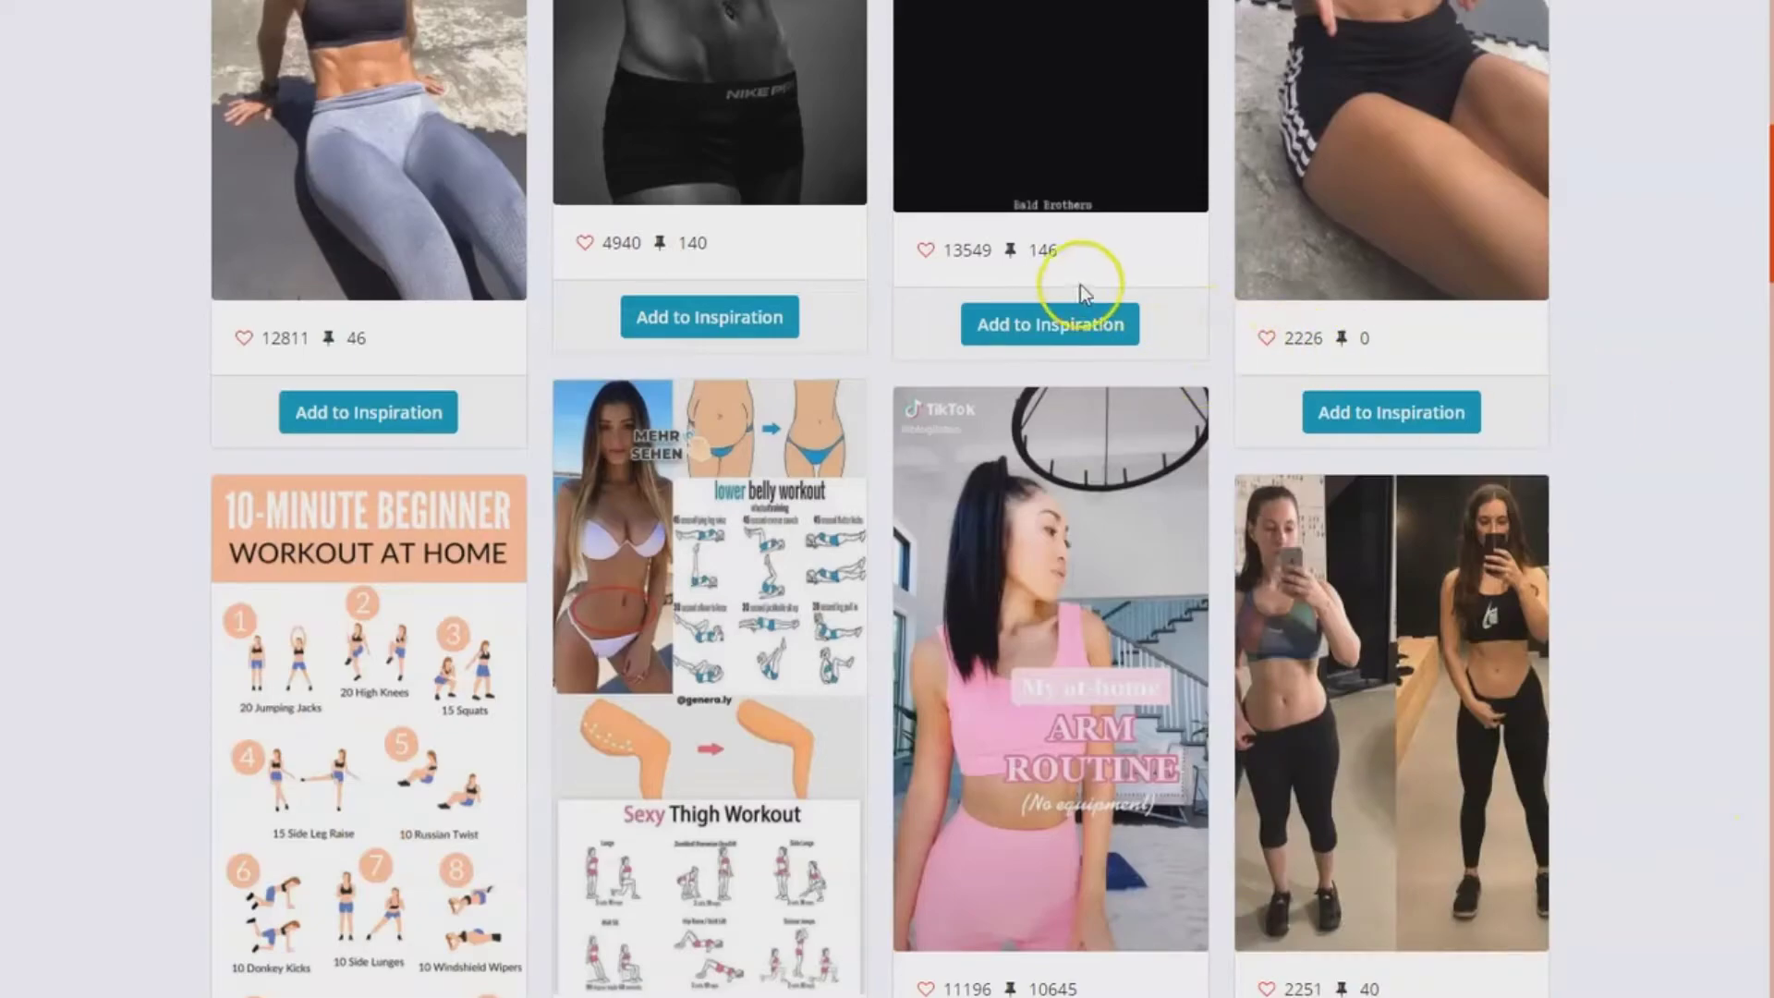
drag(1029, 249, 982, 247)
click(1756, 504)
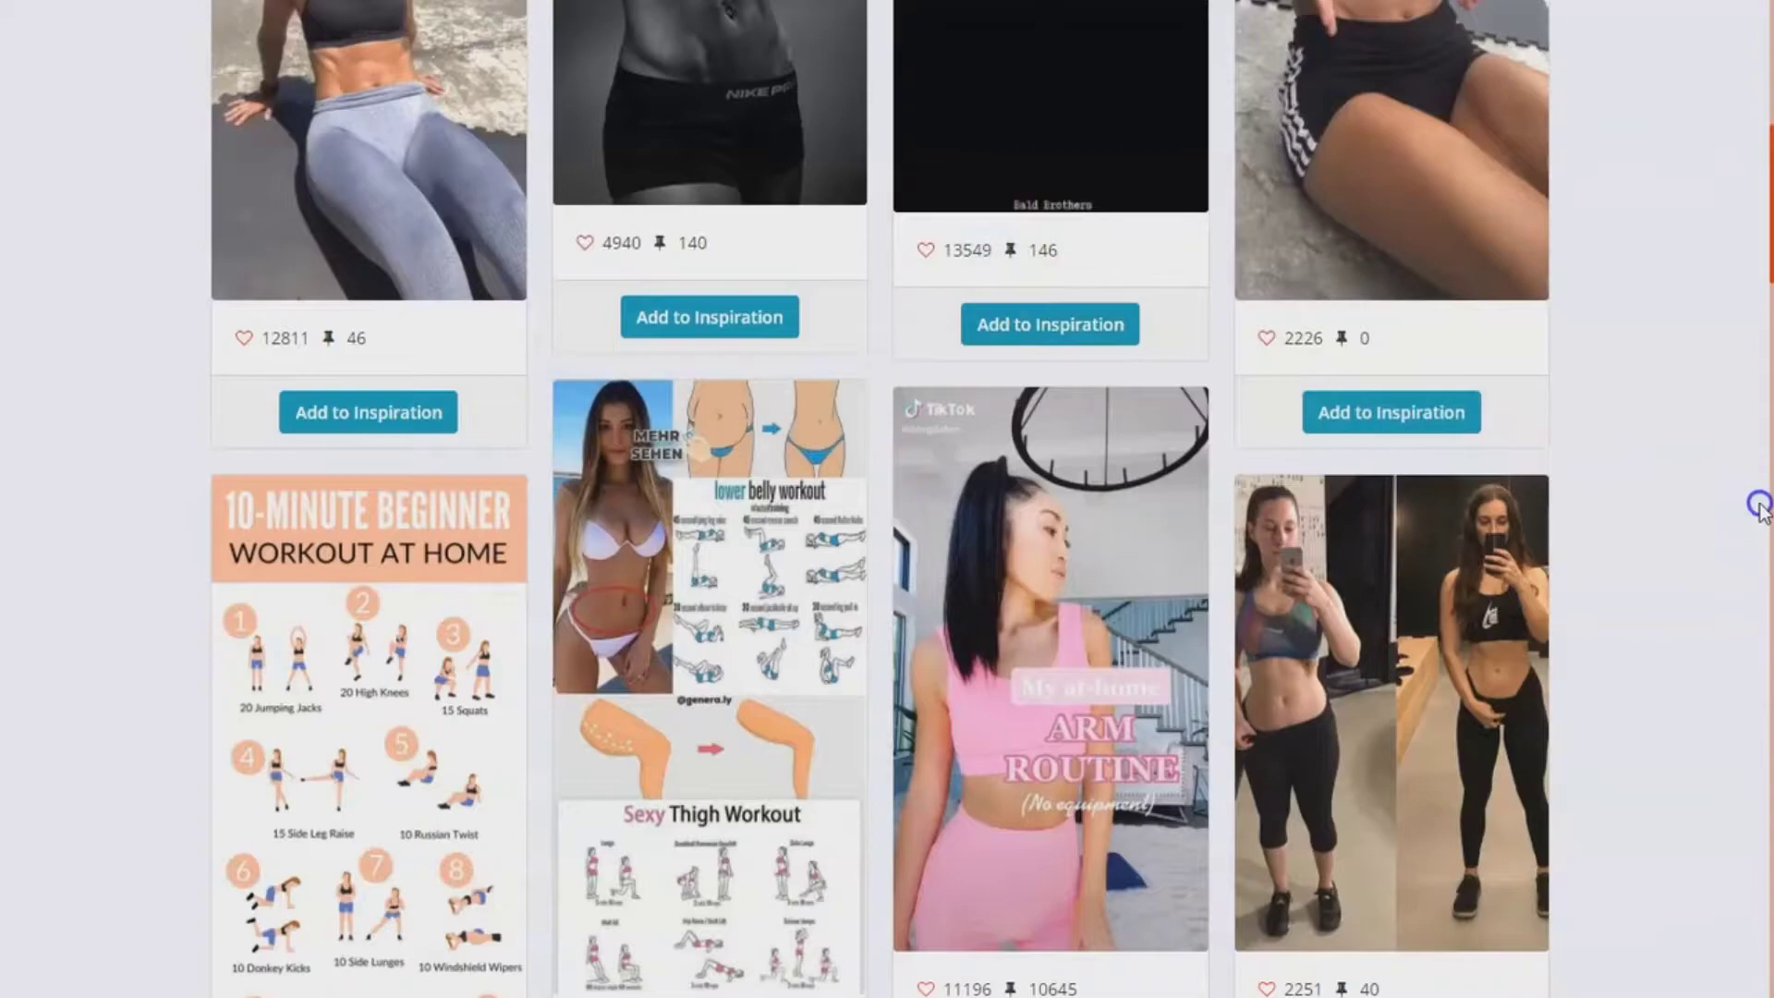
Step: Sort the fitness pins by Likes
scroll(1693, 425, up, 10)
click(1439, 532)
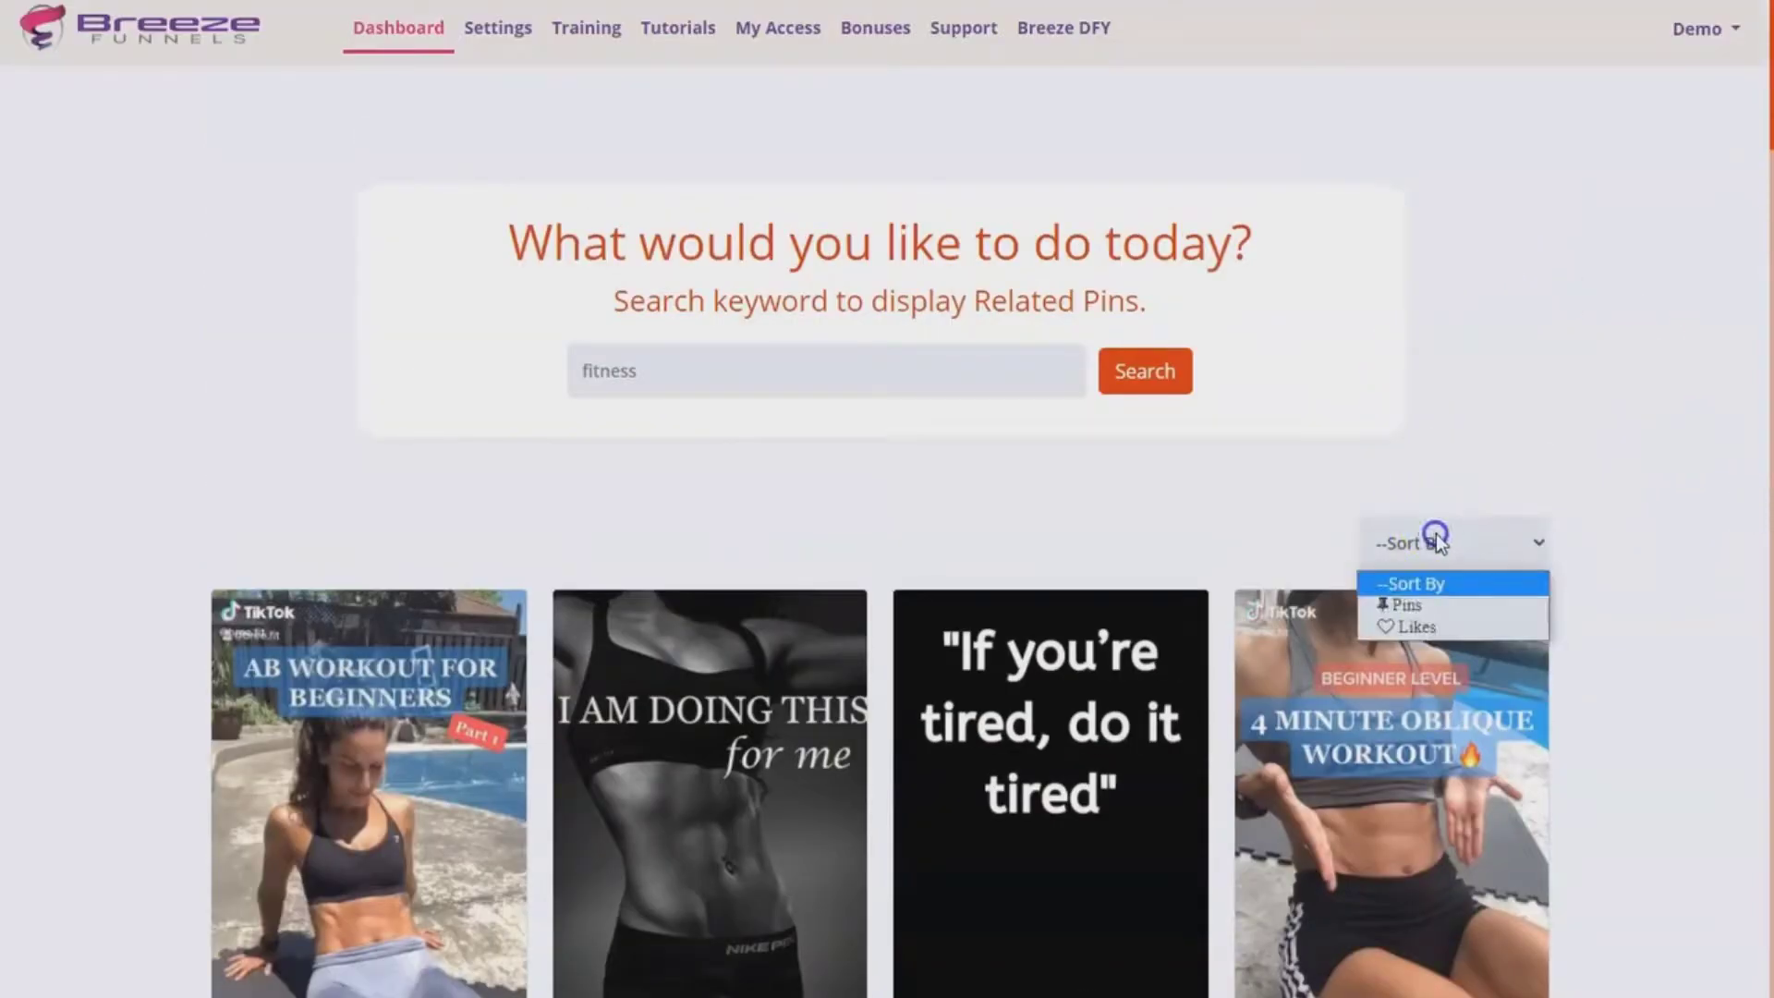
click(1479, 605)
click(1518, 550)
click(1483, 630)
scroll(1608, 591, down, 5)
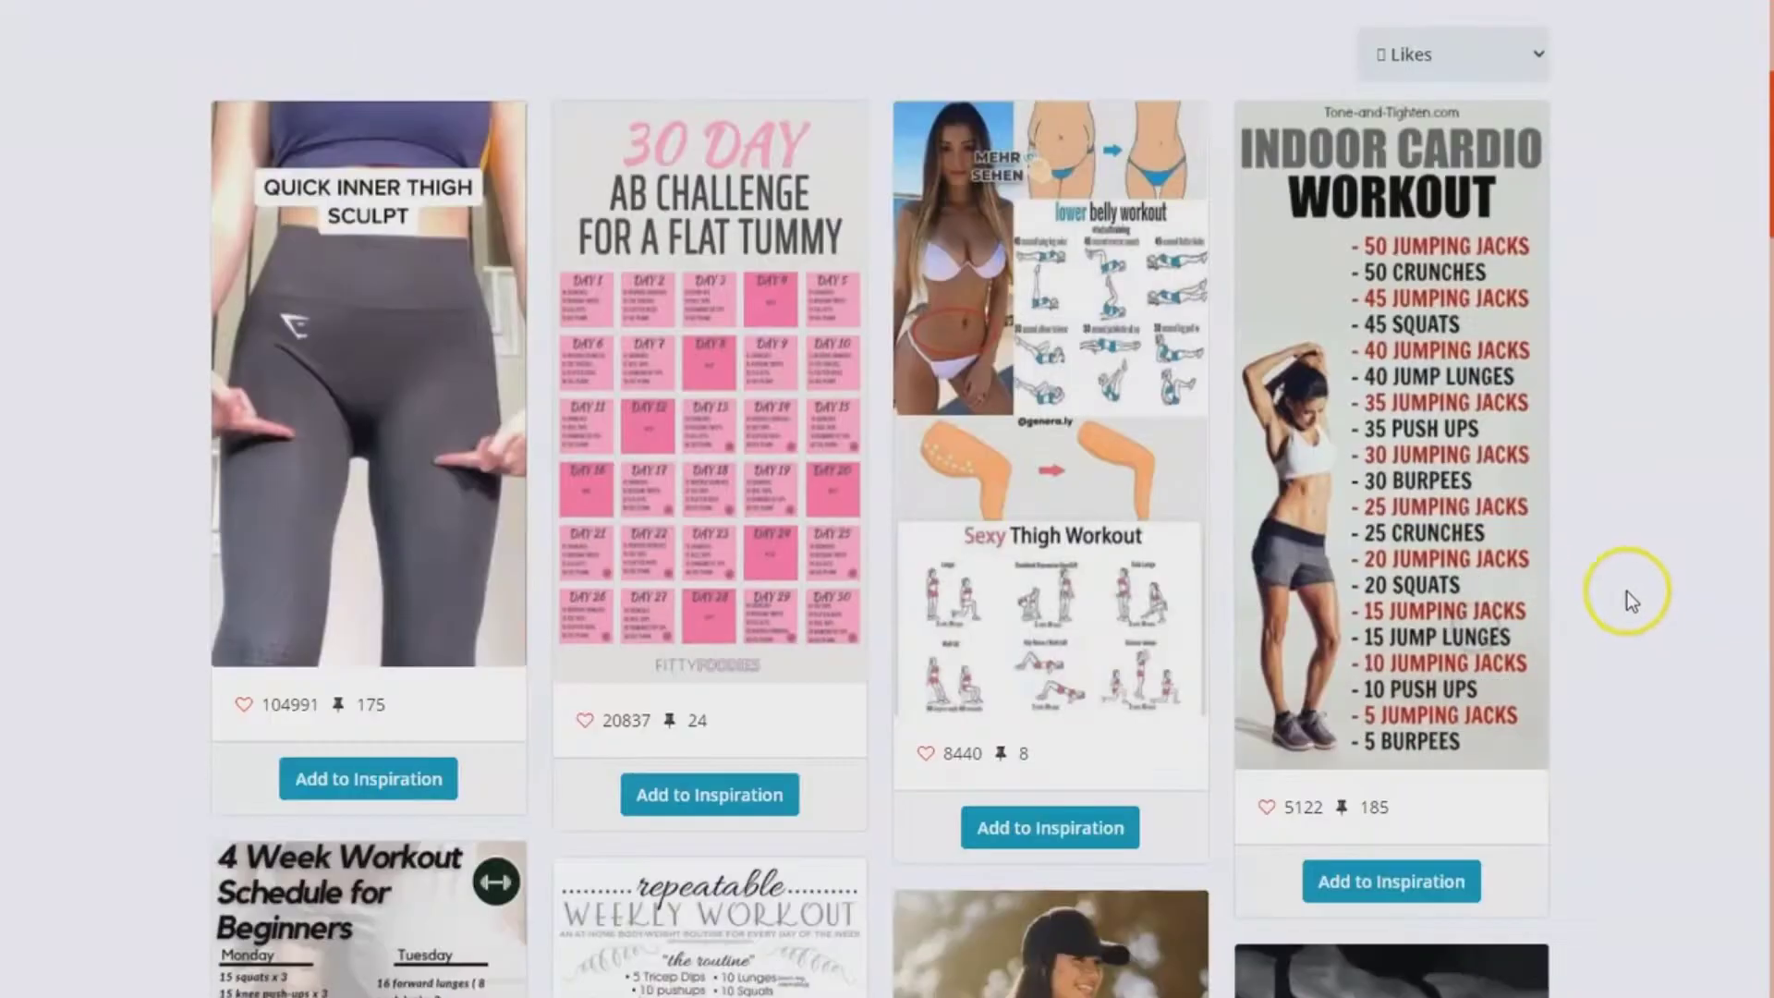
Step: Sort the fitness results by Pins and browse through the reordered list
scroll(1497, 389, up, 3)
click(1447, 319)
click(1438, 360)
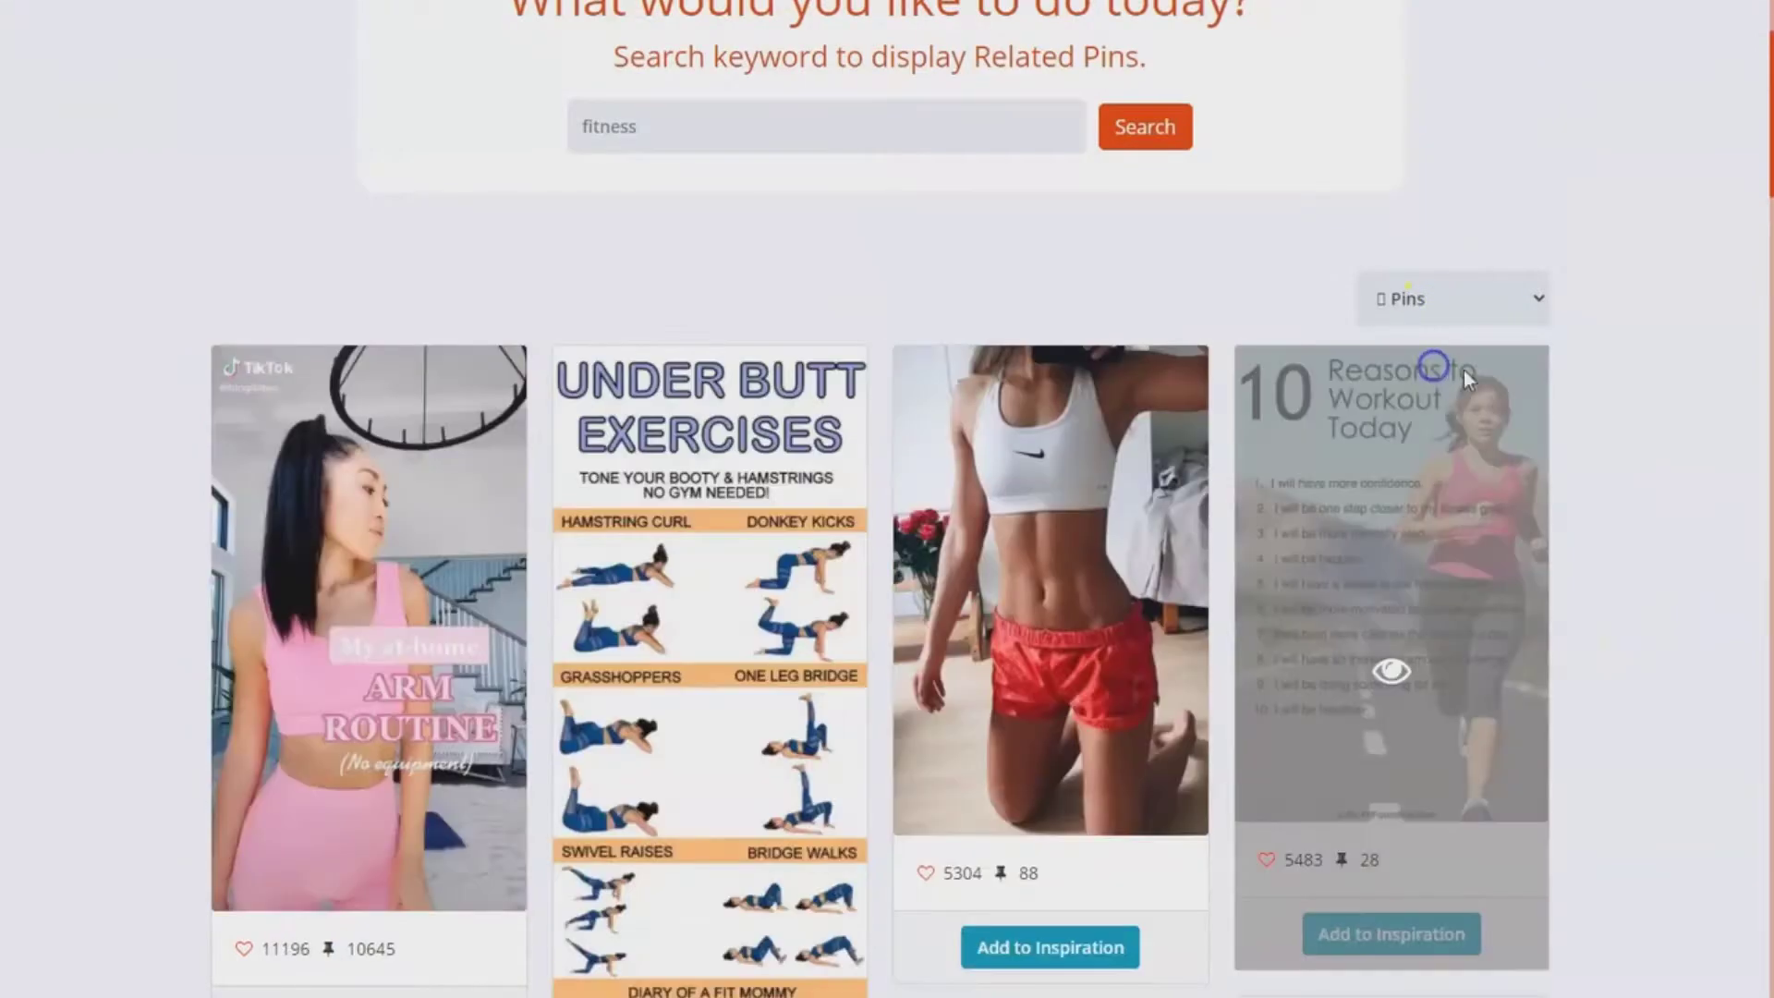
scroll(935, 561, down, 4)
scroll(697, 801, down, 4)
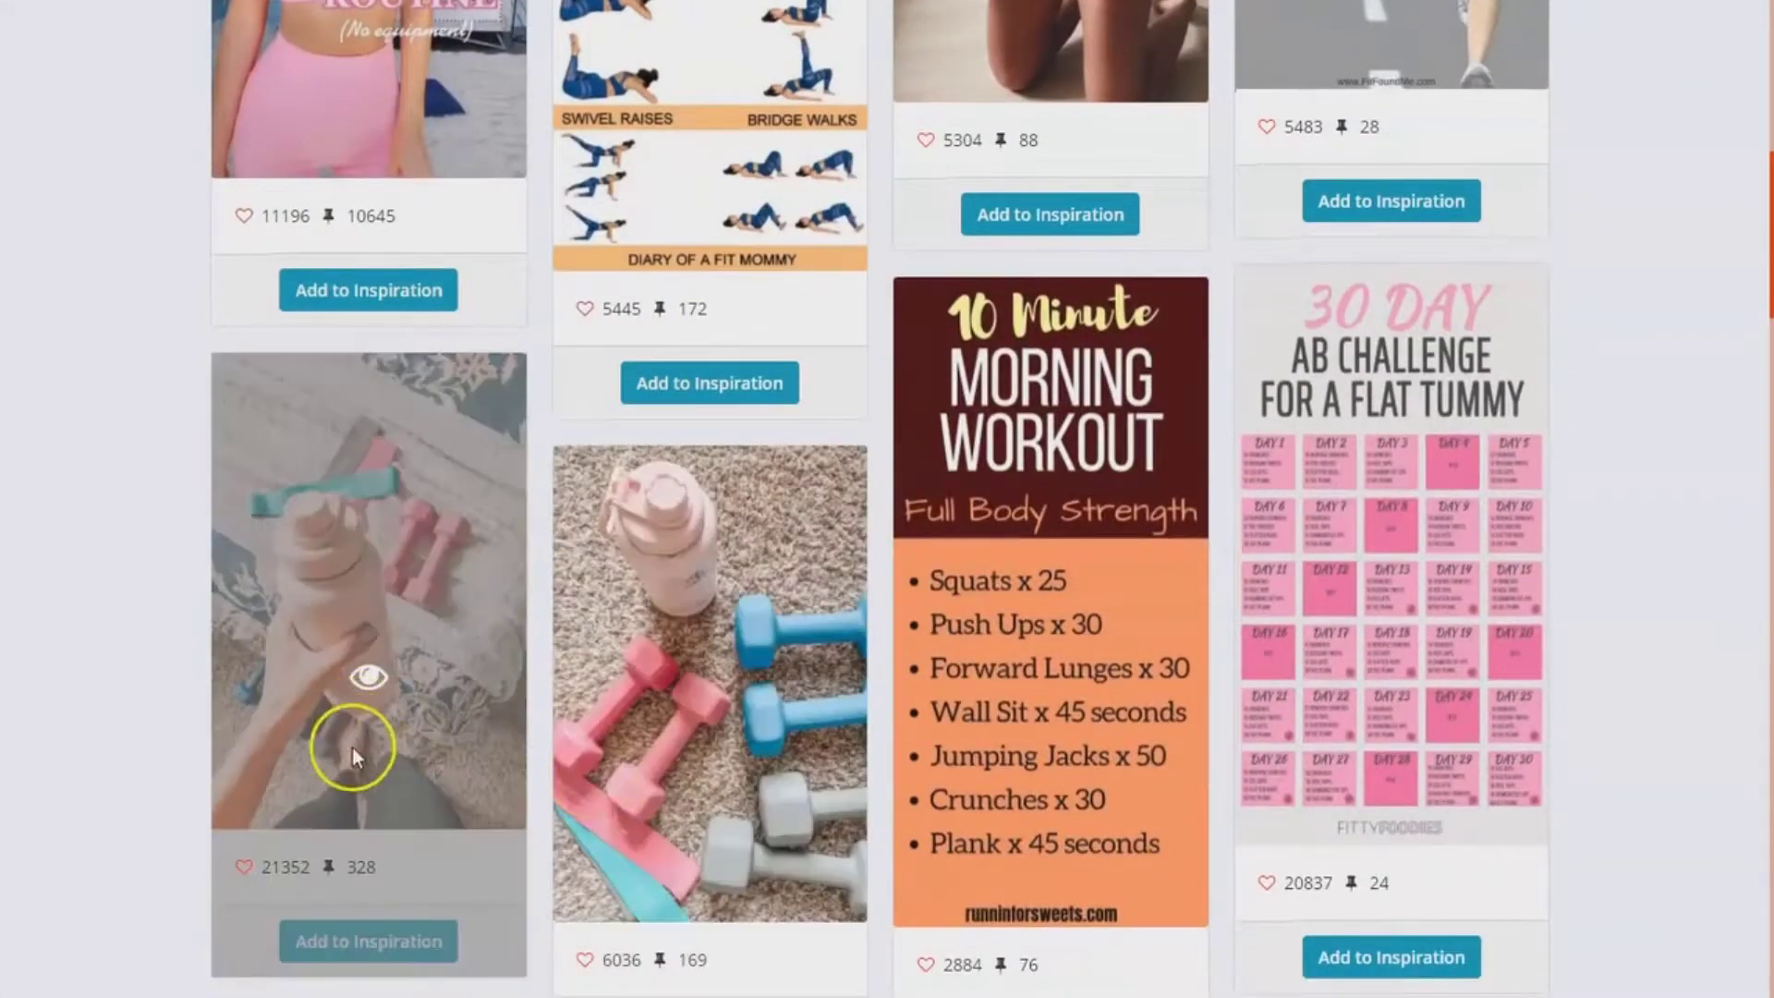
scroll(680, 815, down, 3)
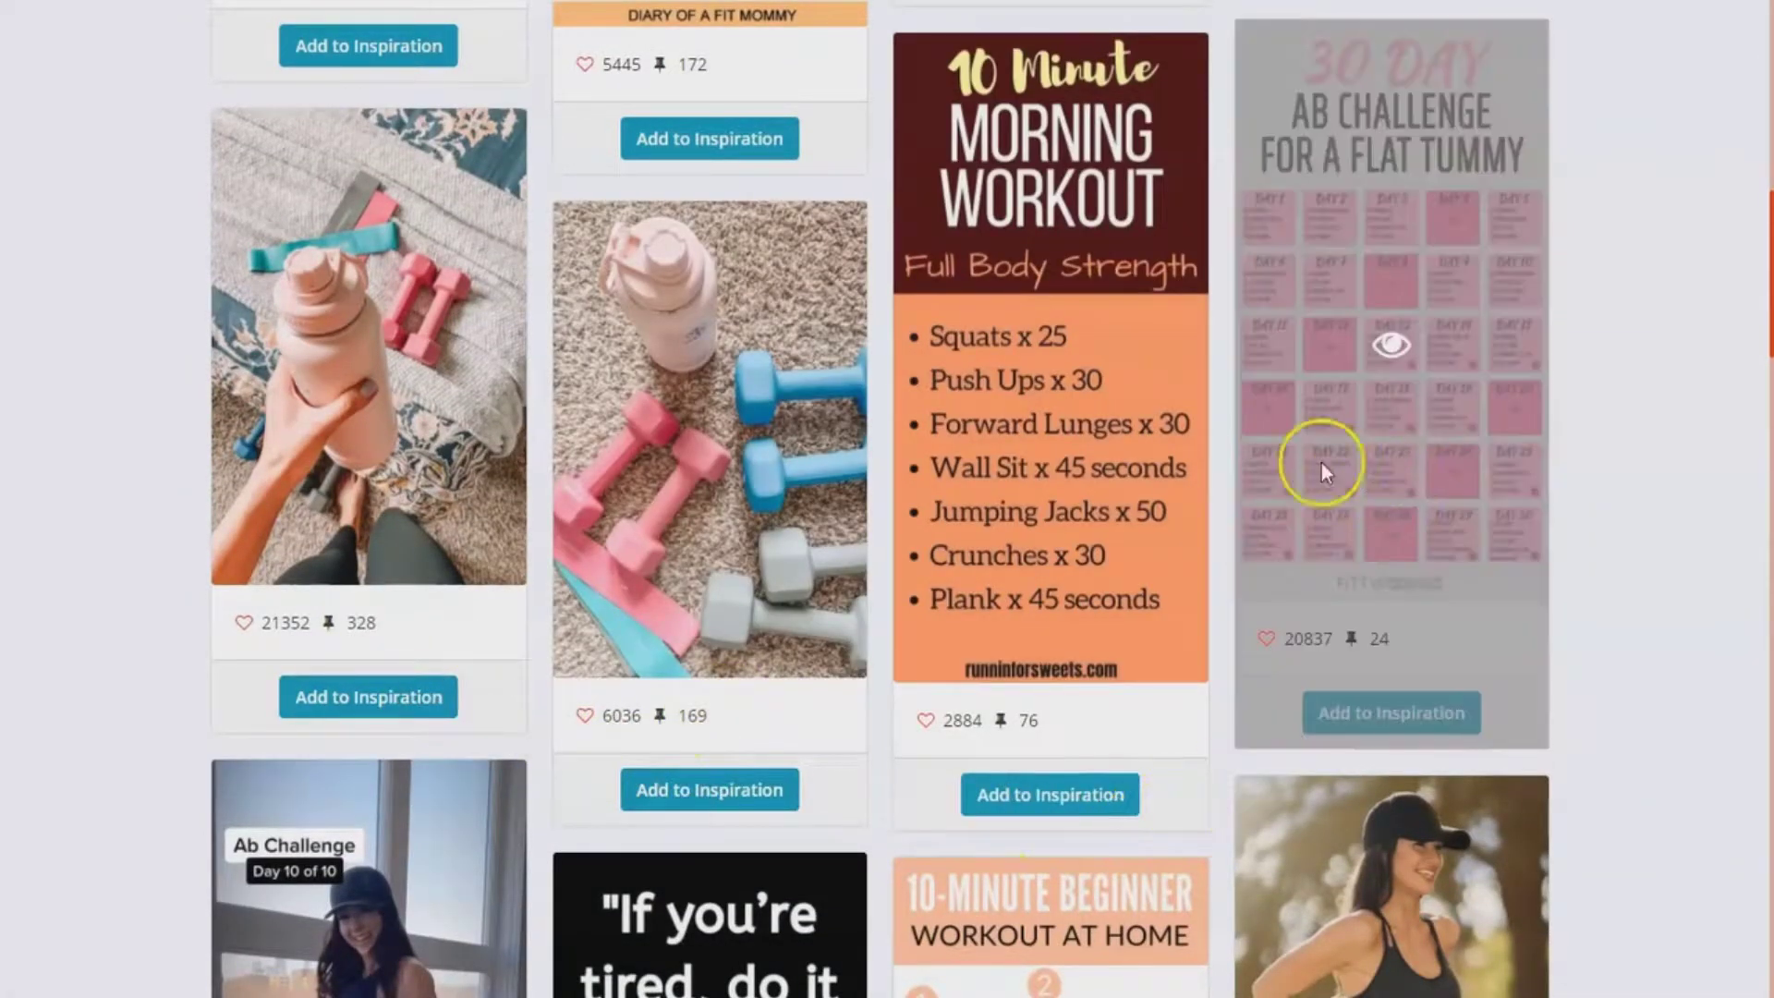
scroll(1492, 750, down, 9)
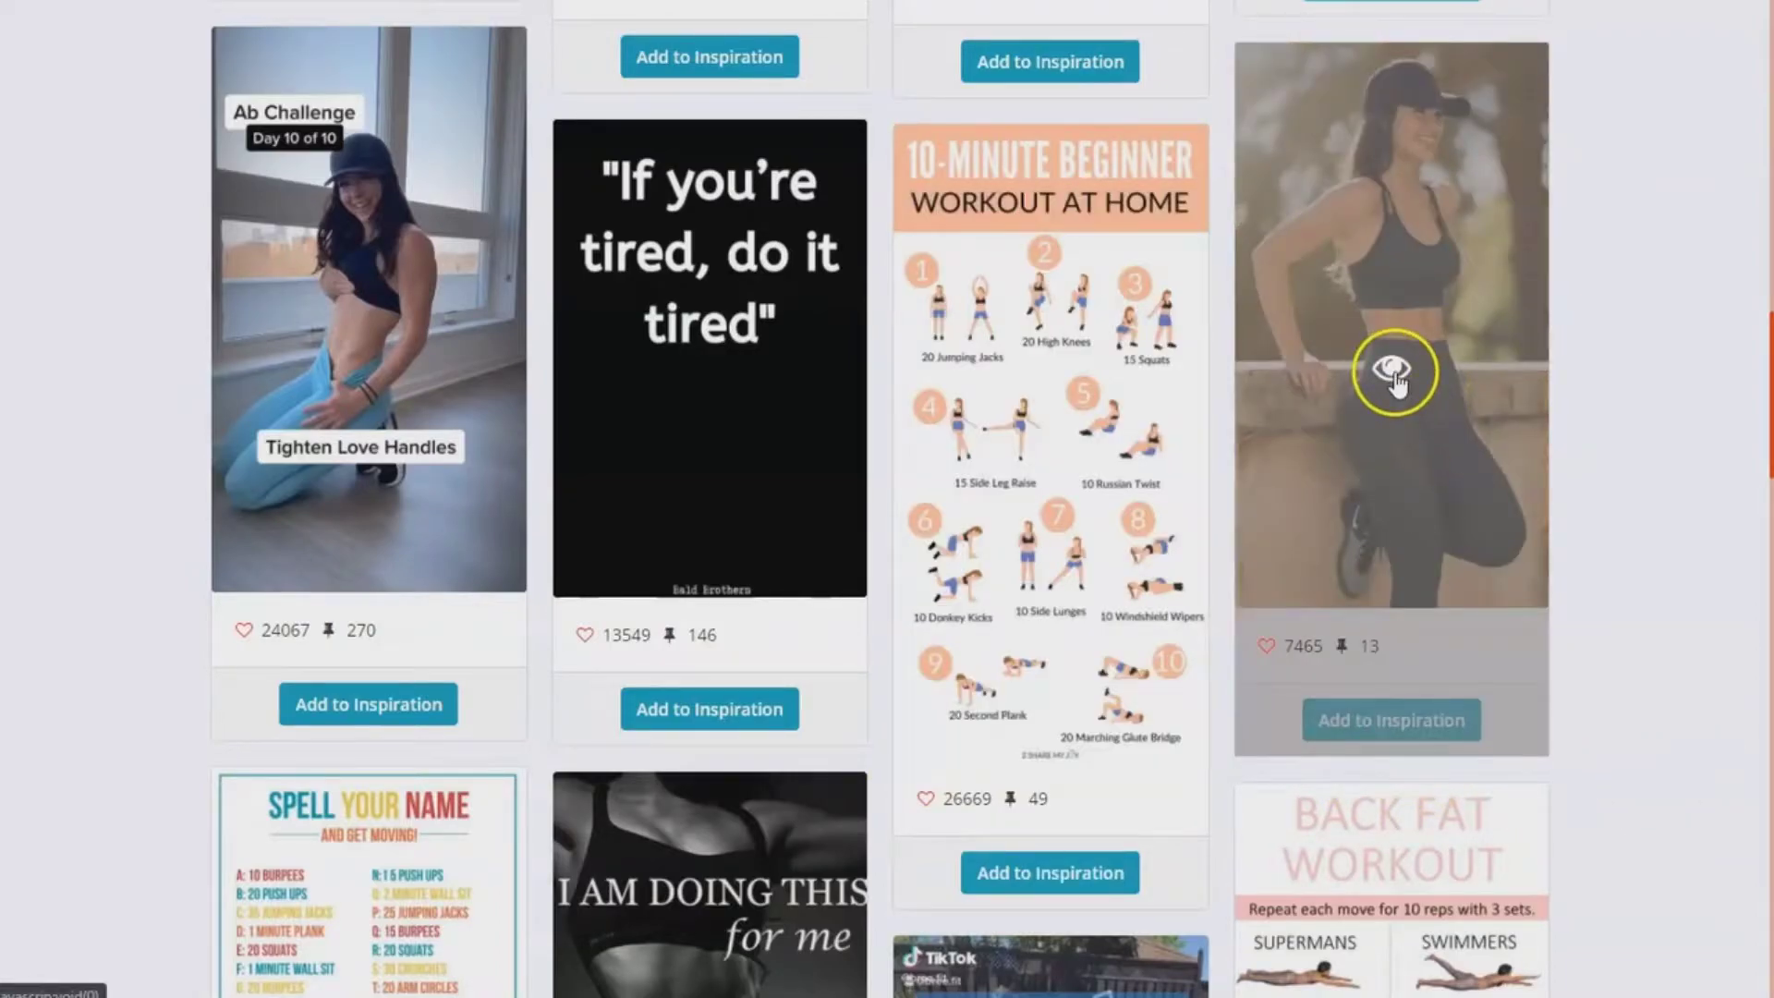
Step: Read the details and description of the pin of the woman in black activewear and a cap
click(1392, 373)
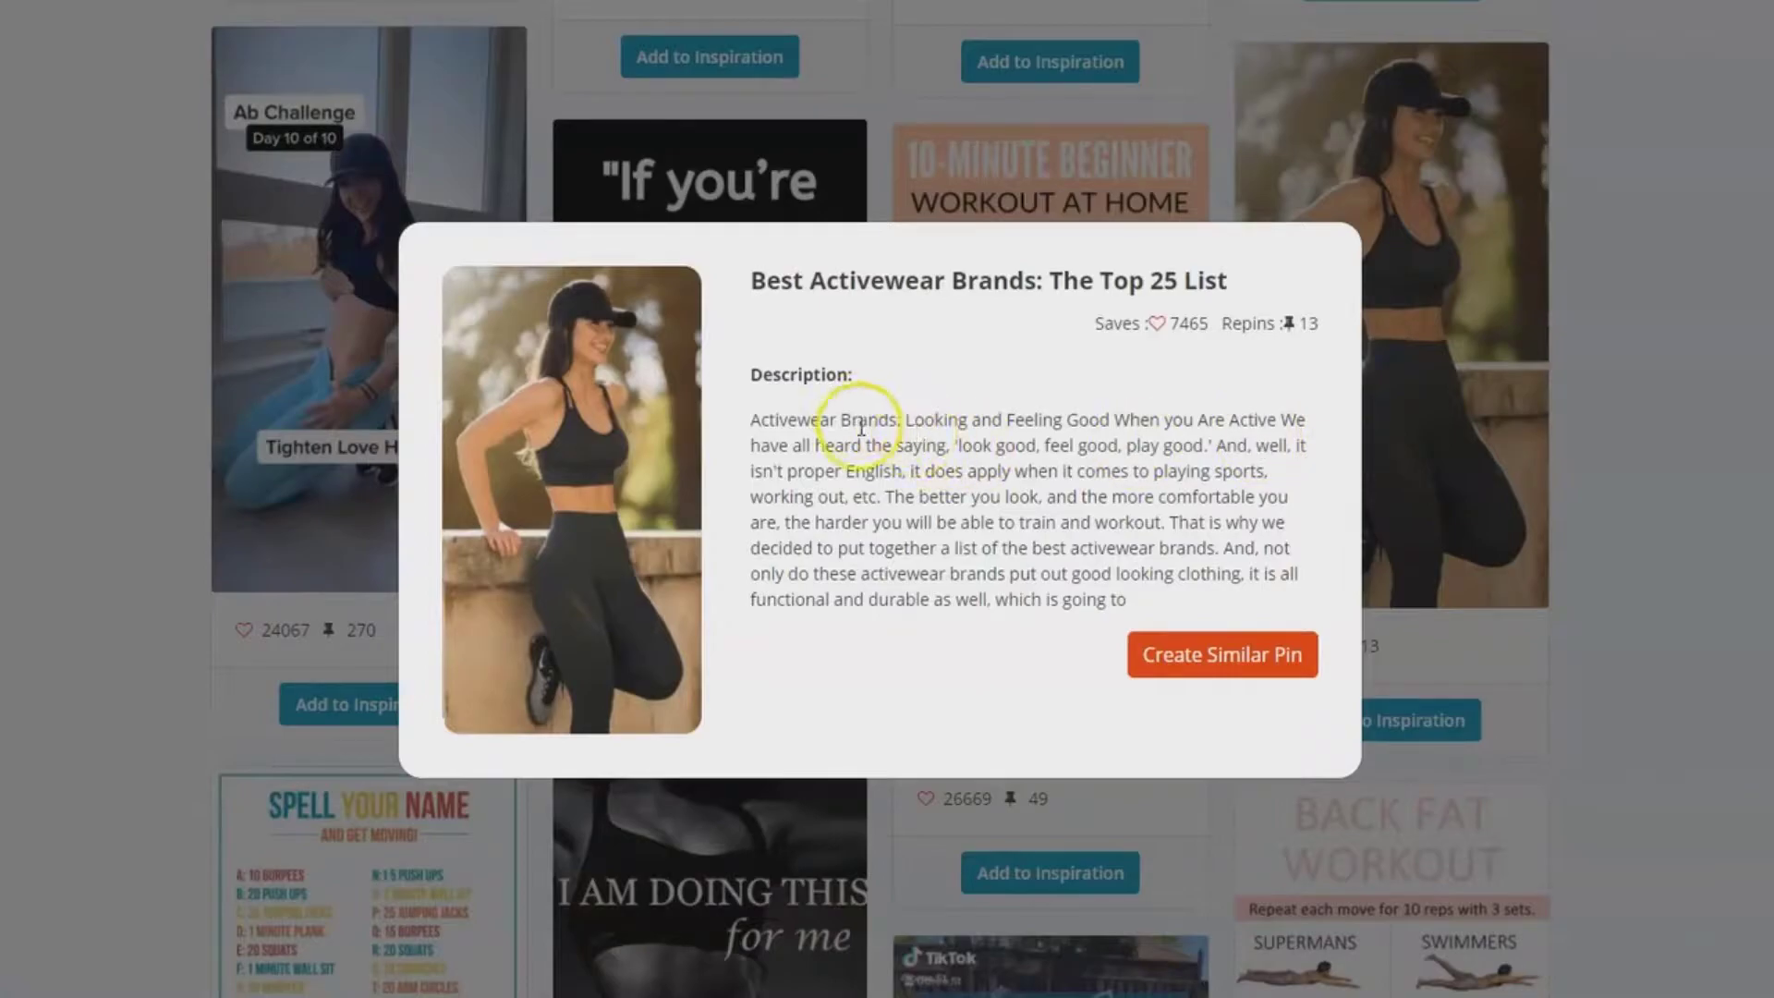
drag(851, 420, 1059, 446)
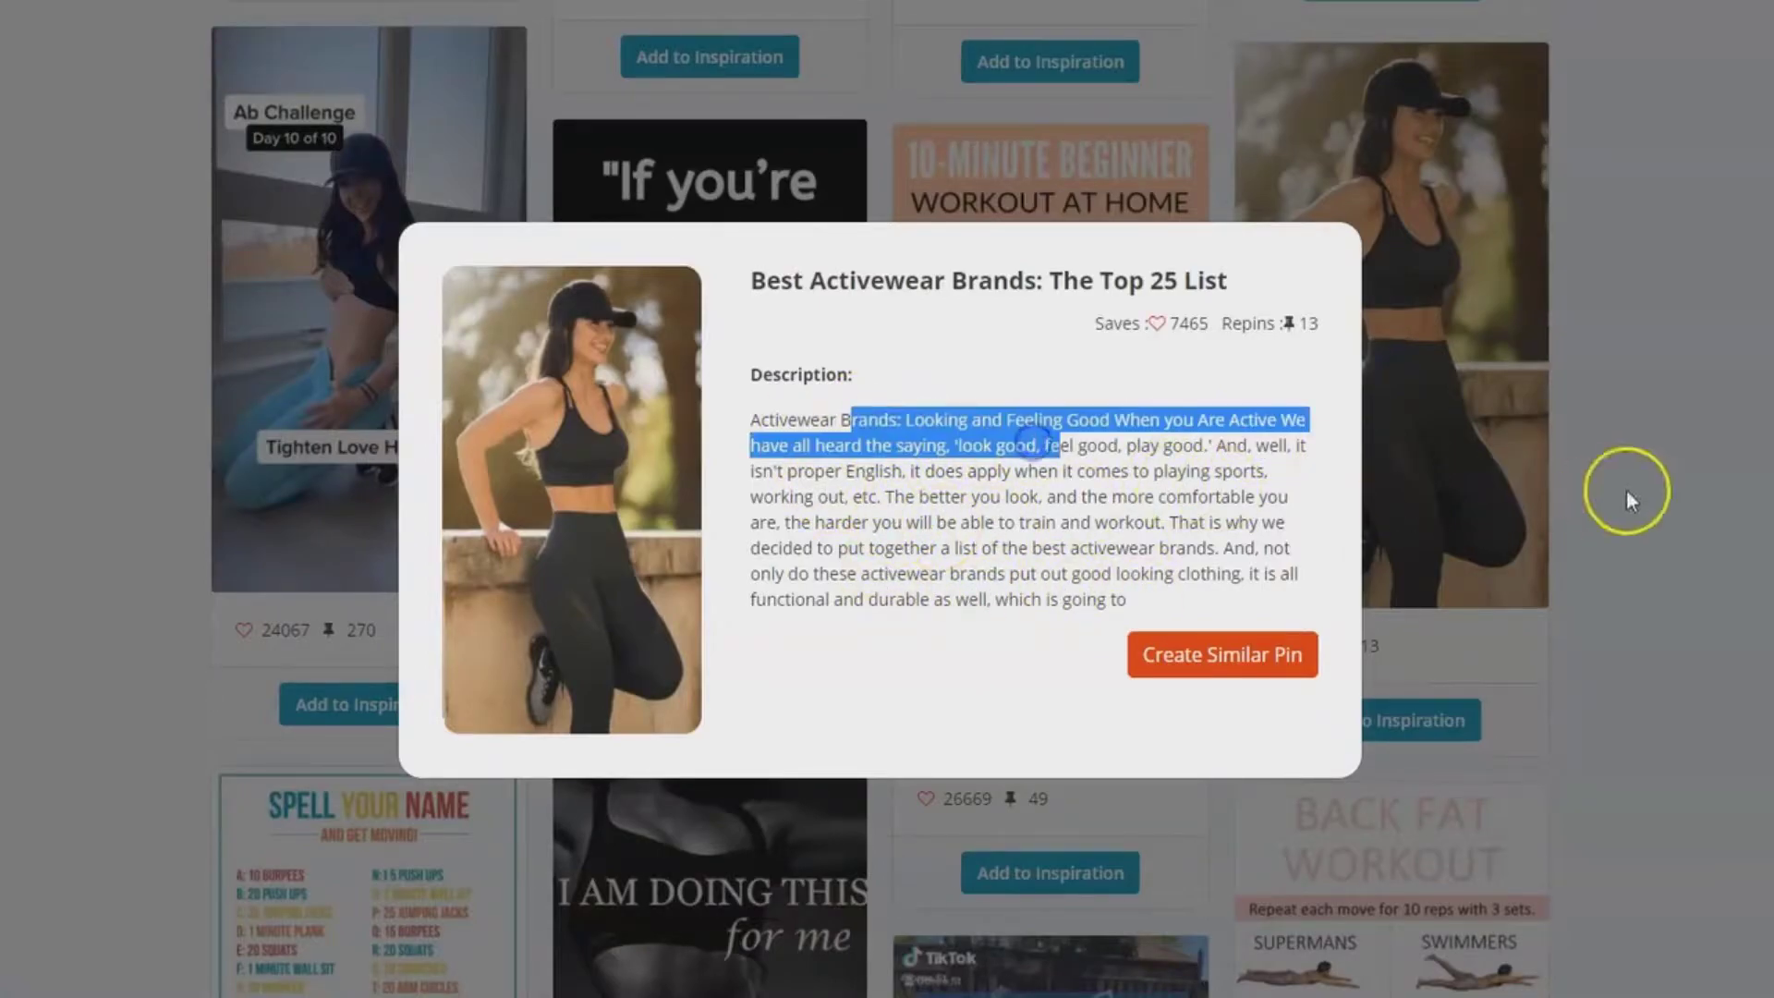
click(1671, 509)
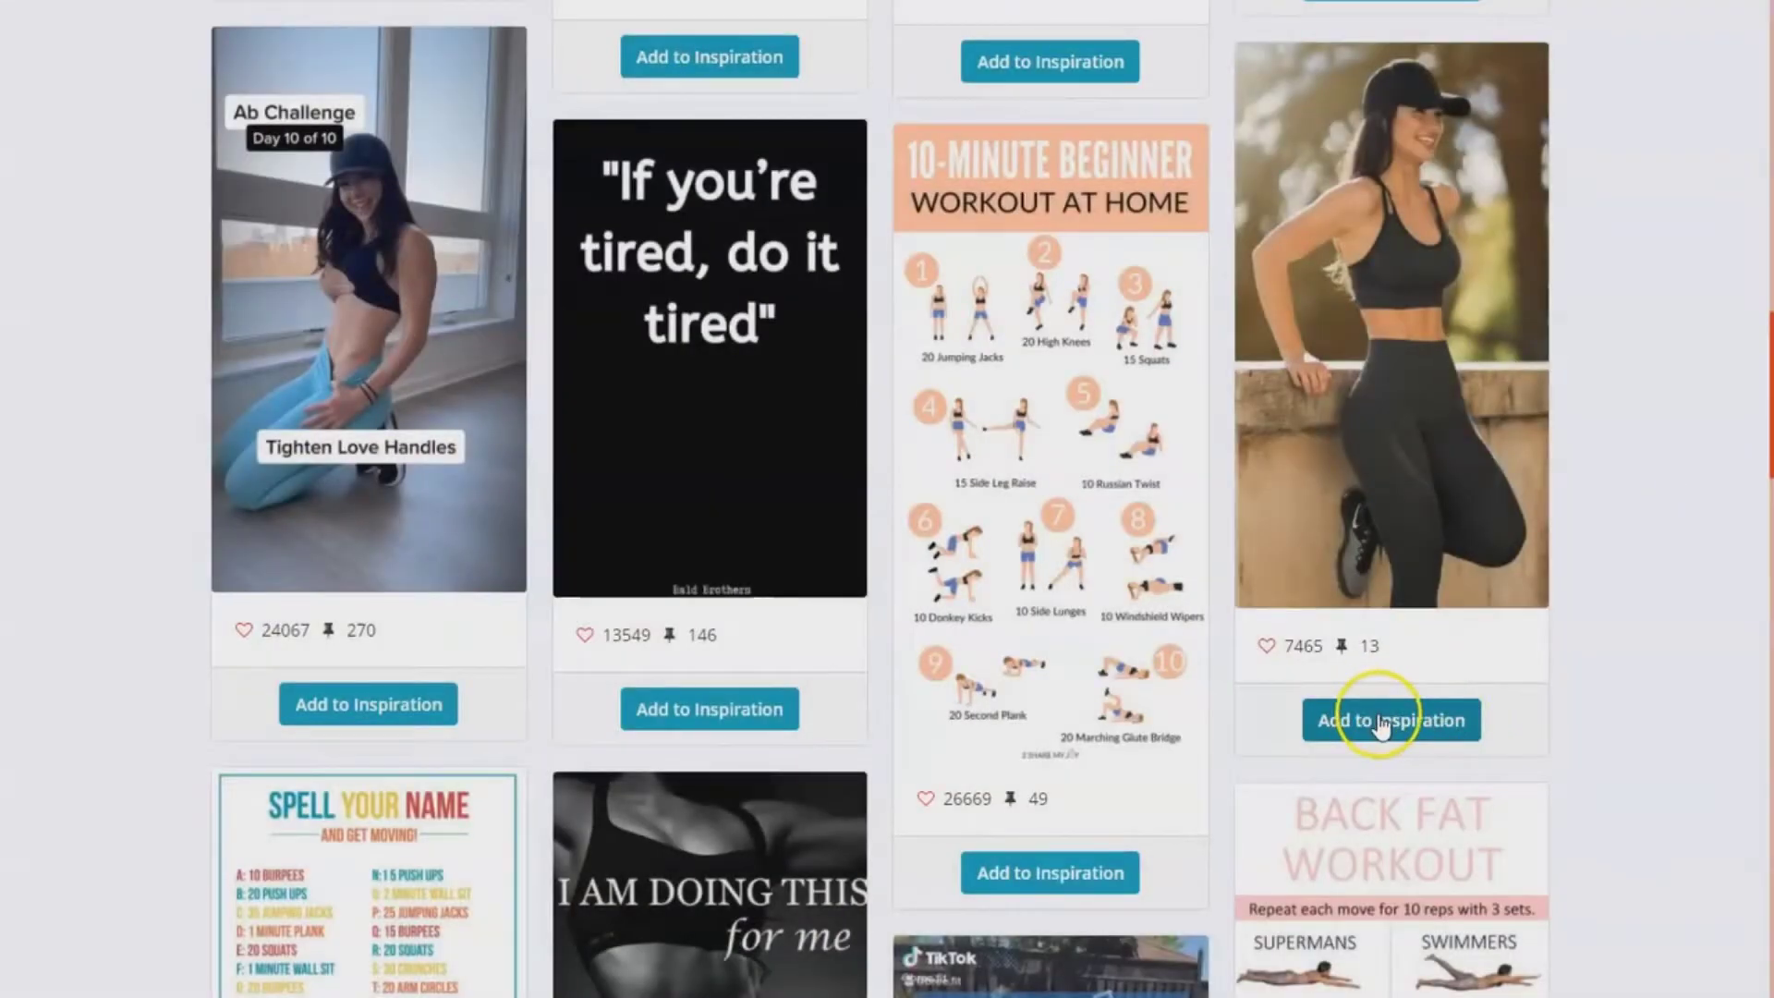
Step: Add the black activewear pin and the pin of a hand holding a pink water bottle to the inspirations
click(1382, 721)
scroll(1104, 614, up, 5)
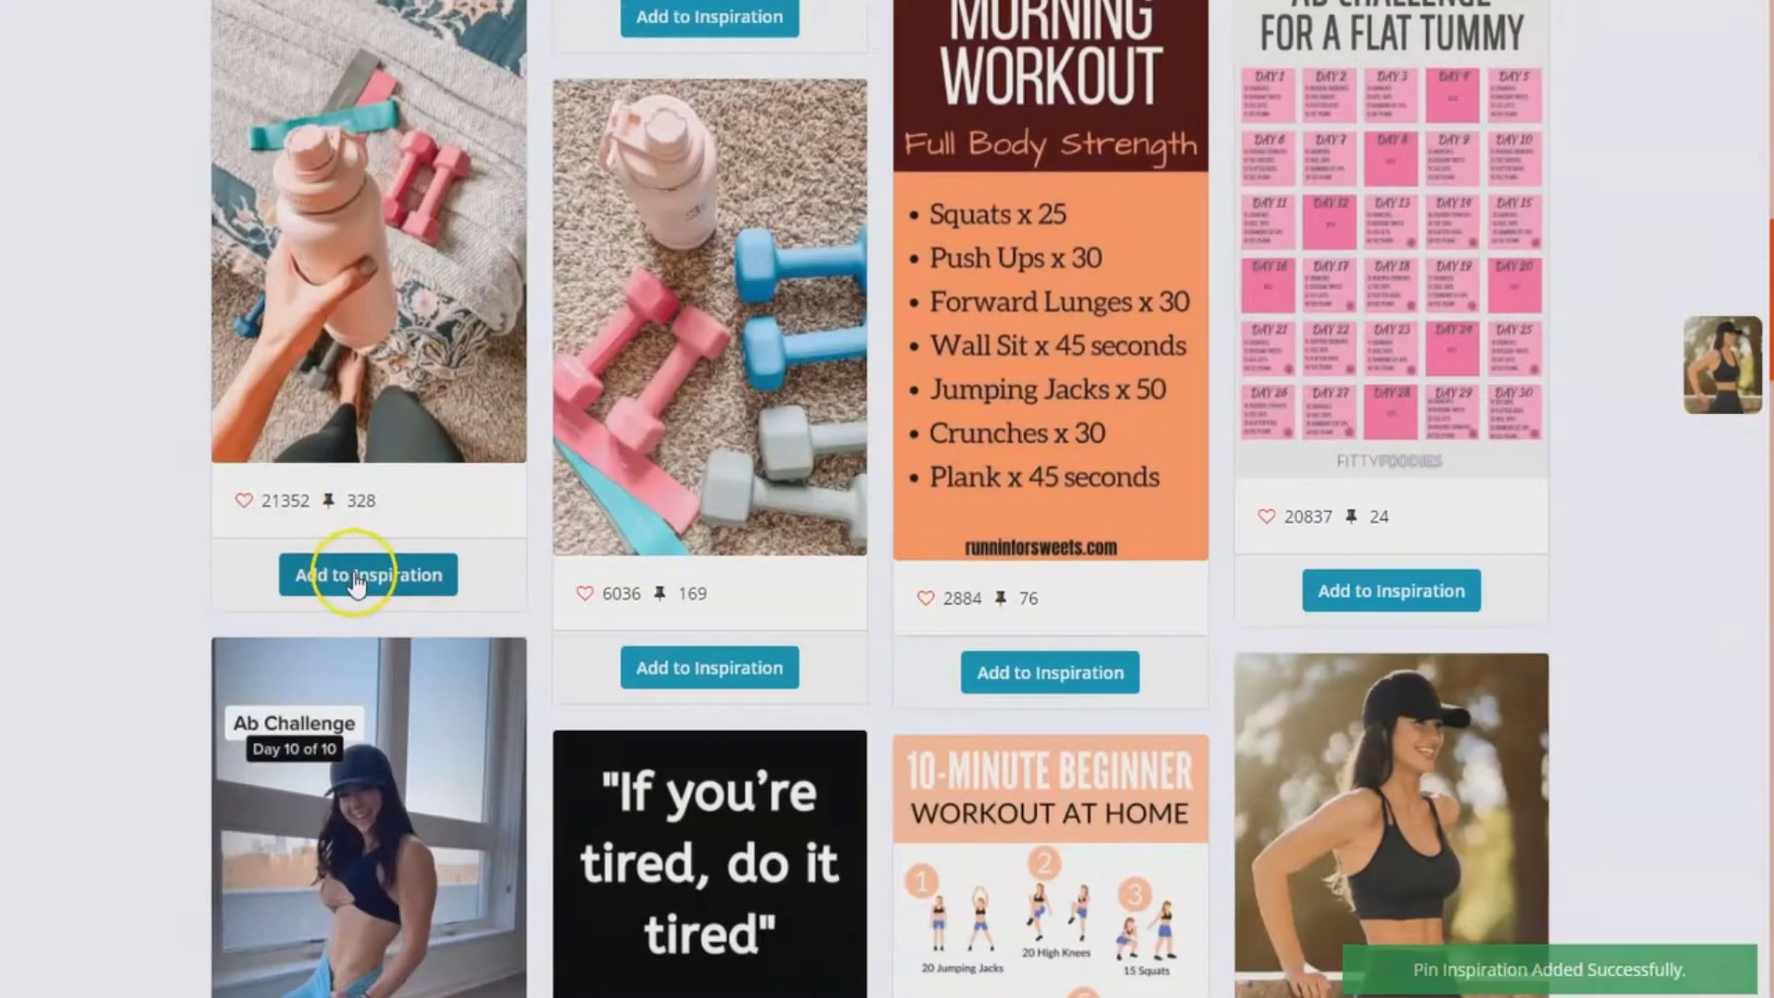
click(356, 573)
Step: View the details of the "Home Workout Ideas and My Current Fitness Routine" pin and close them
click(710, 404)
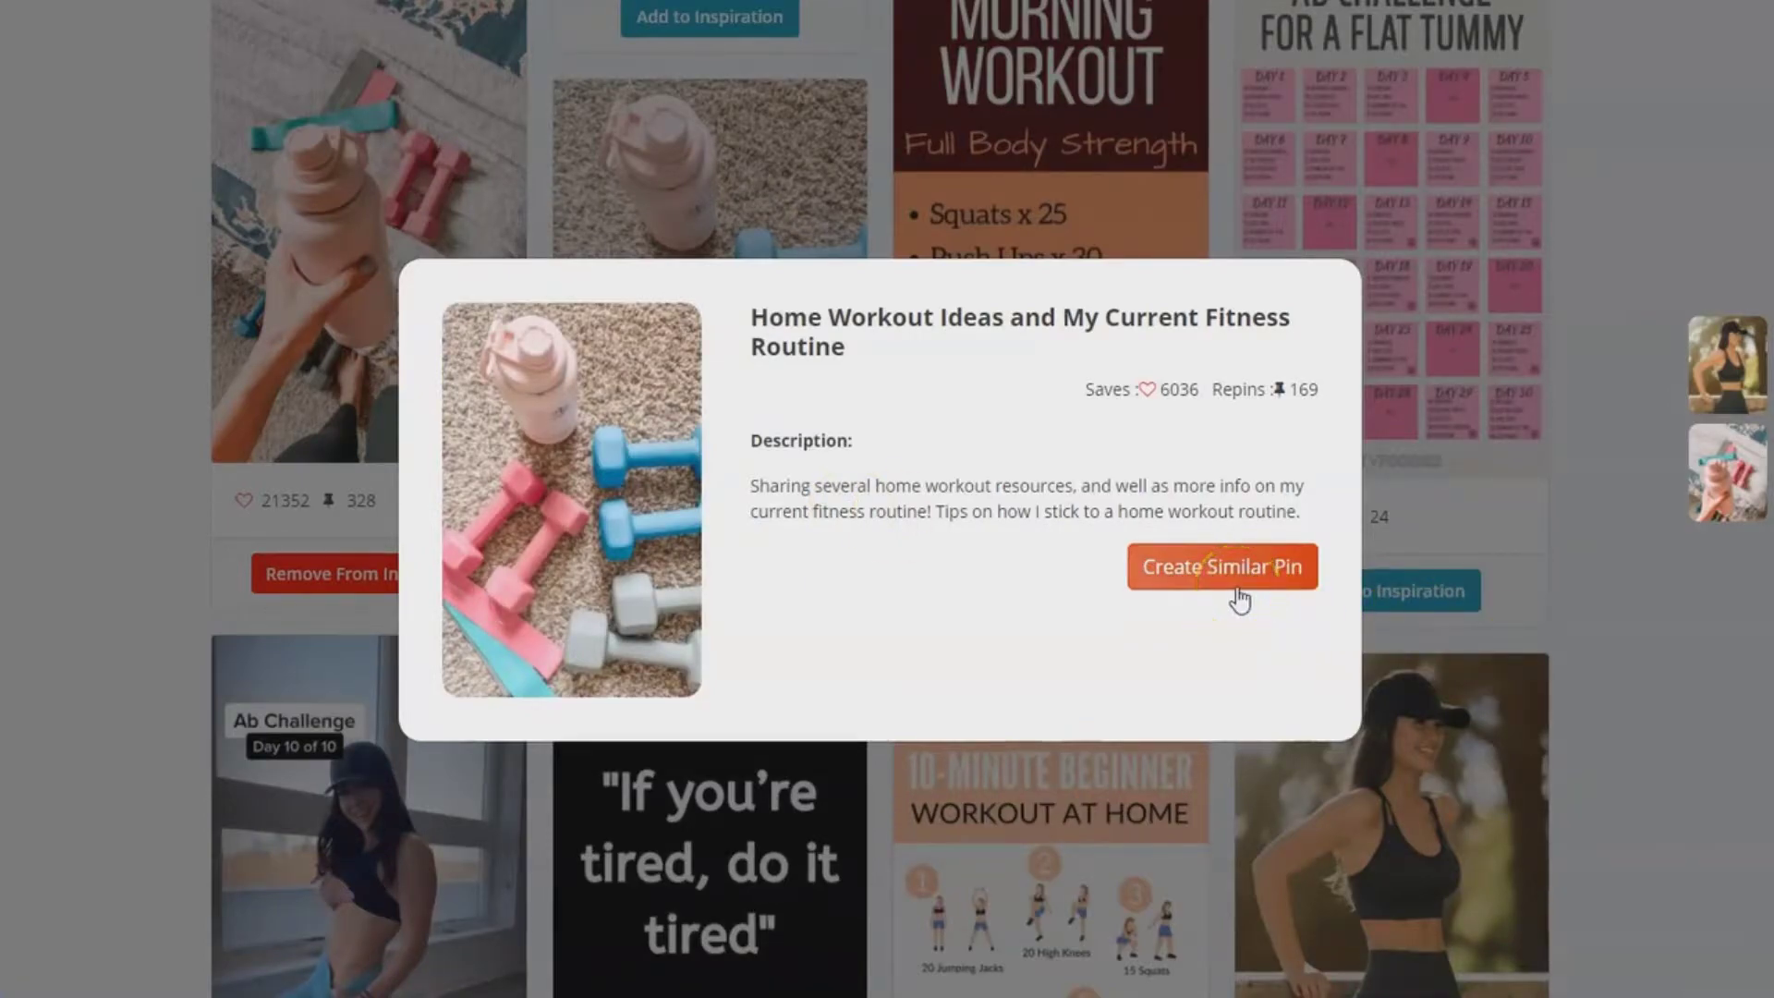
click(1275, 569)
click(1596, 190)
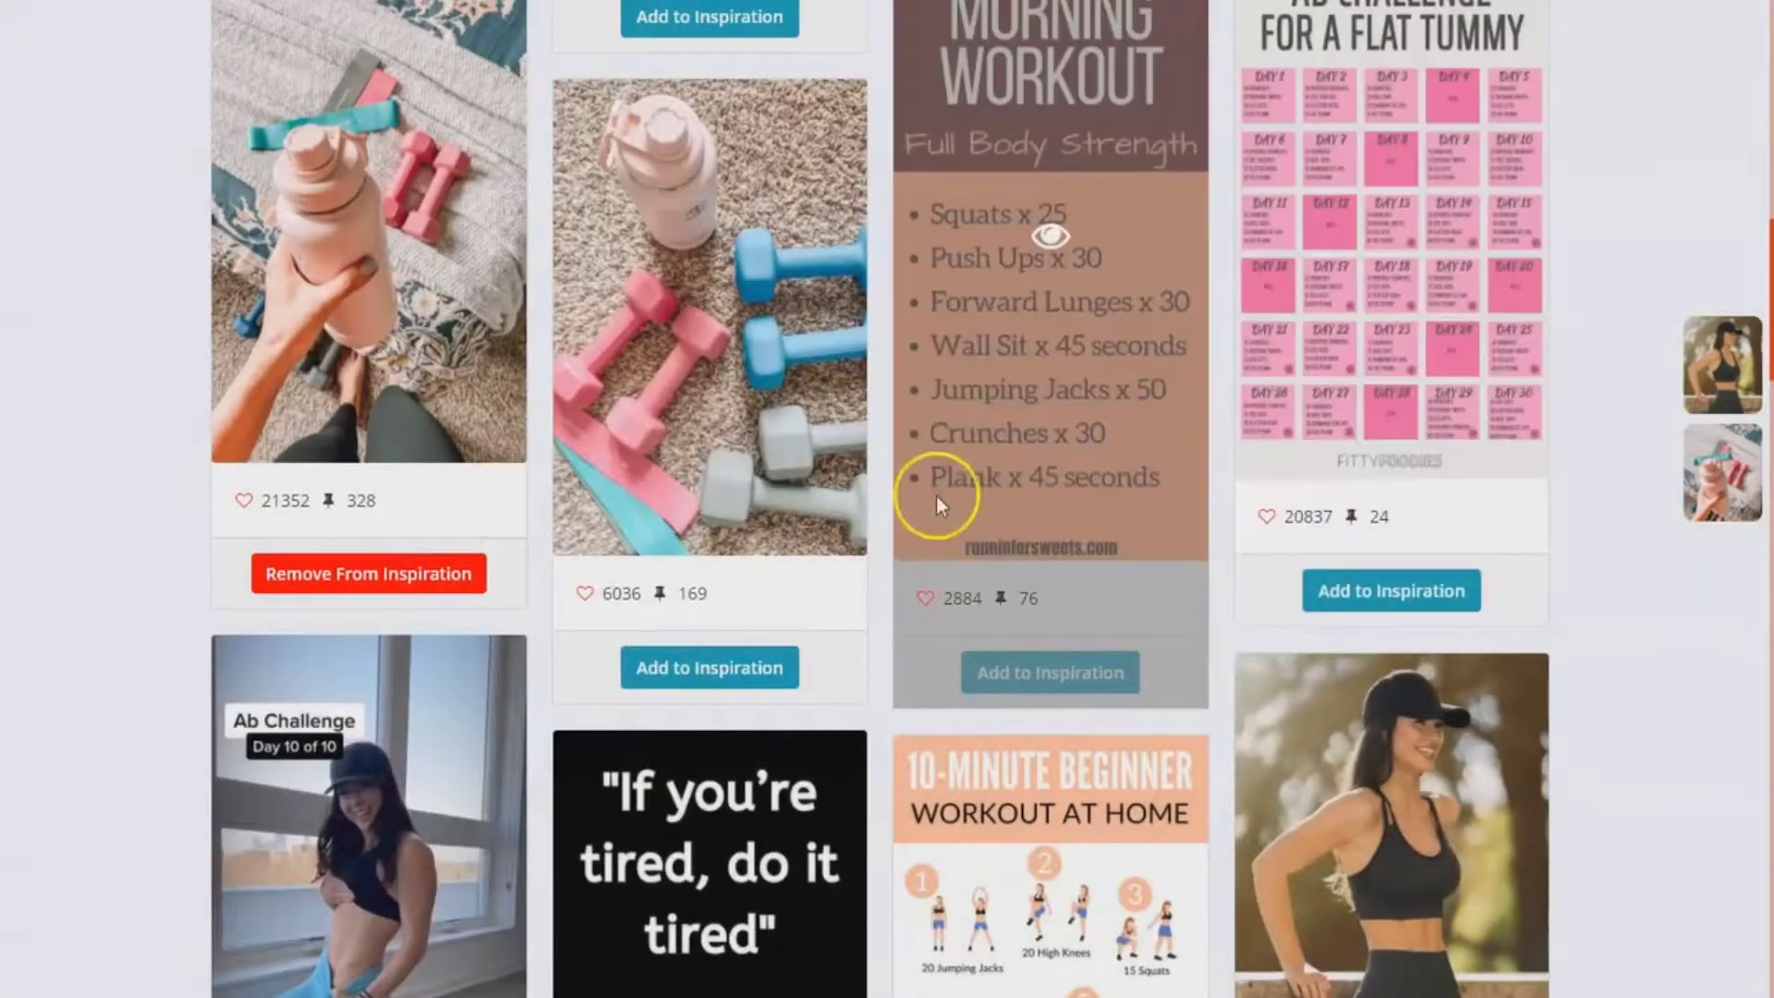
Step: Add the pin with the pink bottle and colored dumbbells on carpet to the inspirations
scroll(1118, 512, up, 4)
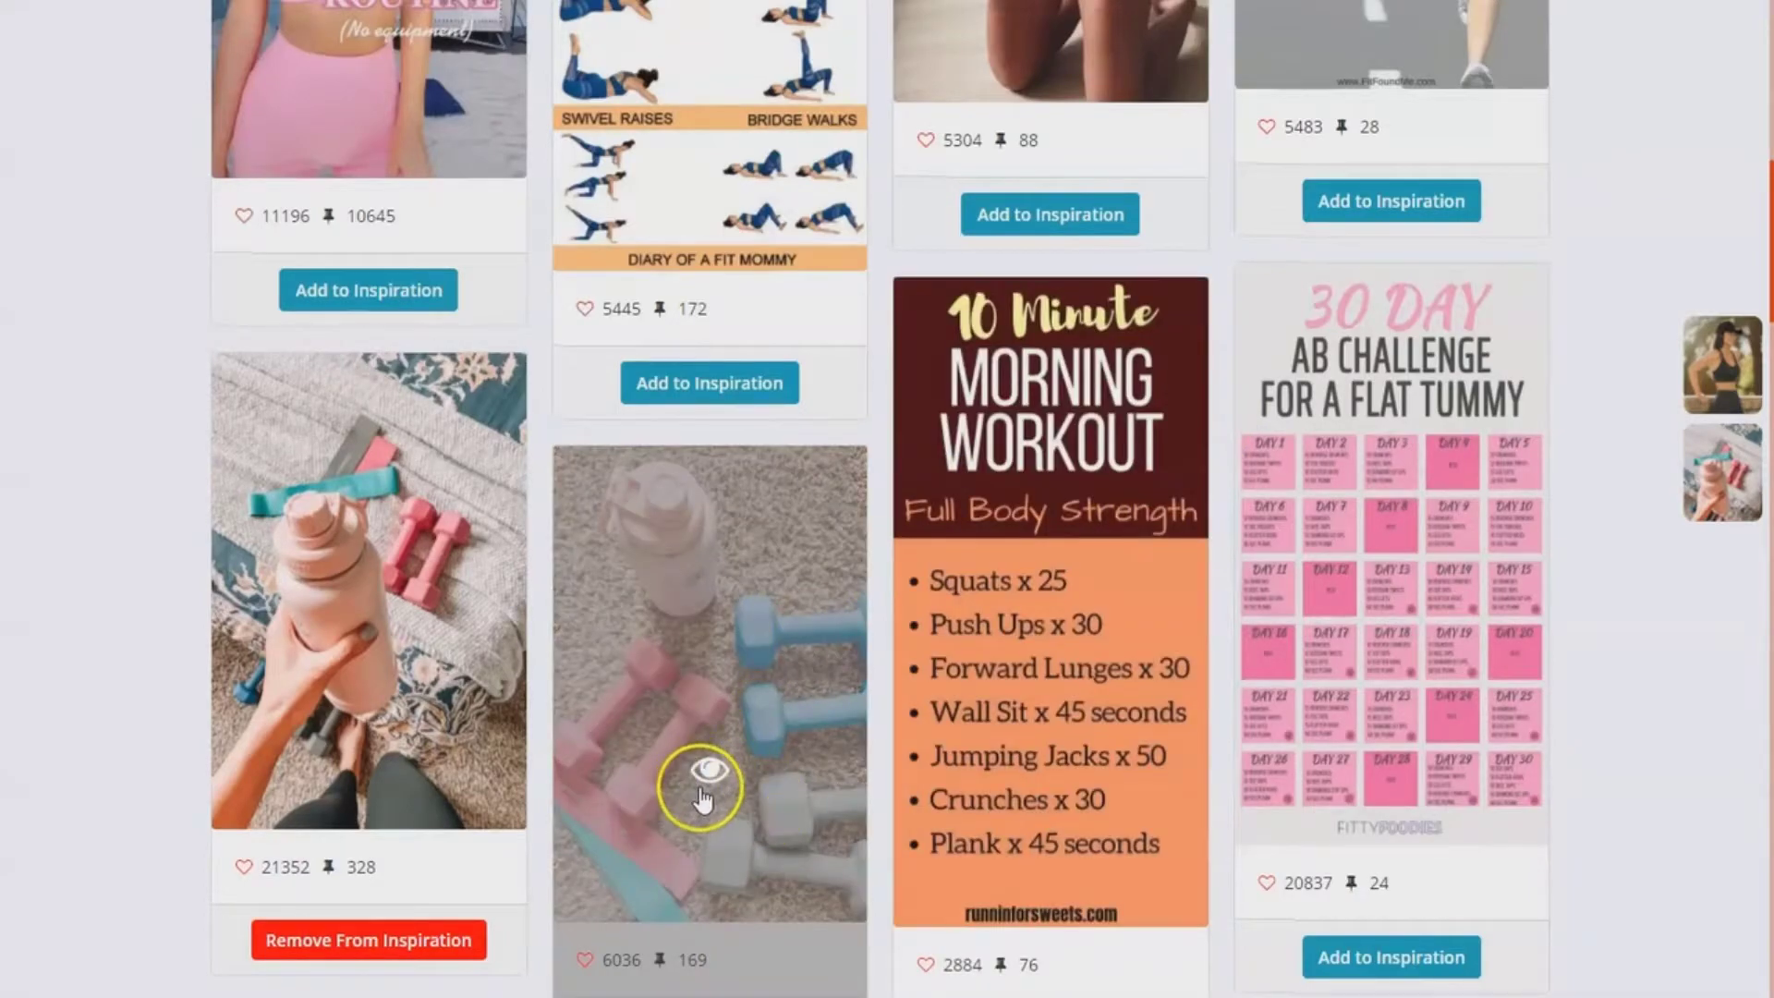
scroll(702, 785, down, 4)
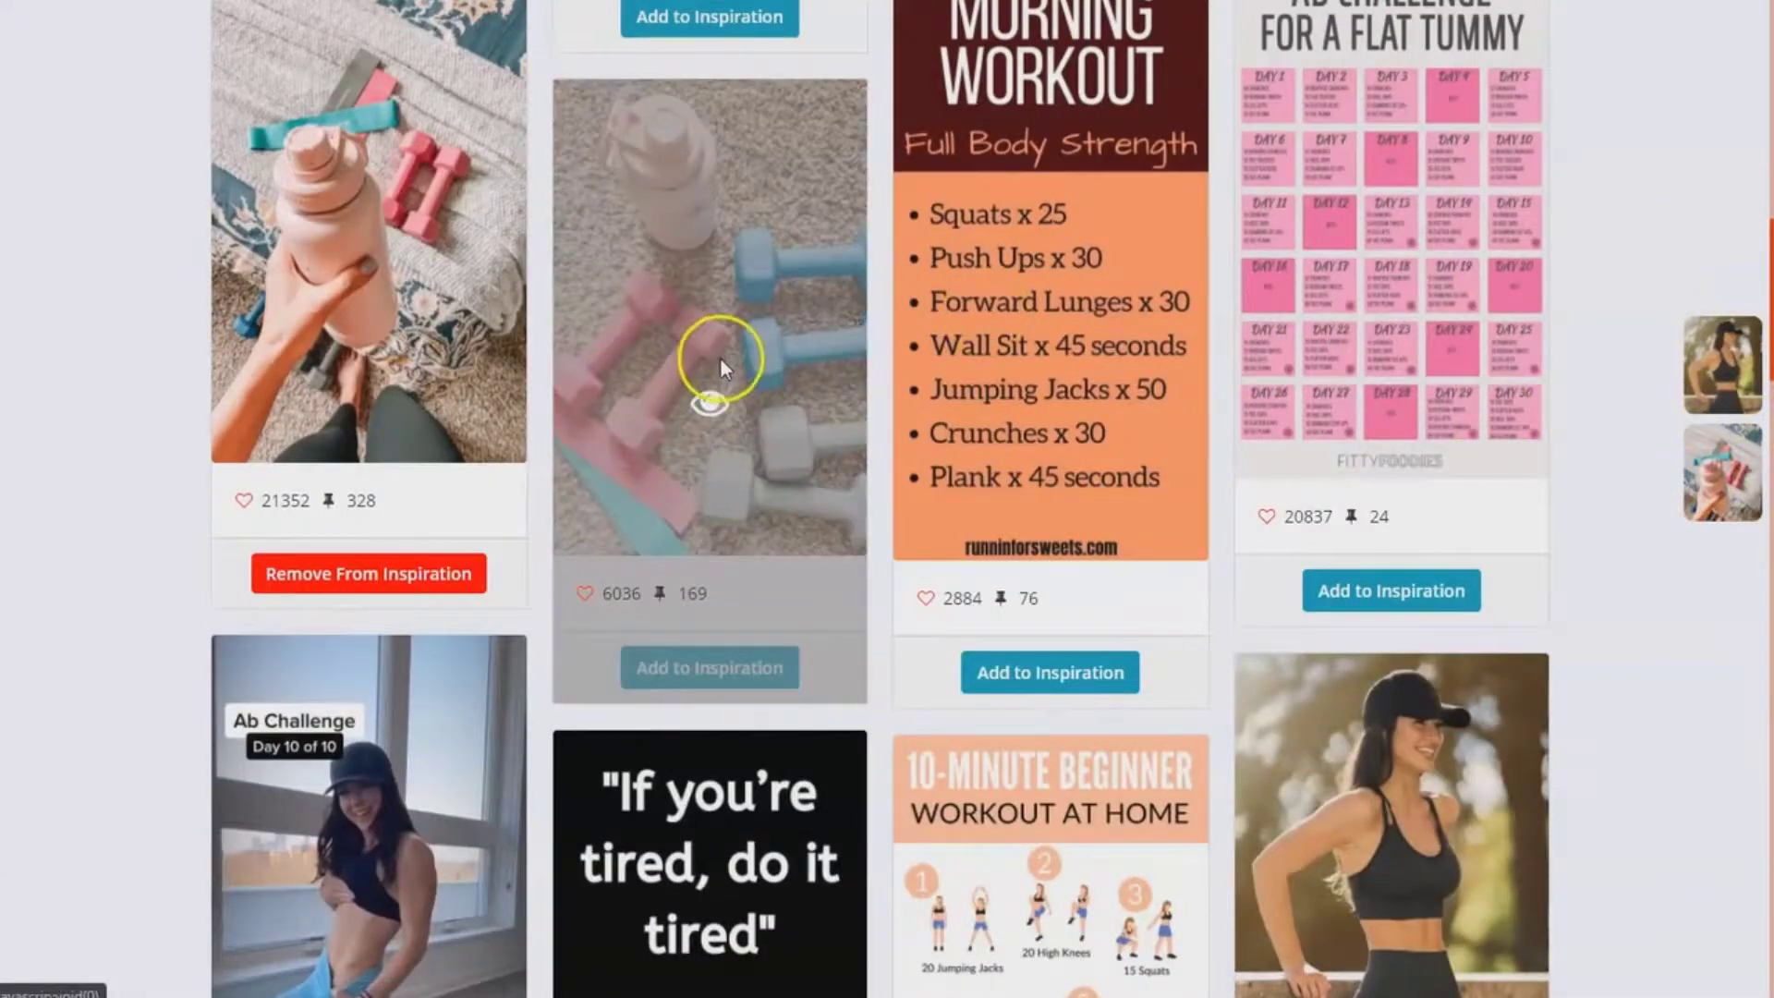
click(719, 669)
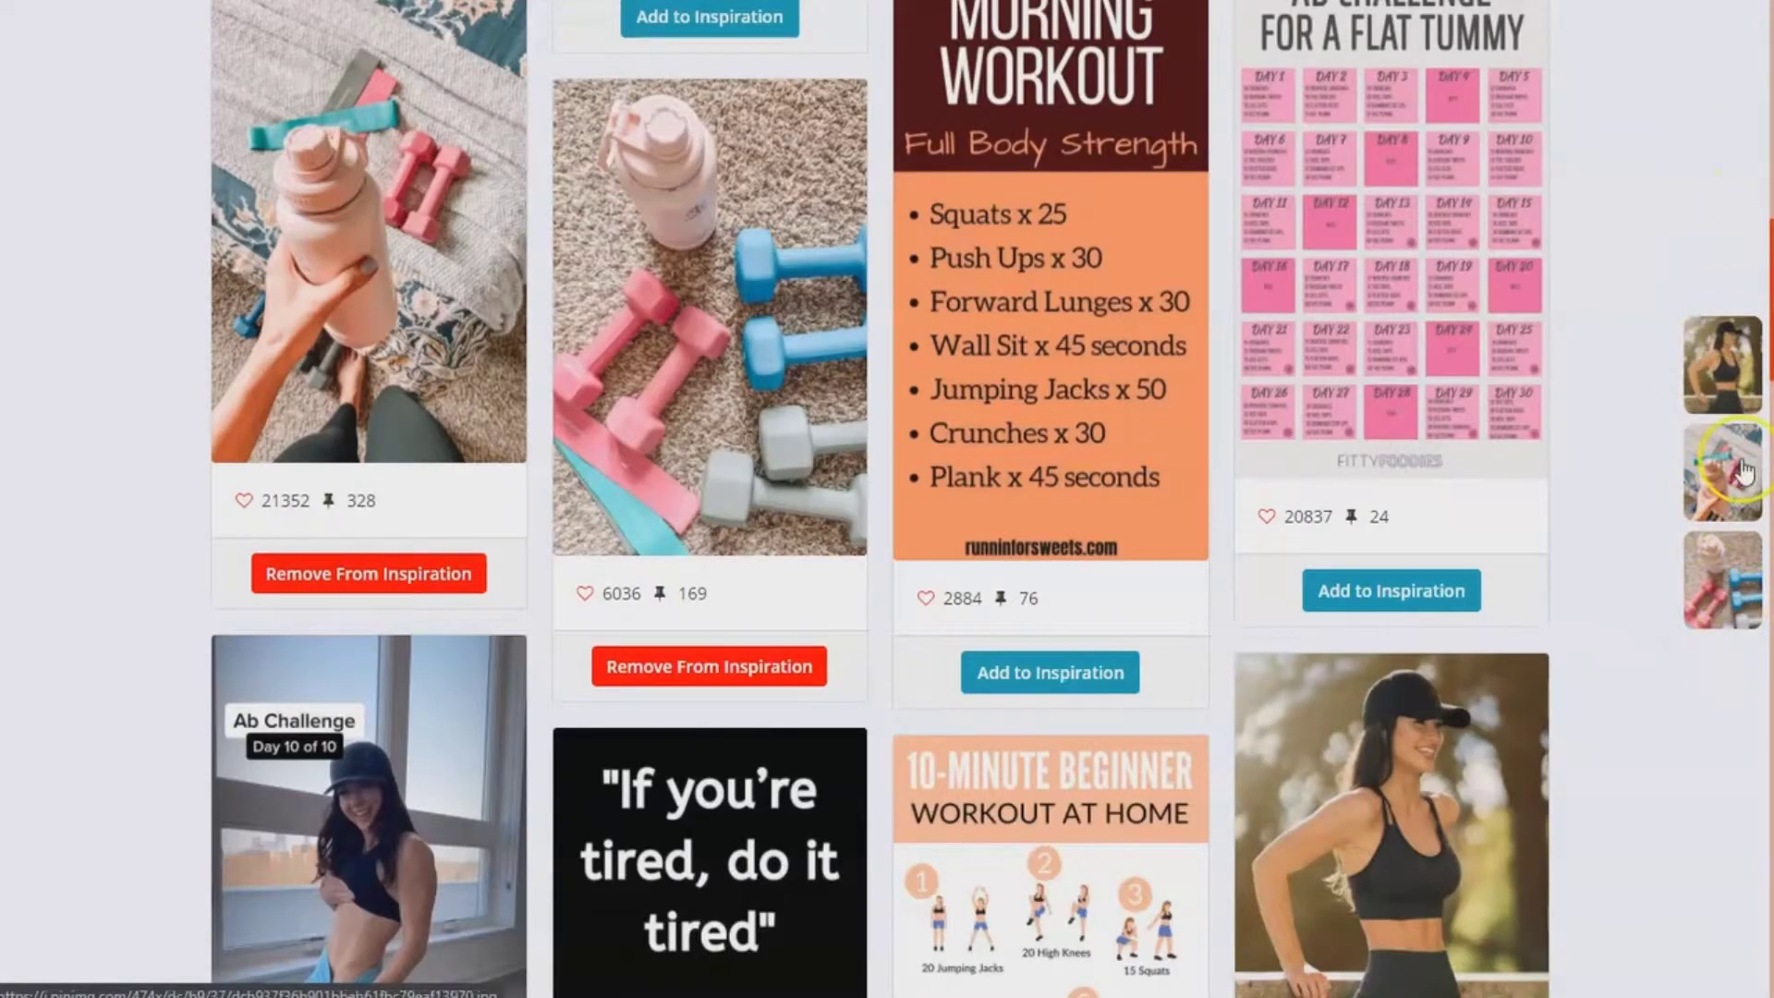
Step: Proceed from the collected inspirations to creating a landing page and browse the available templates
scroll(1719, 341, up, 15)
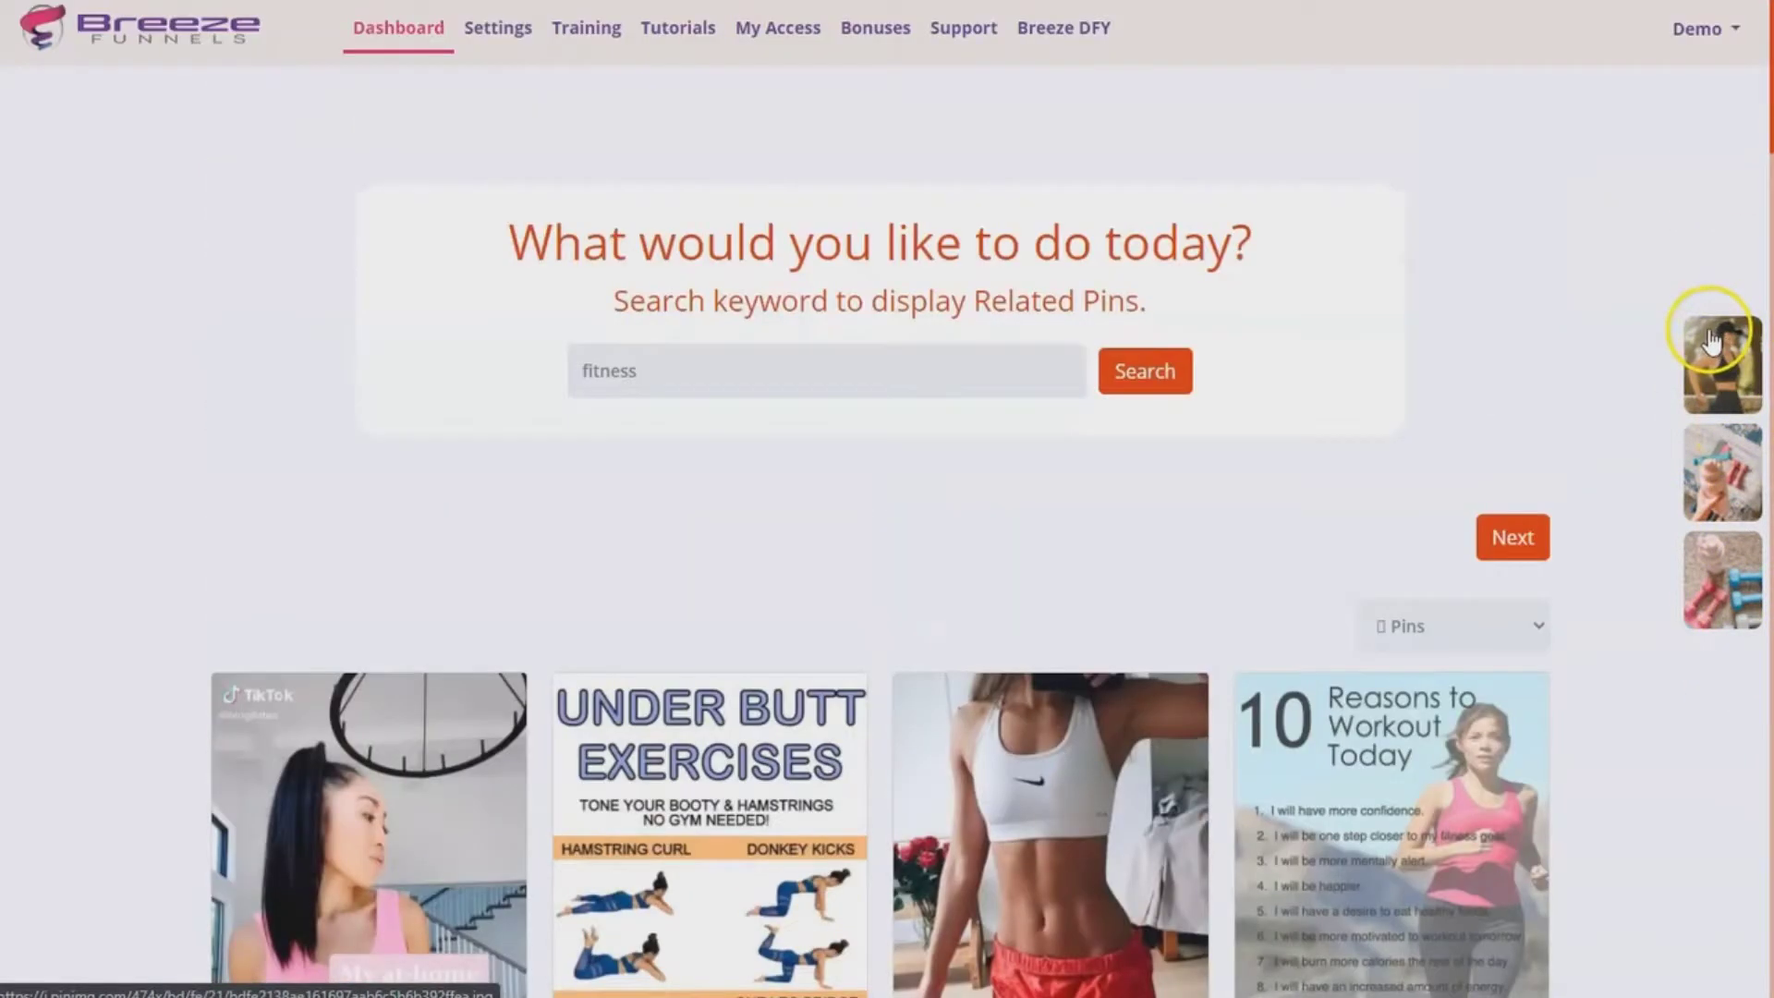
click(1512, 549)
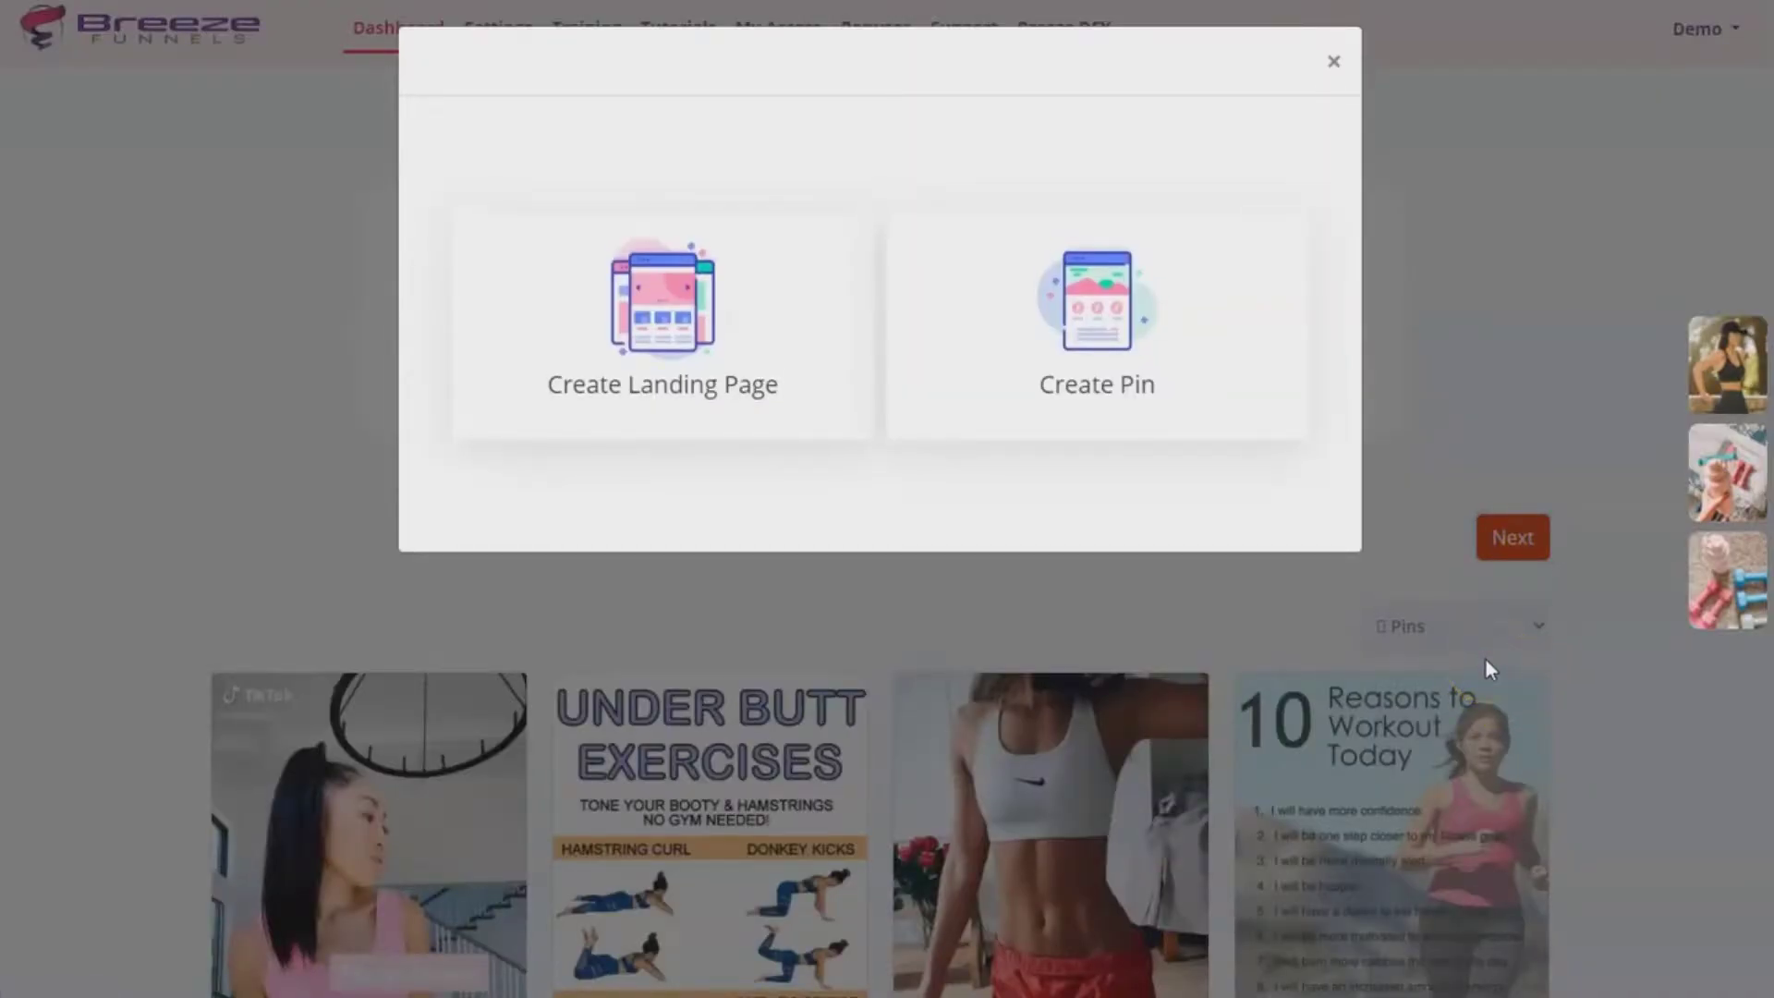
click(671, 384)
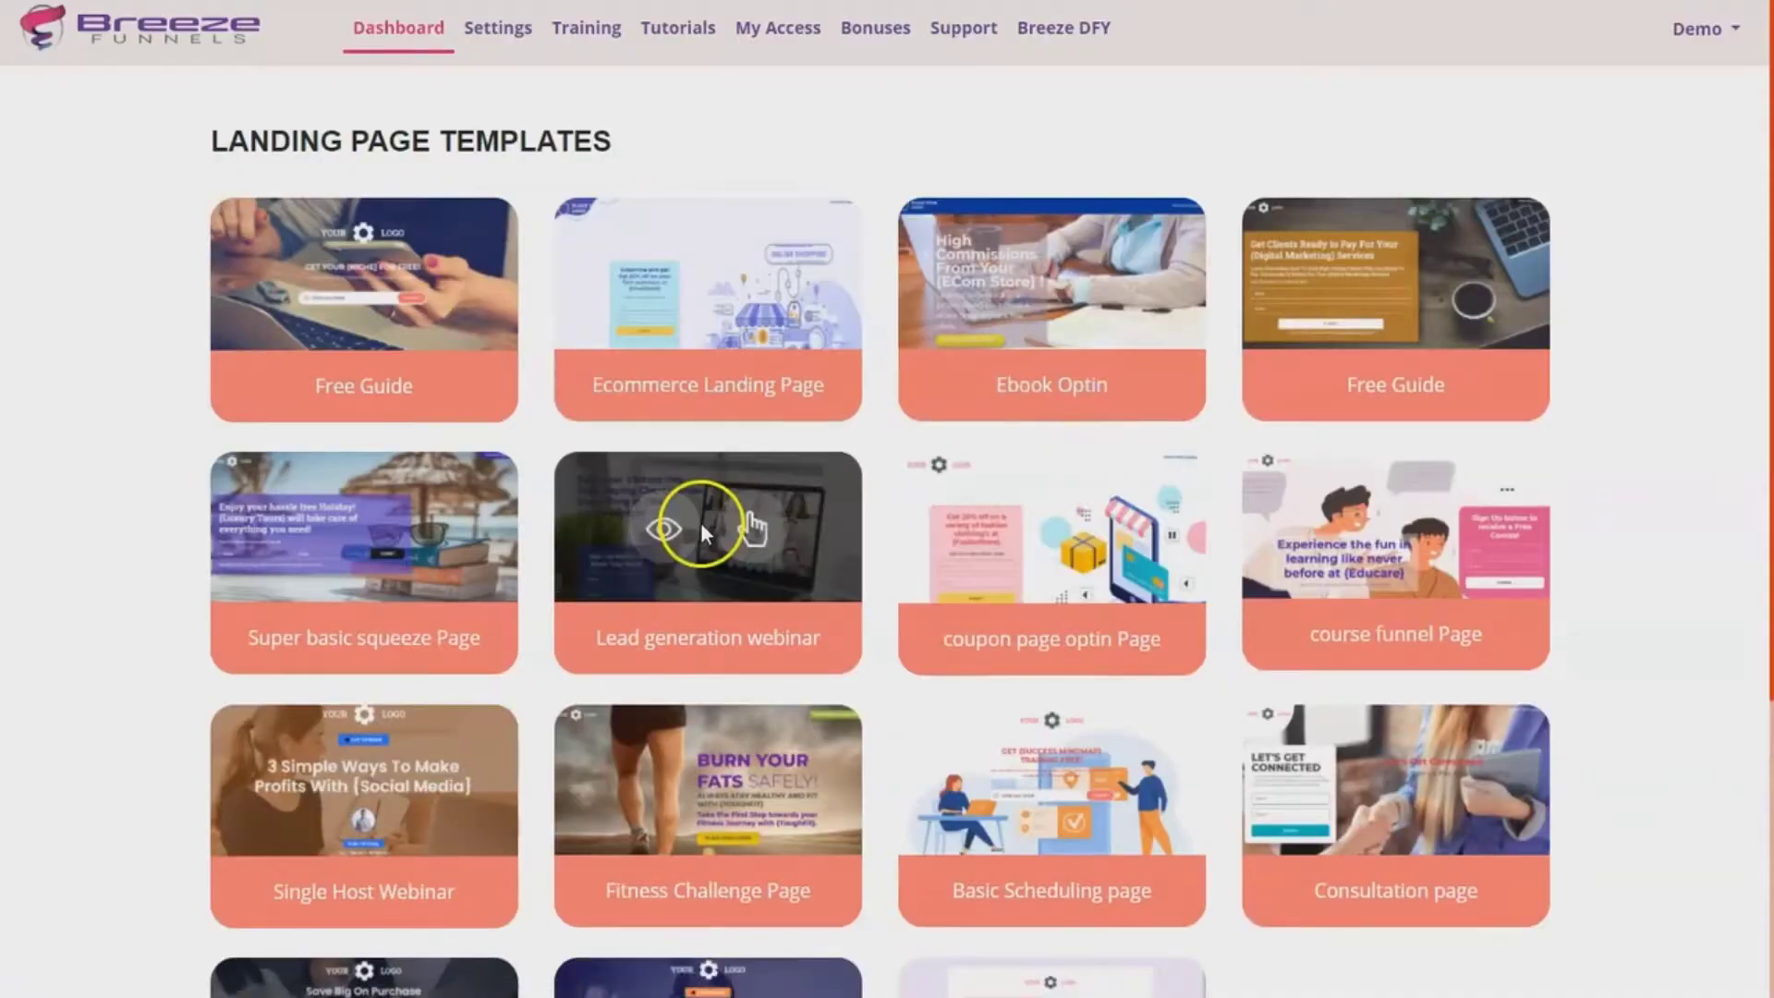
scroll(1449, 573, down, 3)
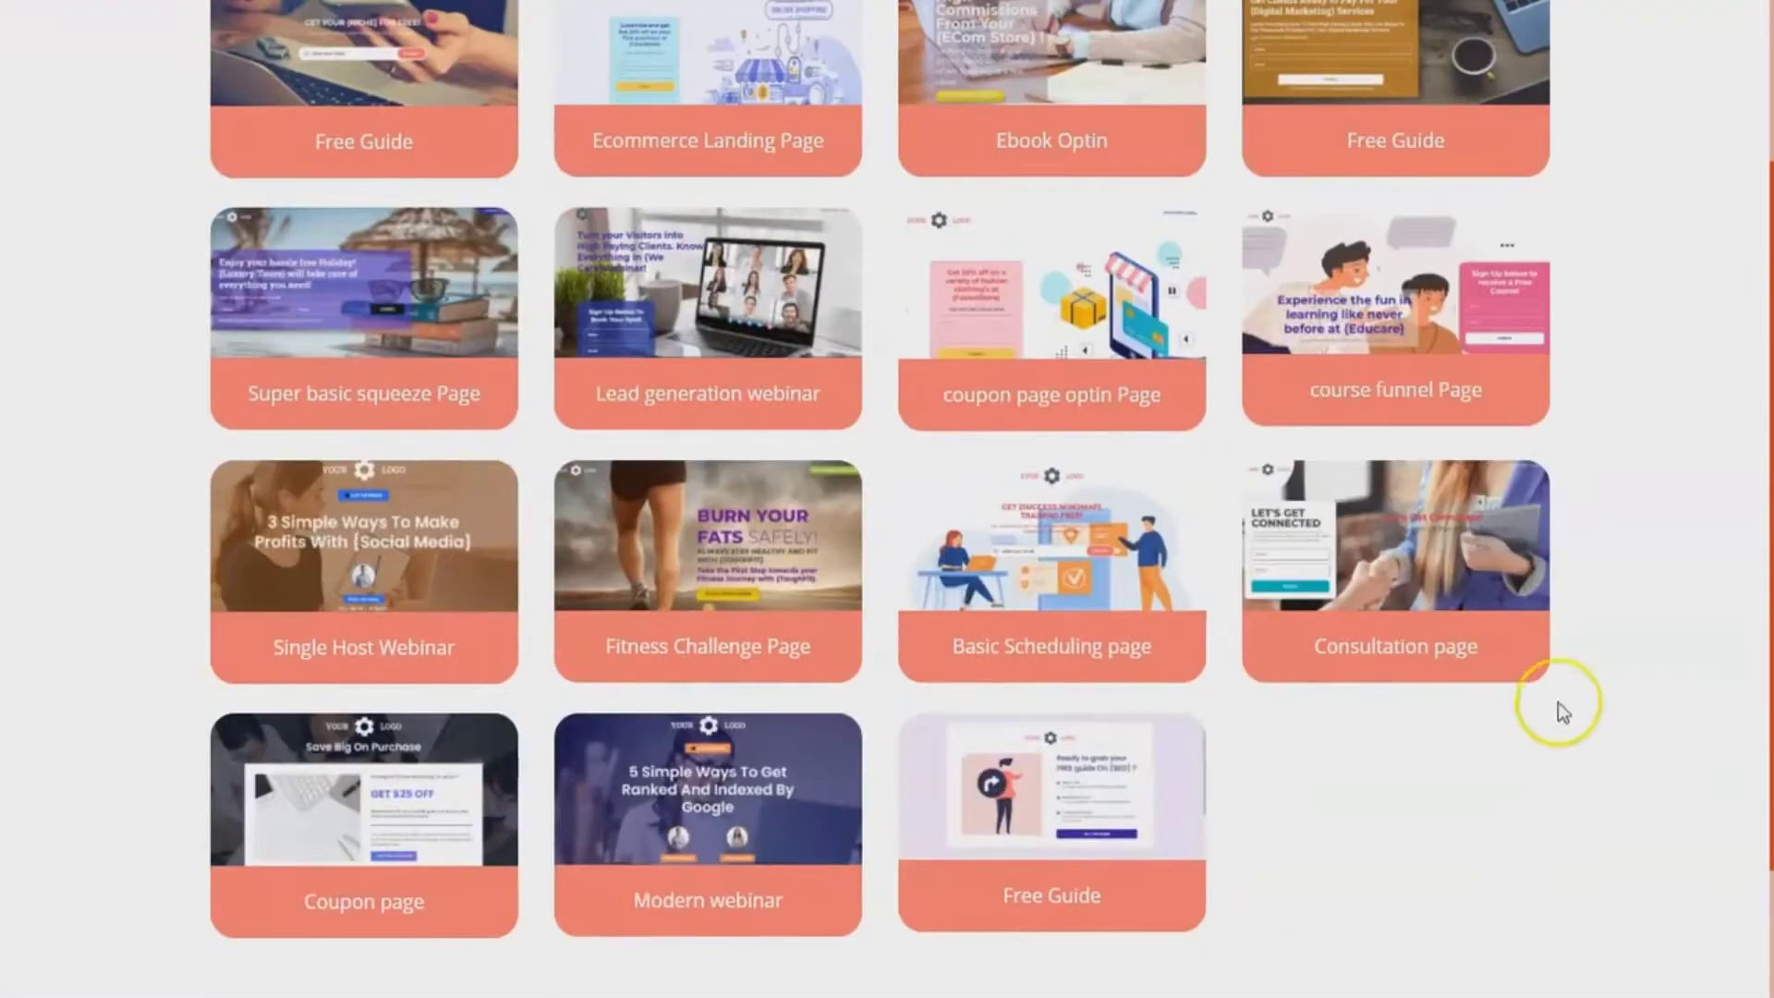
Step: Preview the Fitness Challenge Page template, close the preview and choose that template for the landing page
scroll(1568, 778, up, 2)
mouse_move(1551, 742)
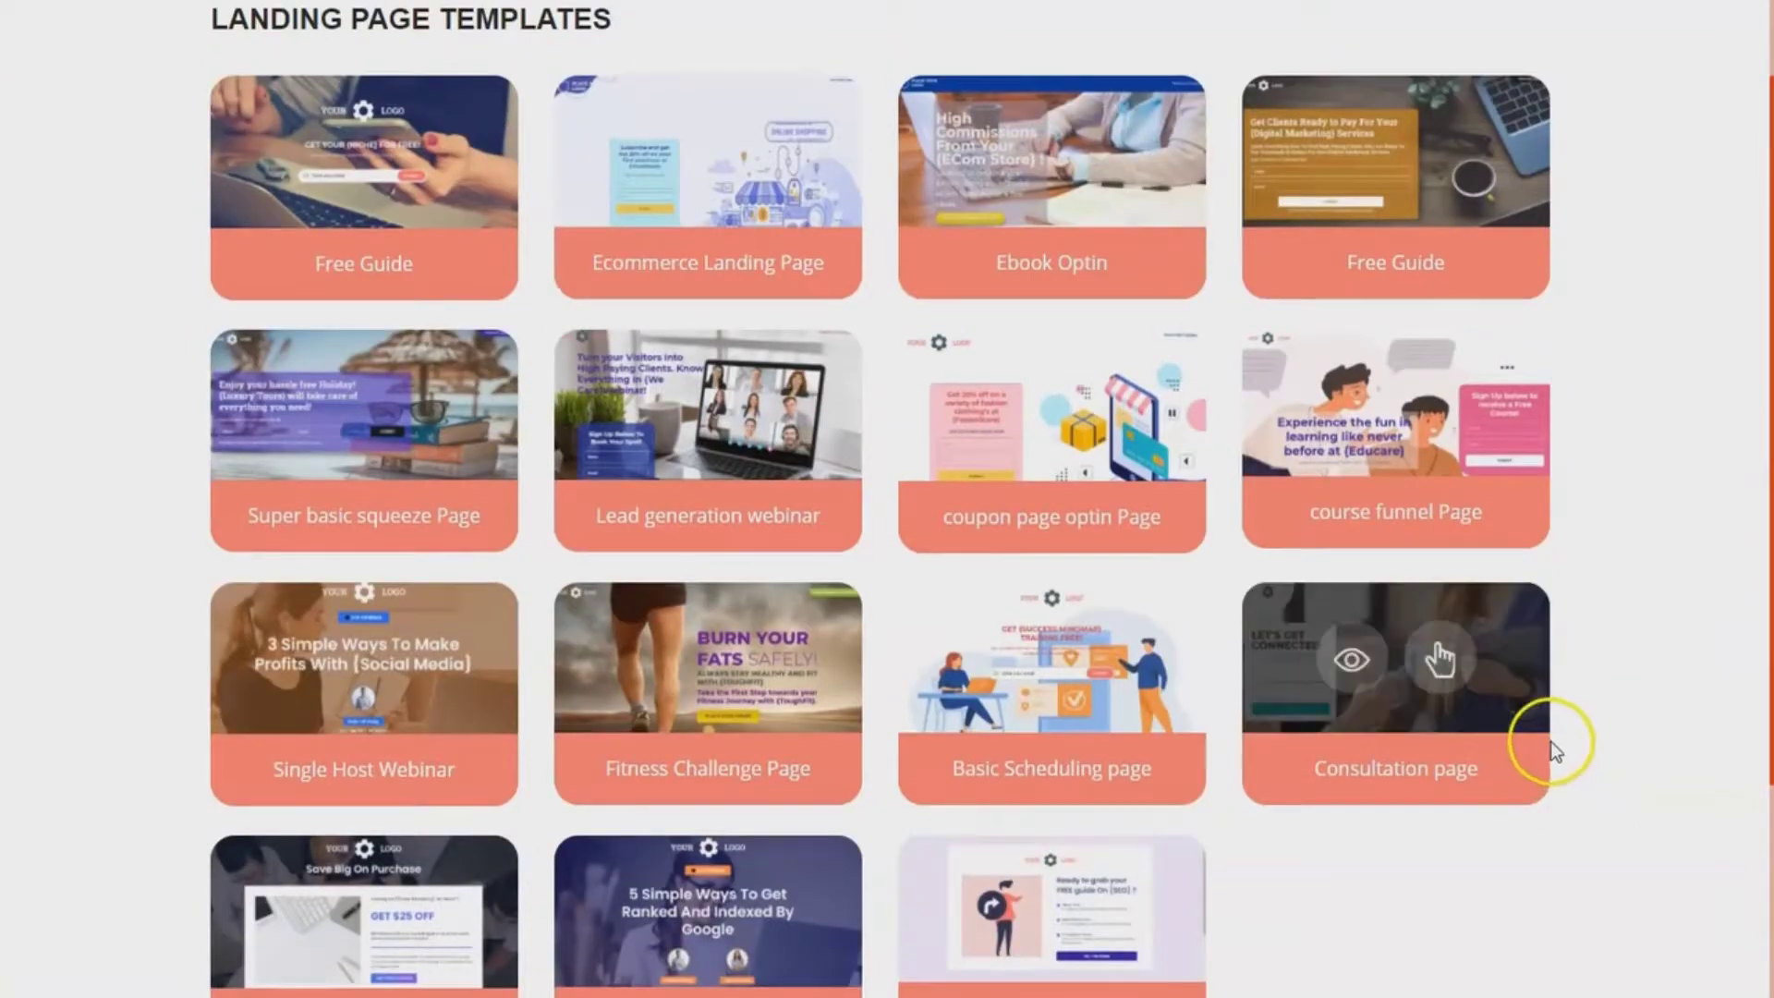
mouse_move(1192, 584)
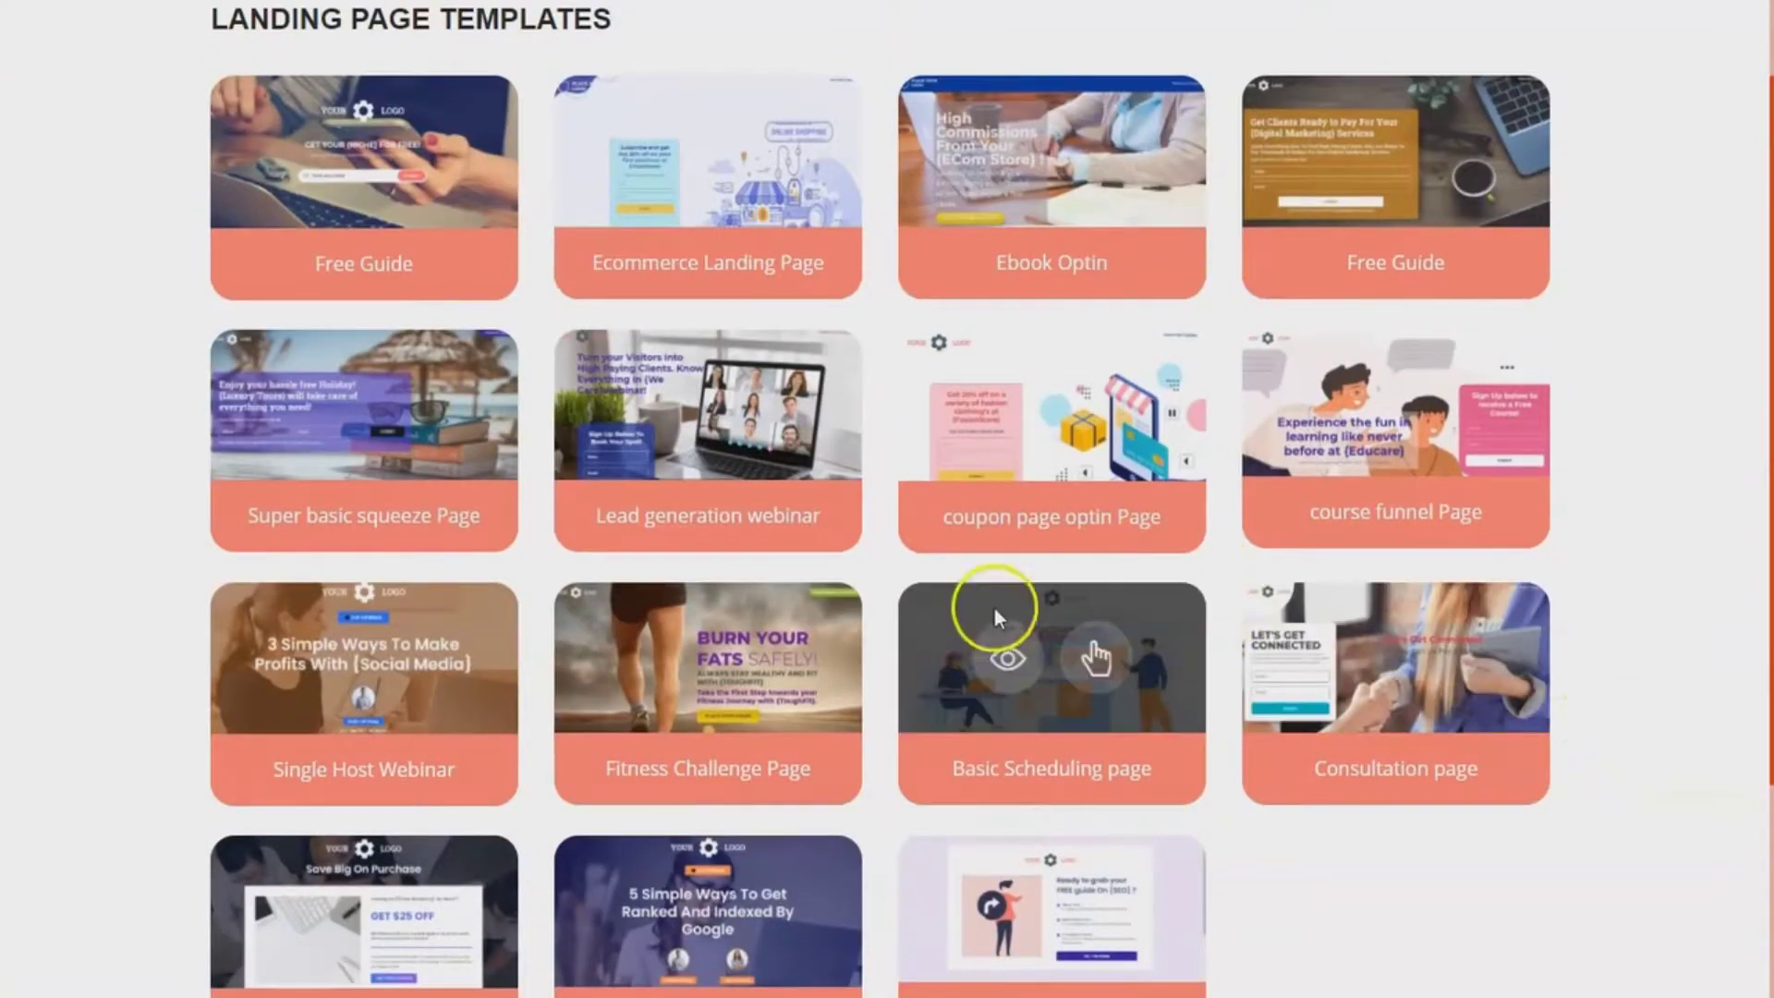
scroll(1008, 712, down, 2)
mouse_move(829, 828)
mouse_move(806, 573)
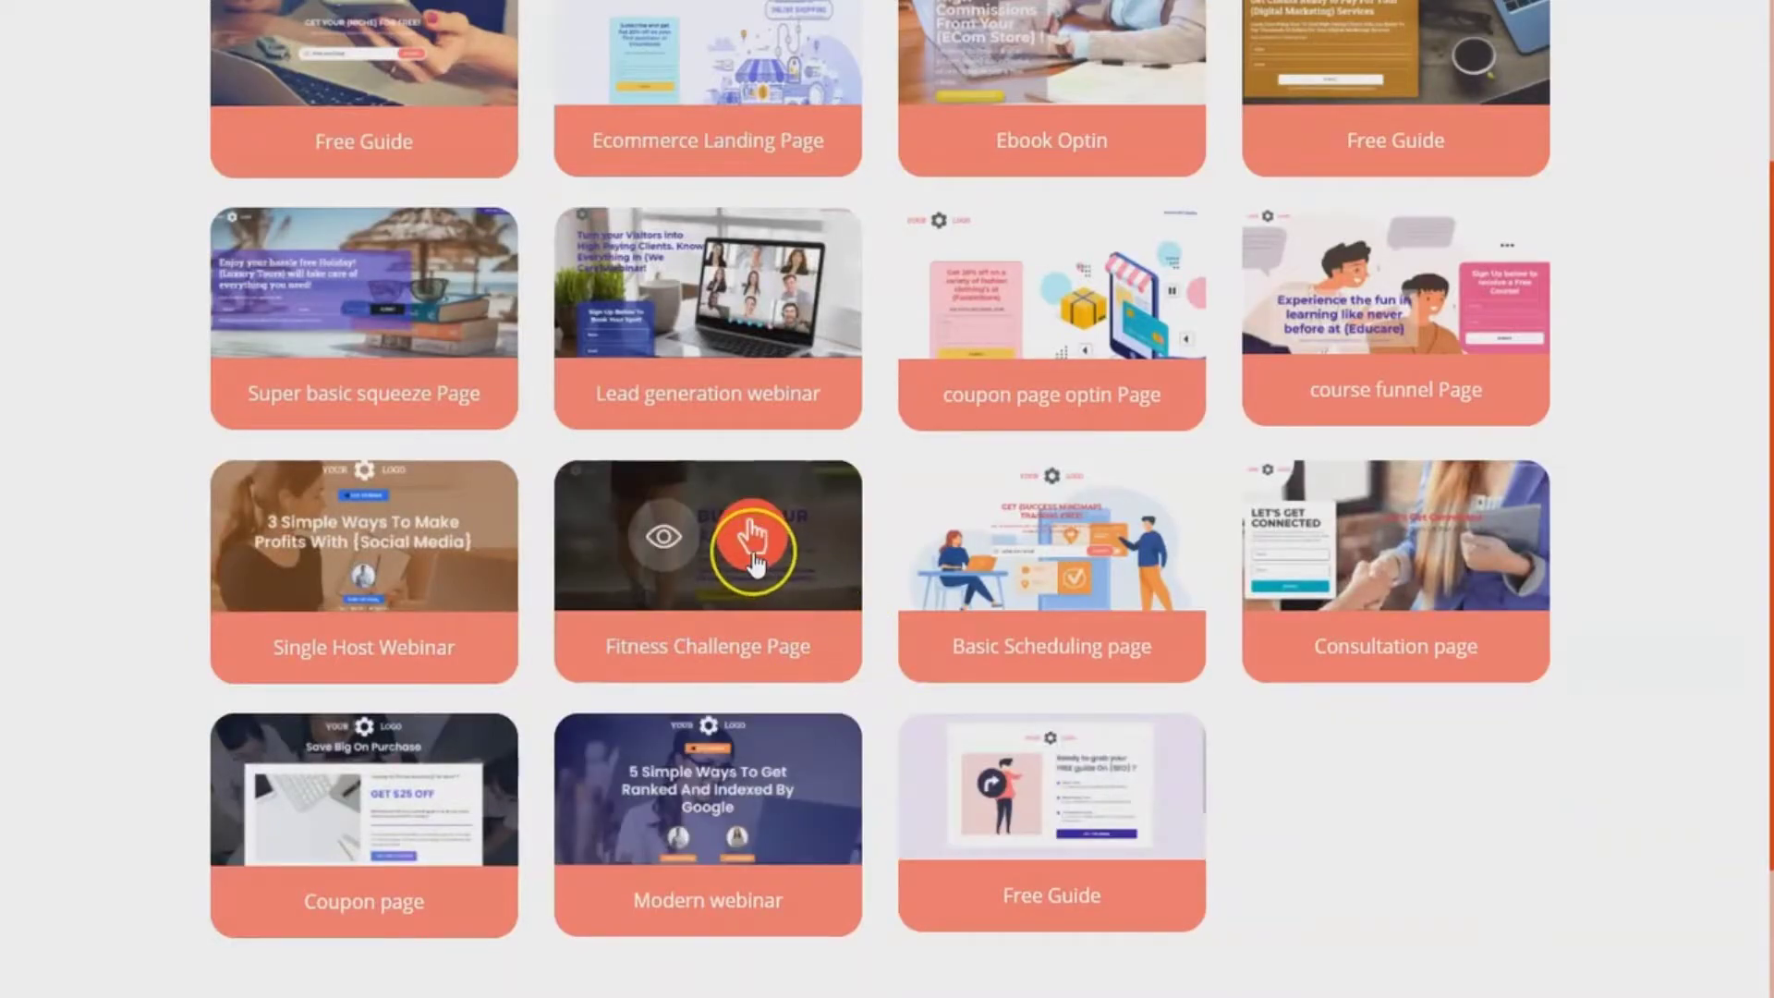
click(665, 547)
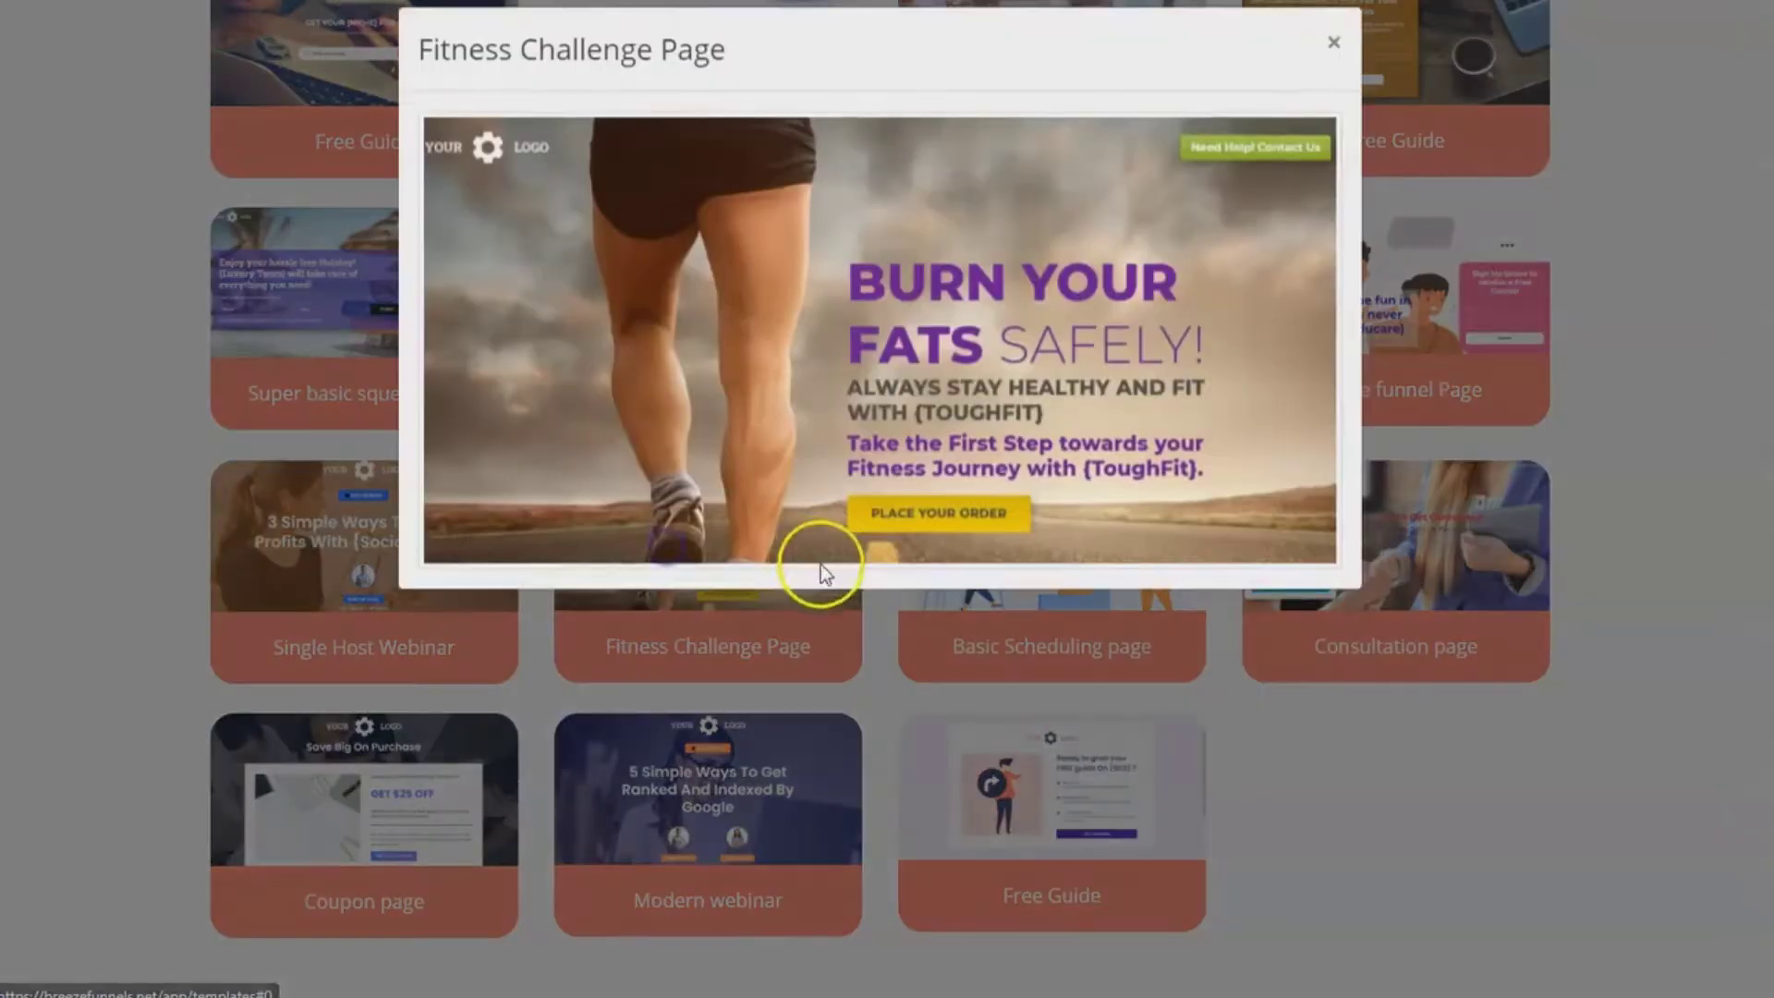
click(1330, 58)
click(753, 534)
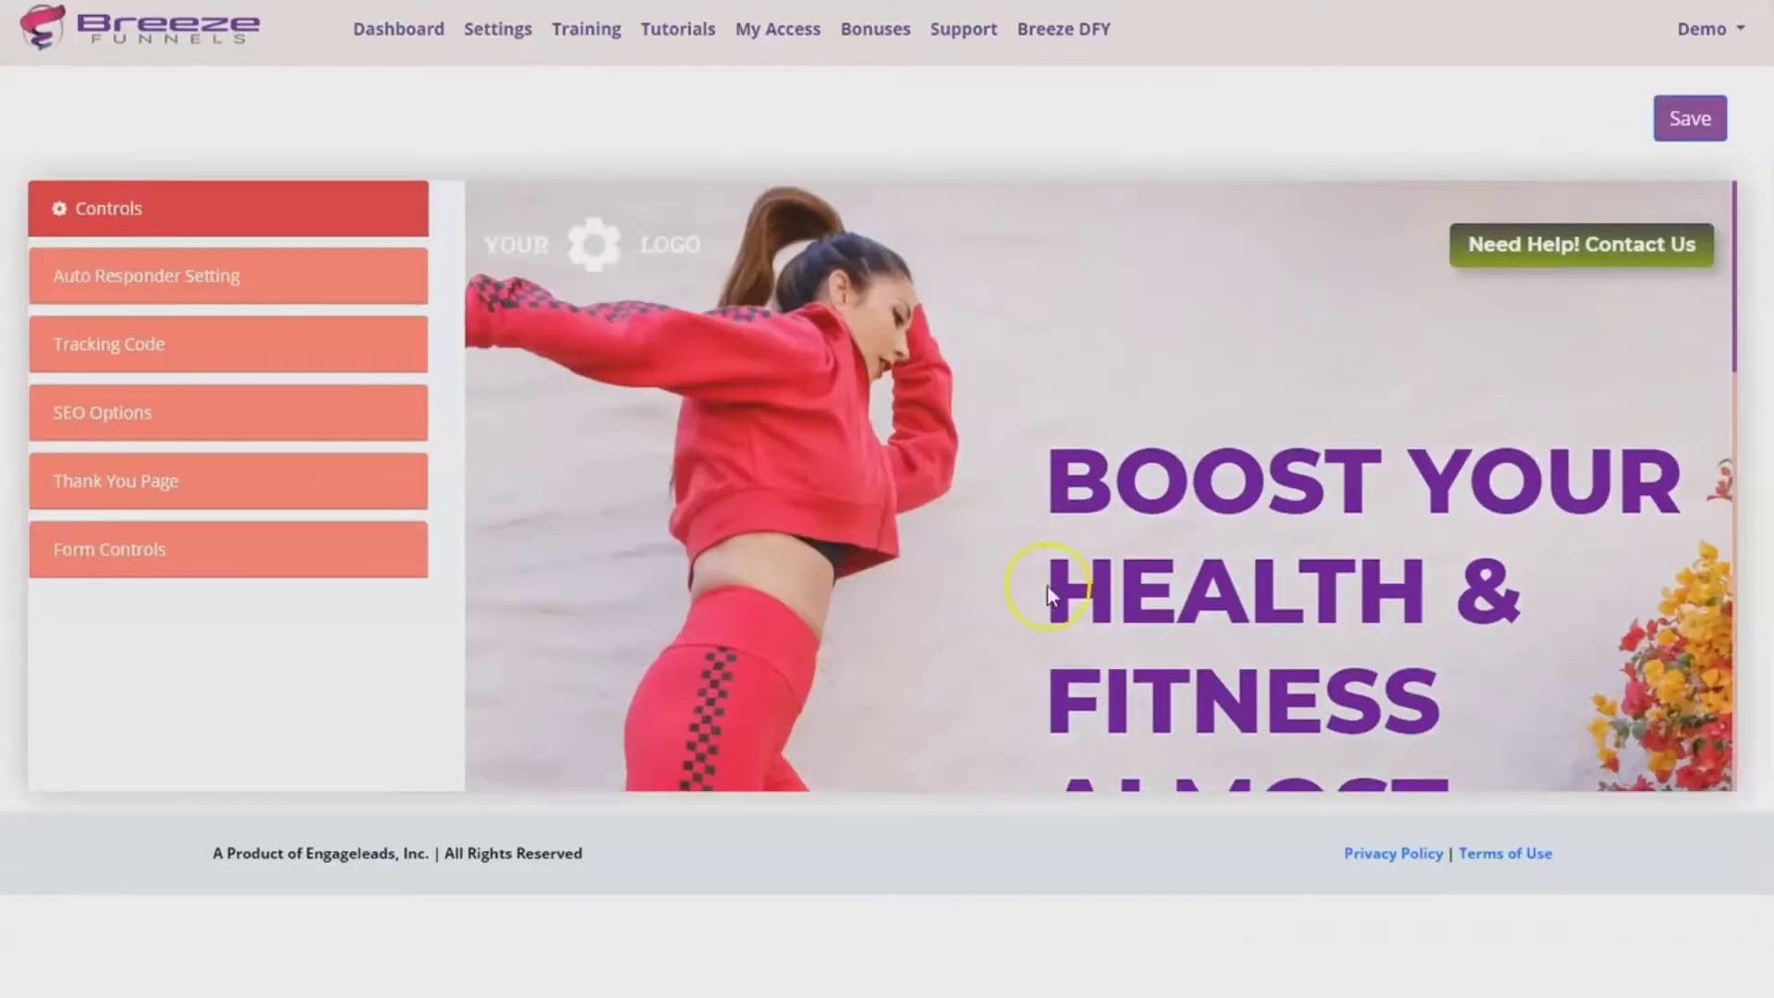
Step: View the Pixabay and upload image sources for the logo placeholder and close the image chooser without replacing it
click(652, 254)
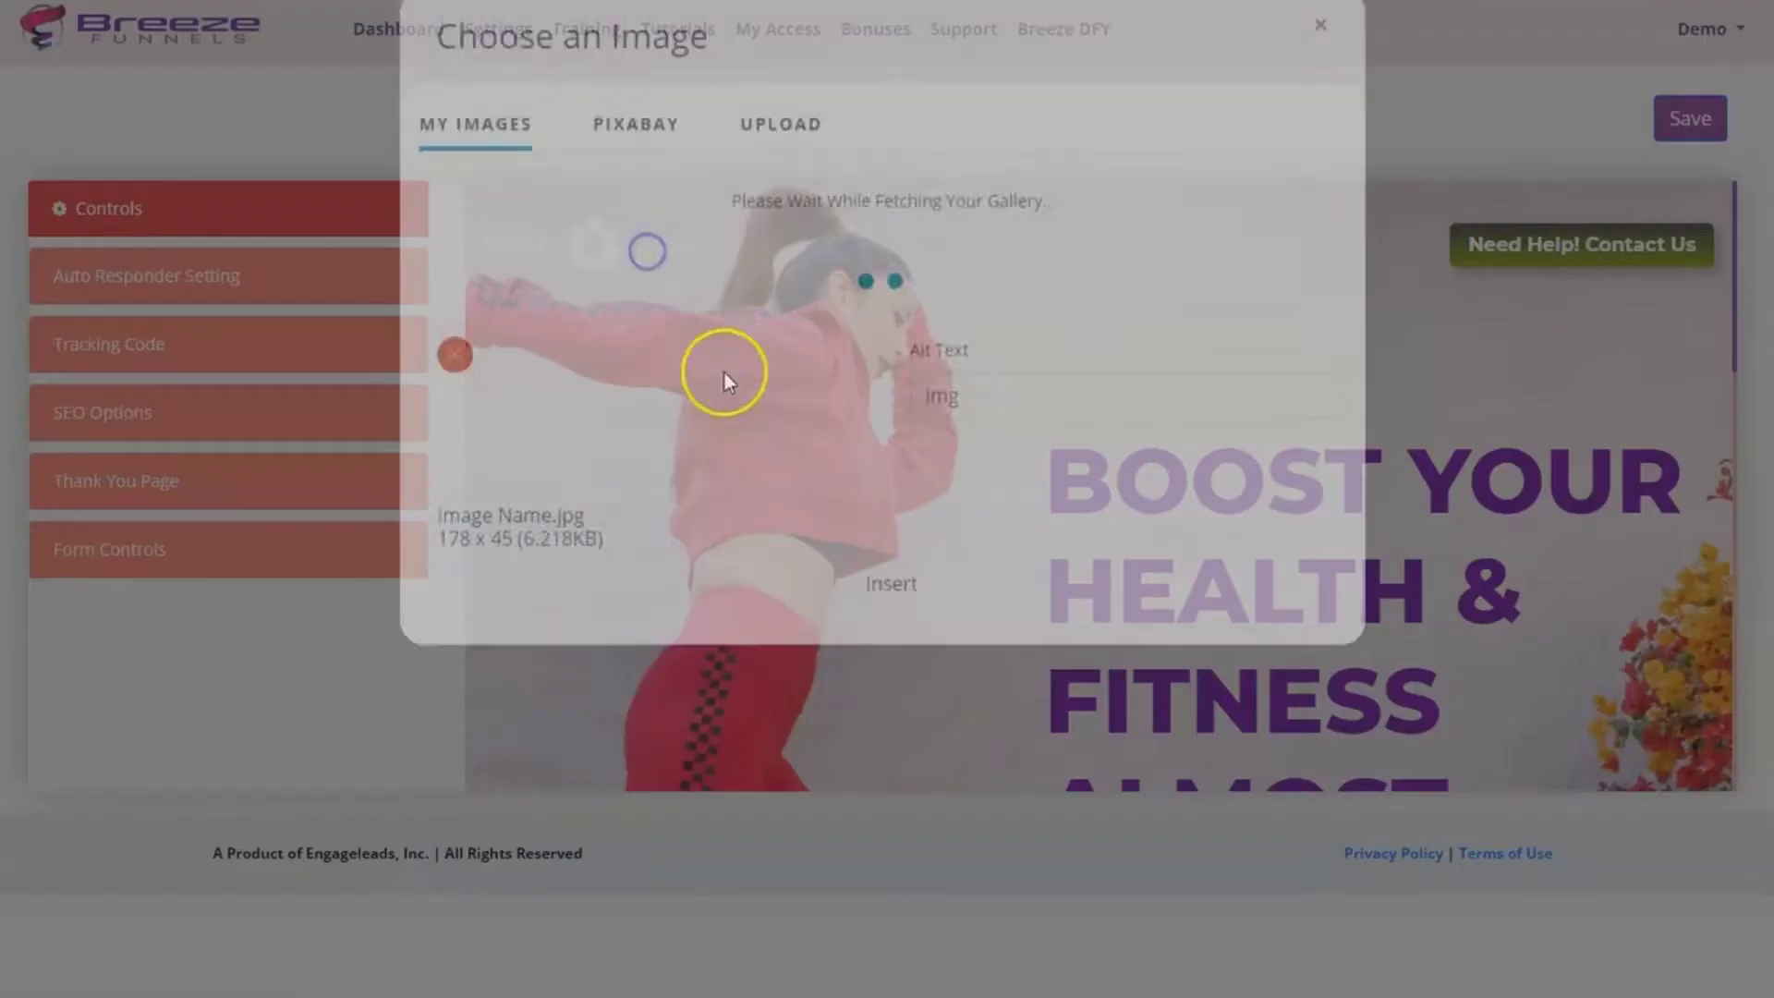
click(656, 166)
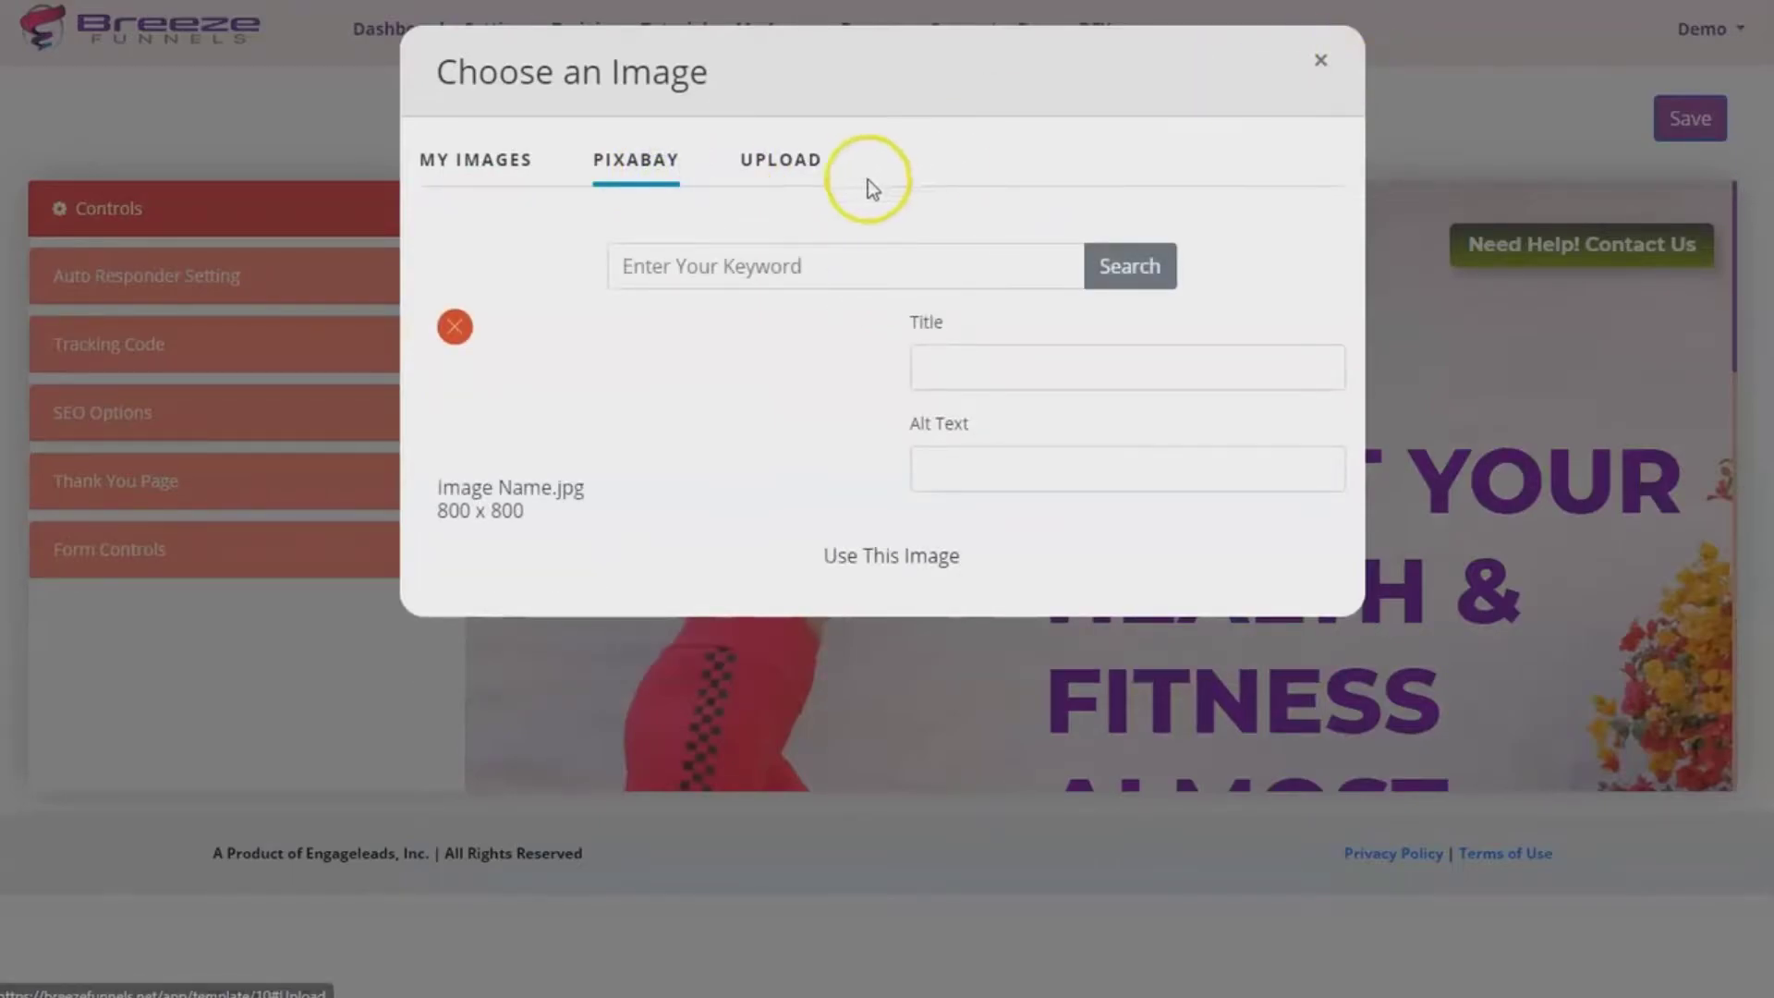
click(806, 161)
click(1322, 62)
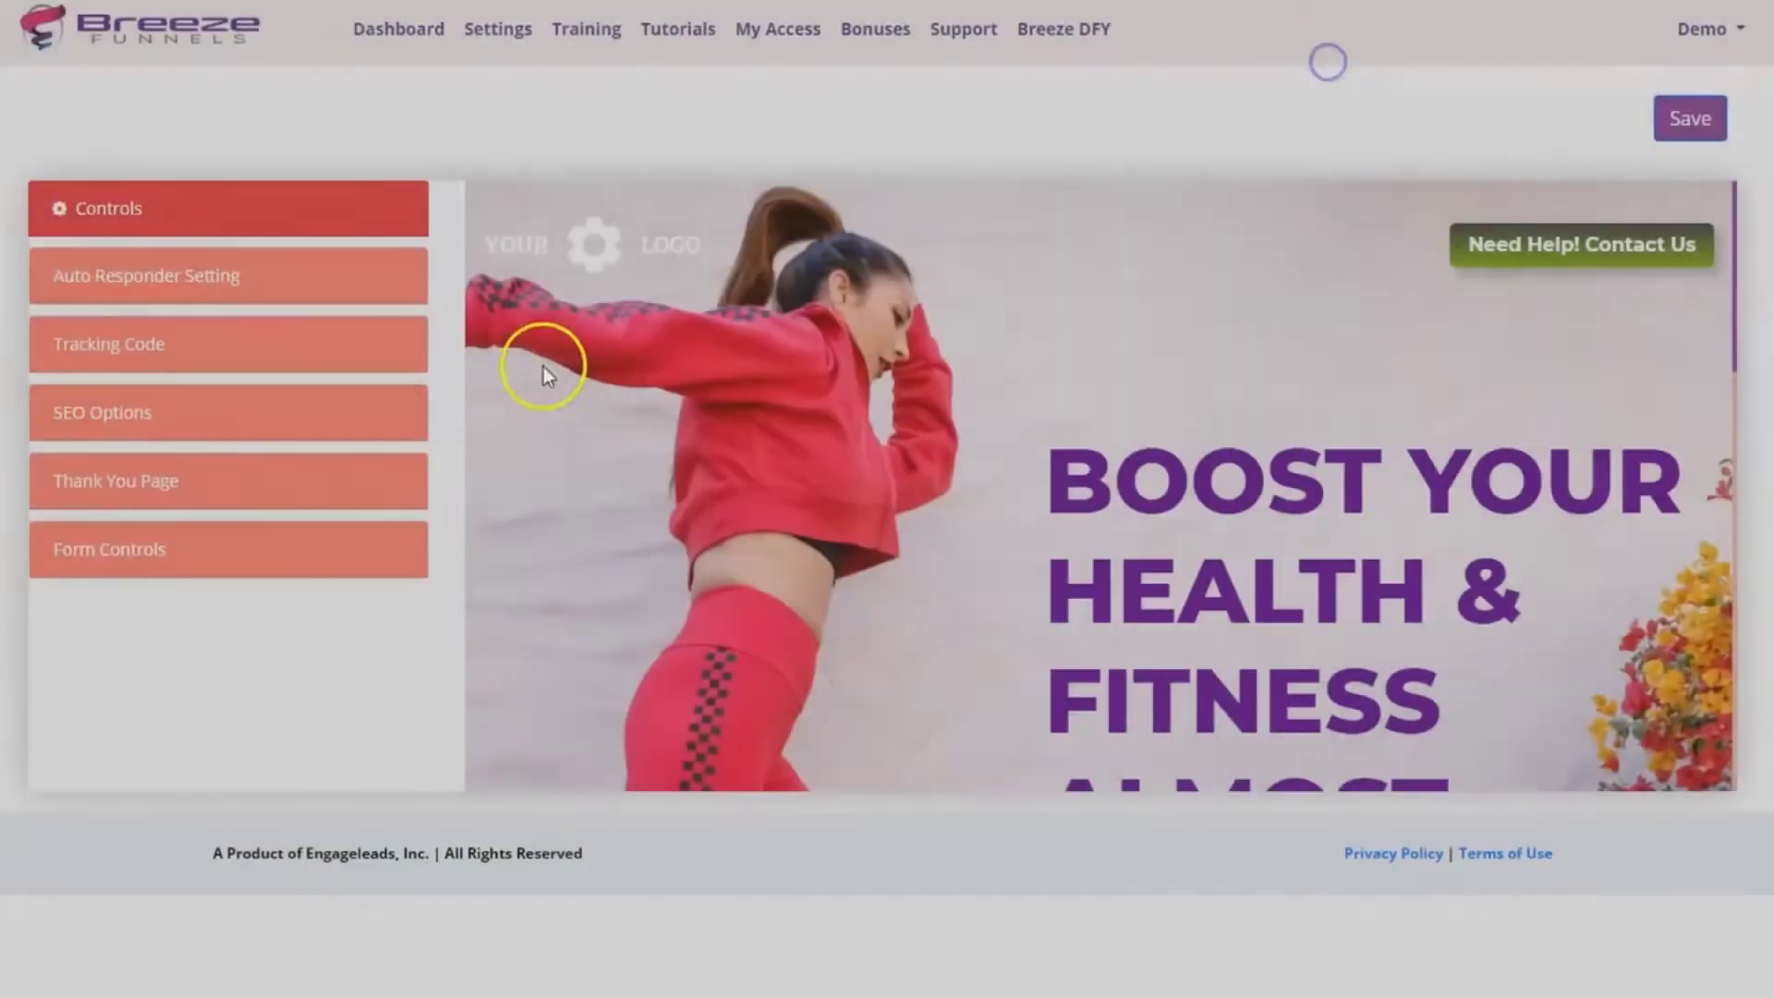
Step: View the main headline and the 15-minutes workout subheading in the content editor, closing each without changes
scroll(1400, 323, down, 3)
click(1351, 409)
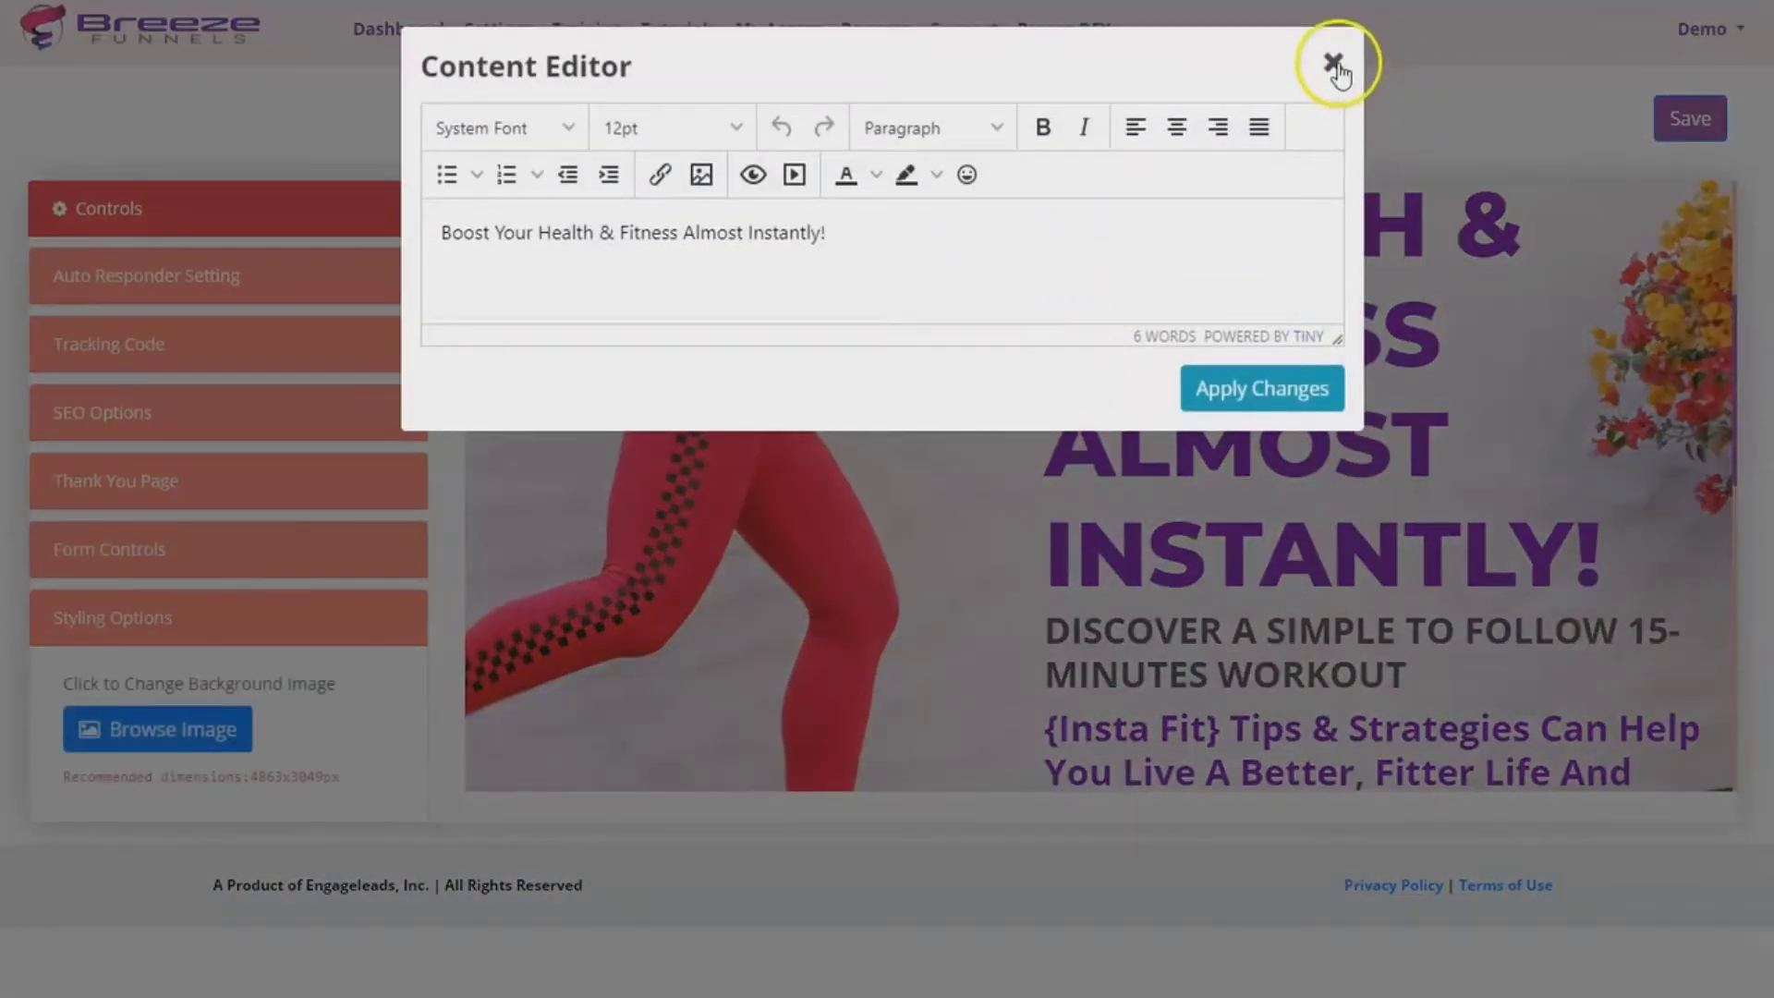
click(1333, 63)
scroll(1377, 401, down, 3)
click(1262, 392)
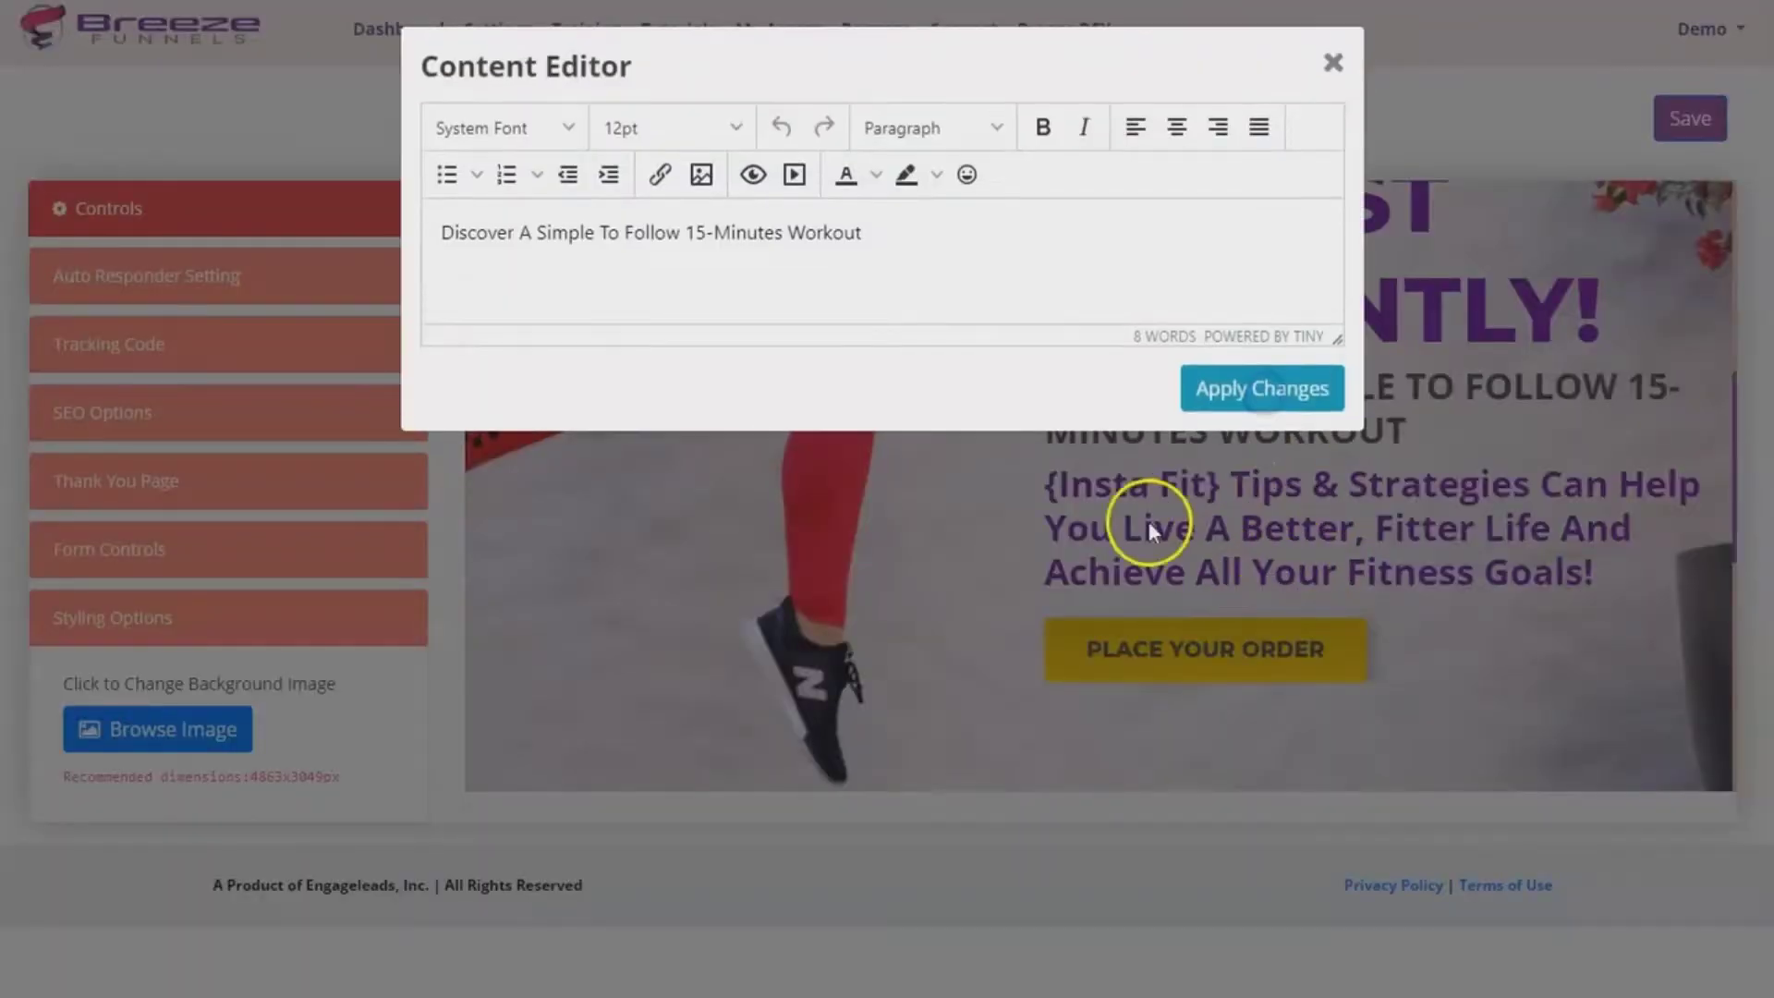
click(993, 240)
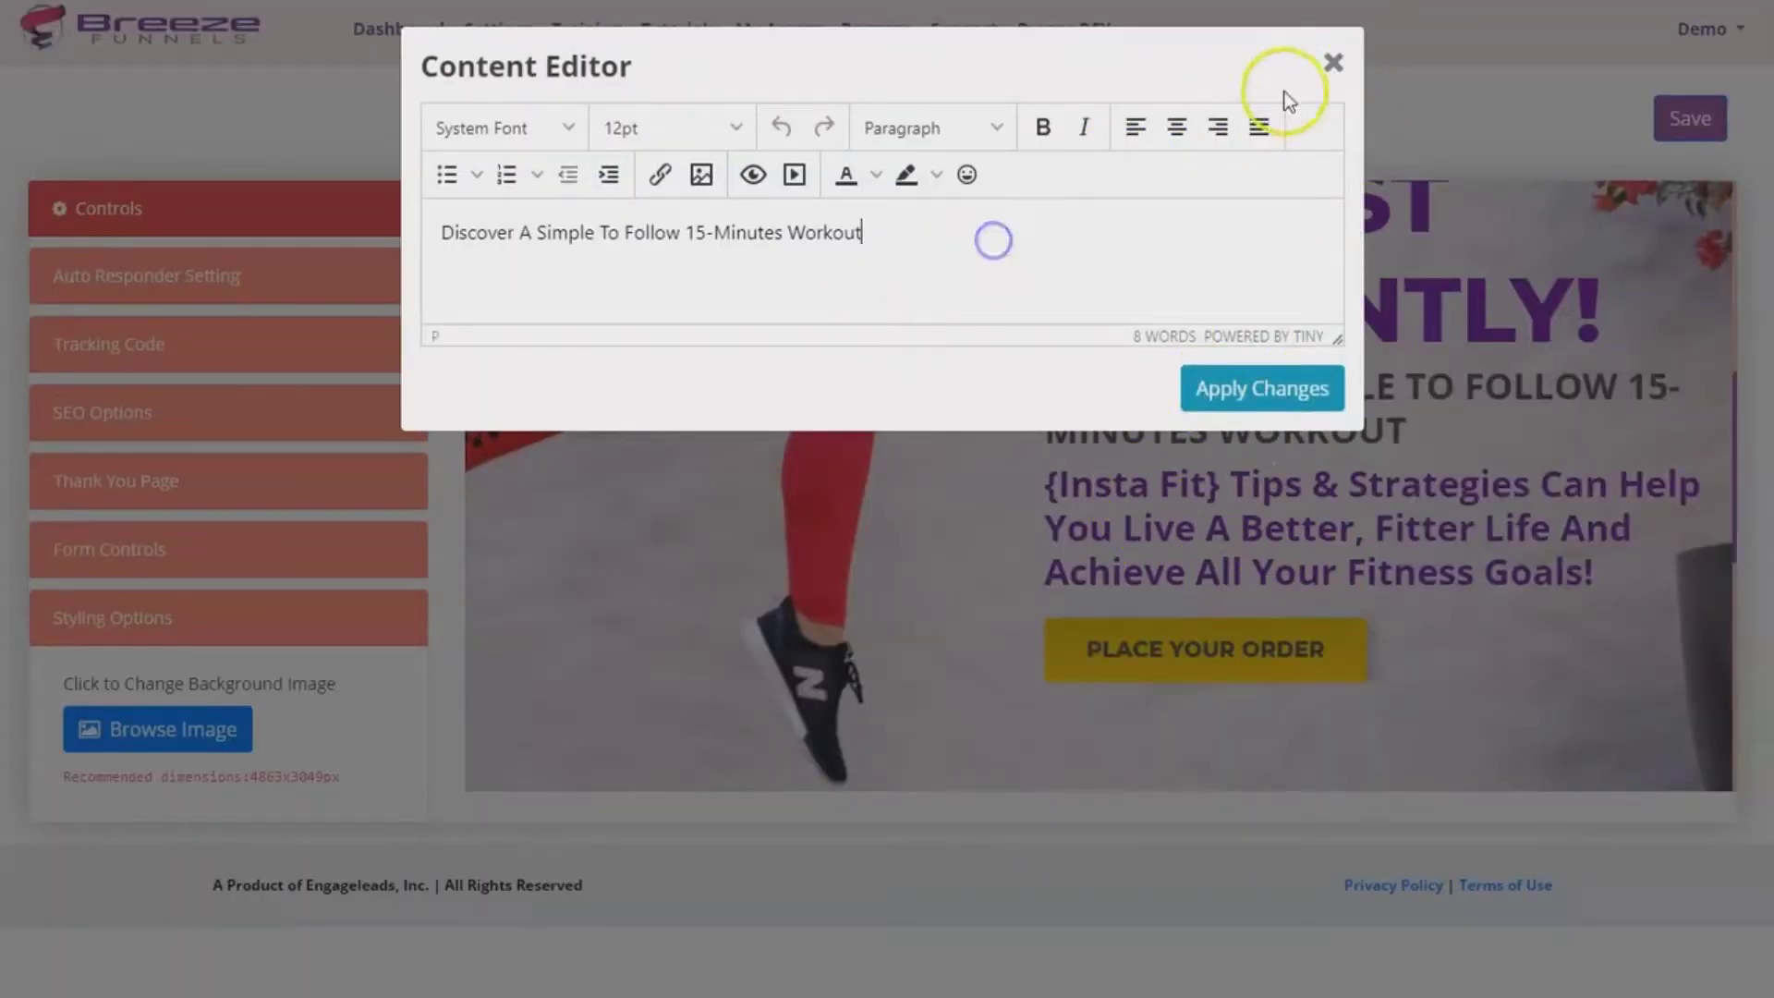
click(1334, 63)
Step: Look through the whole landing page and examine the background image option with its recommended dimensions
scroll(794, 661, down, 10)
scroll(772, 671, up, 10)
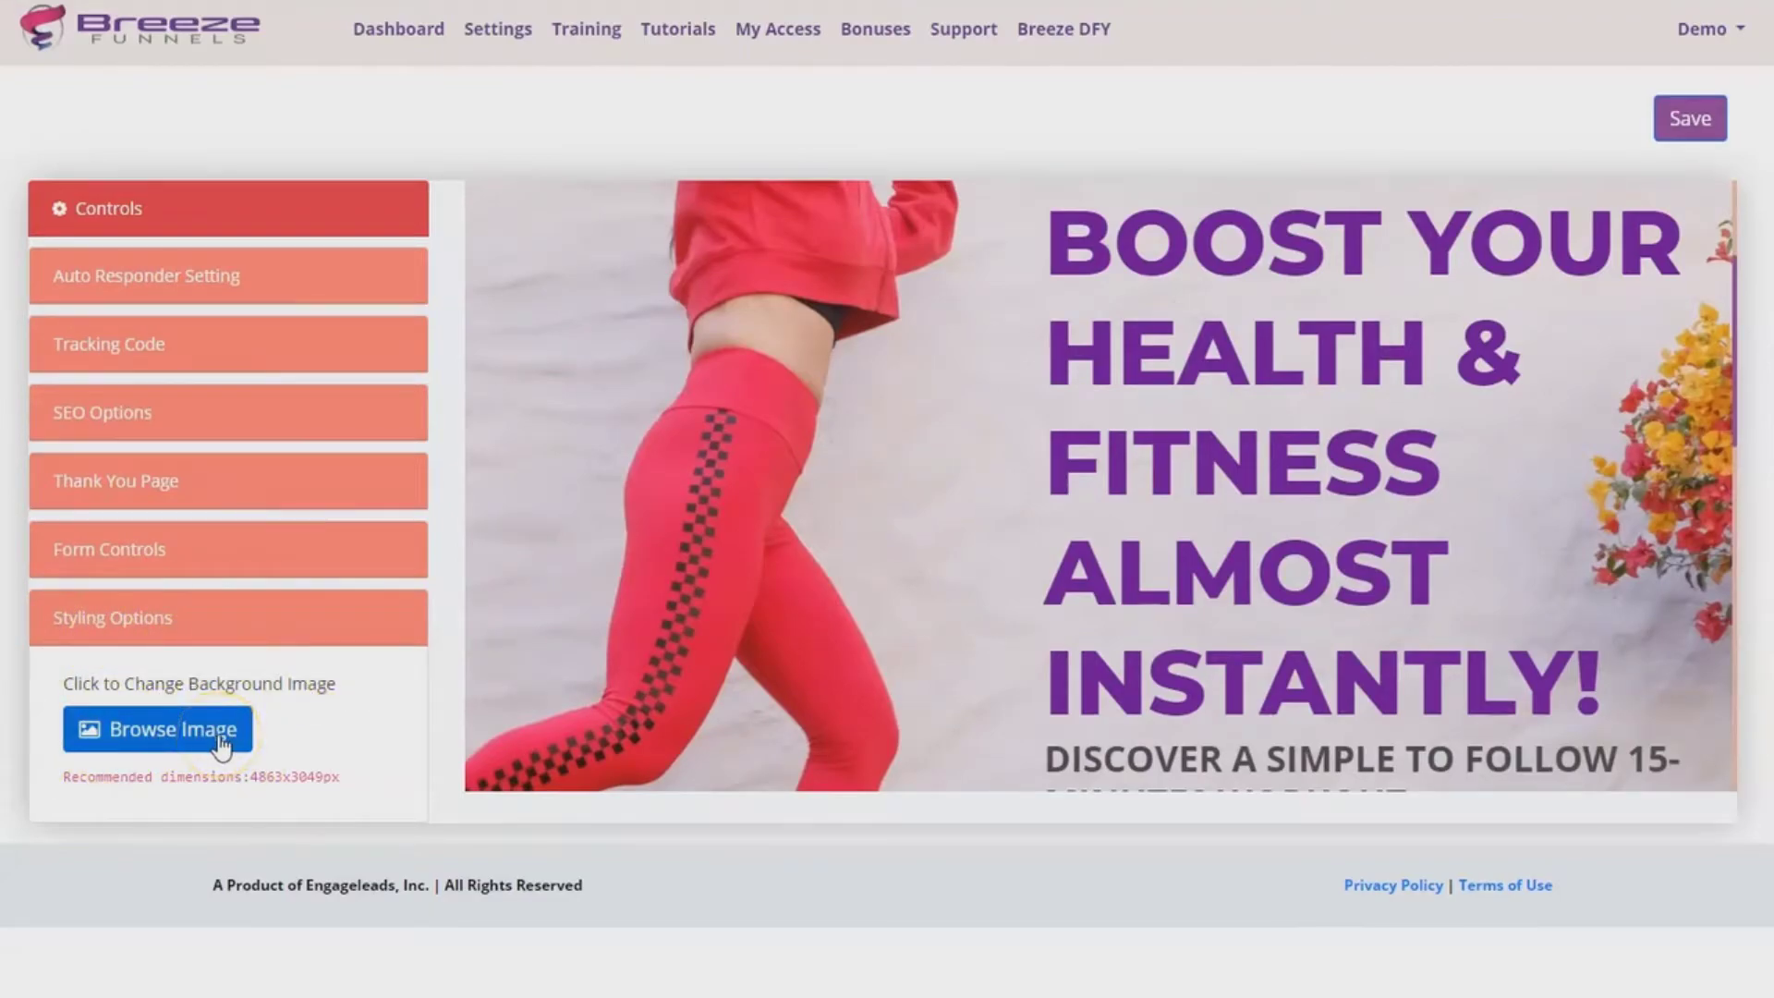
scroll(777, 624, up, 3)
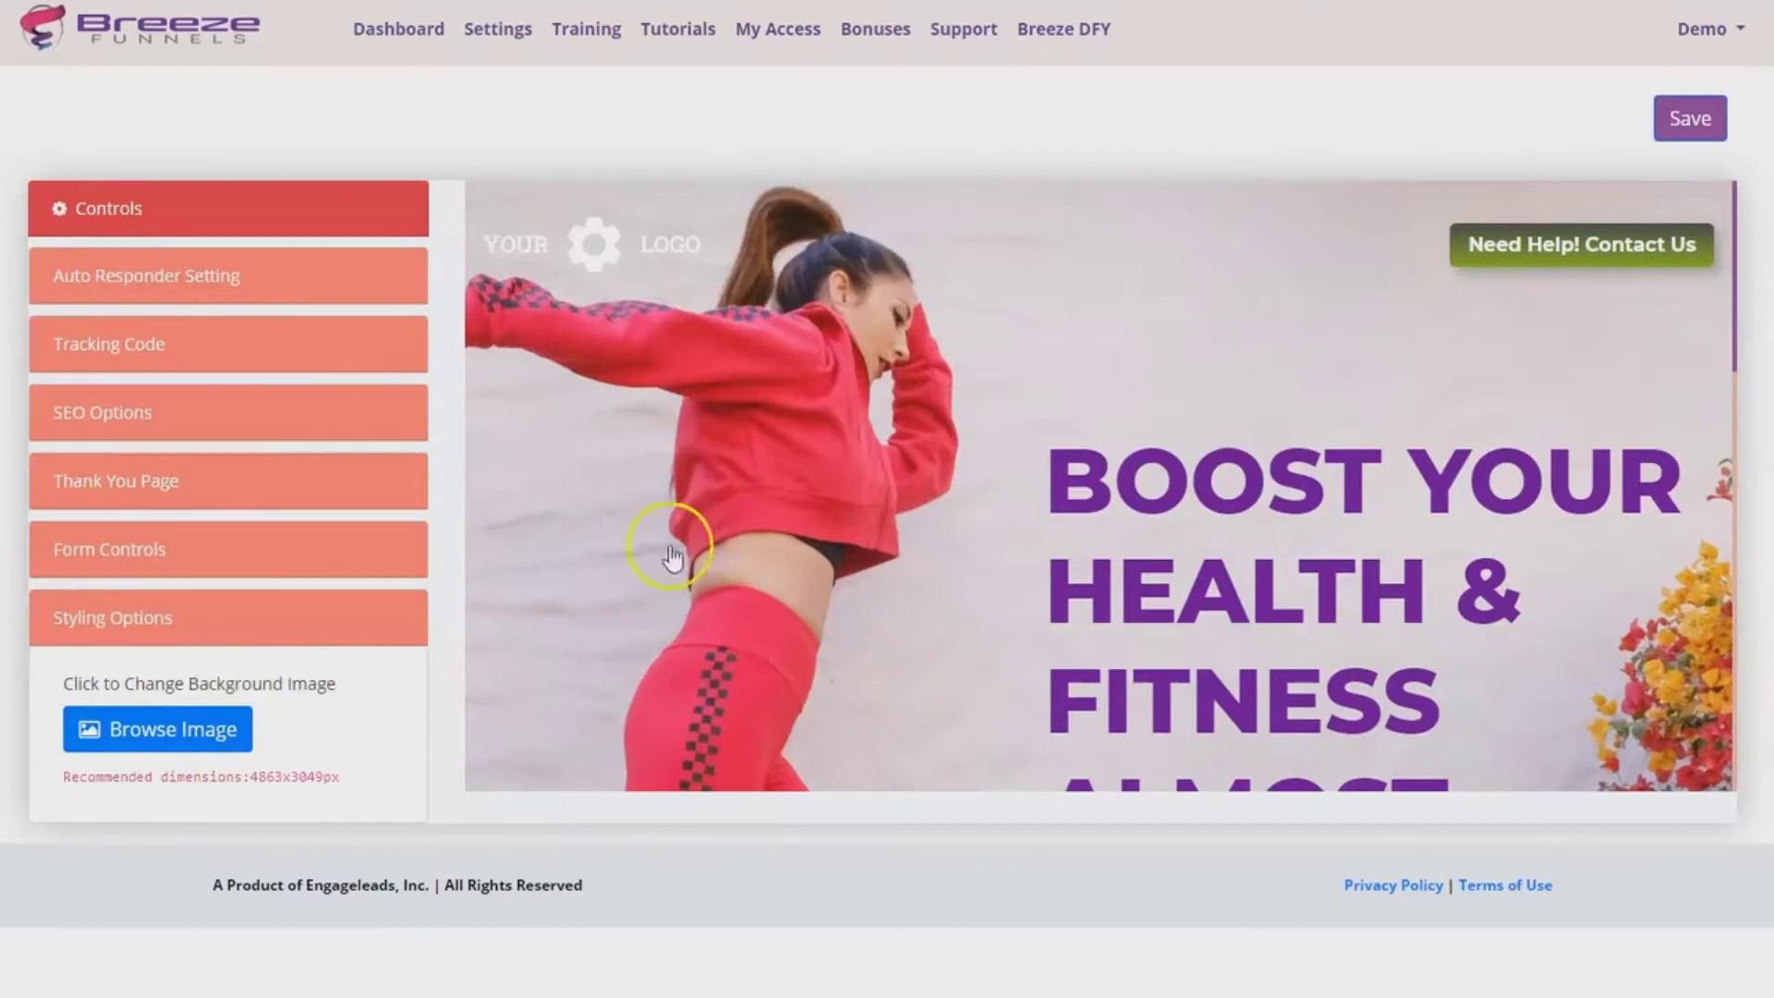
drag(362, 786, 70, 780)
click(734, 744)
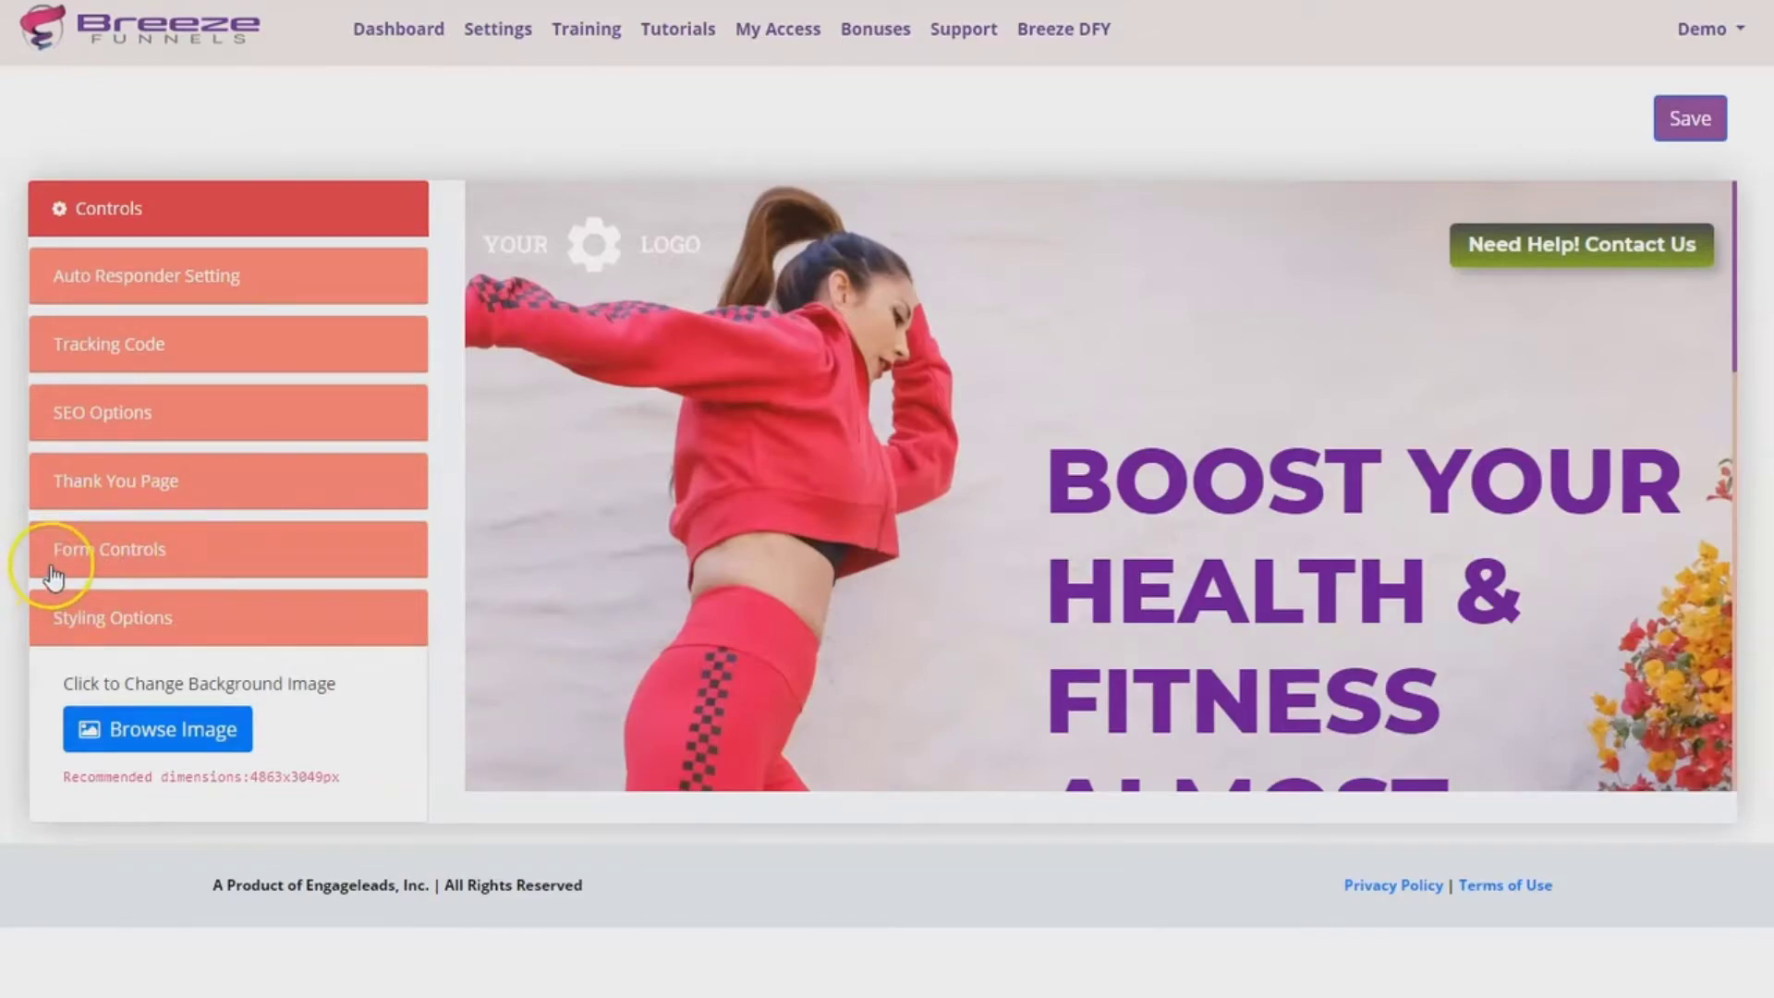
Step: Try the Using Copy/Paste method in the auto responder settings and switch back to Using Api
click(209, 277)
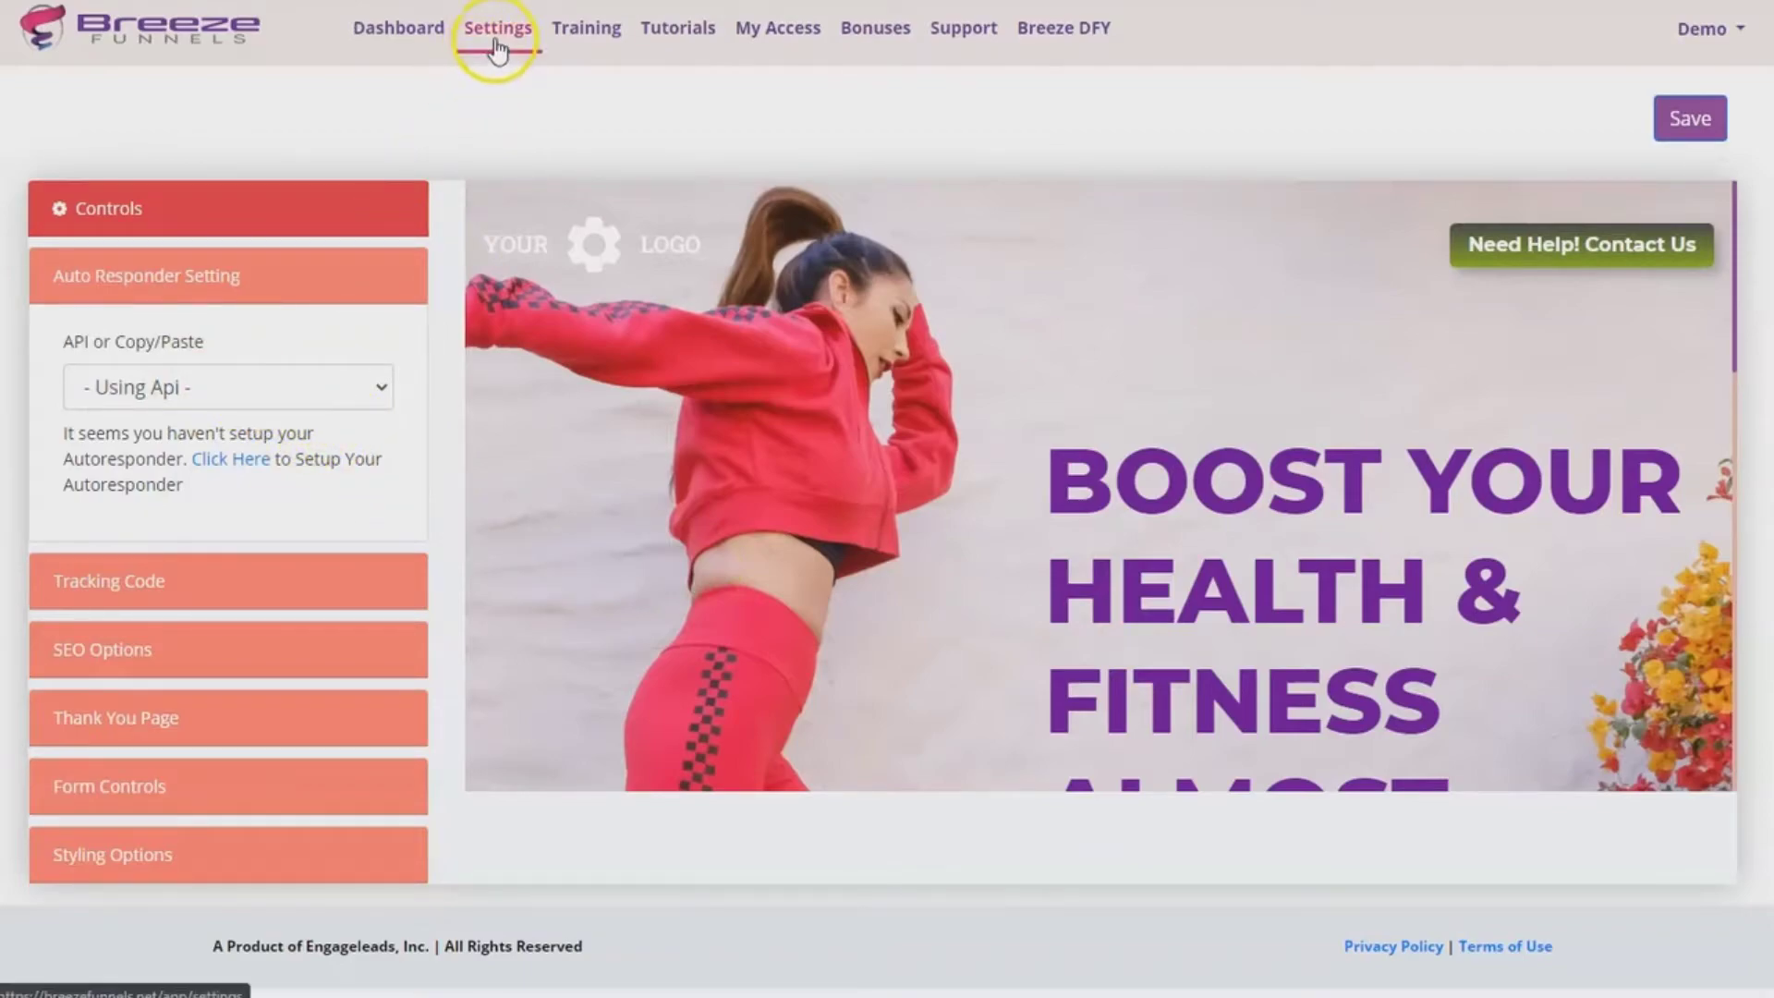
click(171, 393)
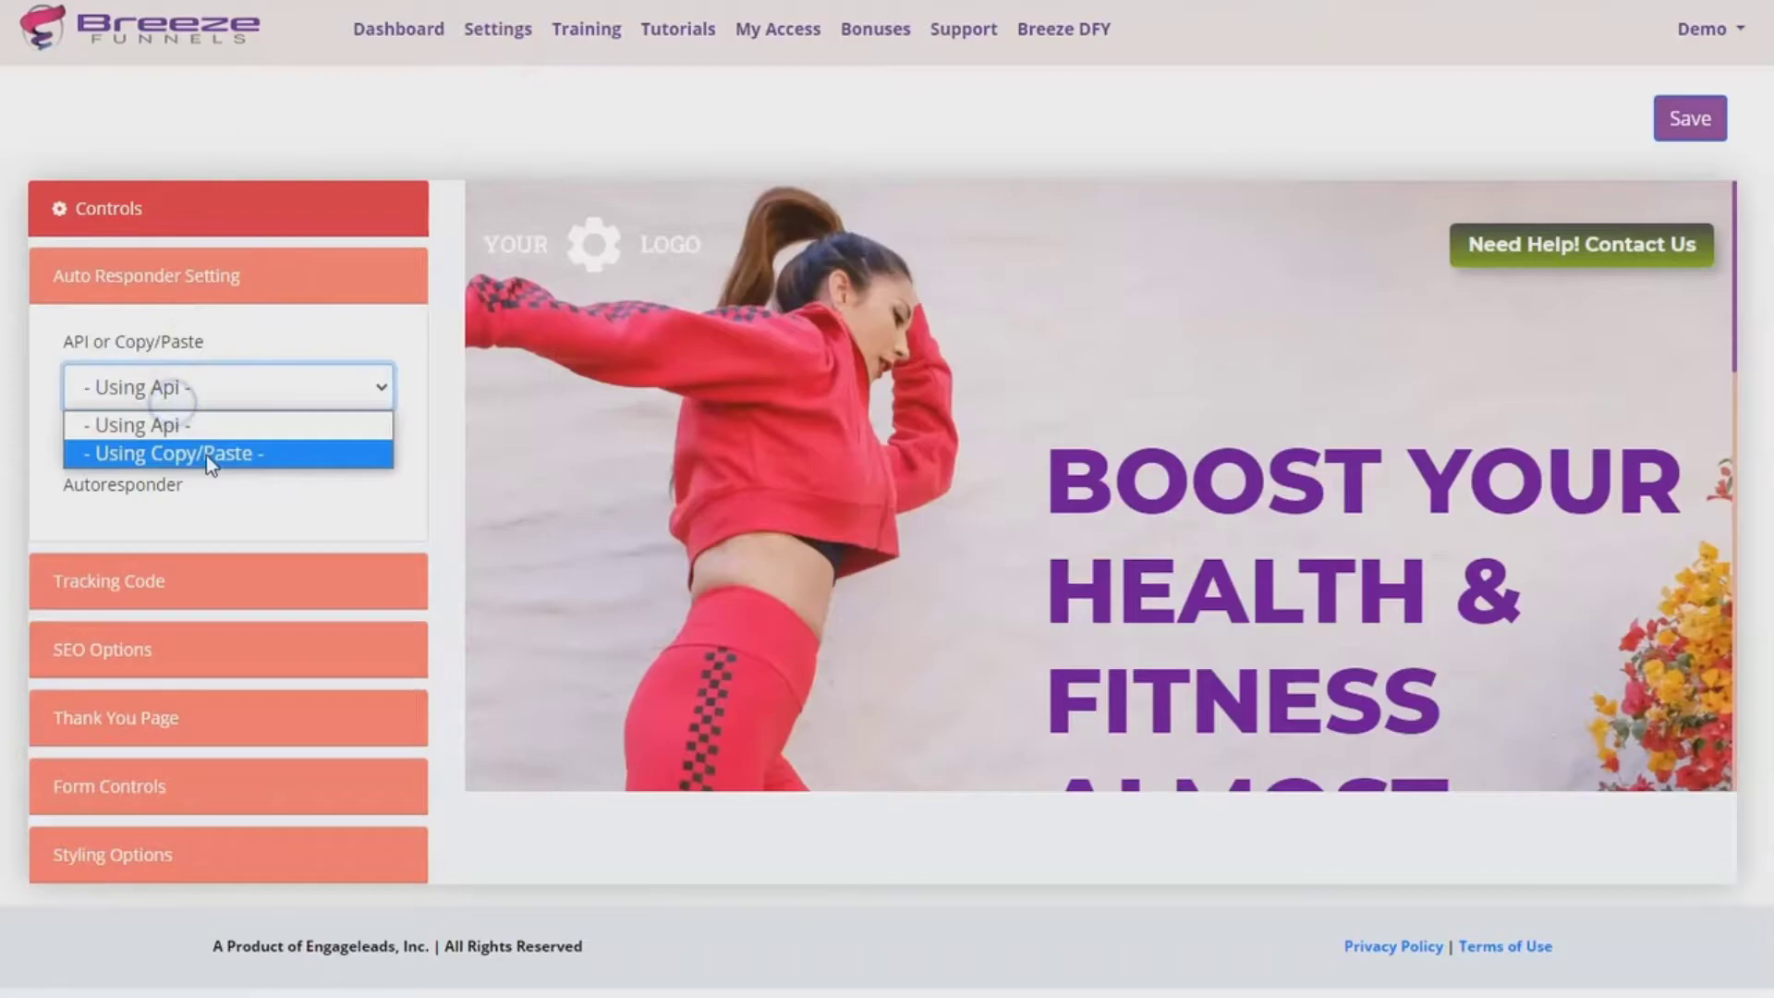
click(207, 455)
click(253, 384)
click(198, 425)
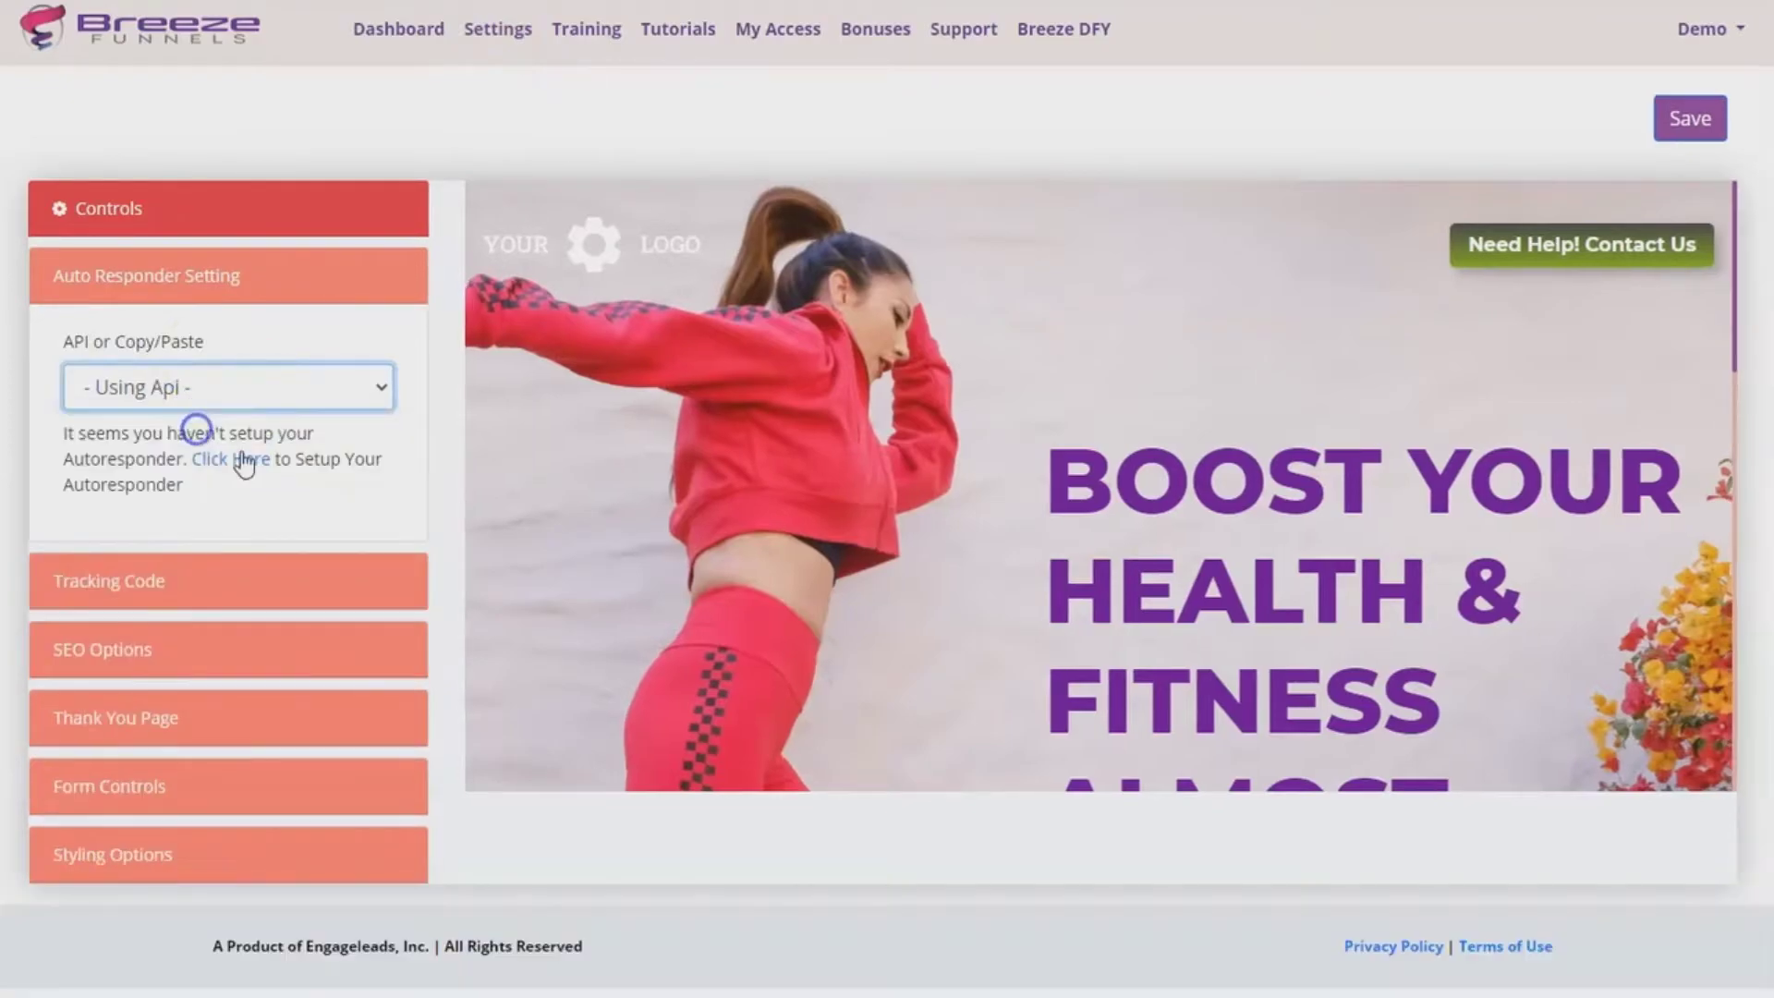
Step: Review the tracking code fields and the thank you page's submission and redirect options, keeping Redirect User selected
click(191, 596)
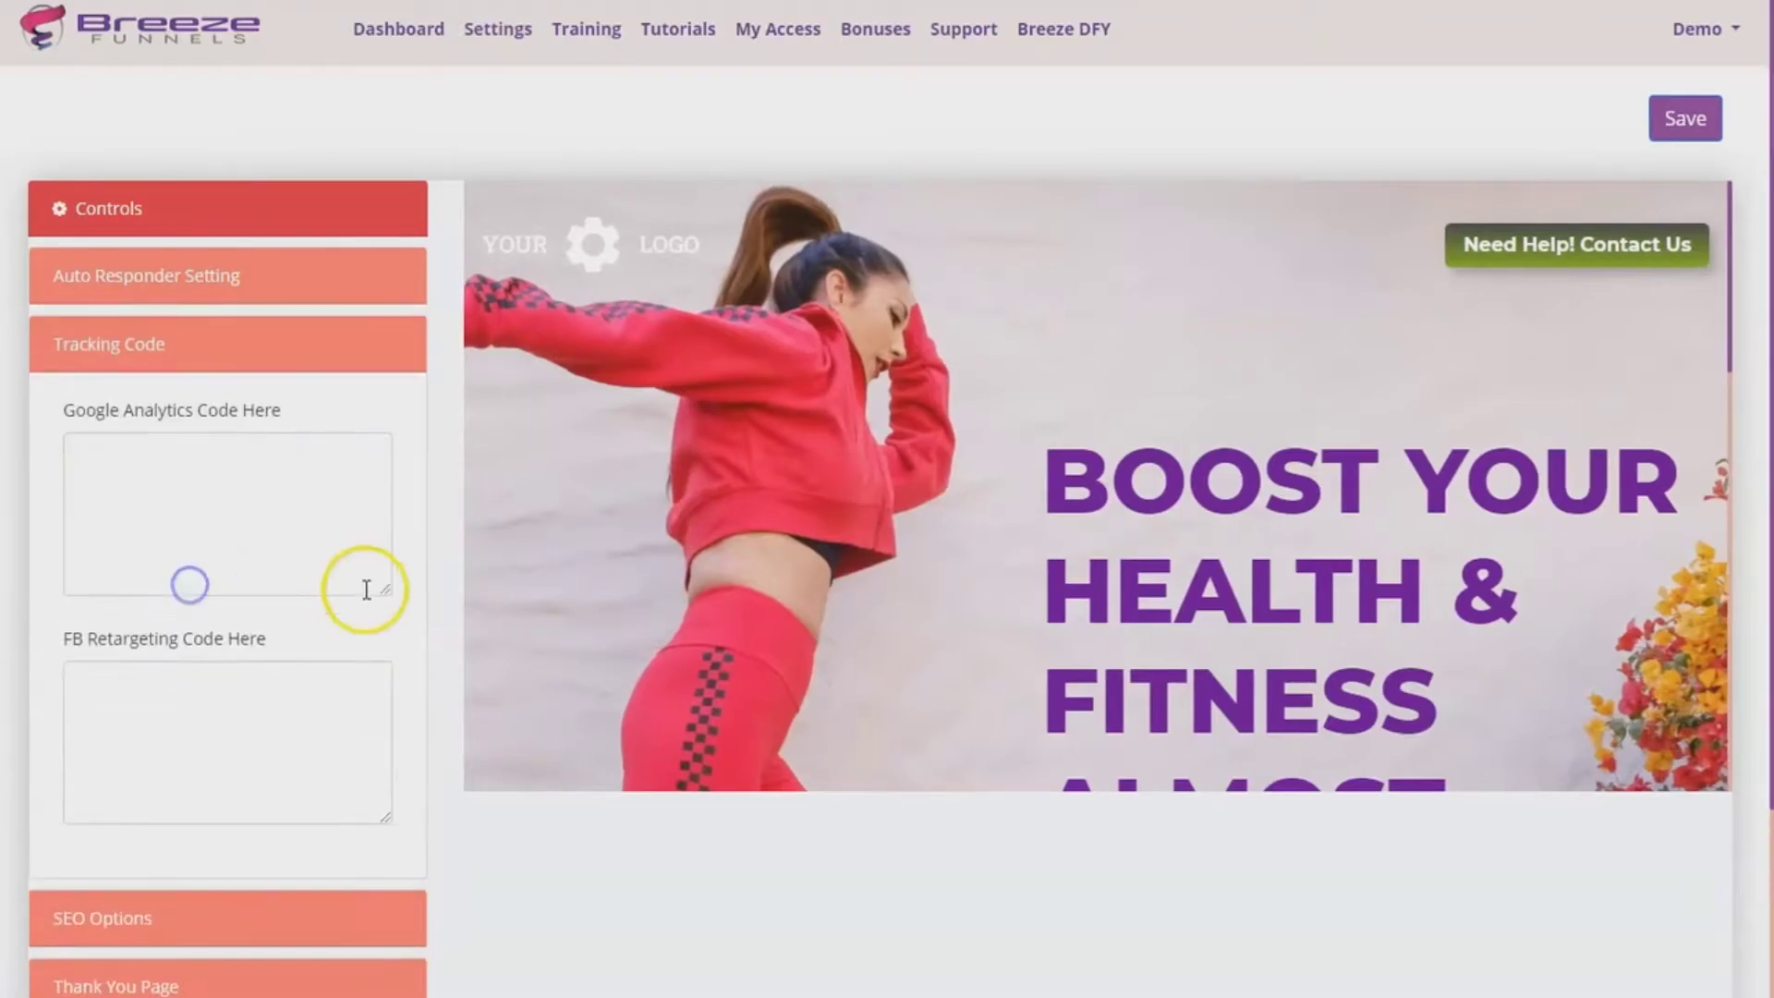
click(206, 347)
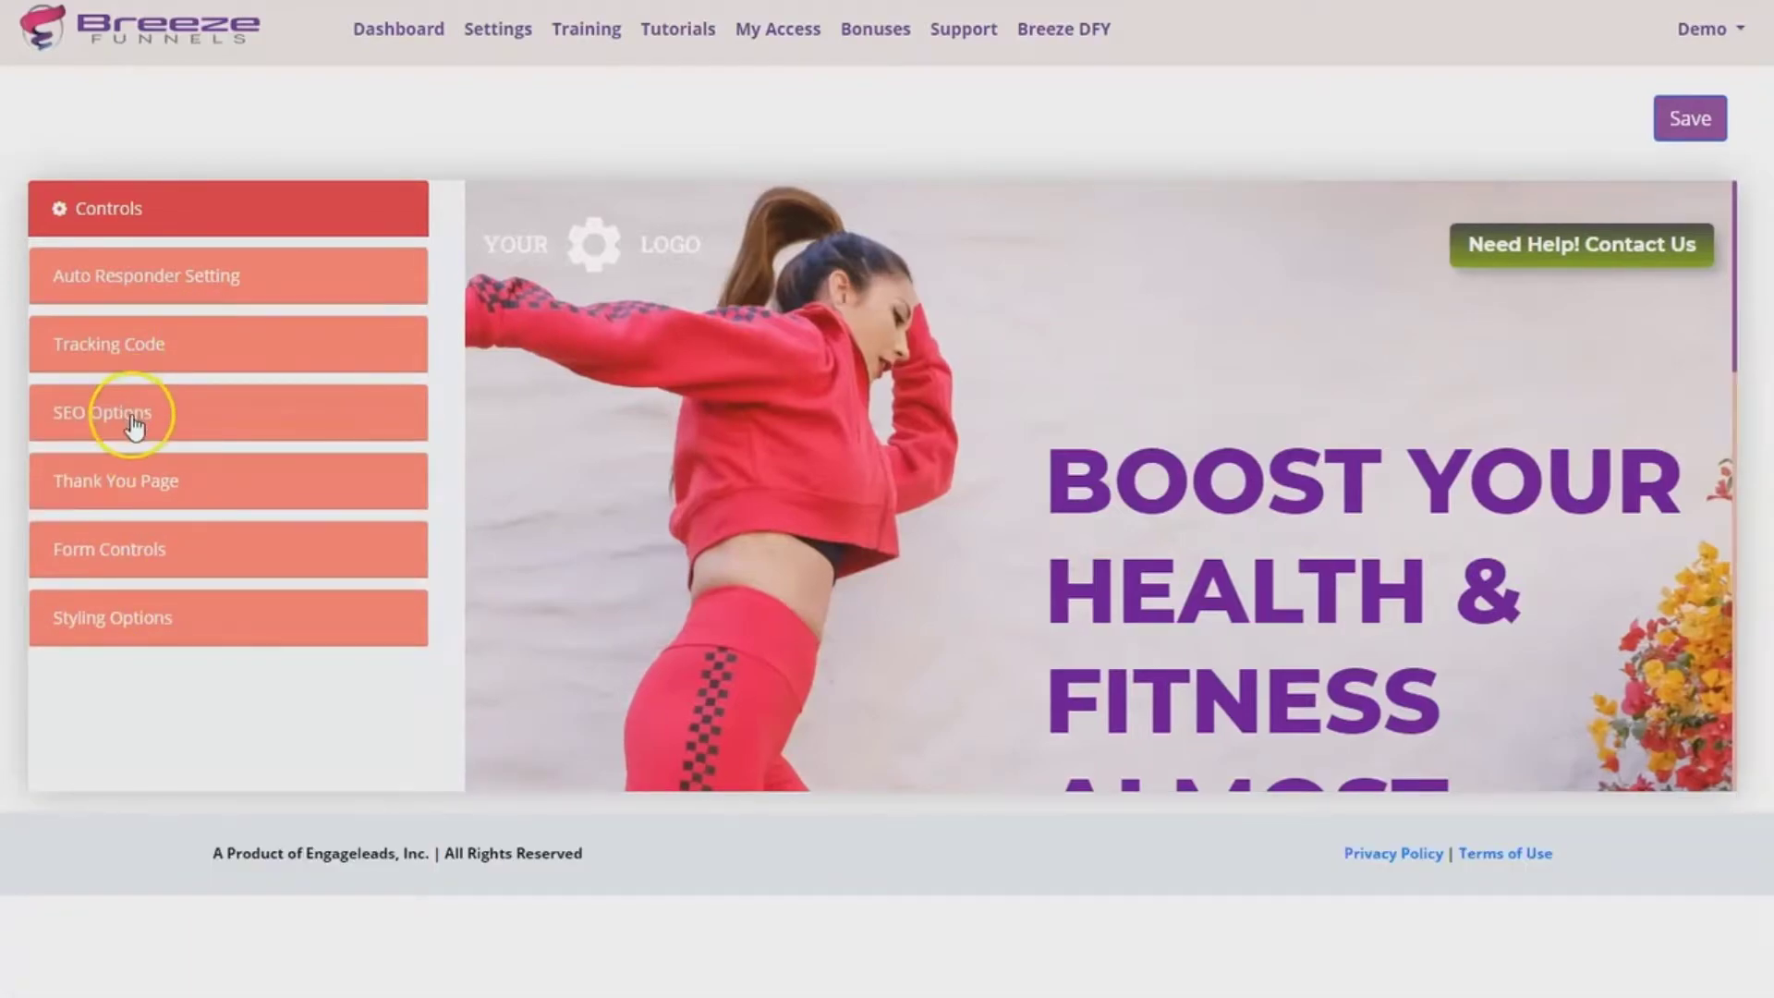
click(145, 483)
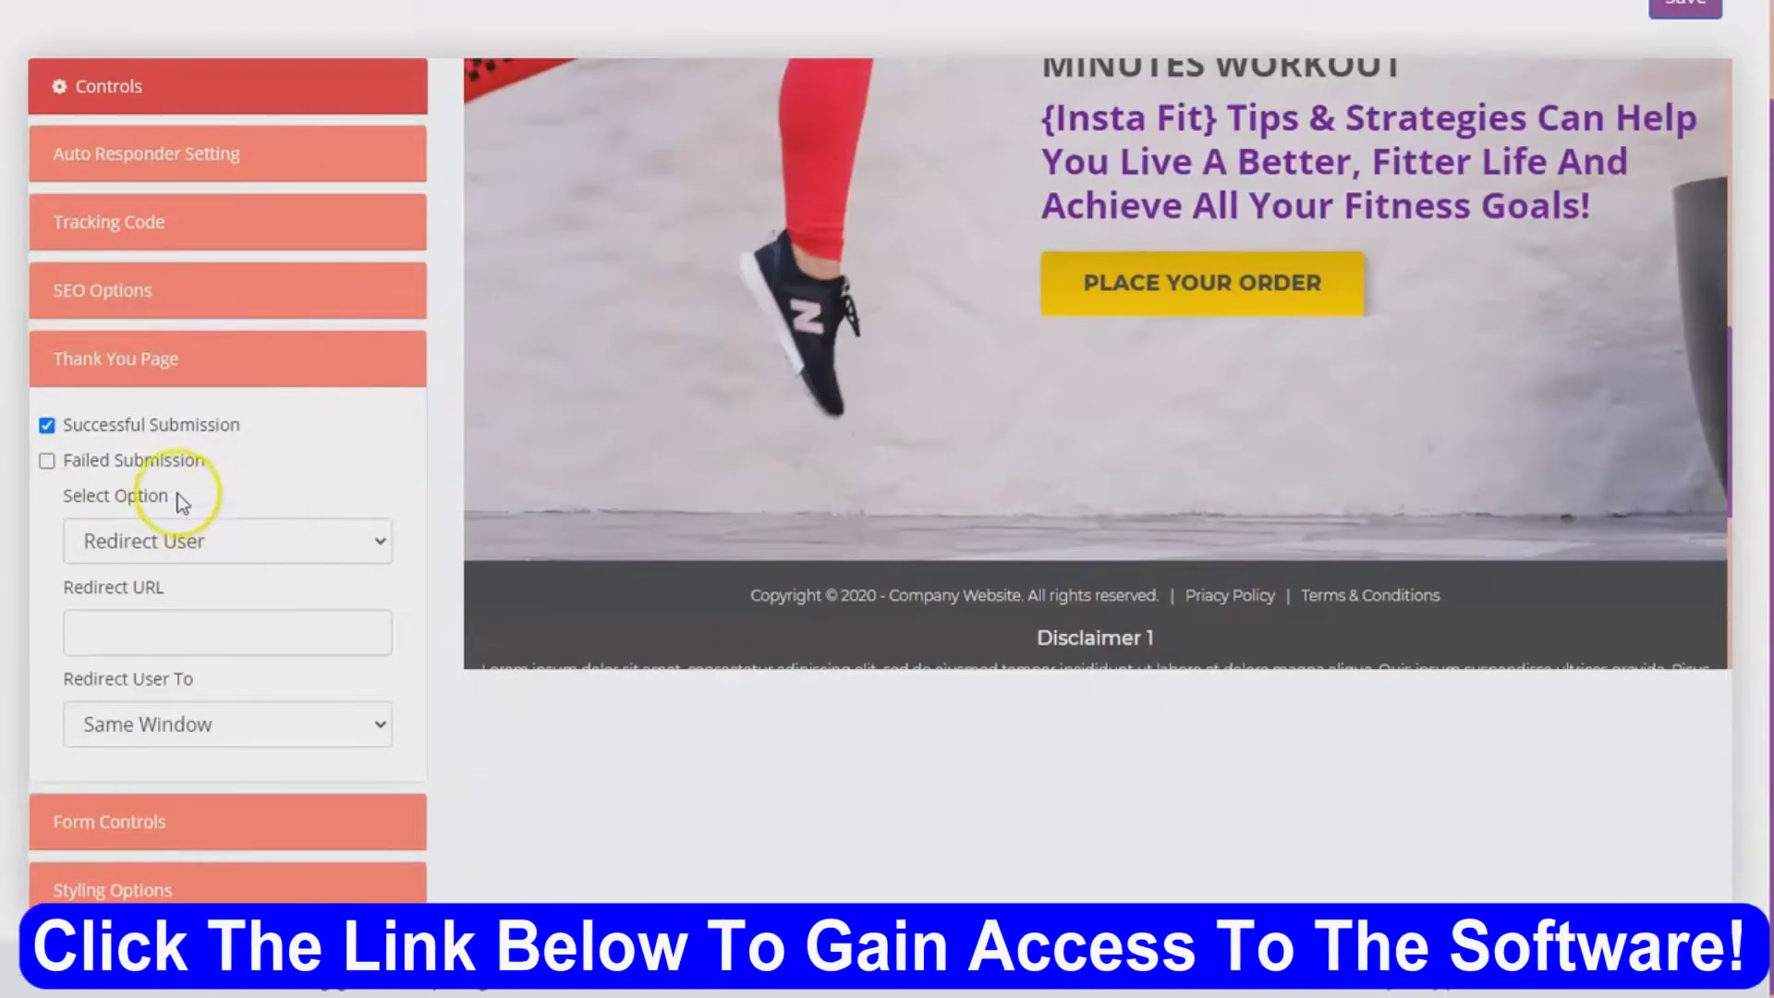
click(49, 477)
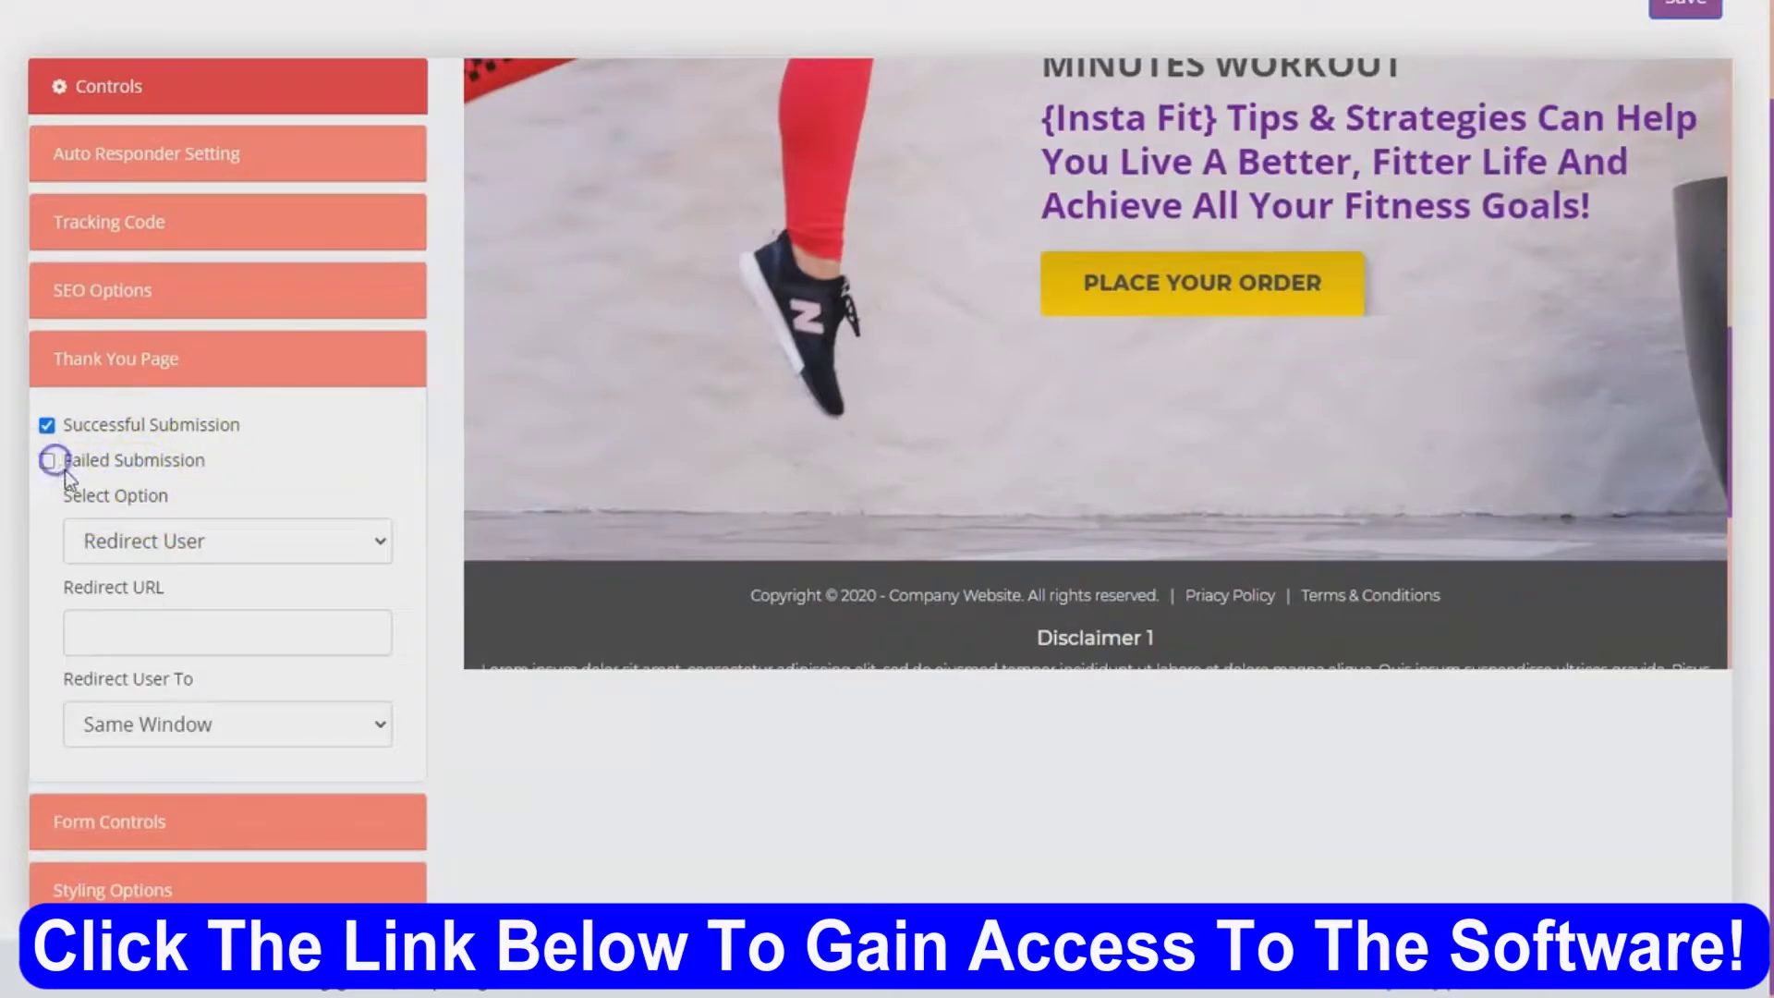
click(130, 537)
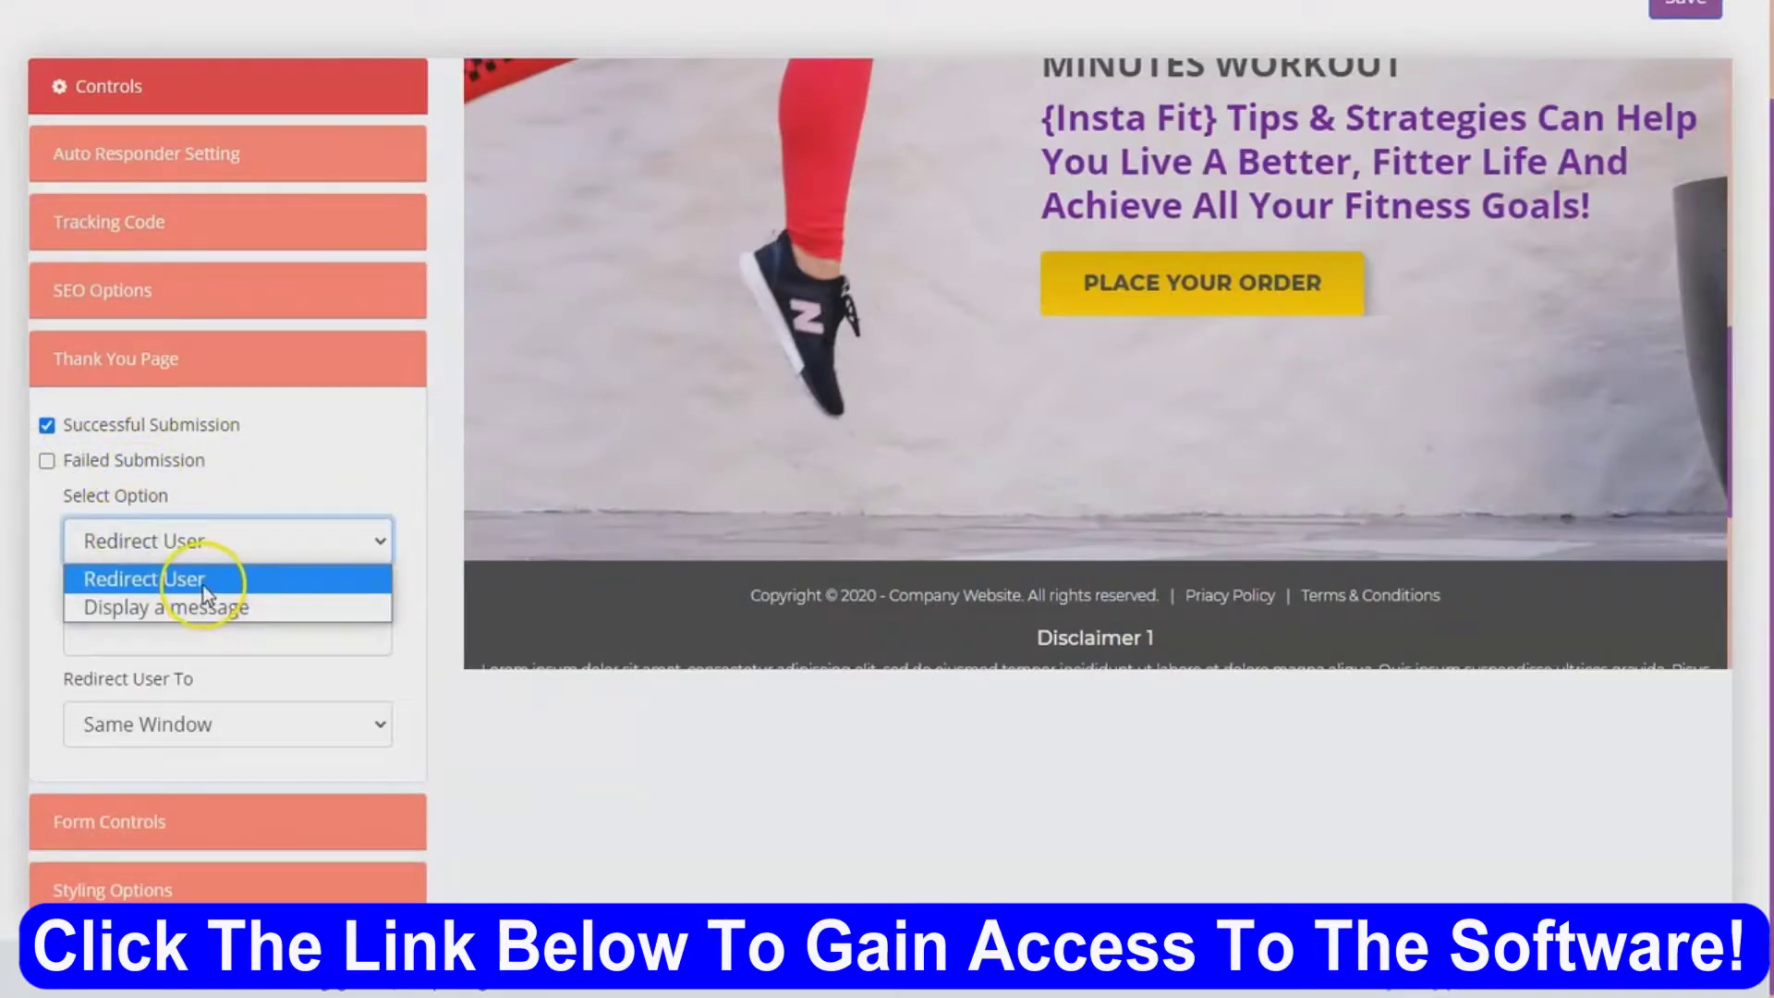
click(202, 585)
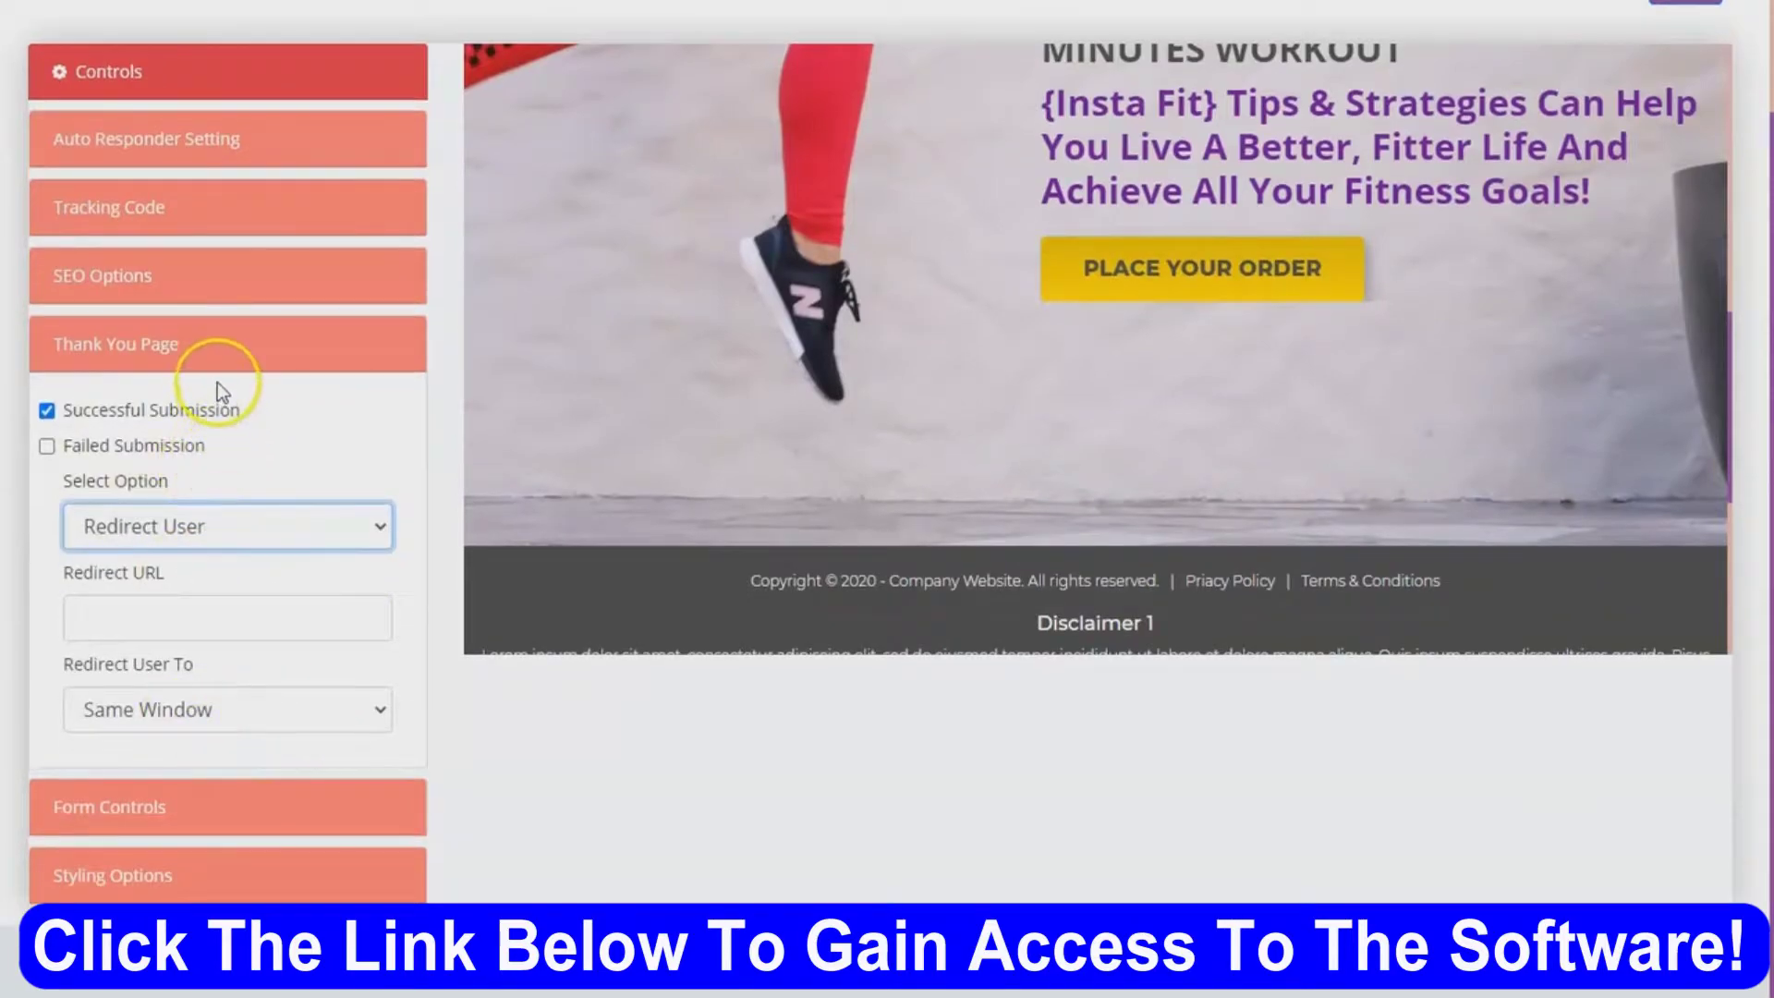
Step: Replace the first button text in the form controls with "Sign UP!" and collapse those controls
click(225, 804)
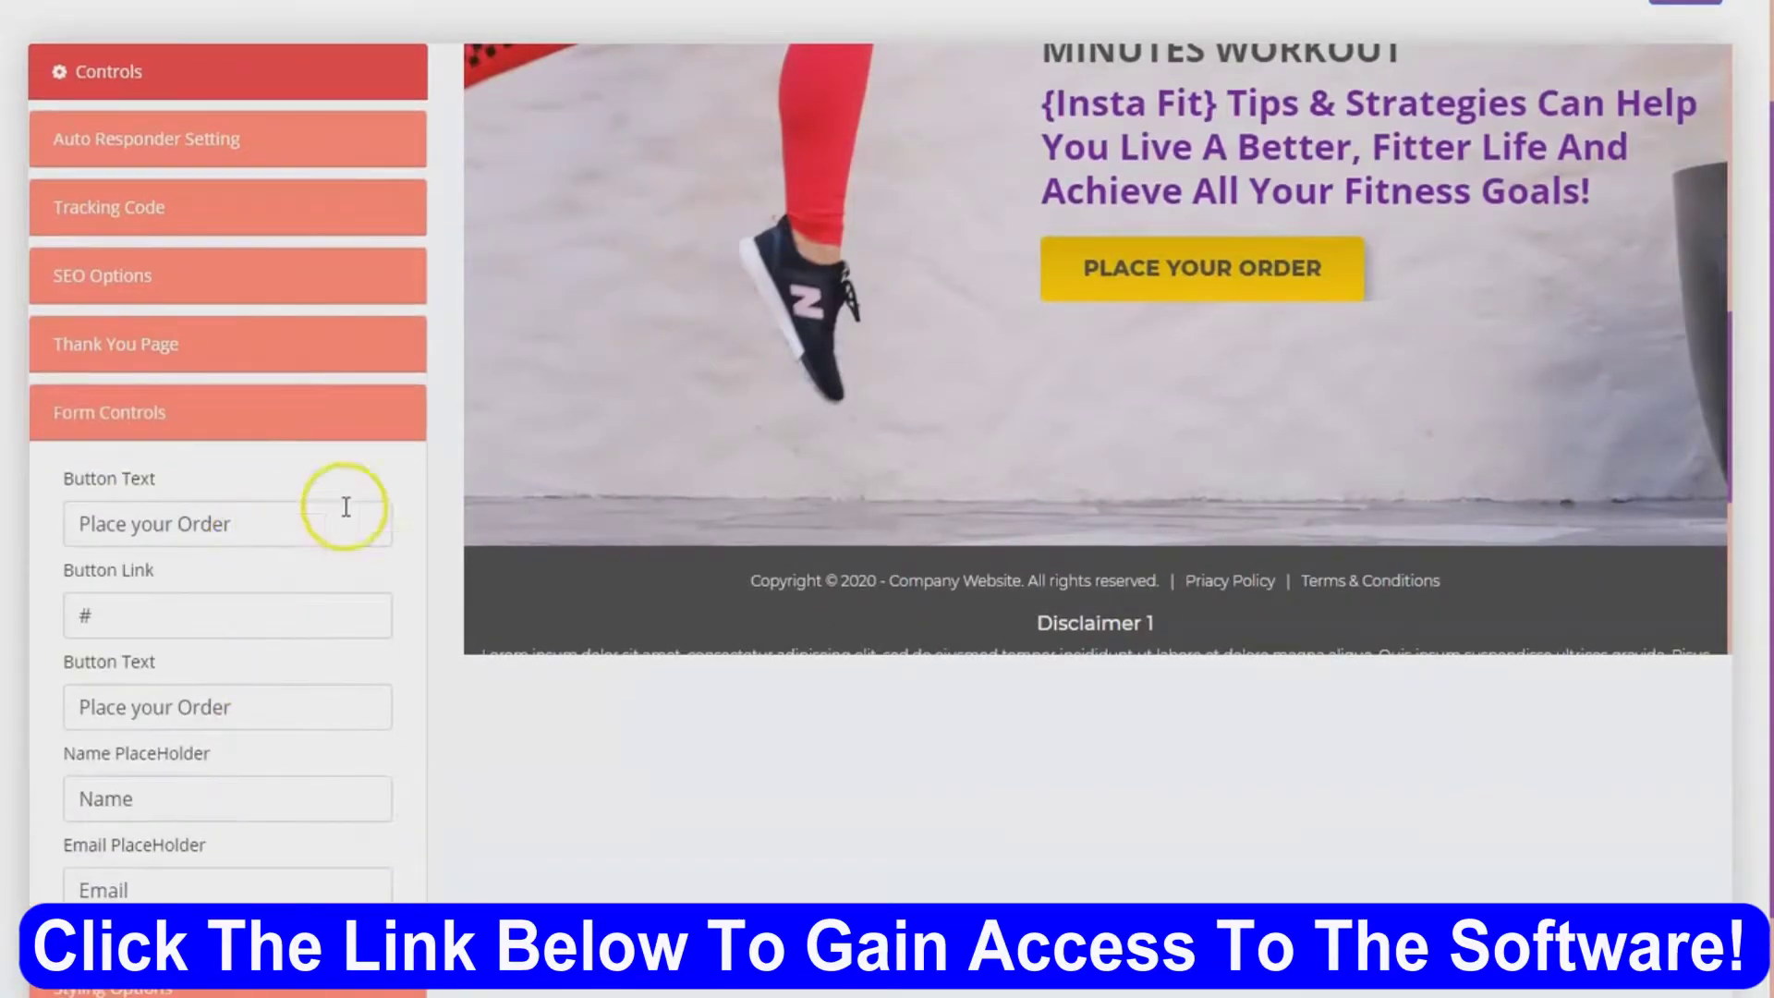
click(275, 520)
key(BackSpace)
key(BackSpace)
key(BackSpace)
key(BackSpace)
key(BackSpace)
key(BackSpace)
key(BackSpace)
key(BackSpace)
key(BackSpace)
key(BackSpace)
key(BackSpace)
key(BackSpace)
key(BackSpace)
key(BackSpace)
key(BackSpace)
key(BackSpace)
text(Sig)
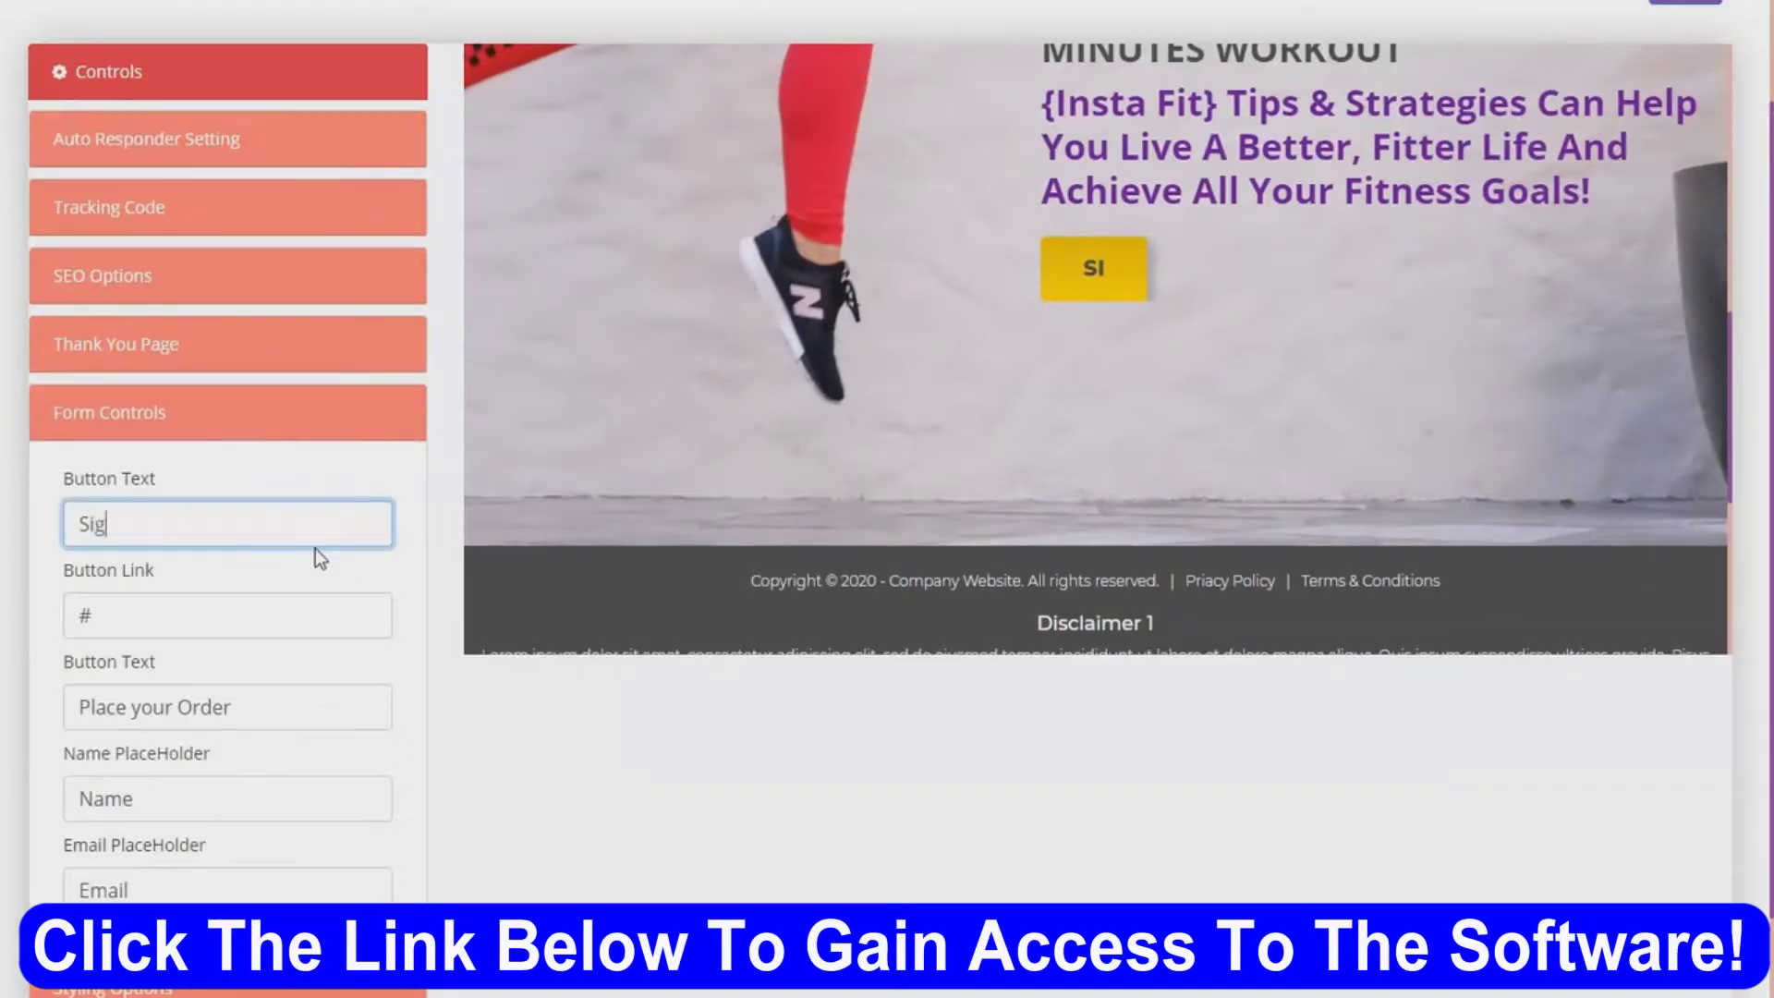
text(n UP!)
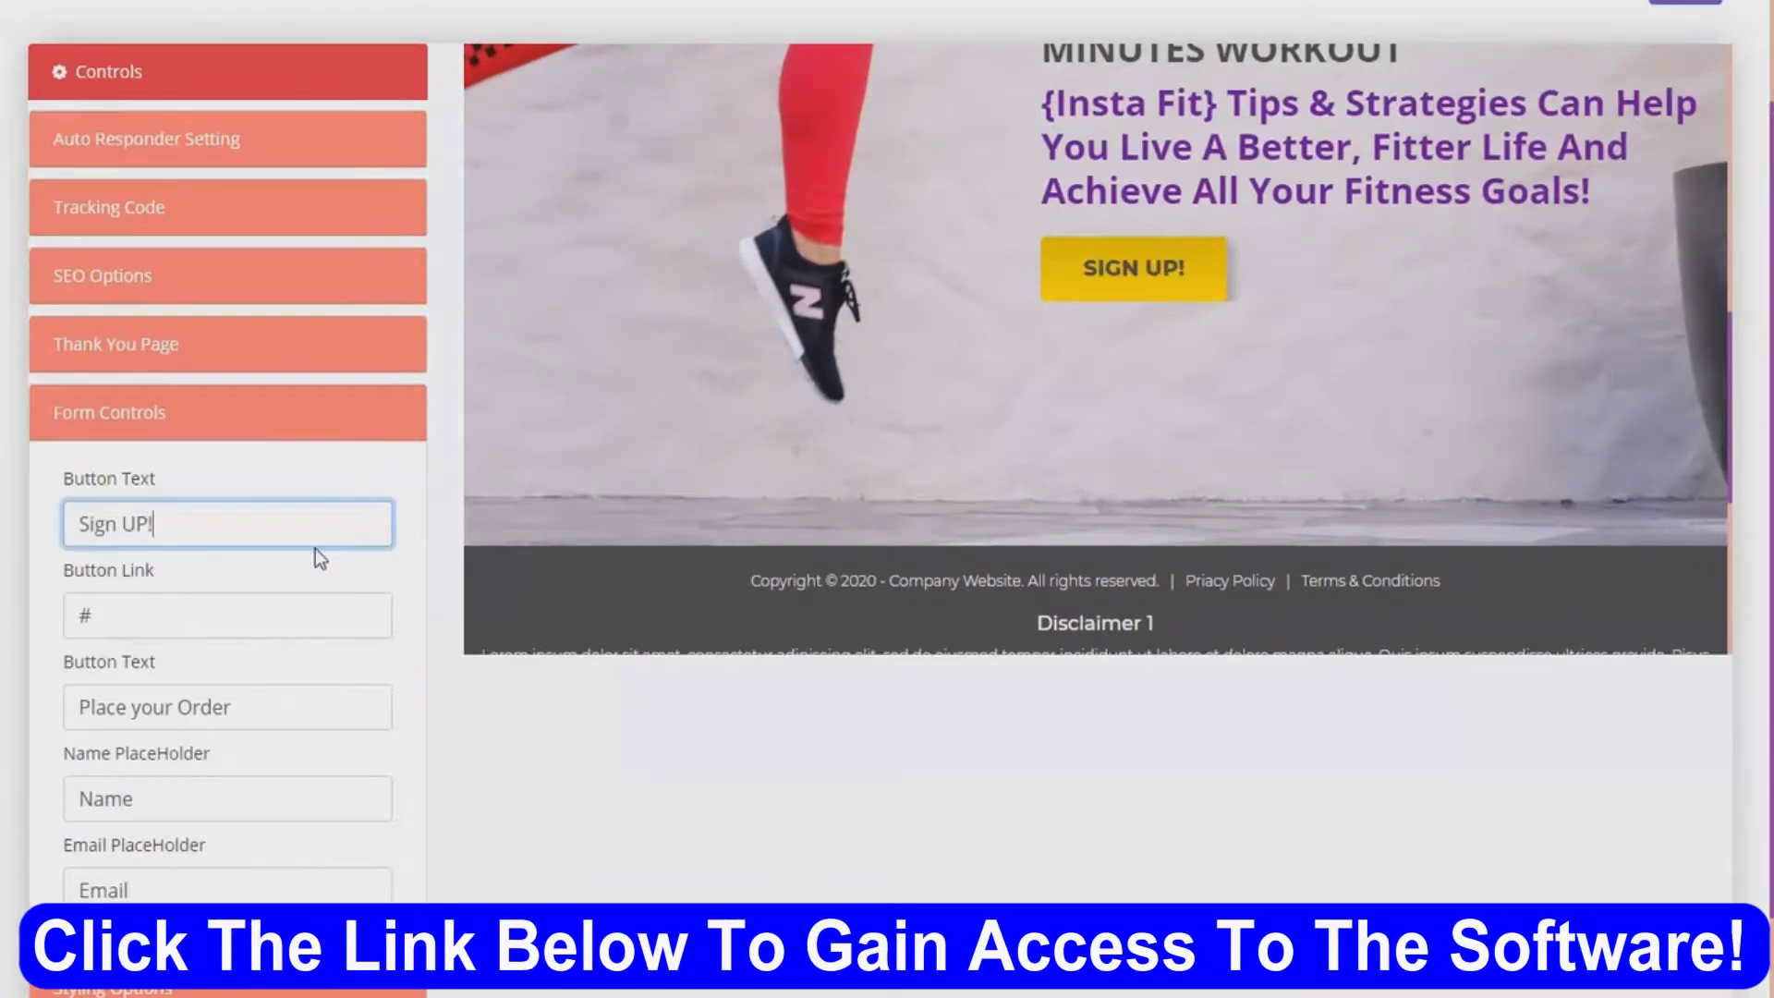
scroll(262, 664, down, 1)
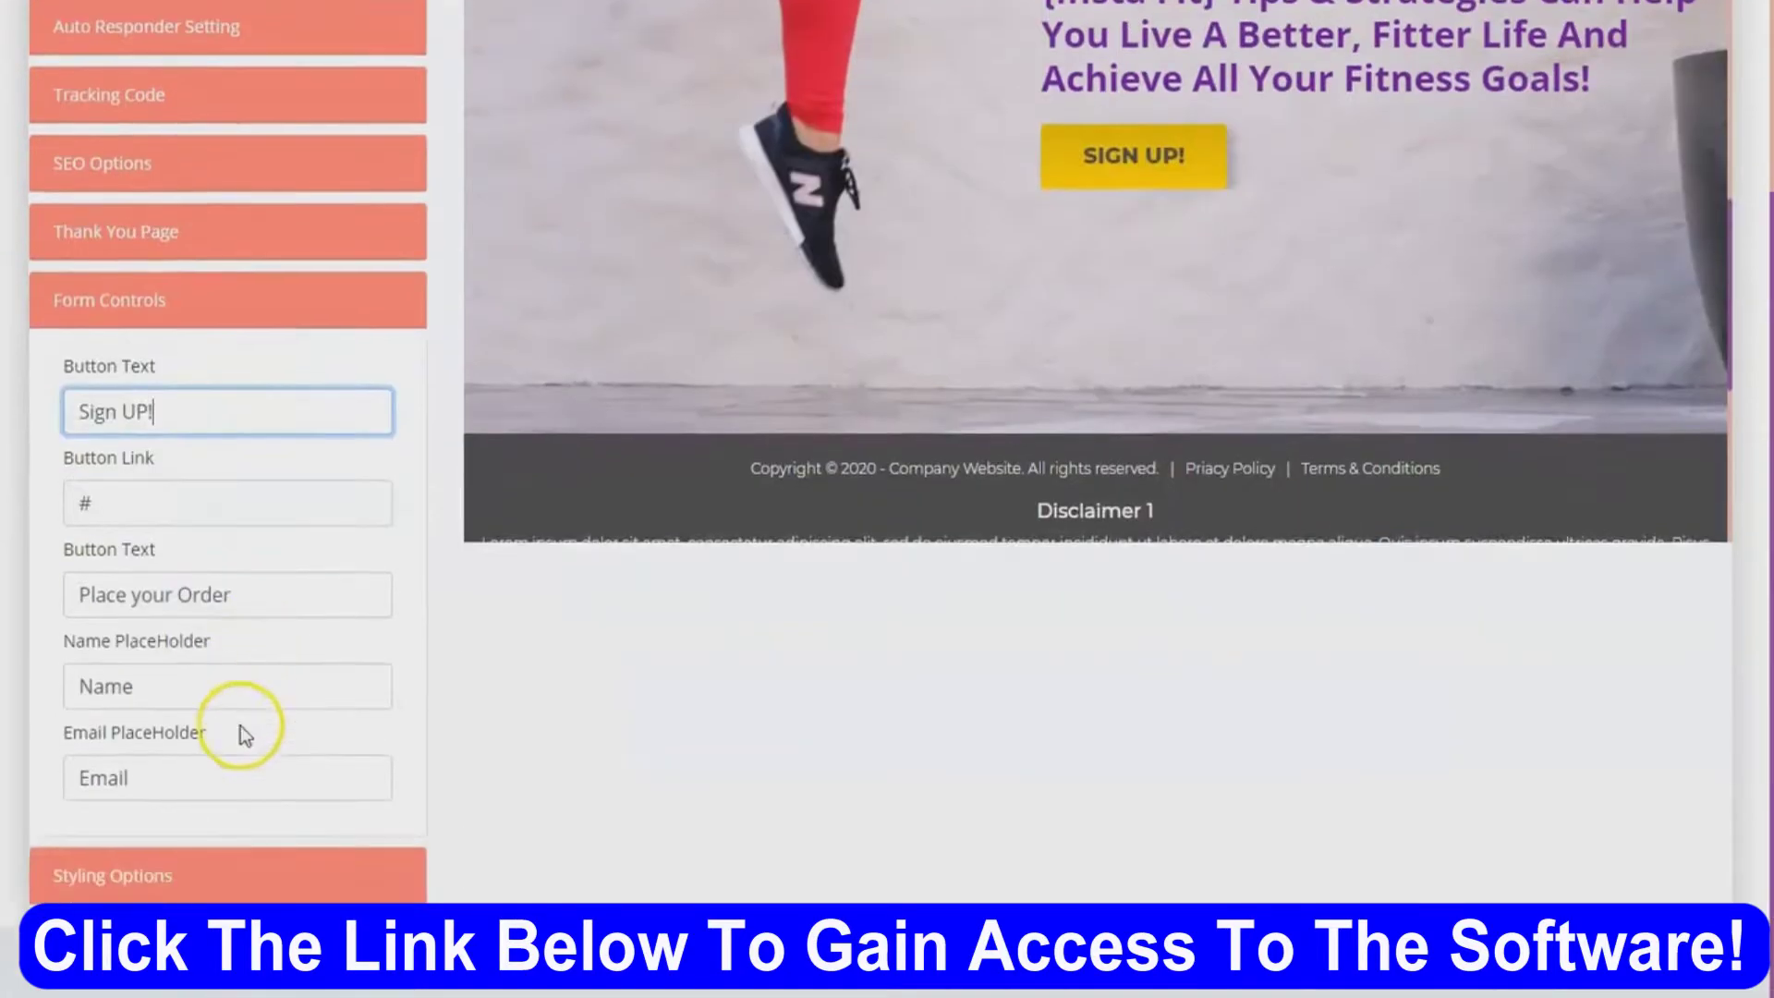
click(242, 305)
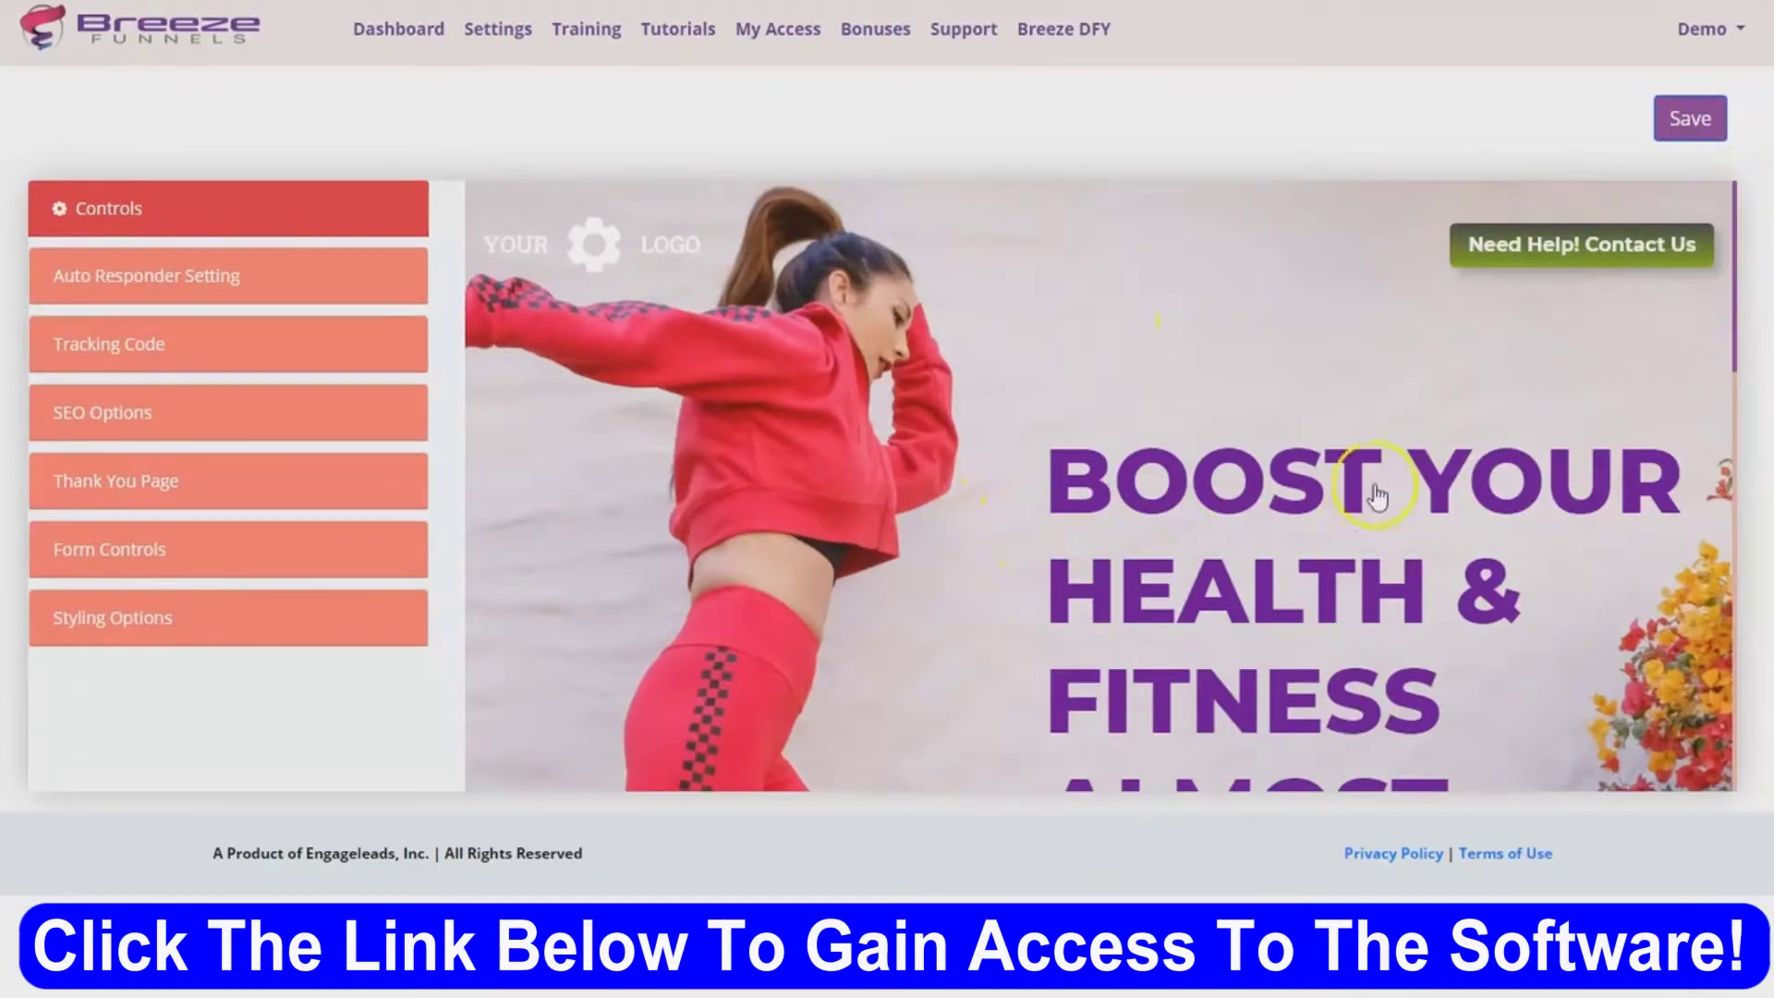
Step: Save the landing page and copy its published link from the publishing options
click(1681, 129)
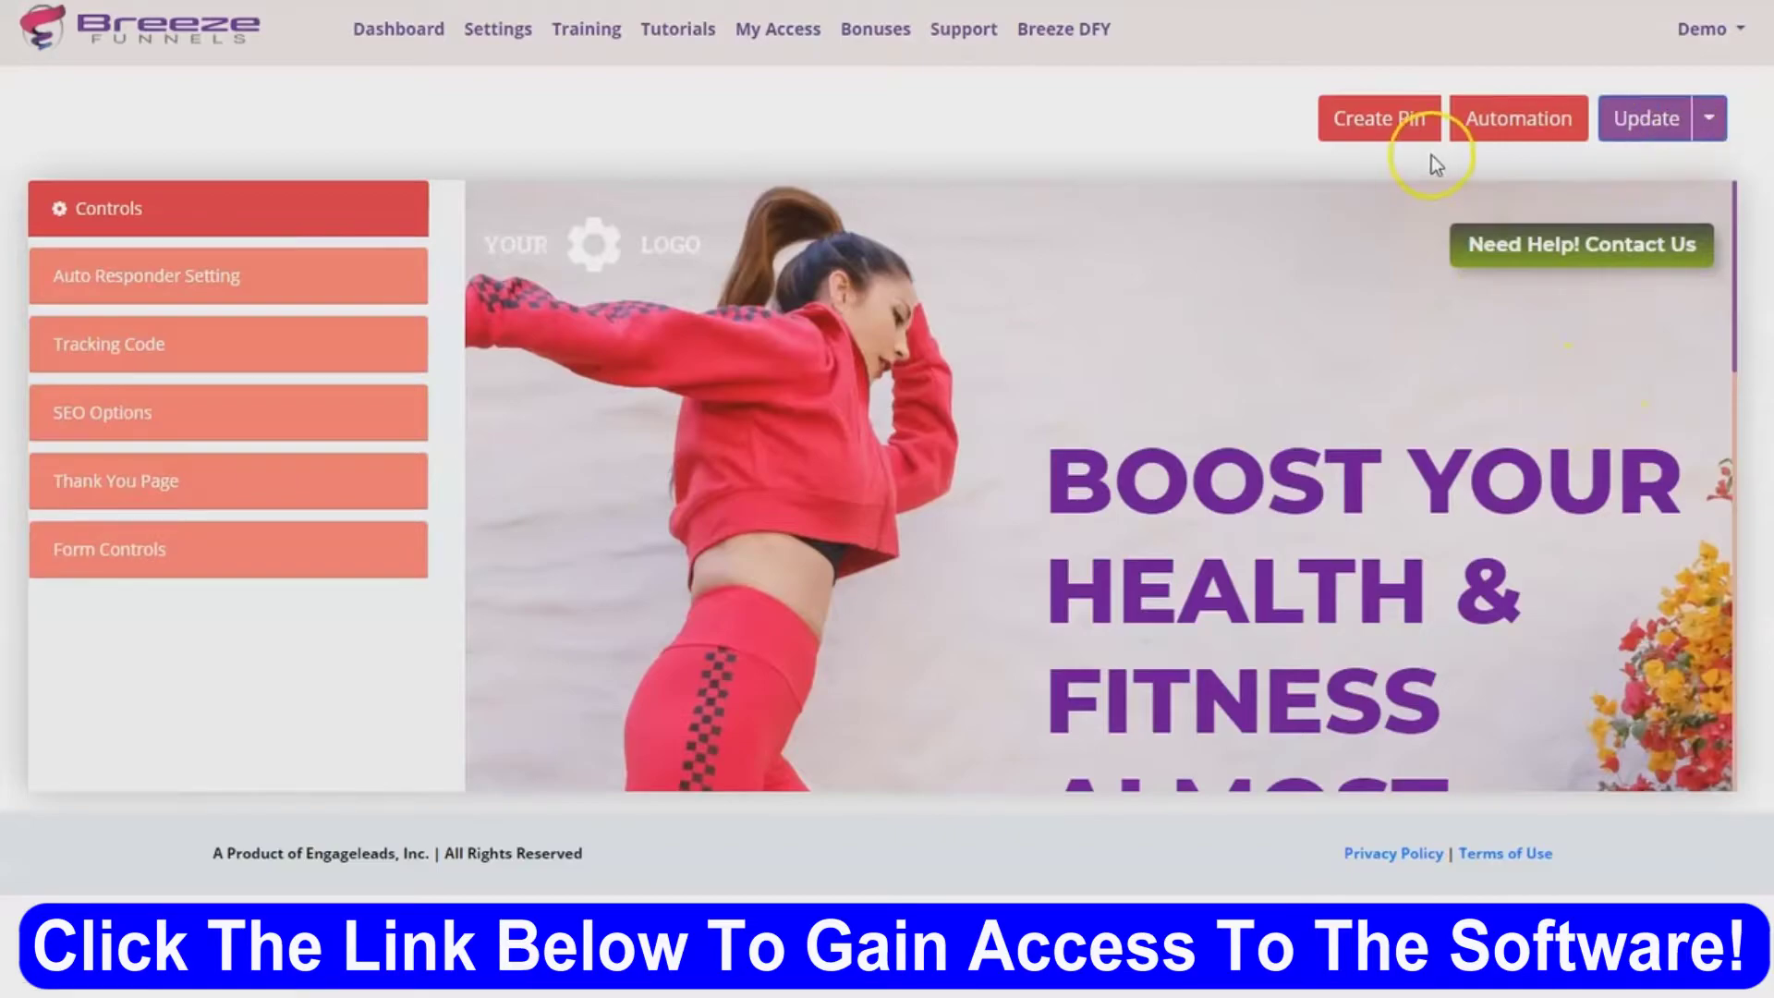
click(1709, 117)
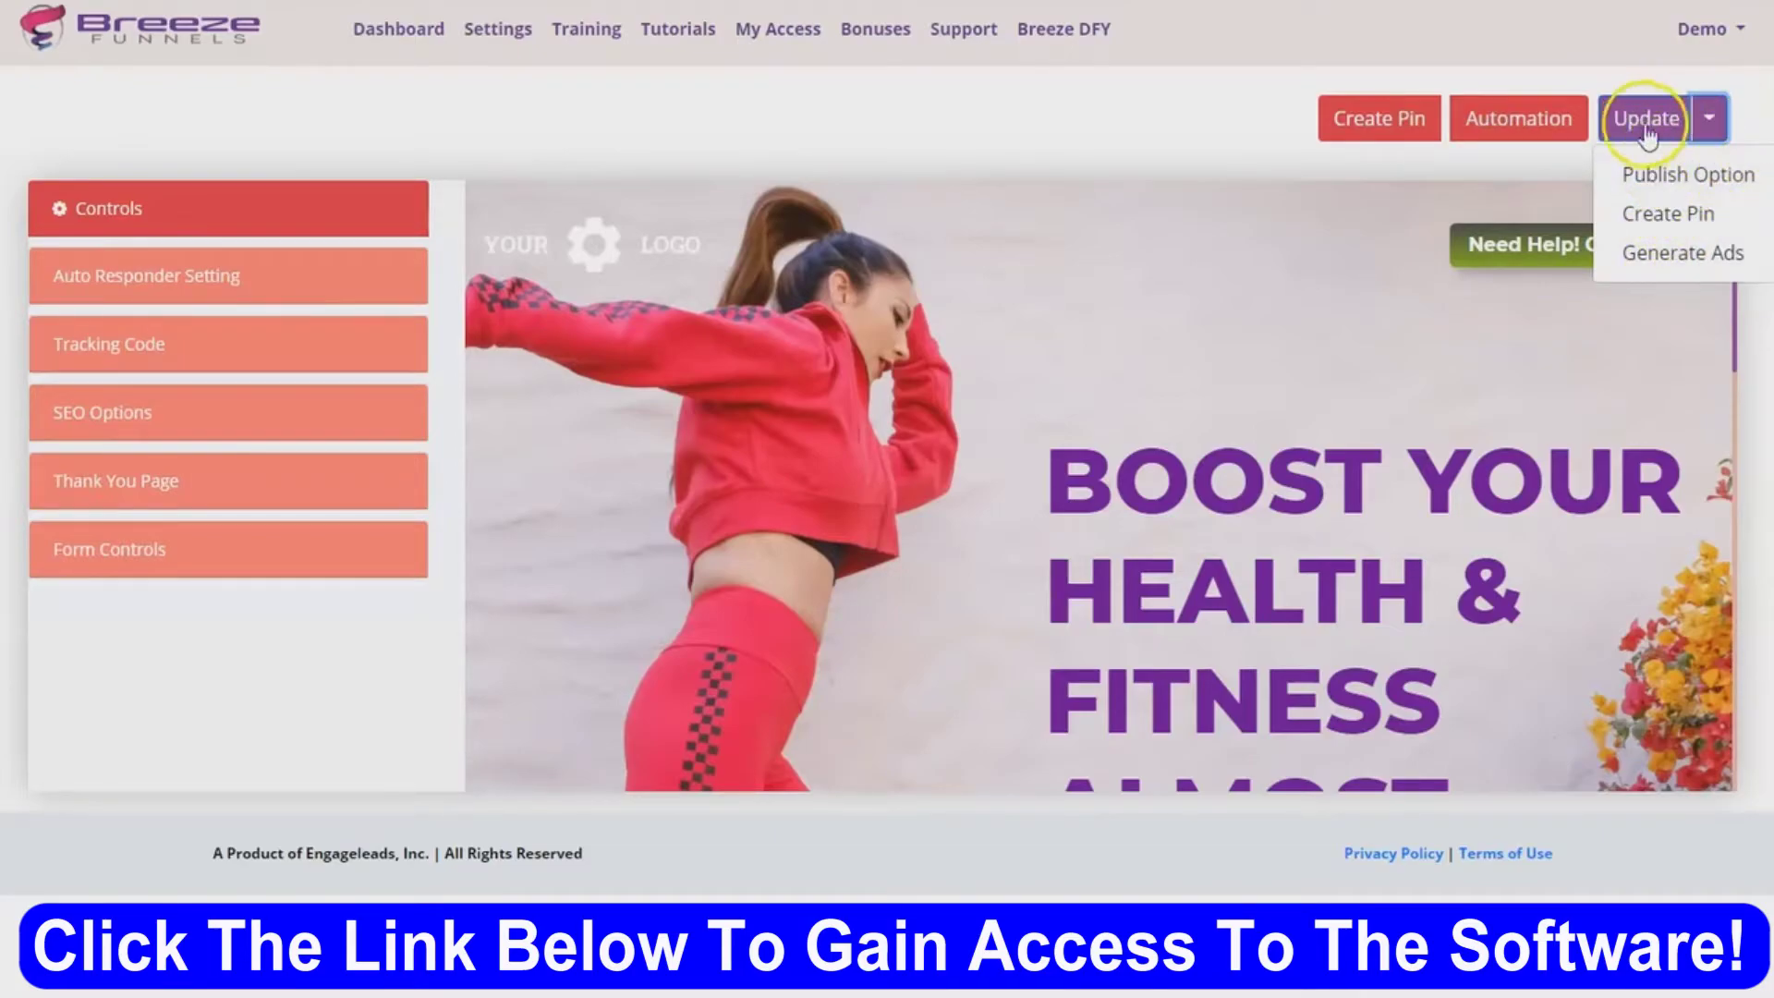
click(1657, 173)
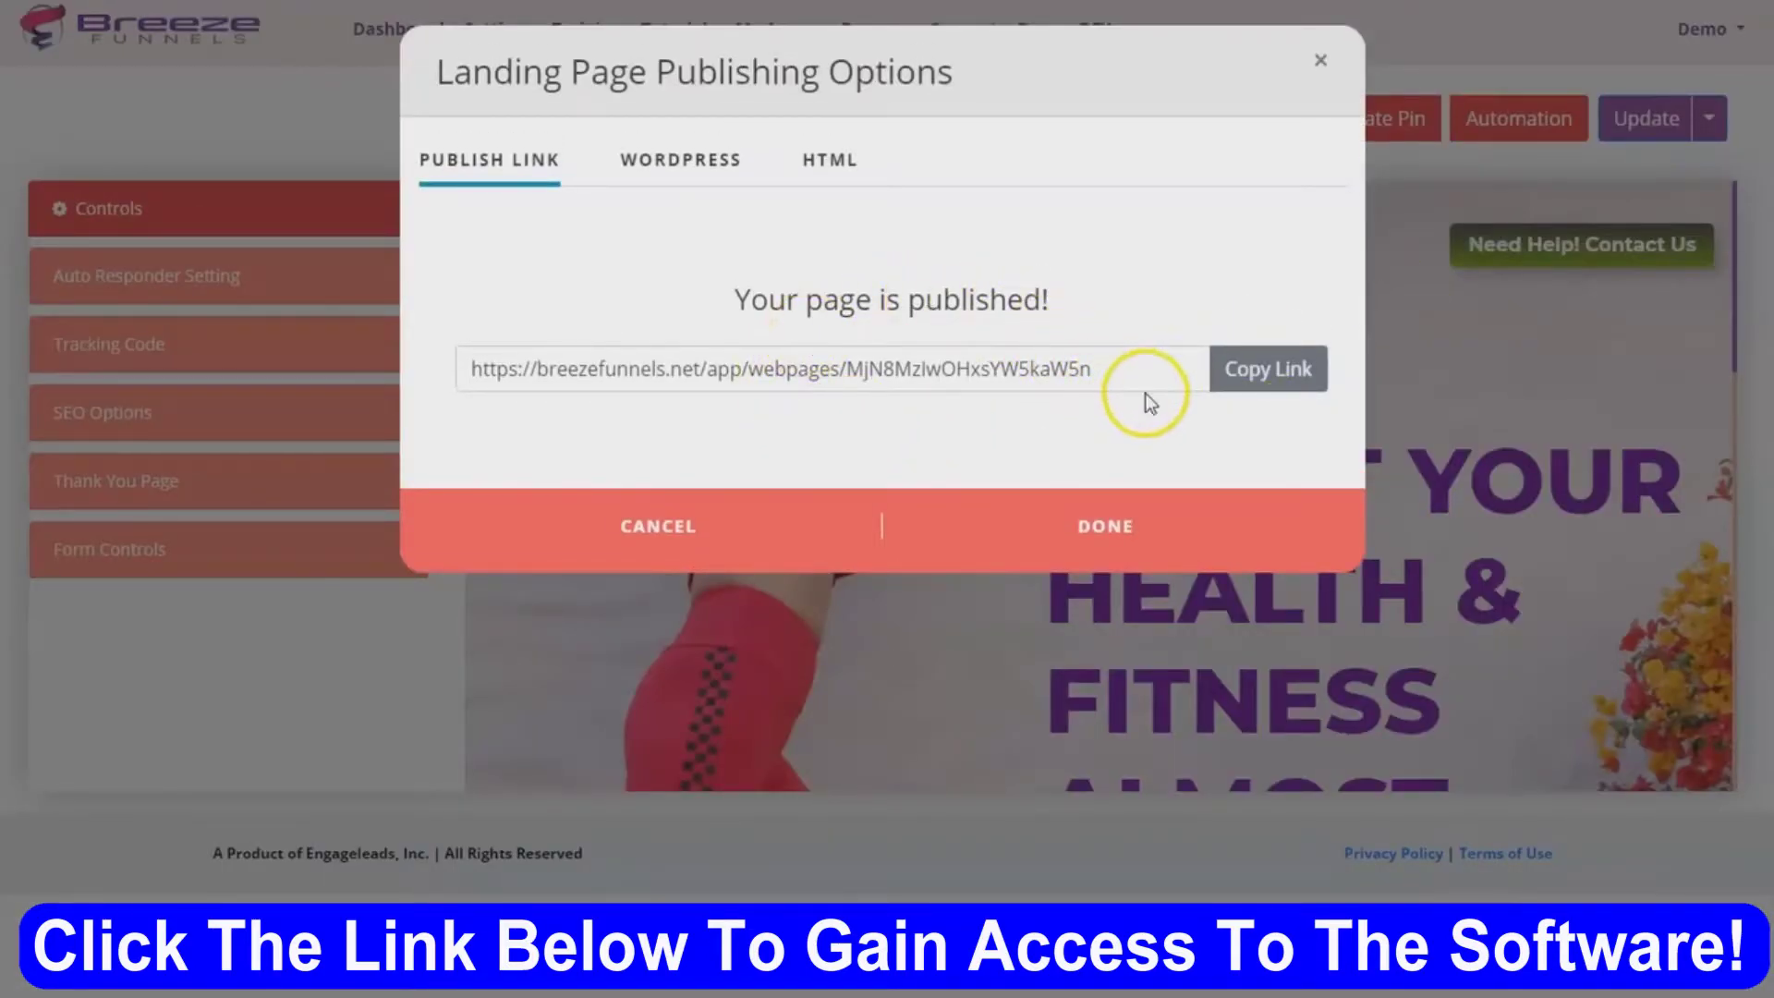
click(1268, 369)
Step: Open the copied link in a new browser tab and look over the published landing page
key(ctrl+t)
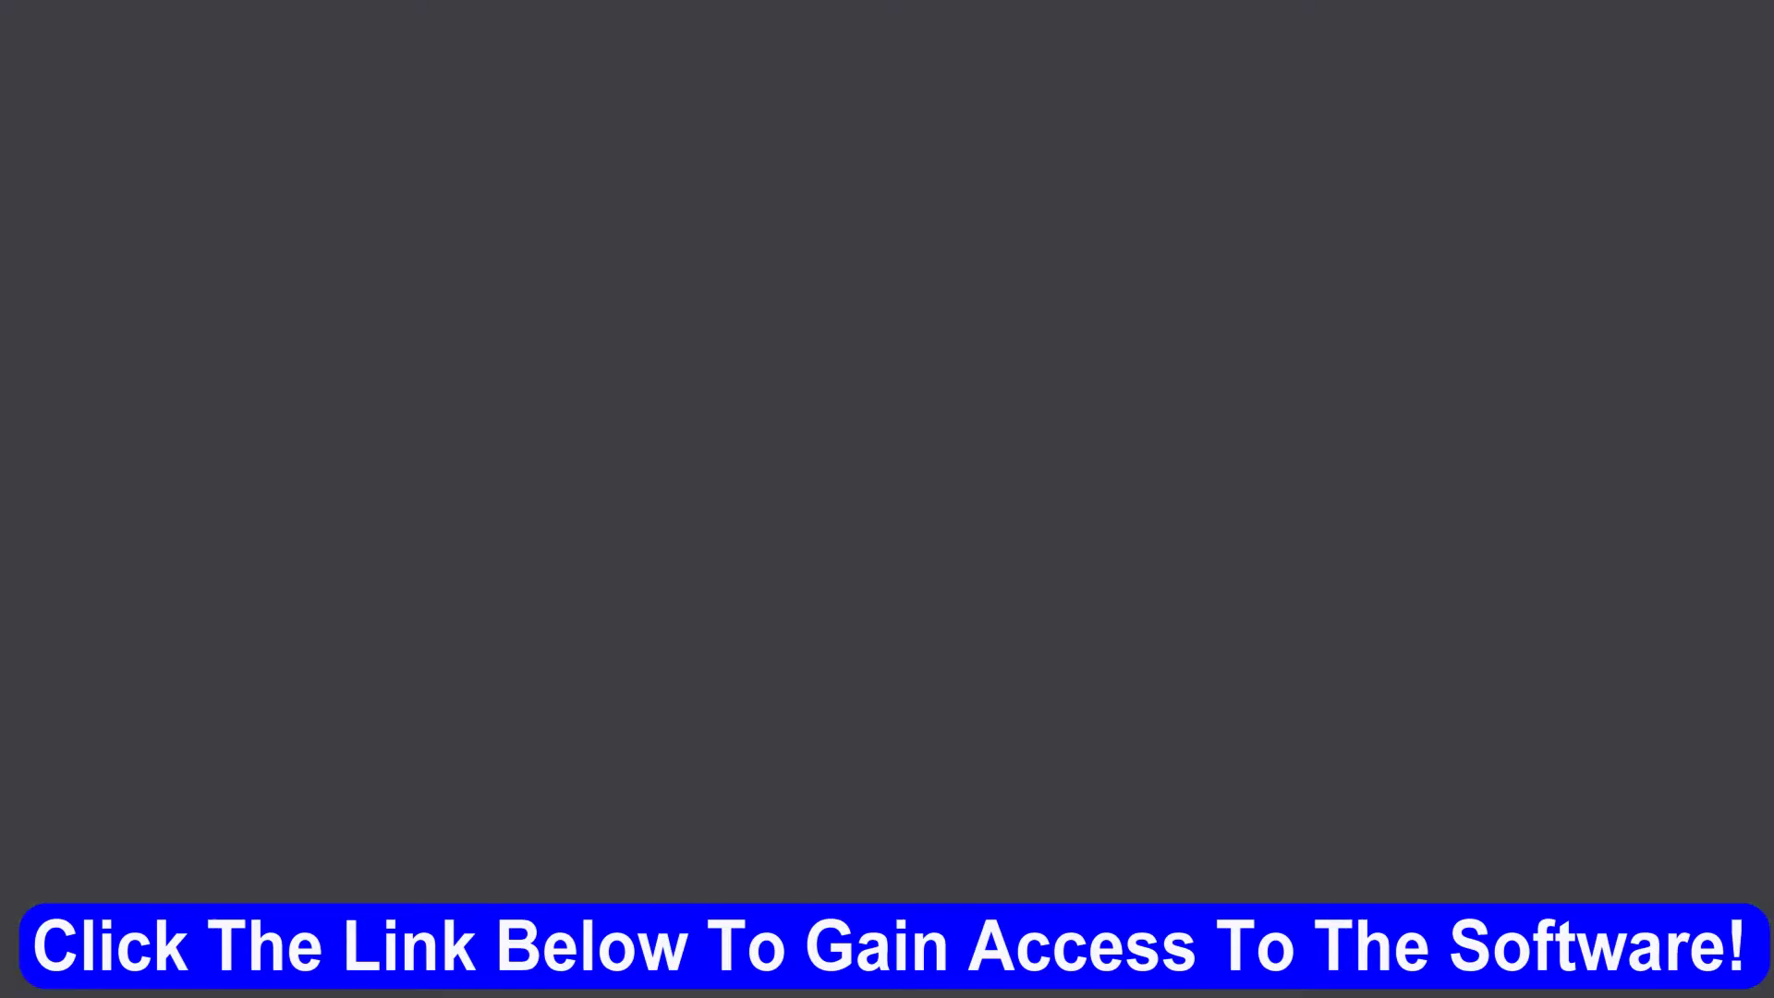
key(ctrl+v)
key(Return)
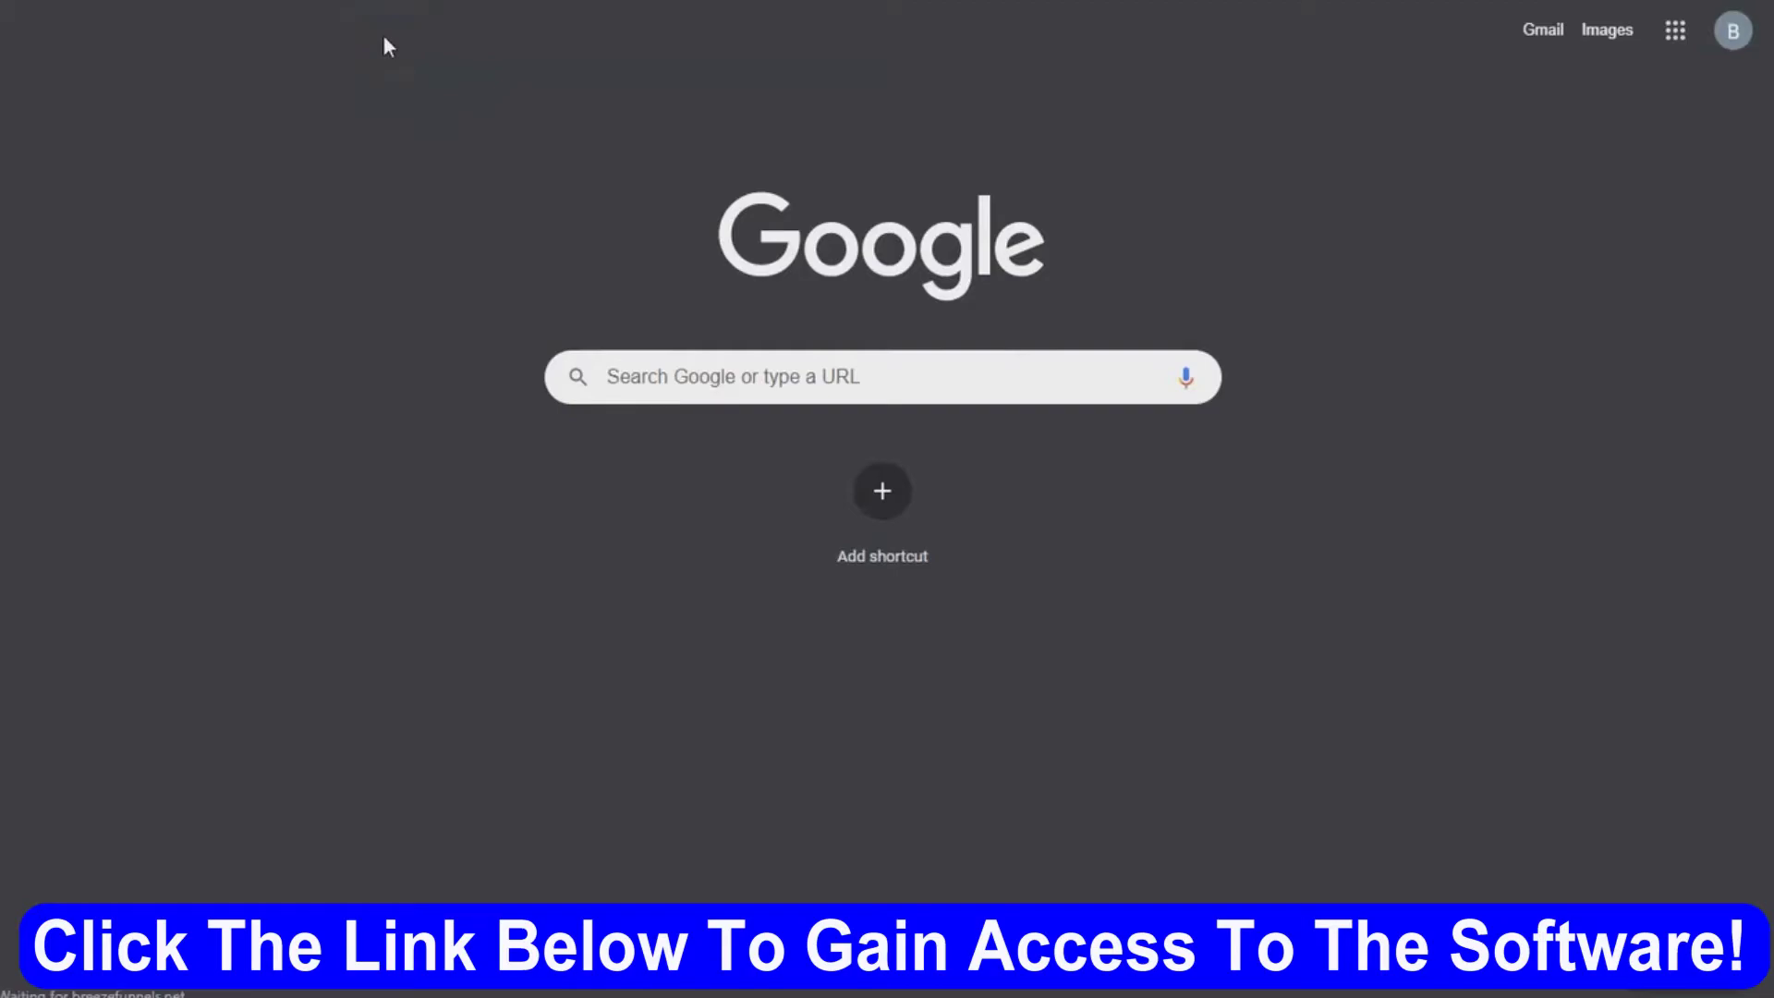
scroll(891, 541, down, 7)
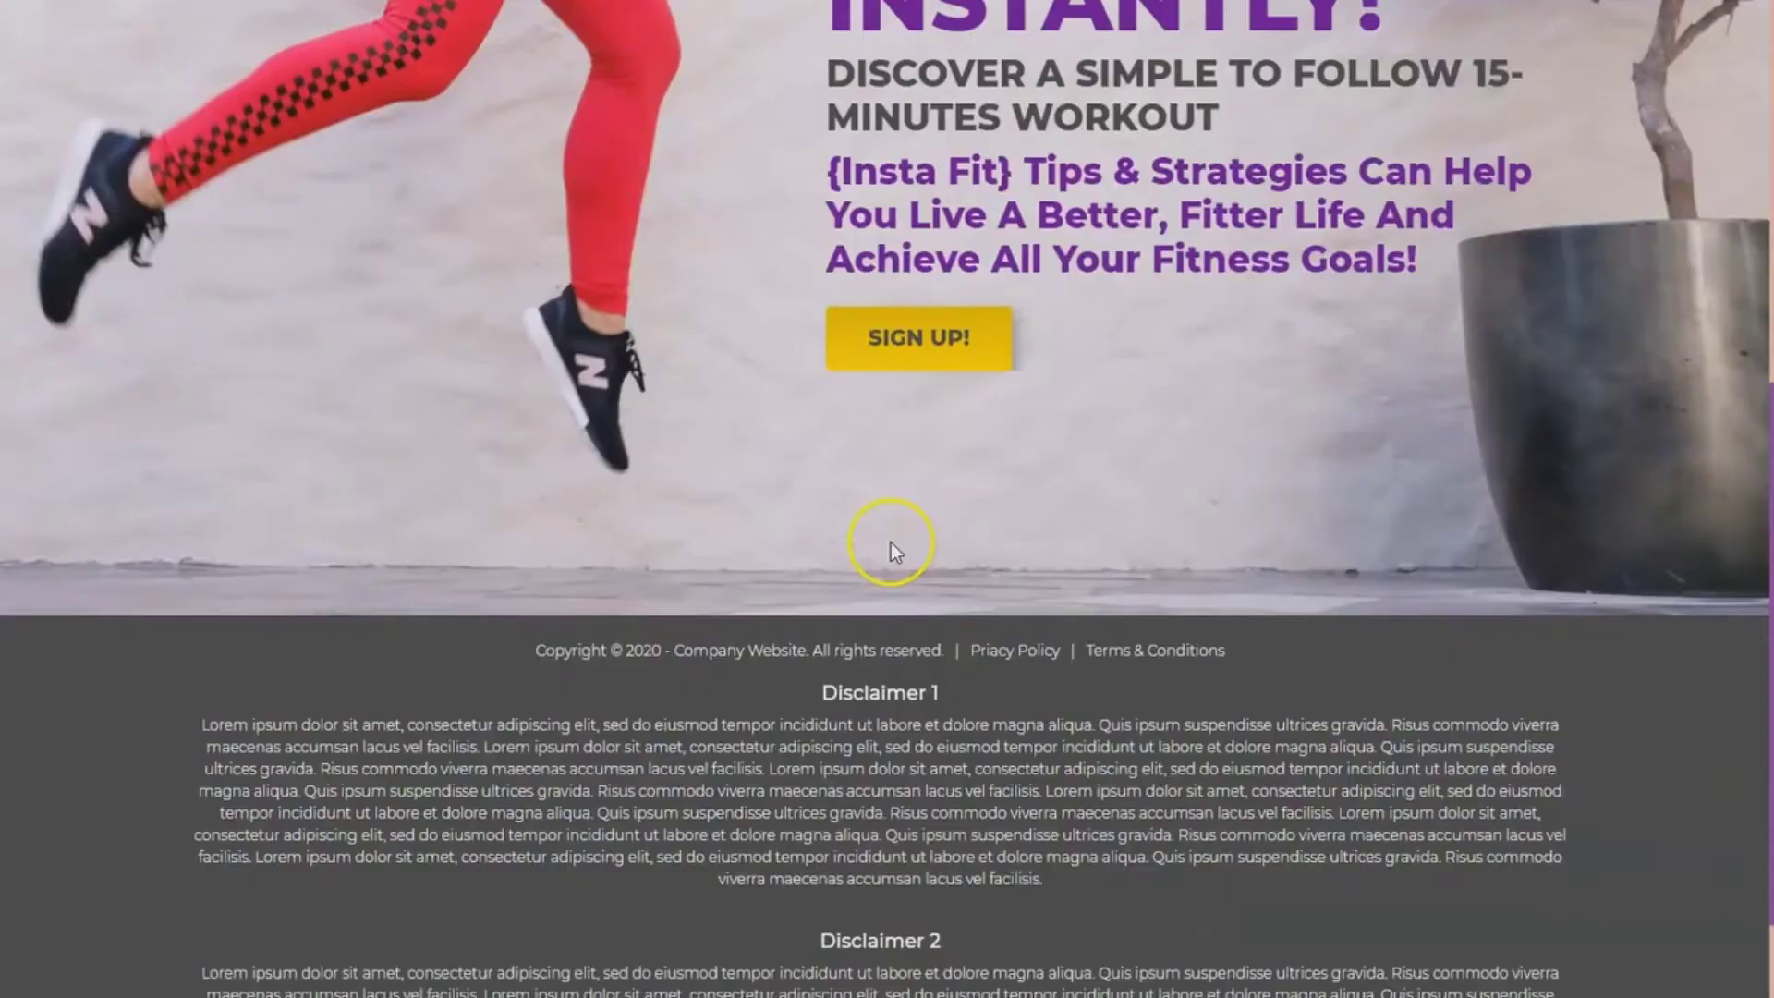
scroll(893, 531, down, 2)
scroll(998, 494, up, 8)
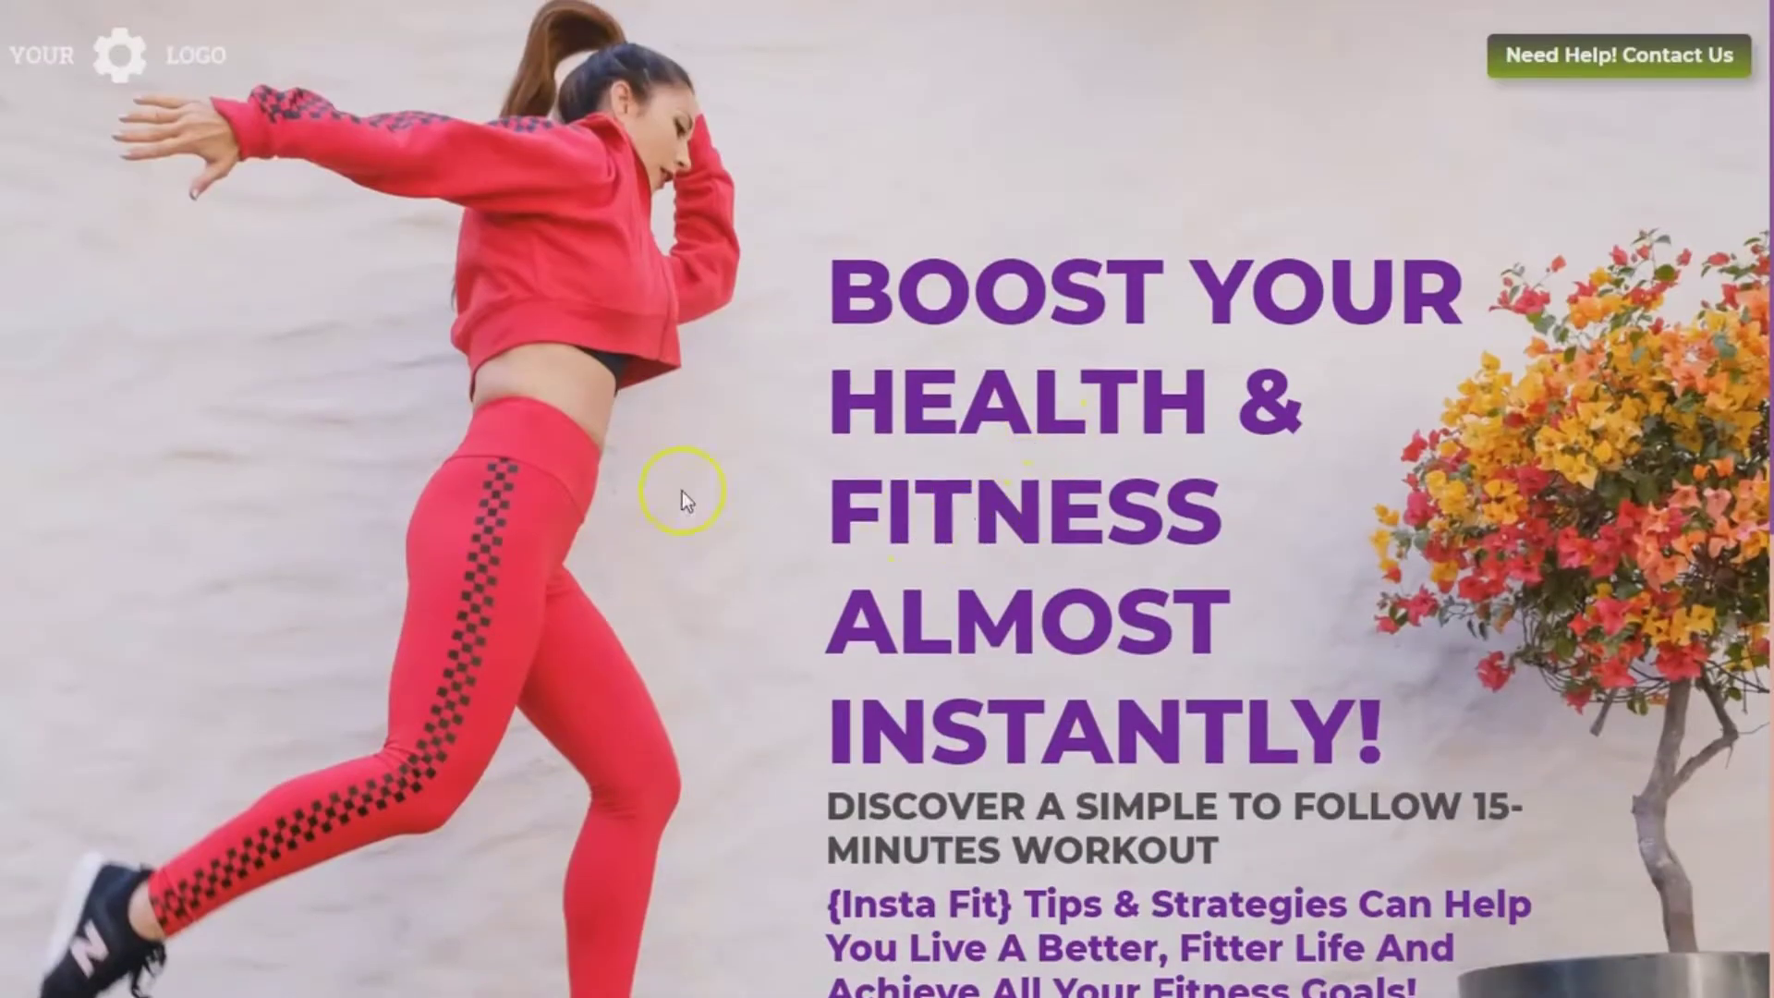
Step: Close the published page's browser tab, review the WordPress and HTML publishing options, and finish the publishing dialog
key(ctrl+w)
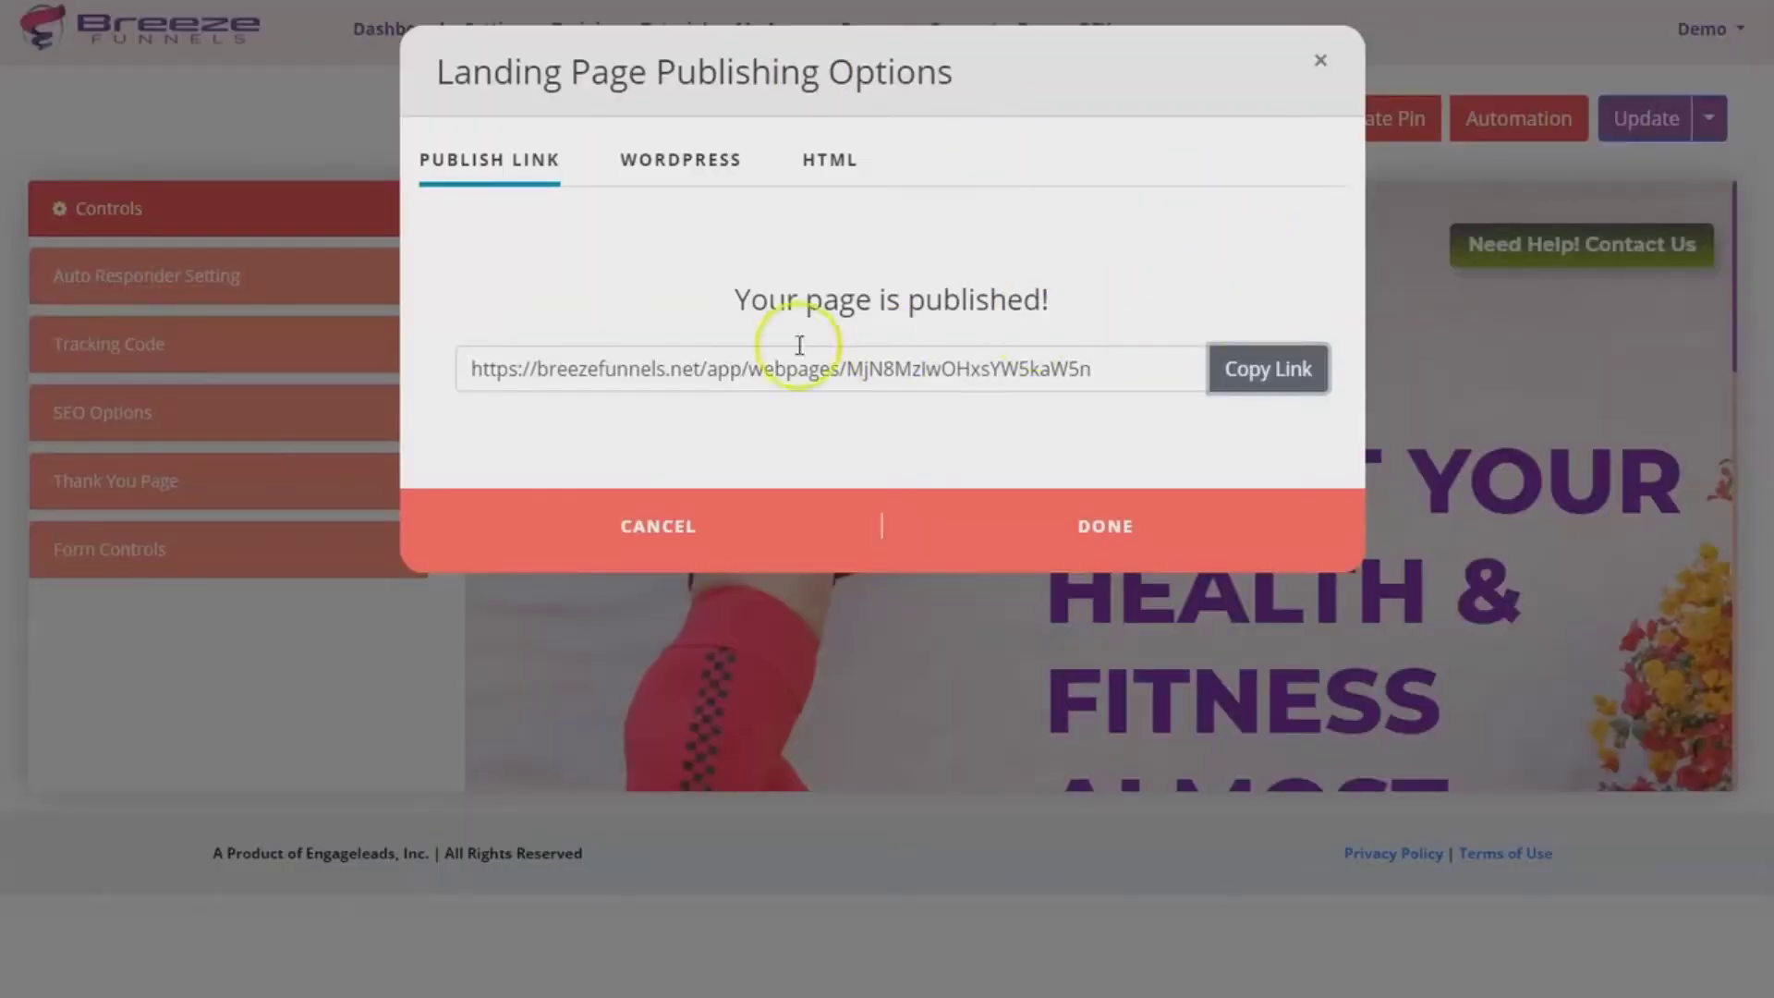
click(667, 160)
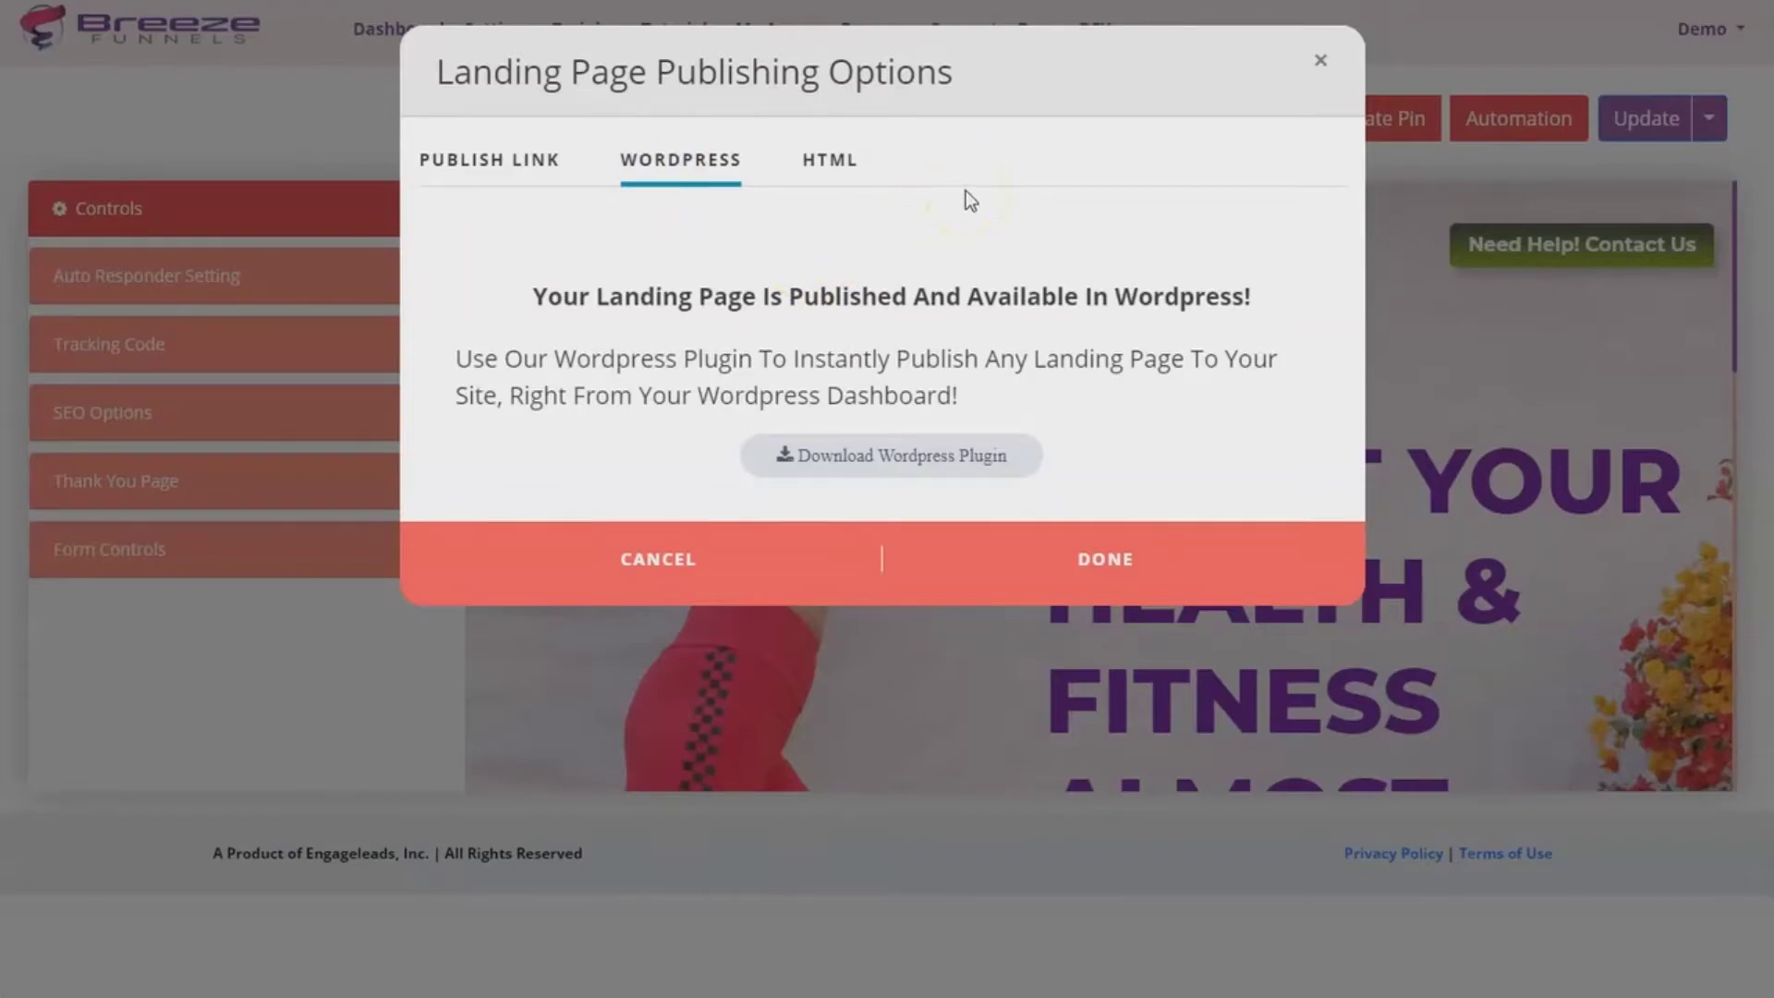
click(831, 171)
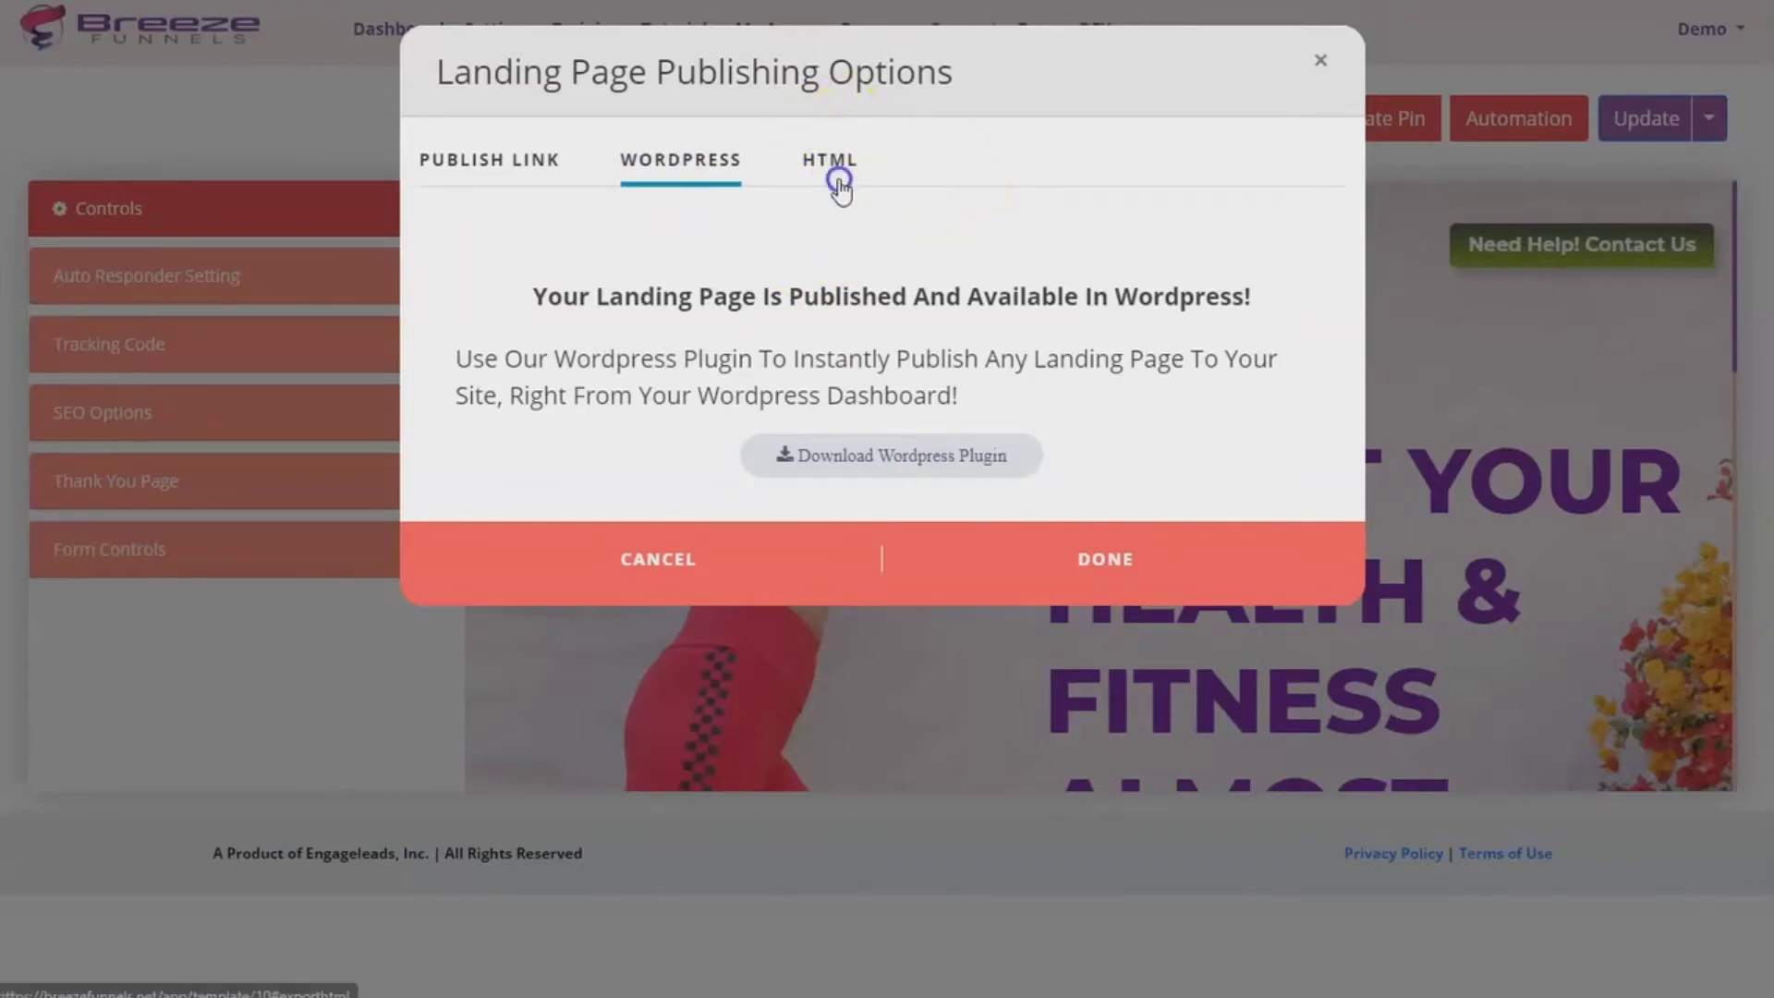
click(662, 172)
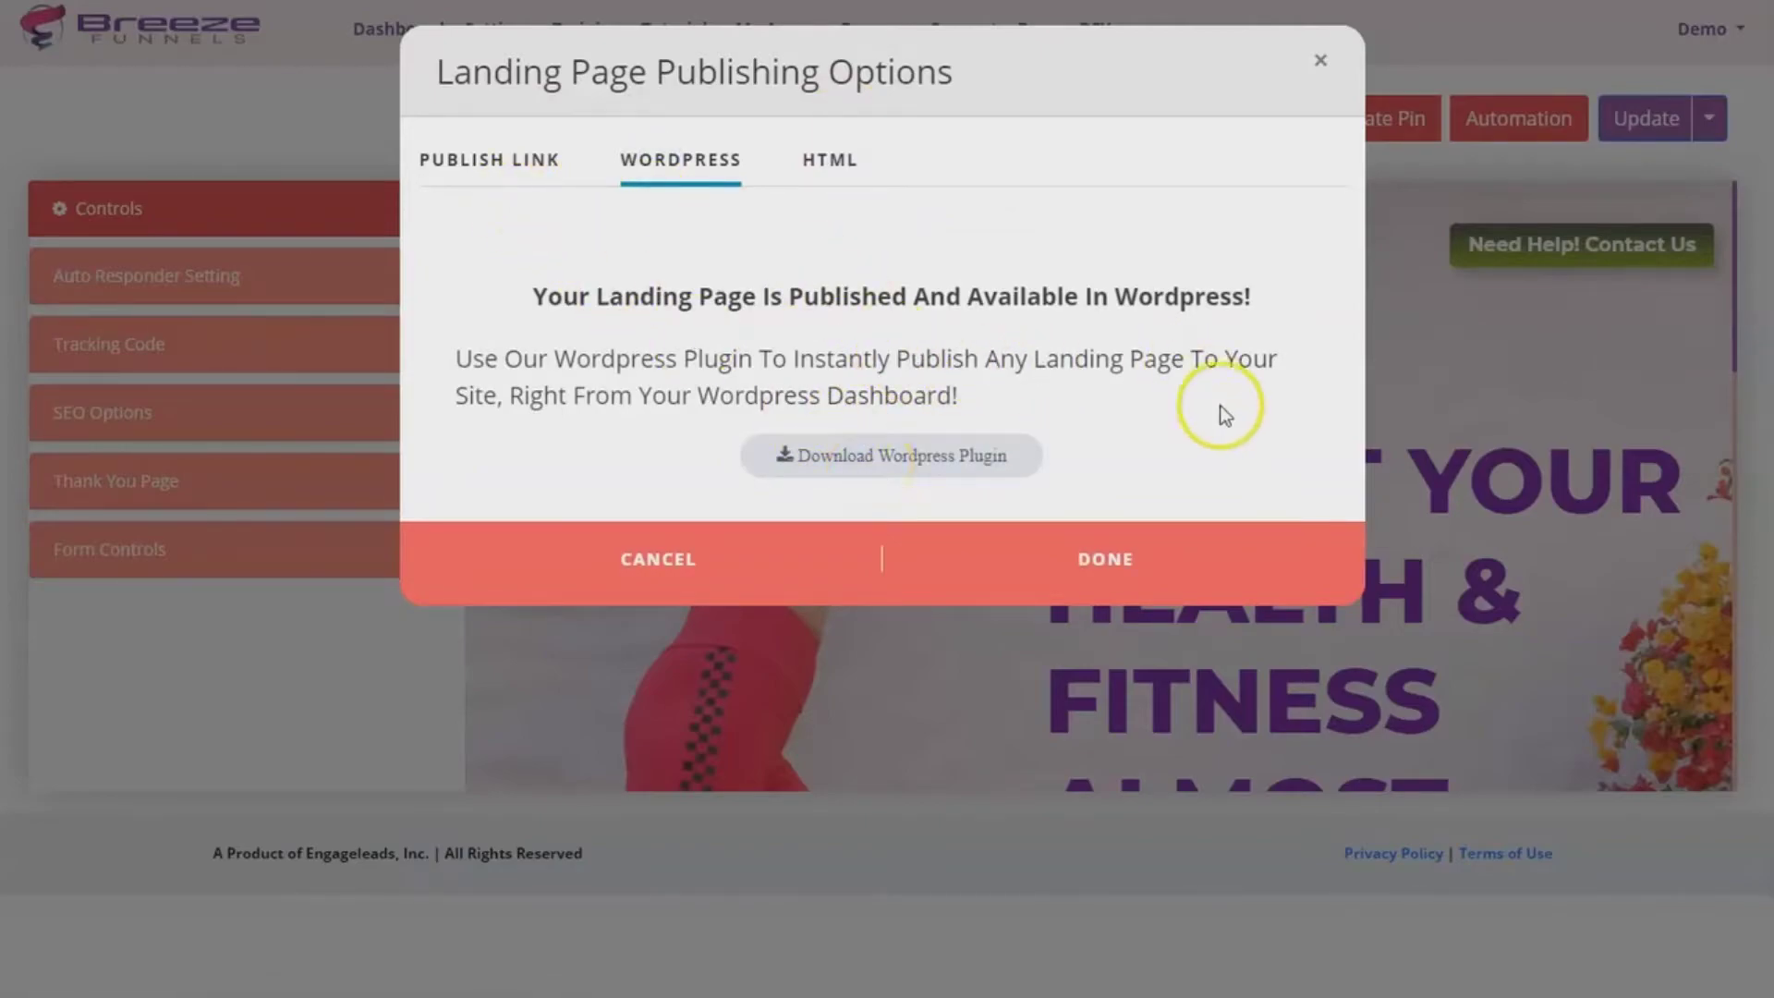
click(489, 162)
click(1130, 525)
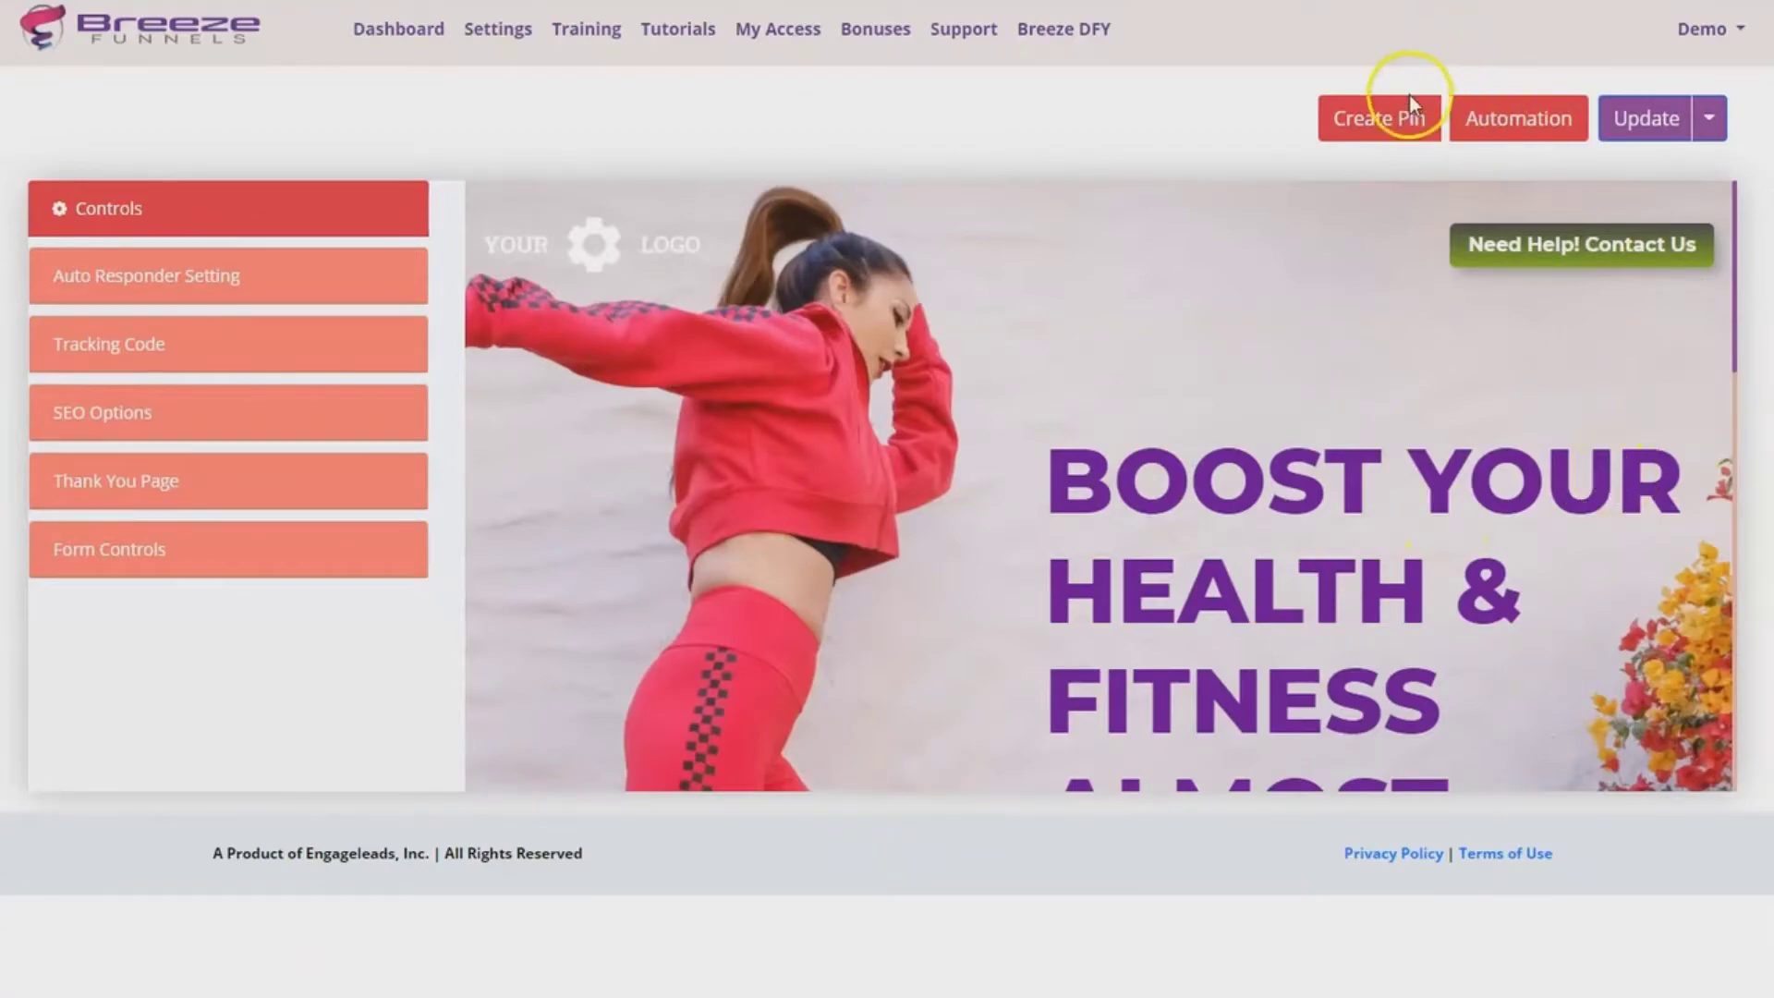
Step: Start creating a pin for the landing page and look through the collected inspiration images
click(1402, 145)
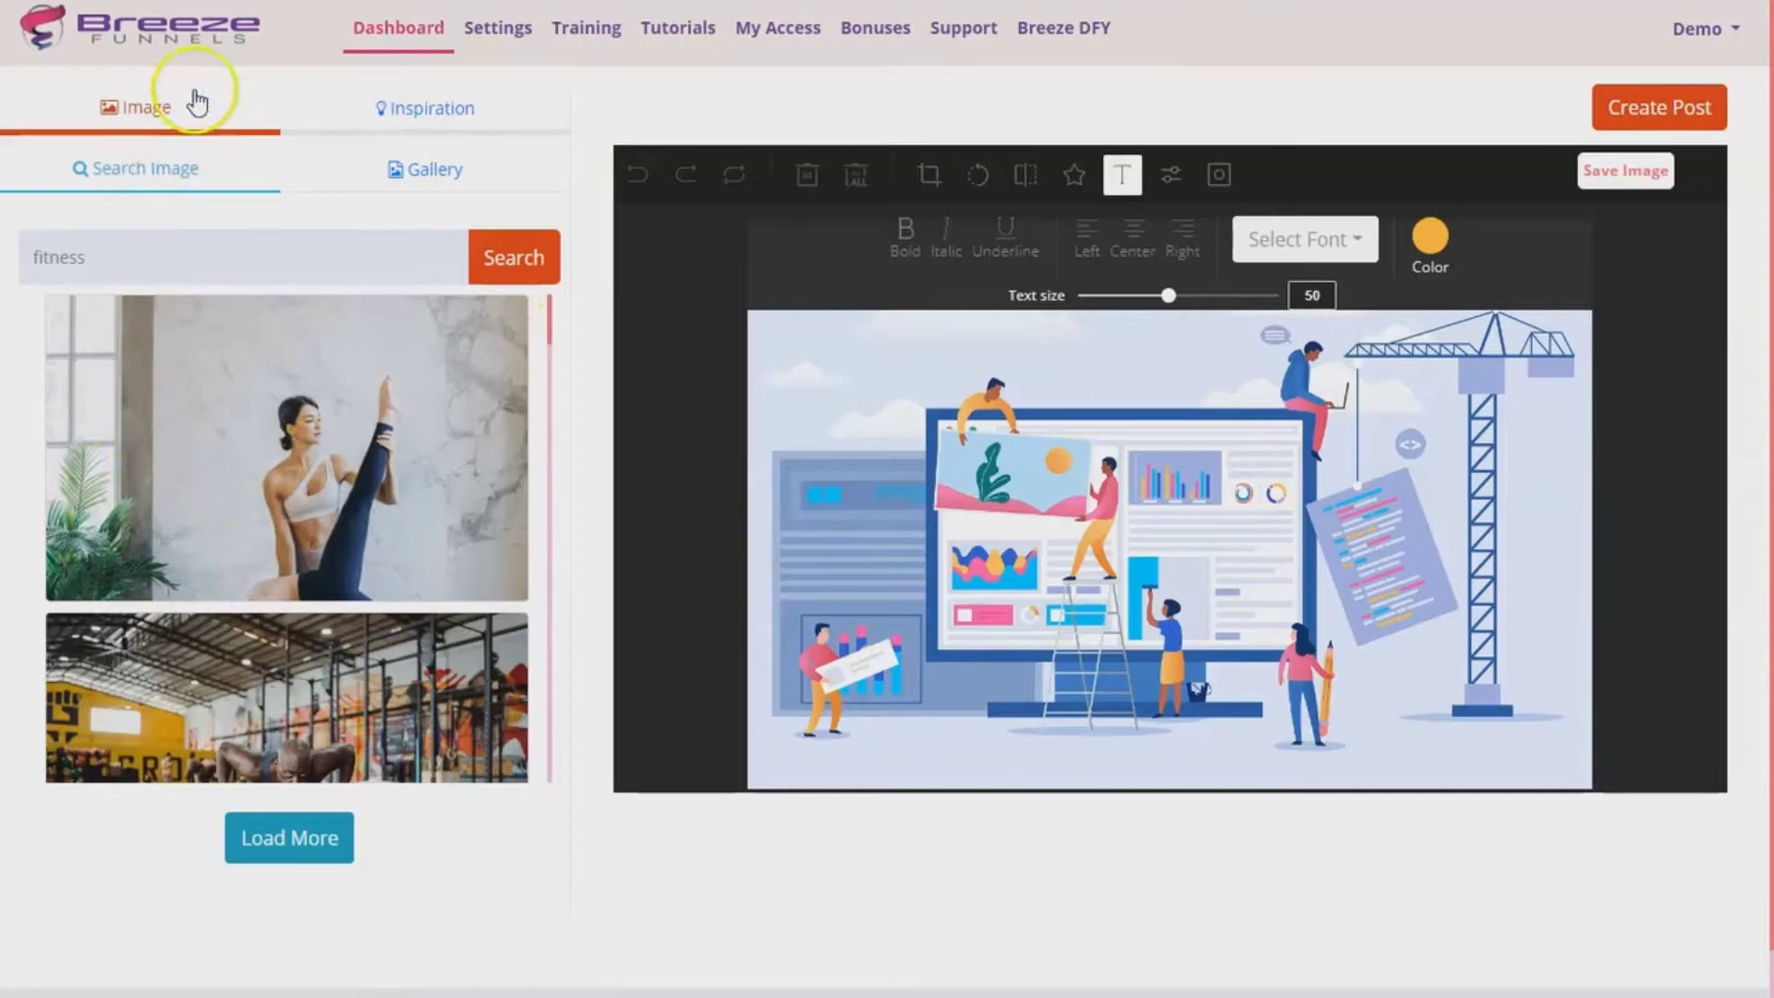
click(394, 107)
scroll(360, 490, down, 20)
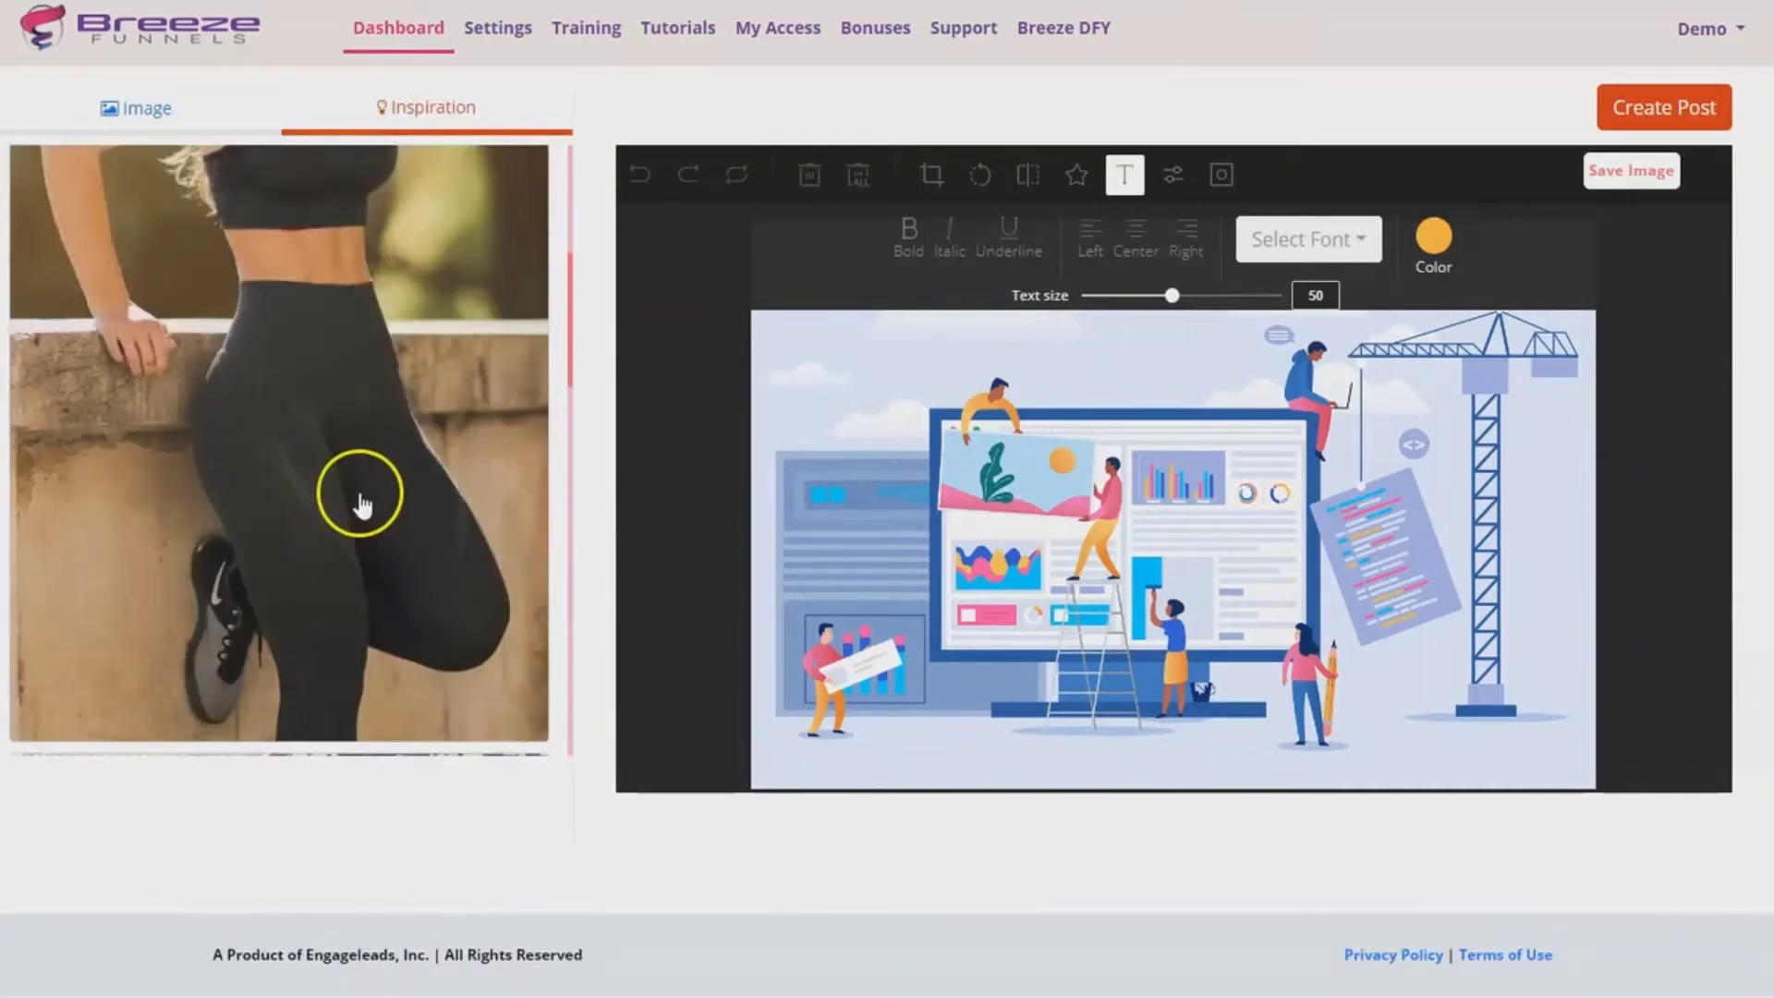
scroll(339, 535, up, 20)
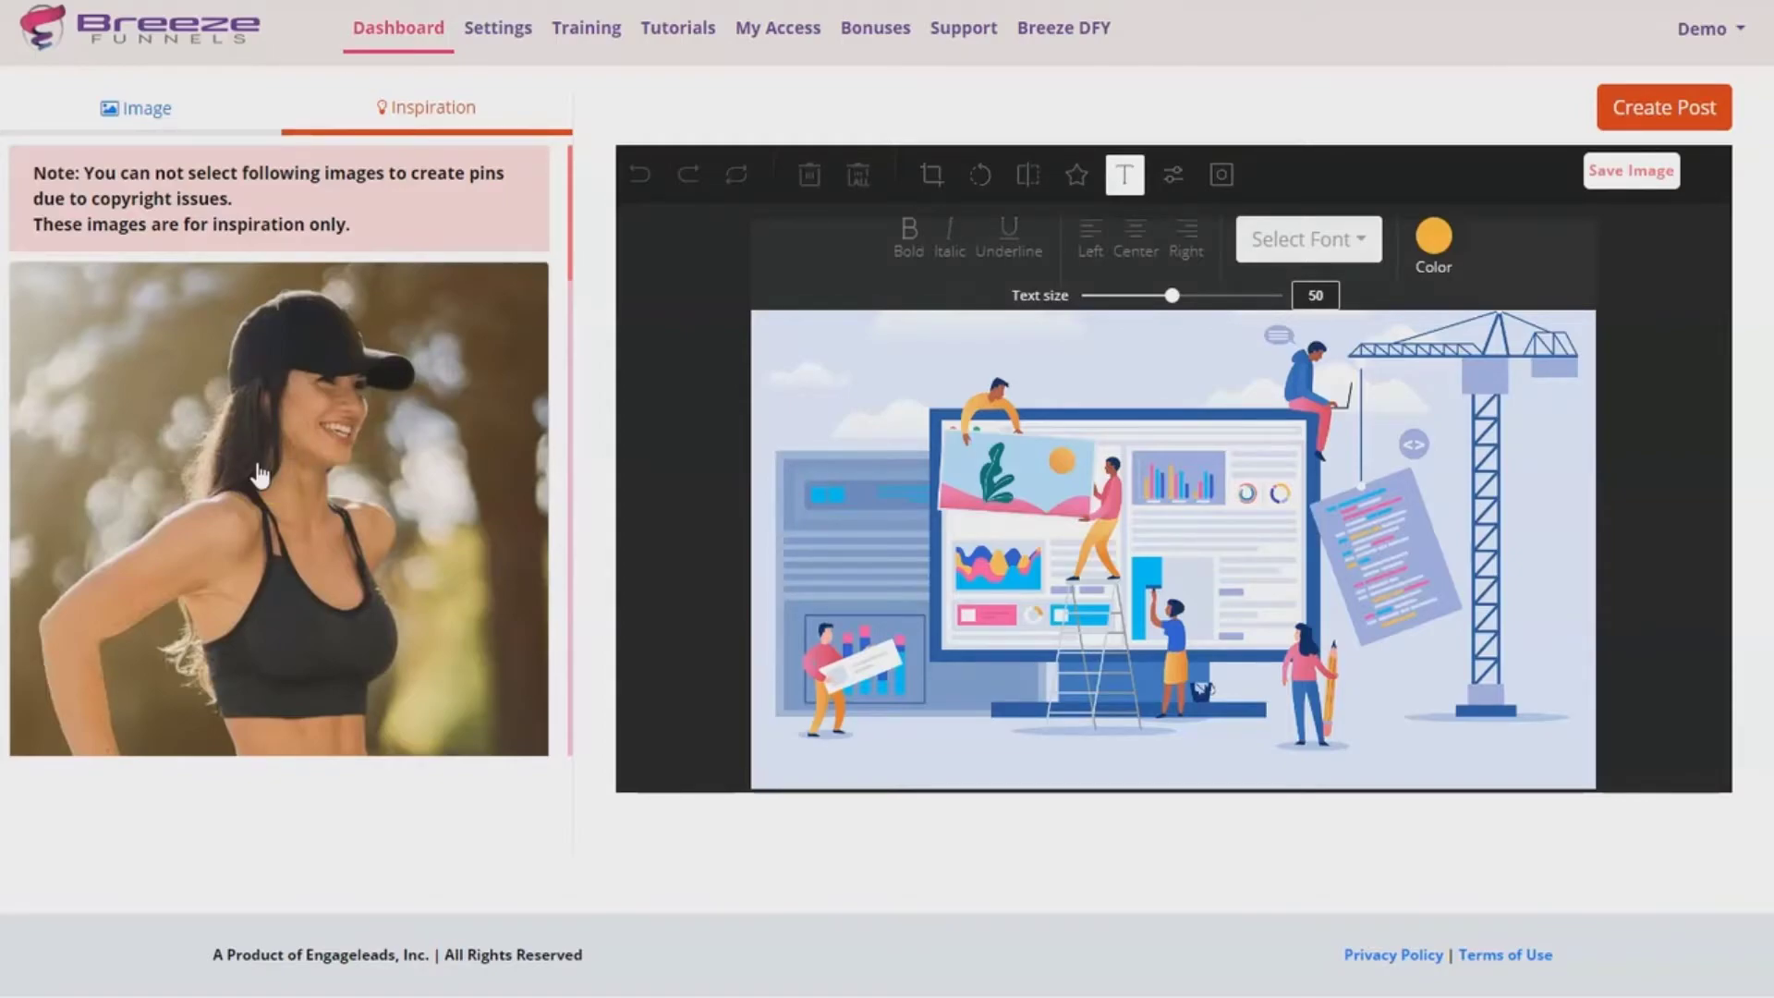
Step: Search the stock images for "fitness" and load the photo of two women doing yoga into the pin editor
click(119, 130)
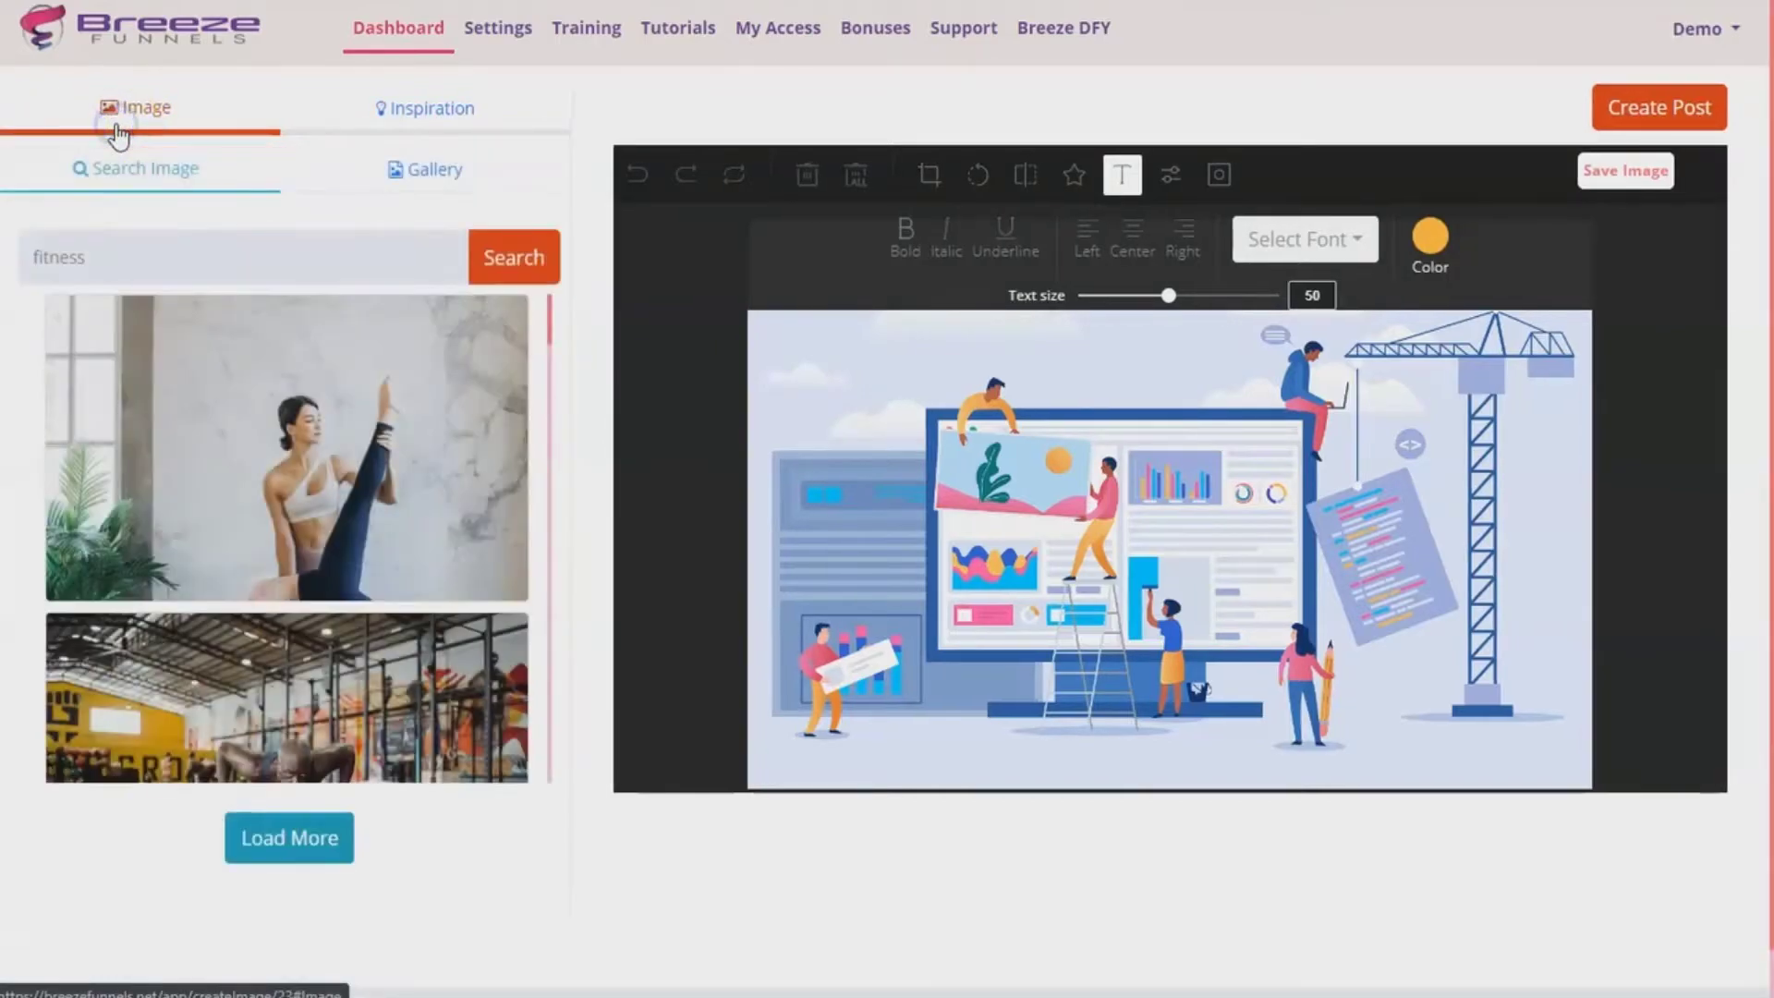
click(282, 472)
click(173, 104)
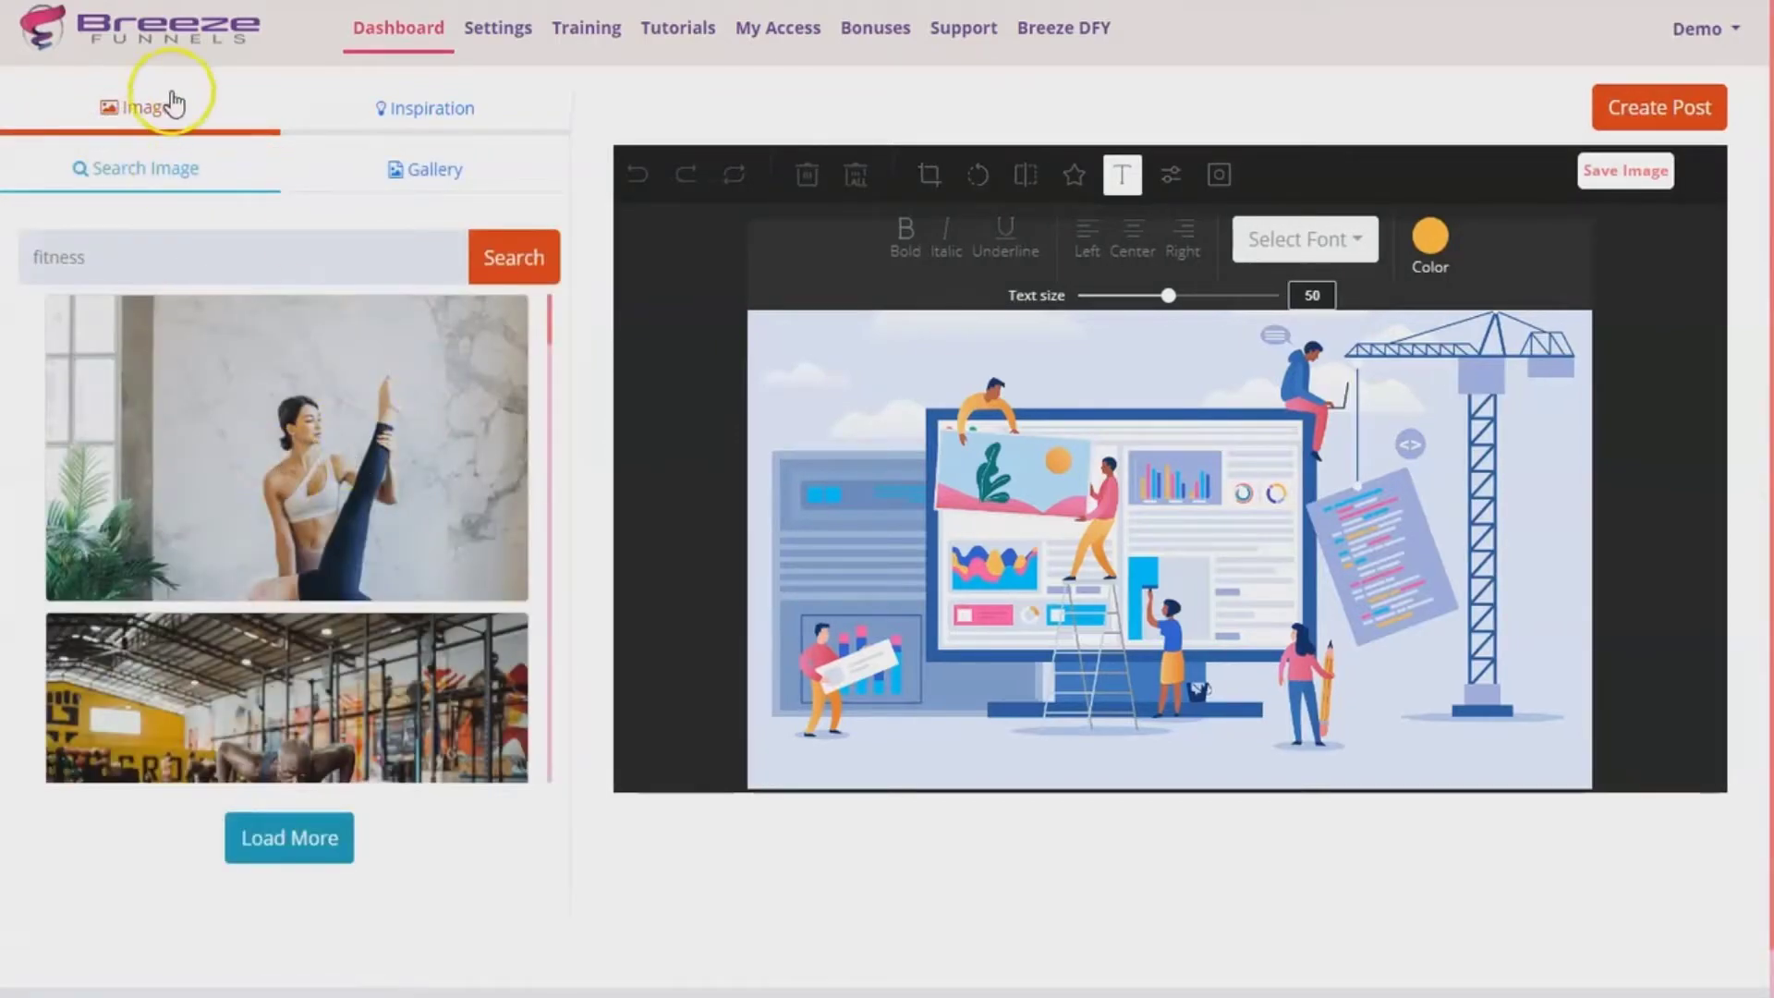
scroll(277, 356, down, 1)
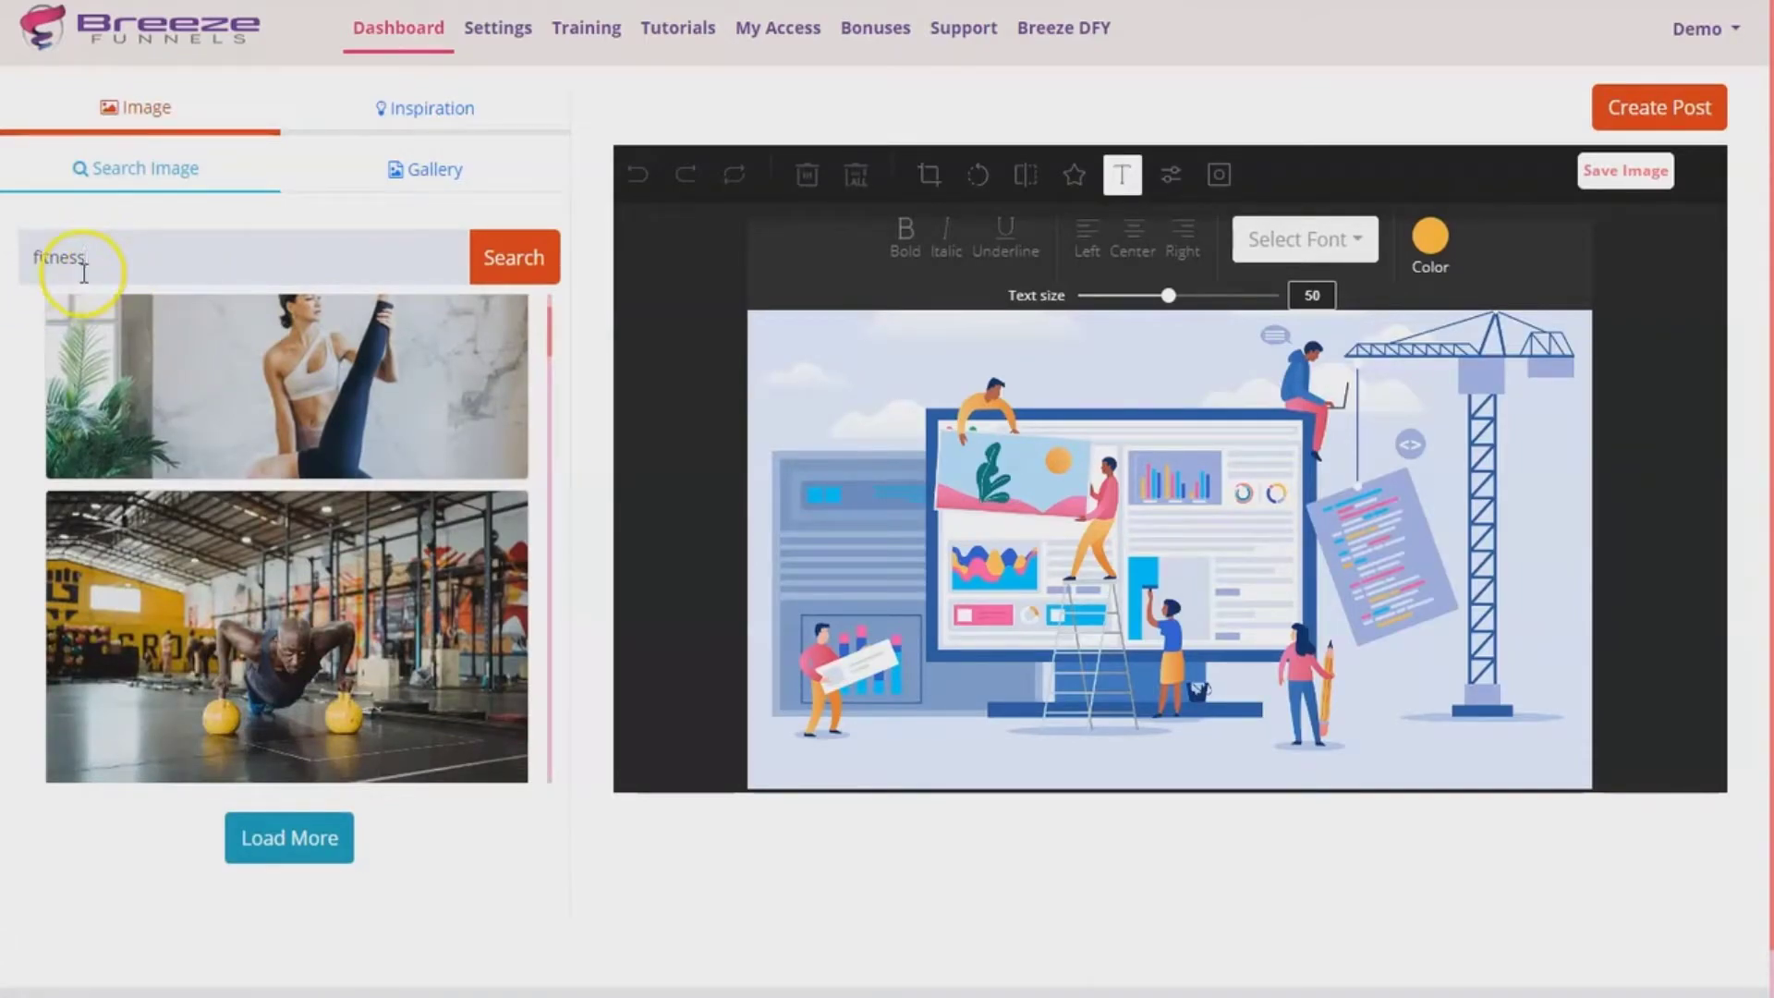
double_click(55, 257)
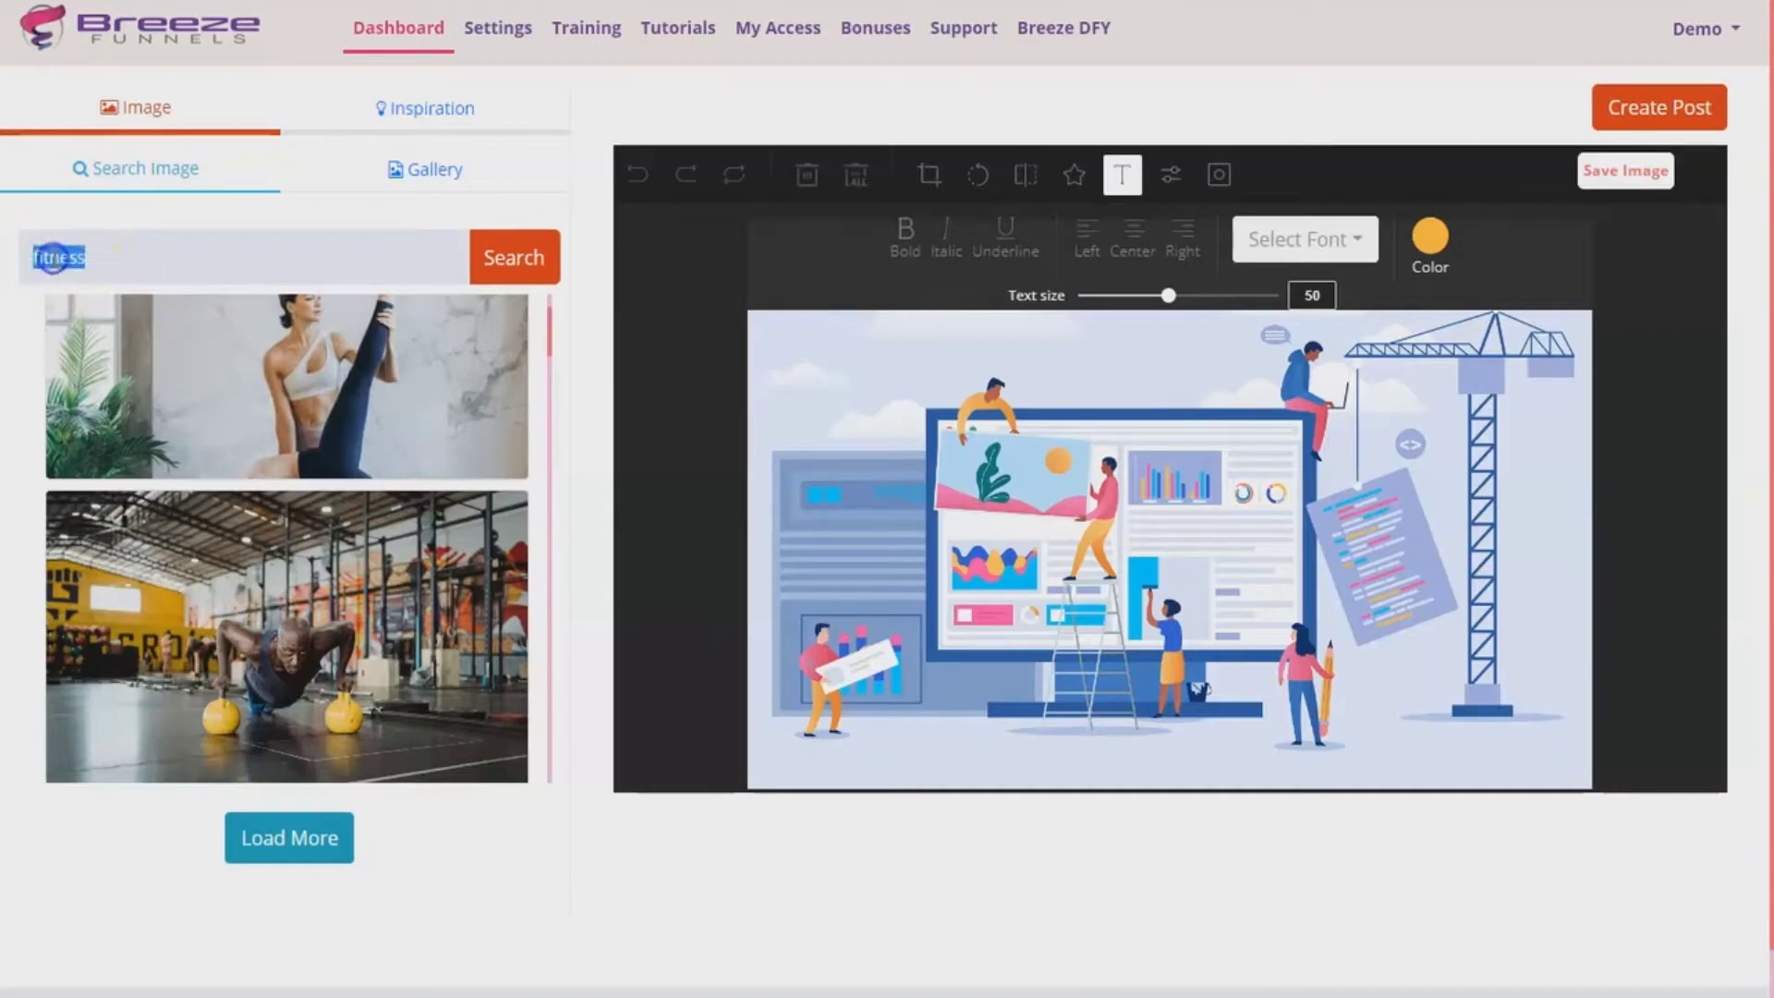
click(544, 266)
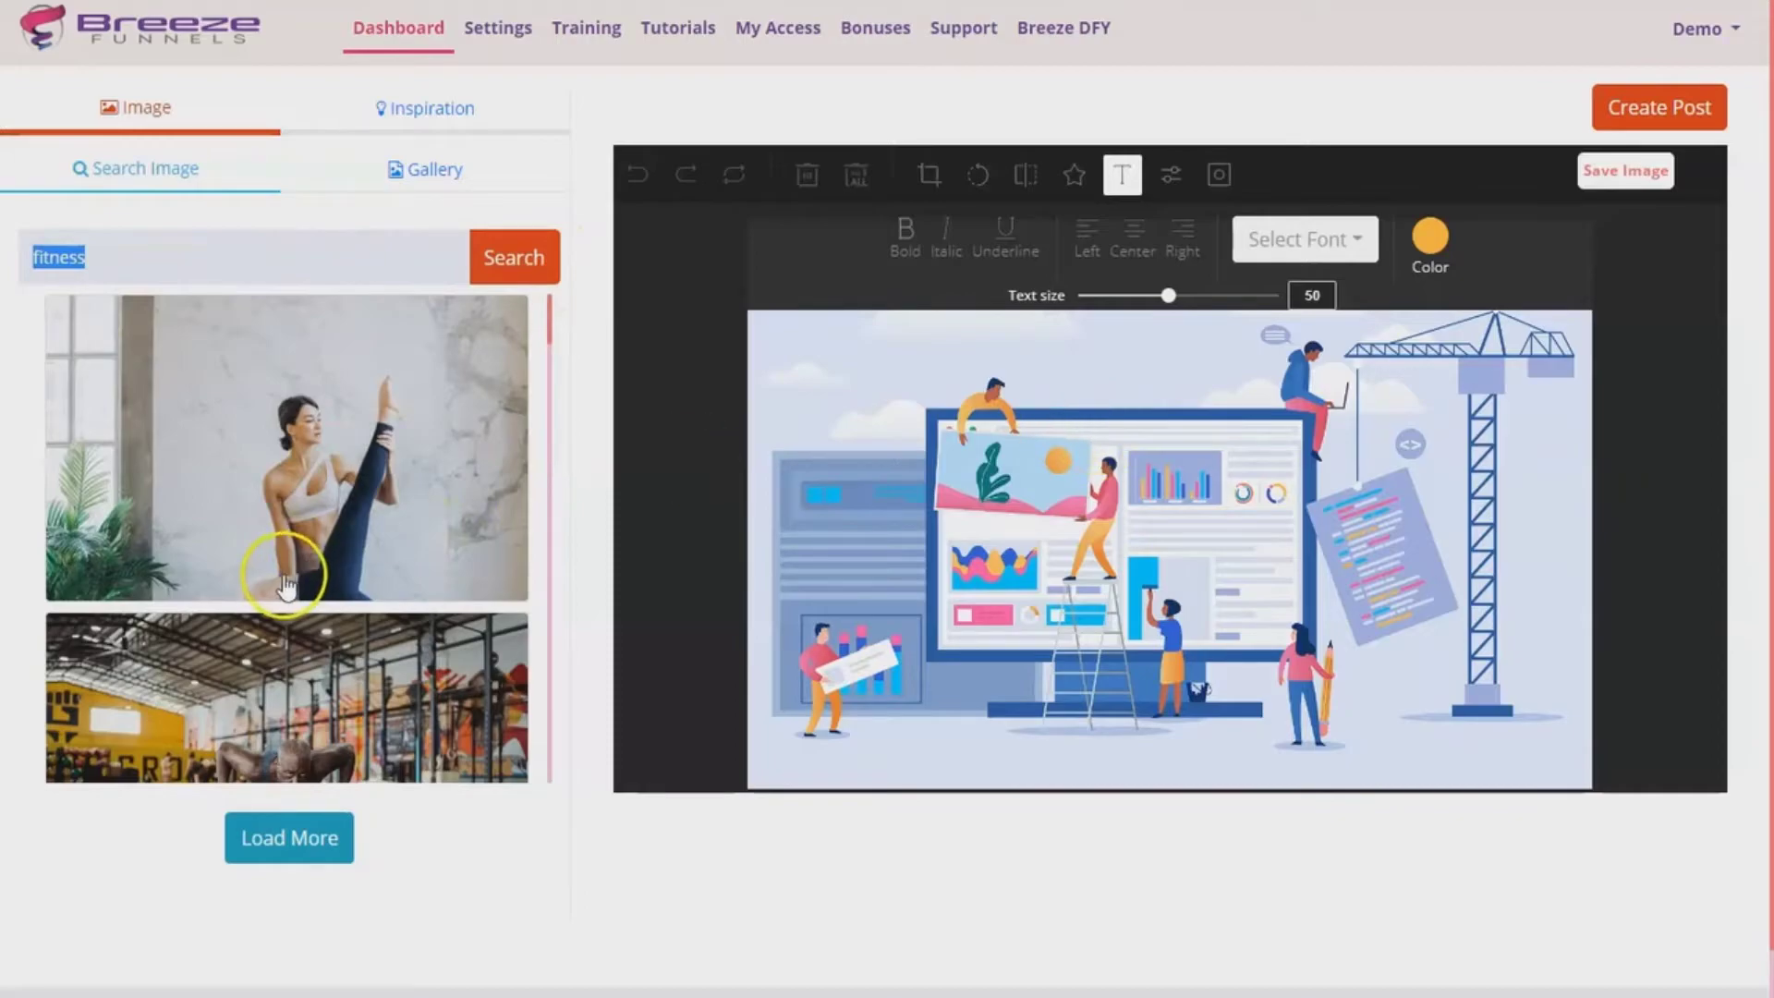
click(277, 567)
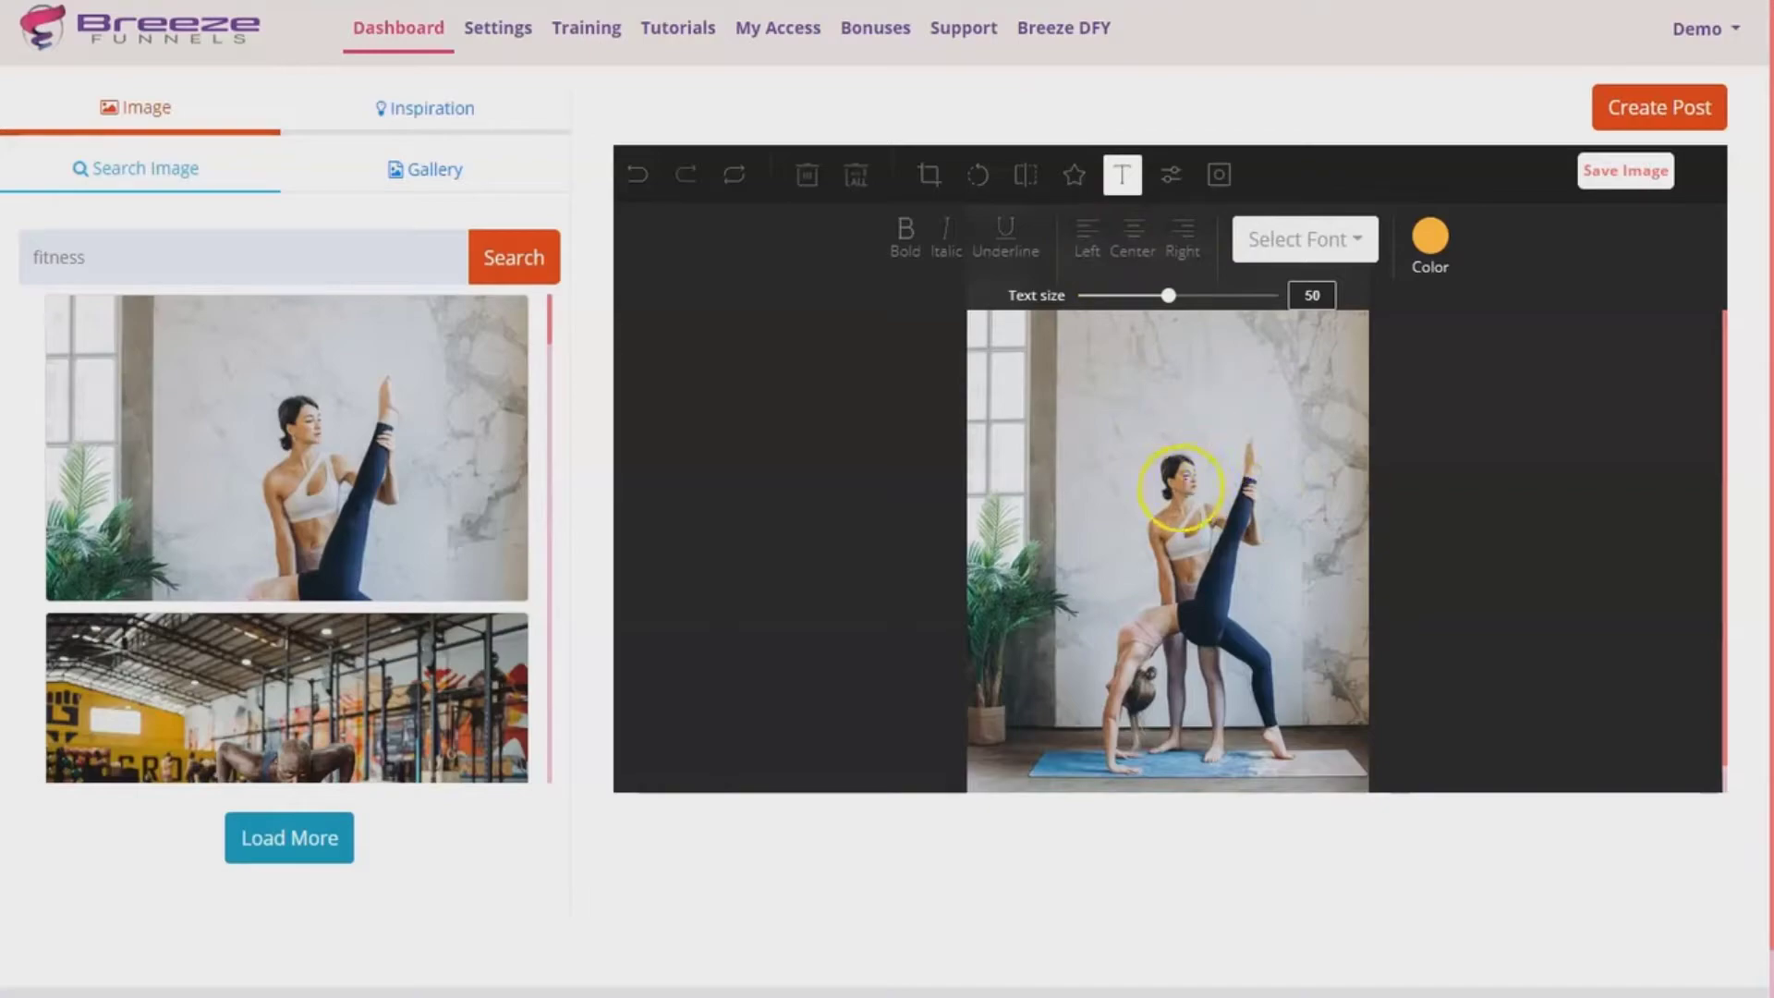
Step: Add the text "YOGA for Beginner" at size 39 across the wall above the yoga figures
click(1179, 377)
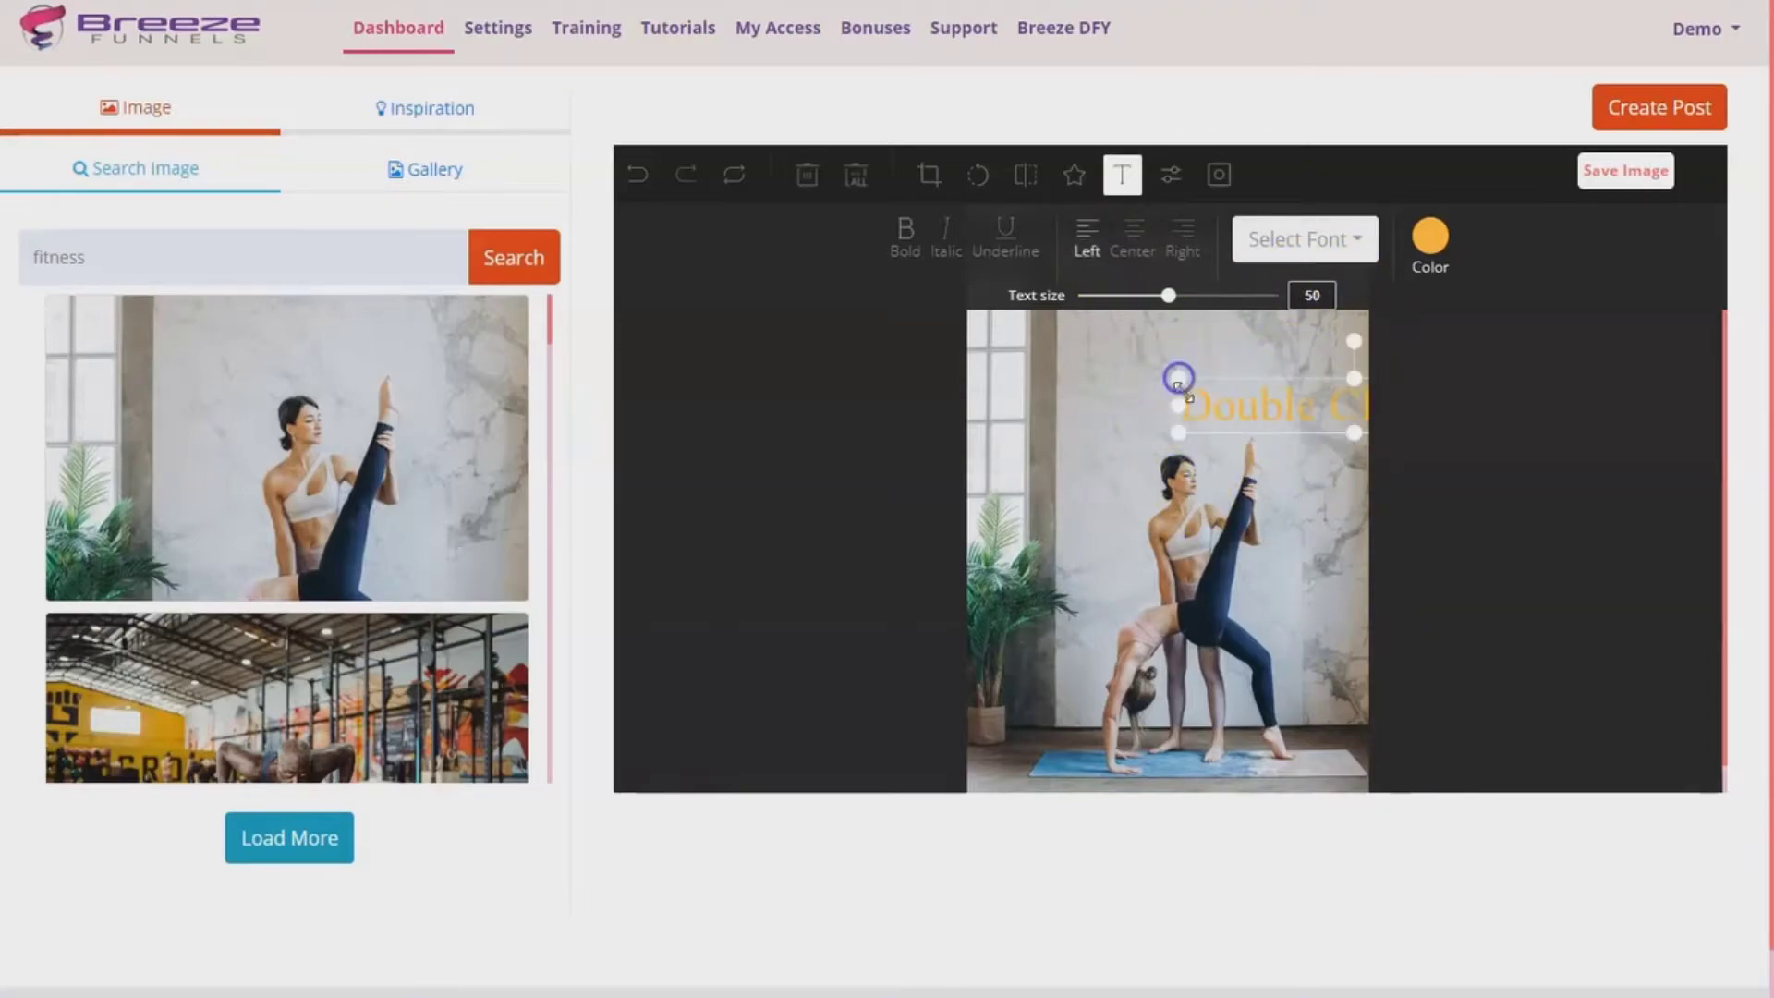
double_click(1230, 403)
key(ctrl+a)
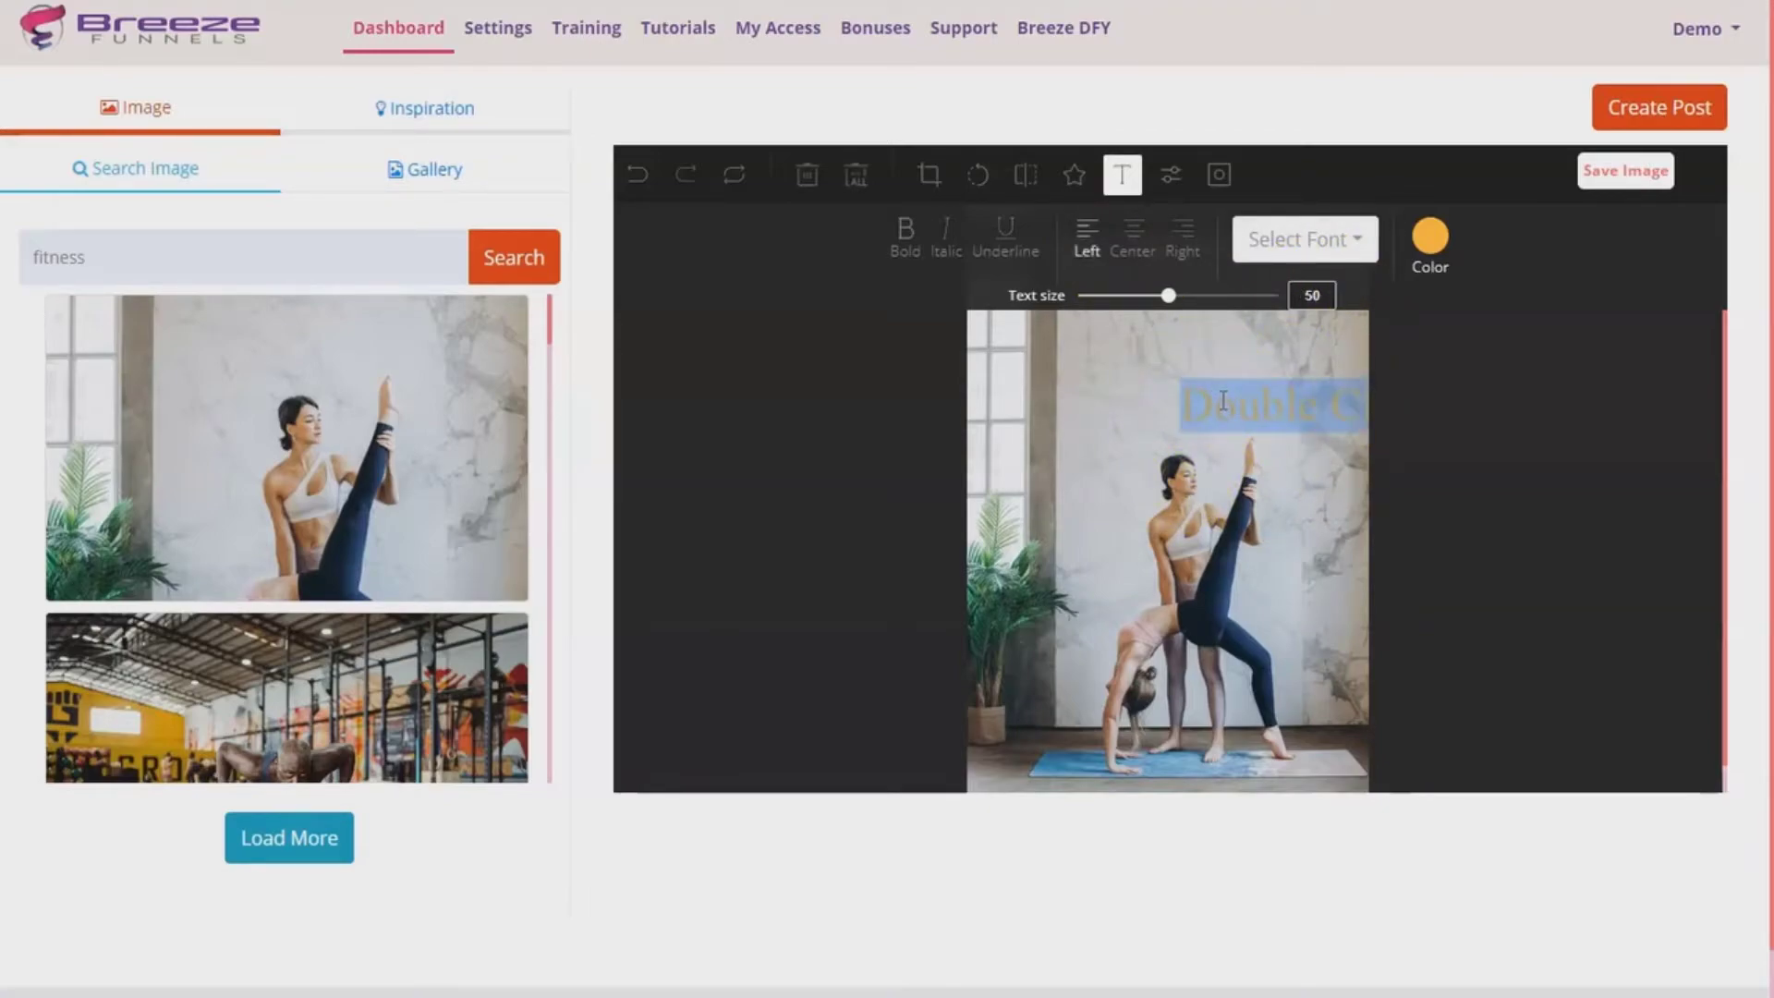
text(YOGA fo)
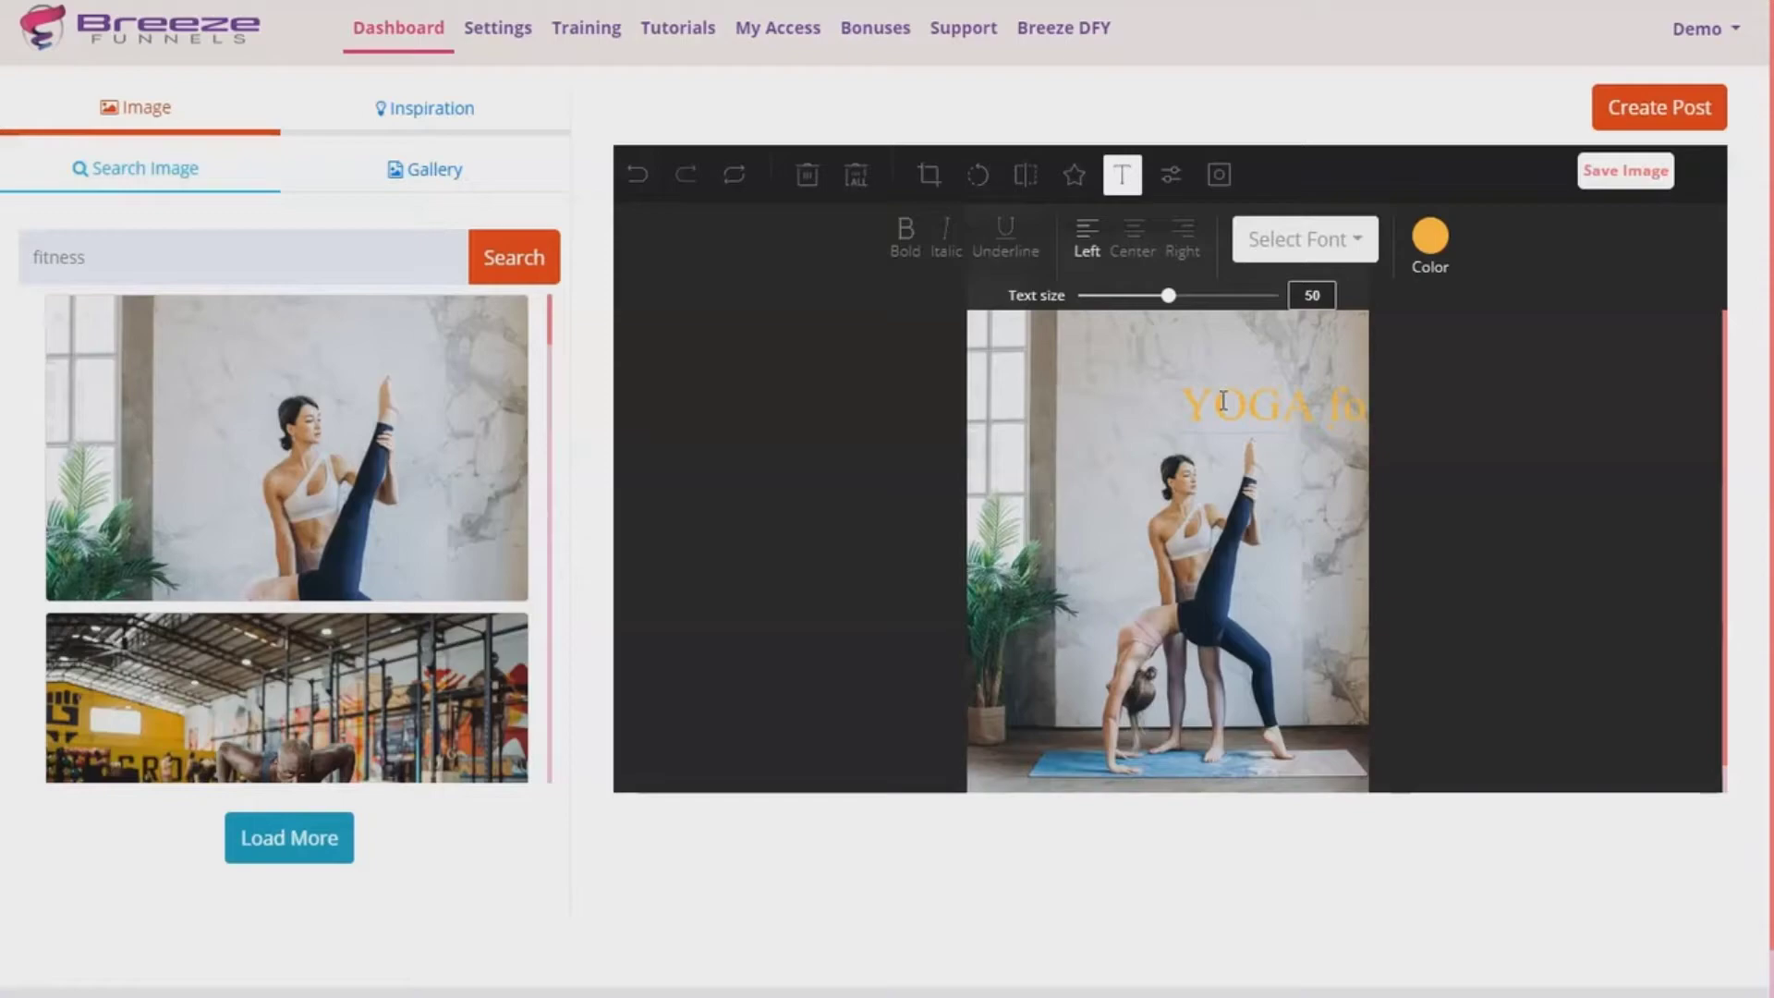
drag(1235, 416, 1061, 365)
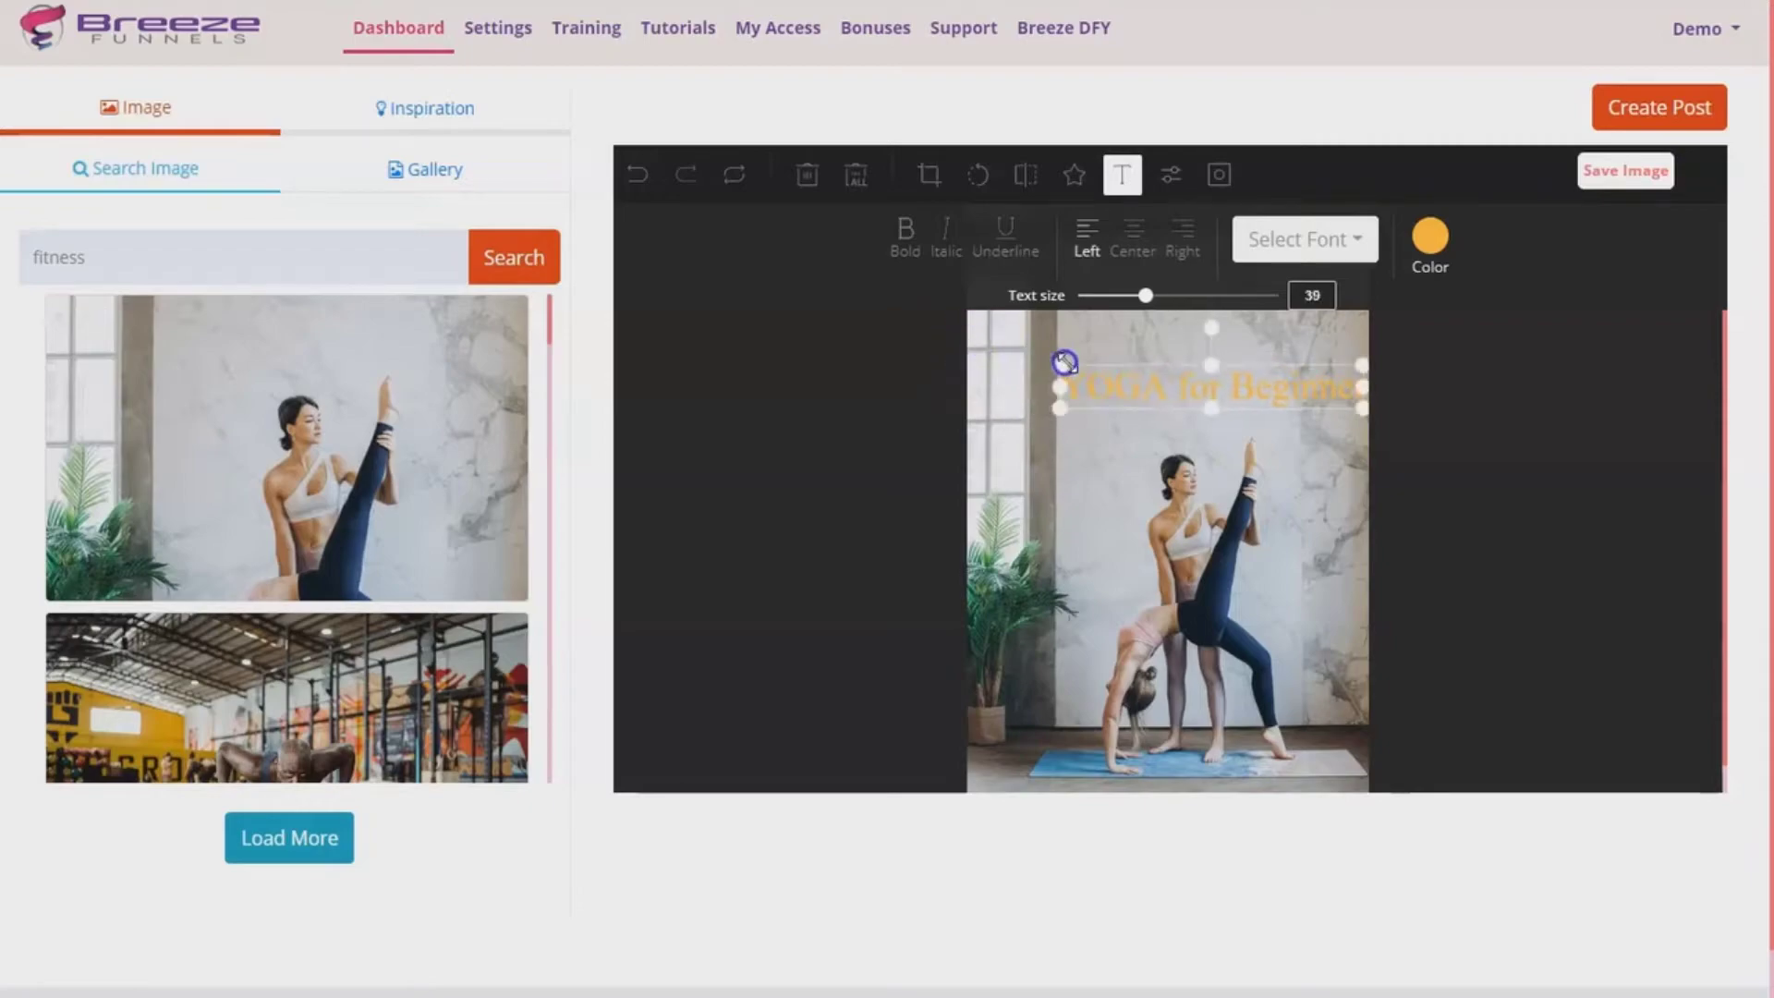
drag(1178, 367, 1160, 350)
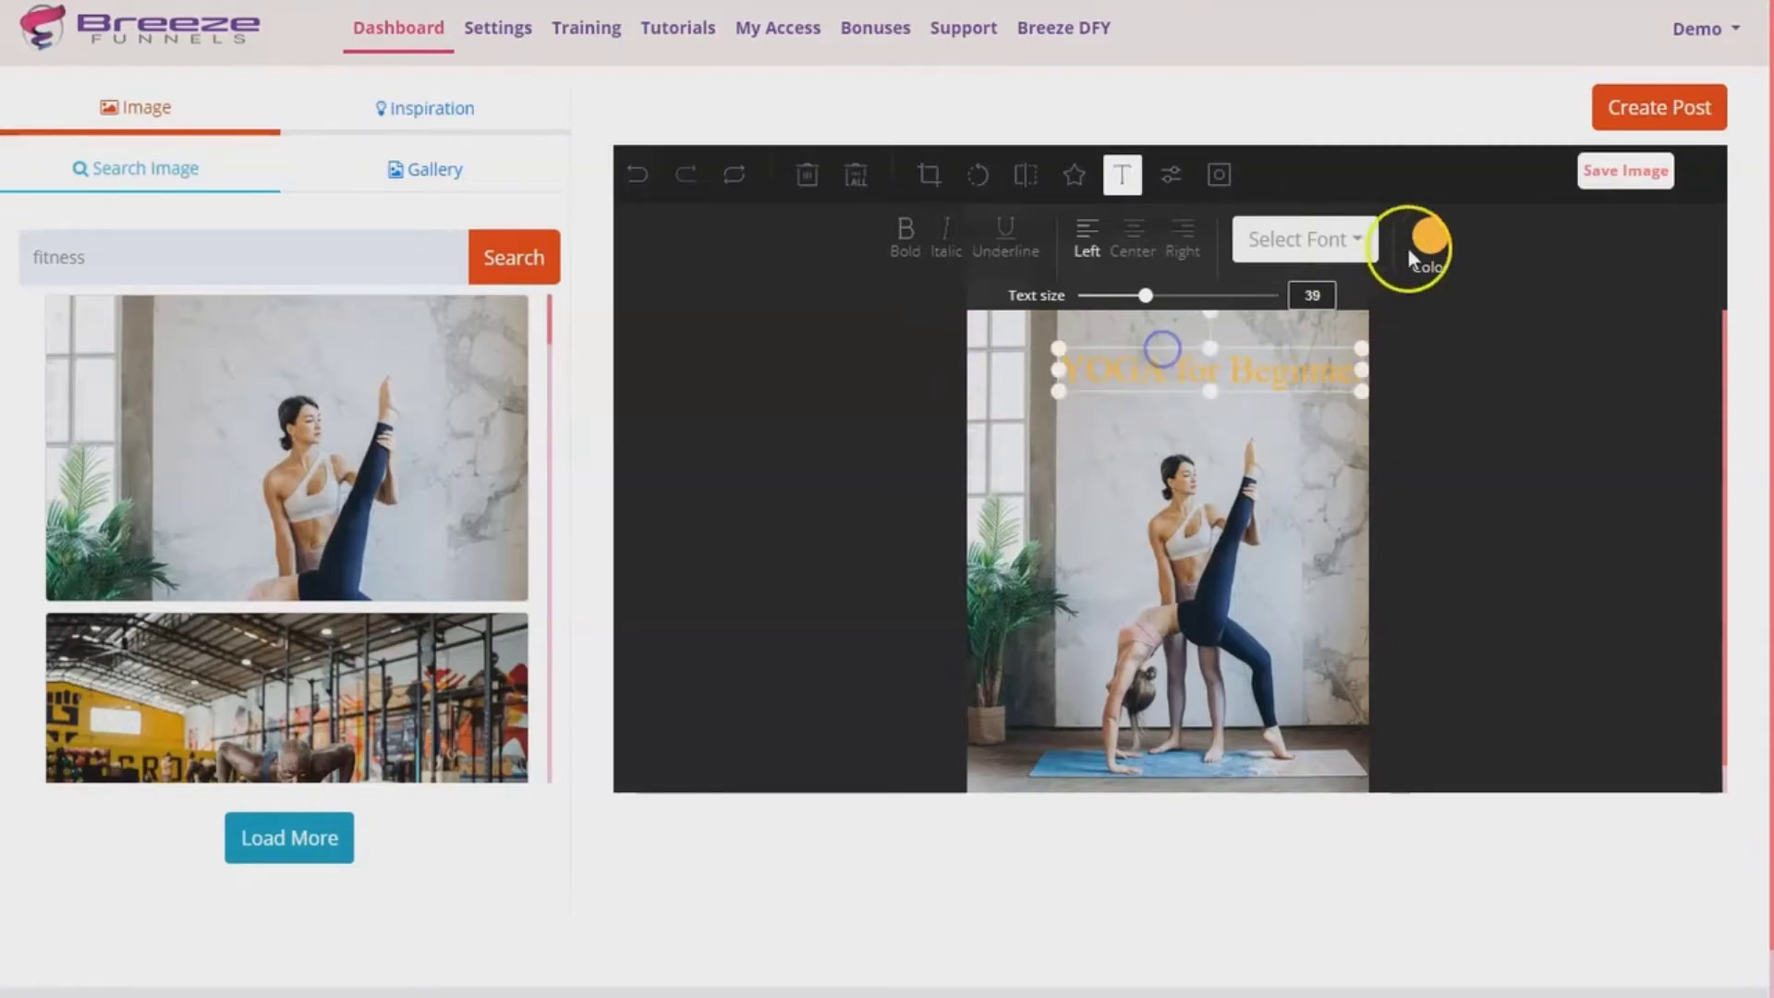
Step: Color the "YOGA for Beginner" text blue and shift it slightly left and down so it fits within the photo
click(1430, 236)
click(1444, 308)
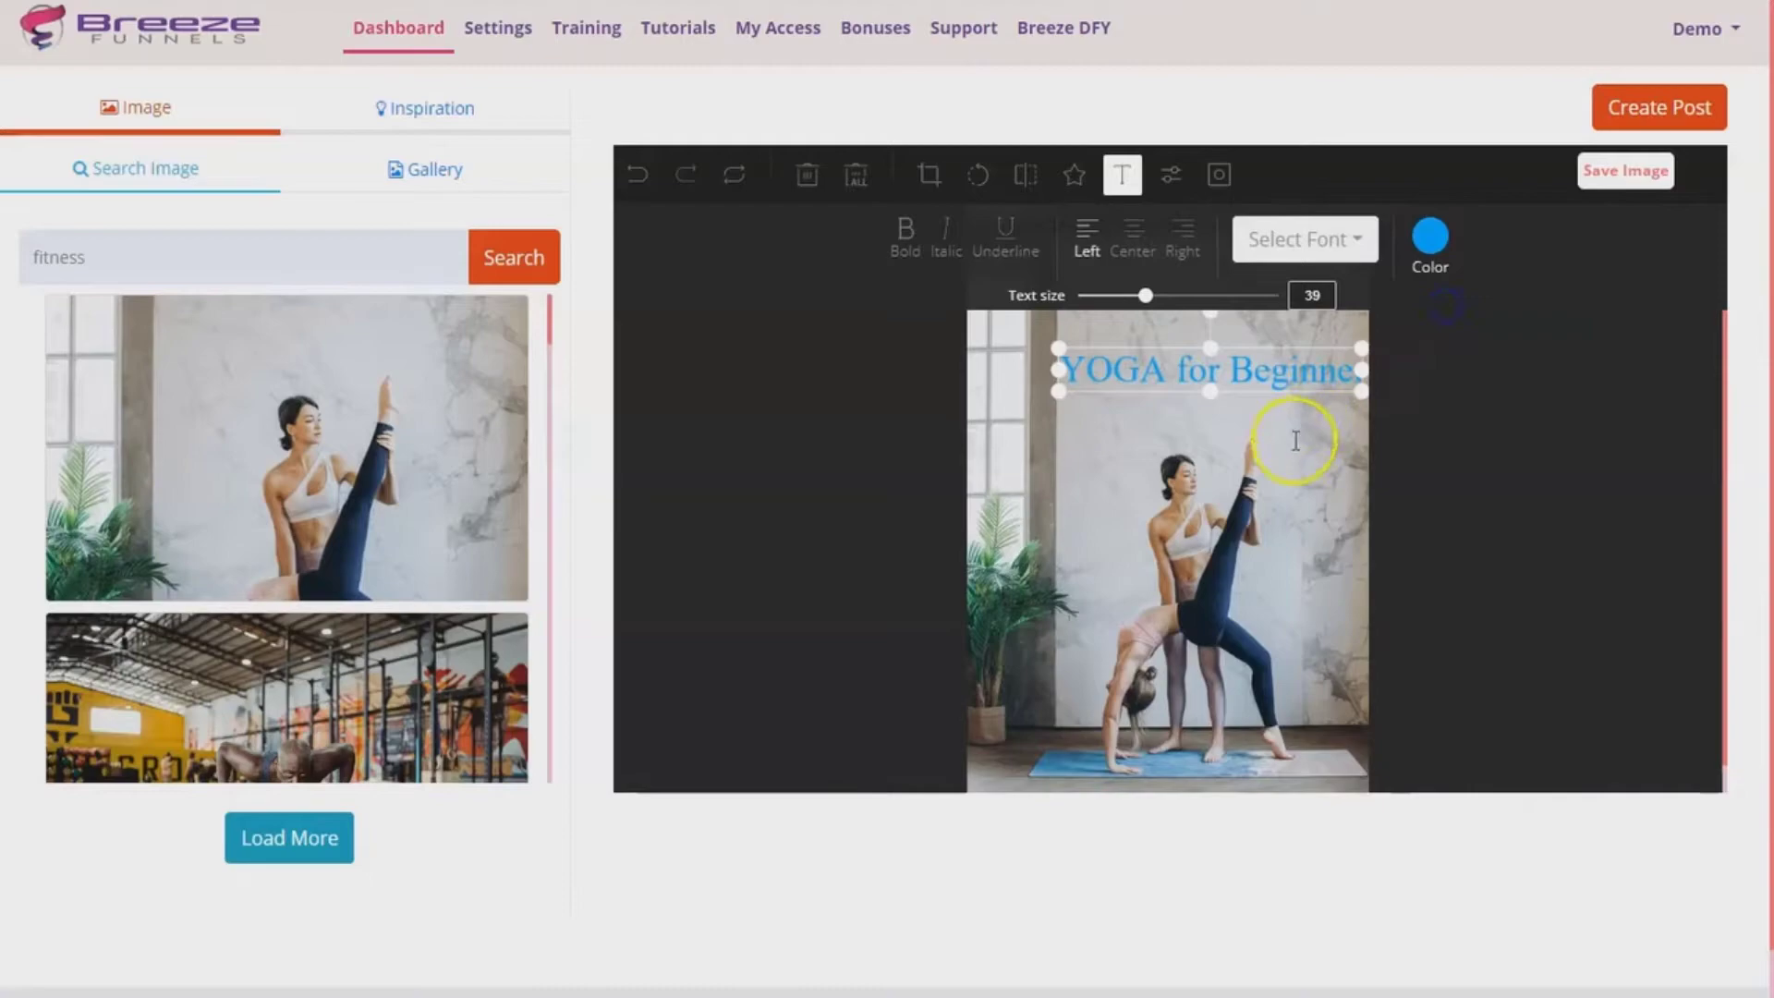
drag(1288, 354, 1267, 369)
click(1318, 463)
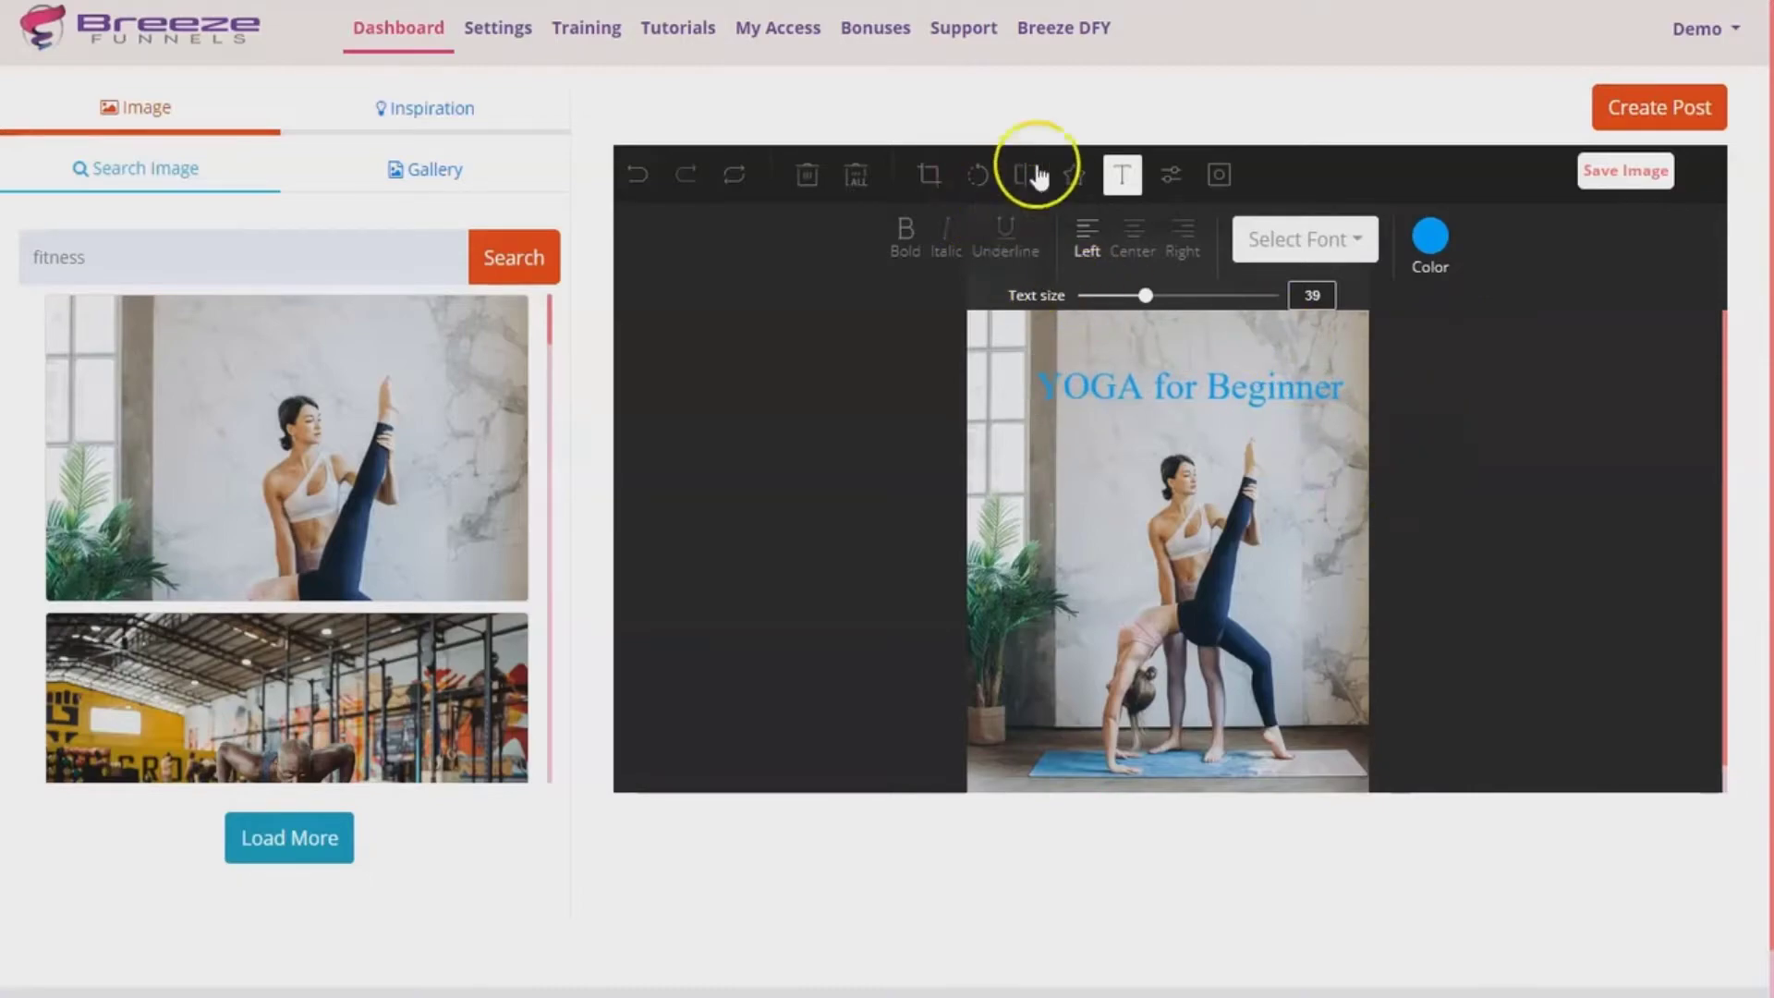
Step: Review the image editor's icon, filter, rotate and crop tools, cancel cropping, and return to the Text tool
click(1074, 175)
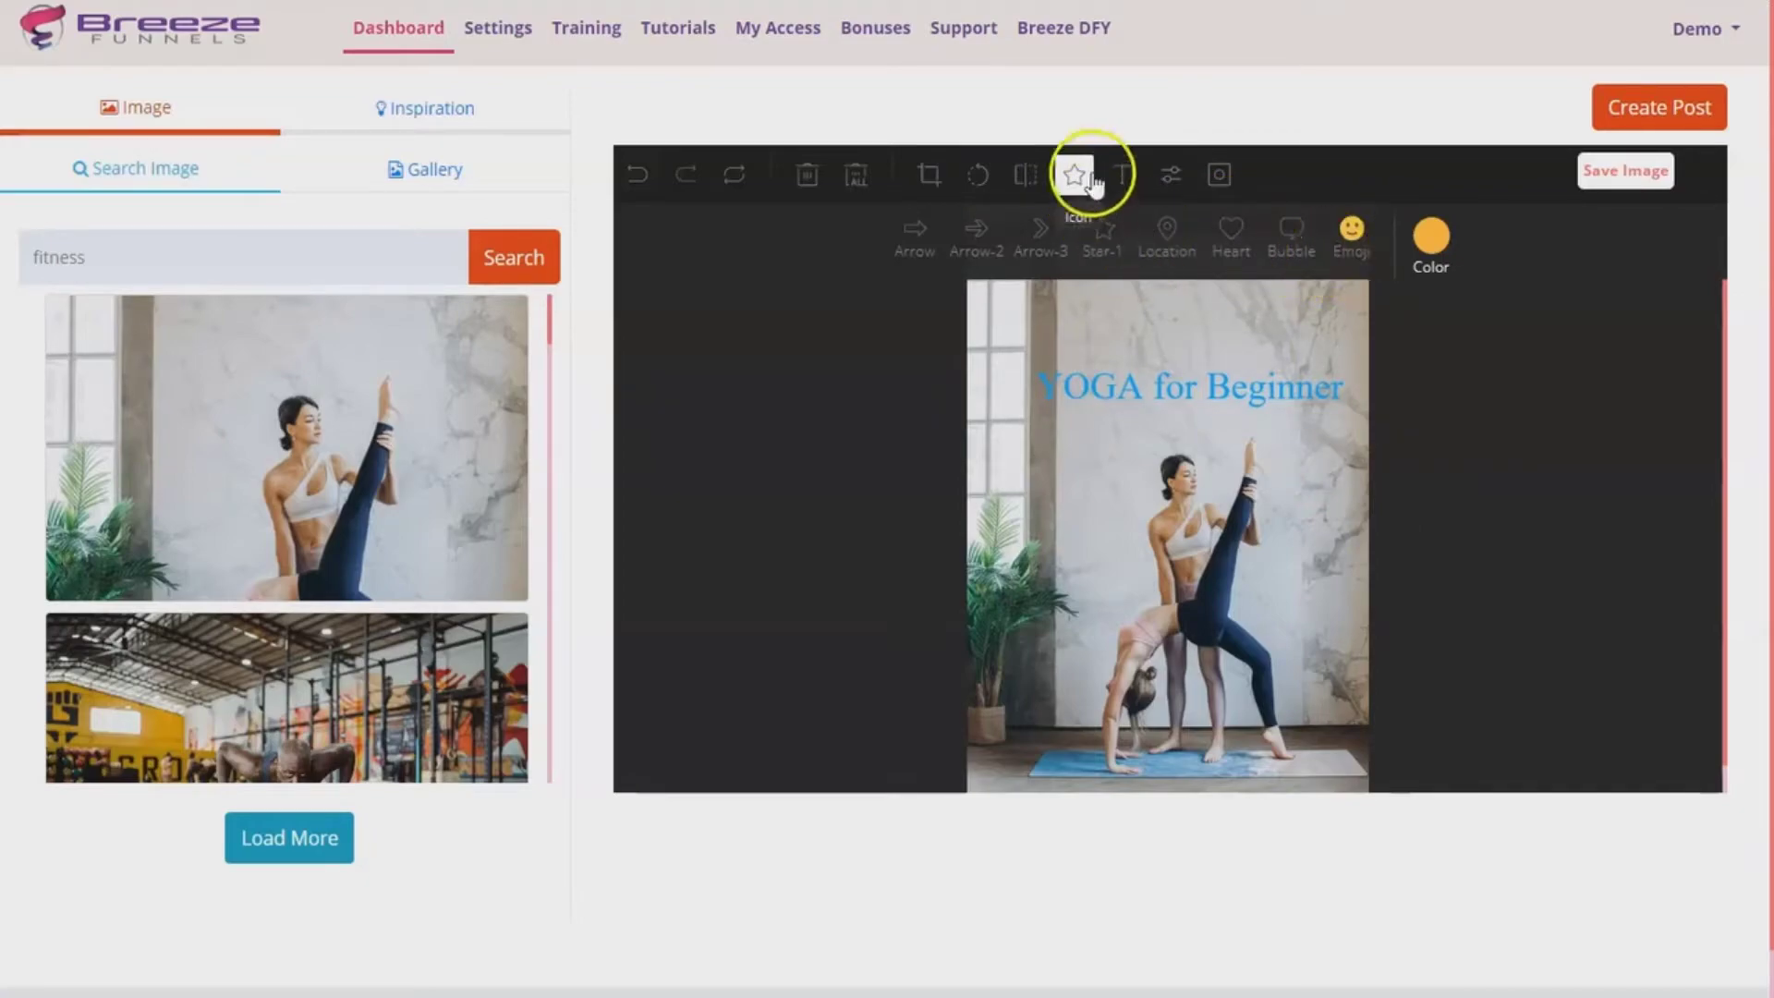
click(1122, 184)
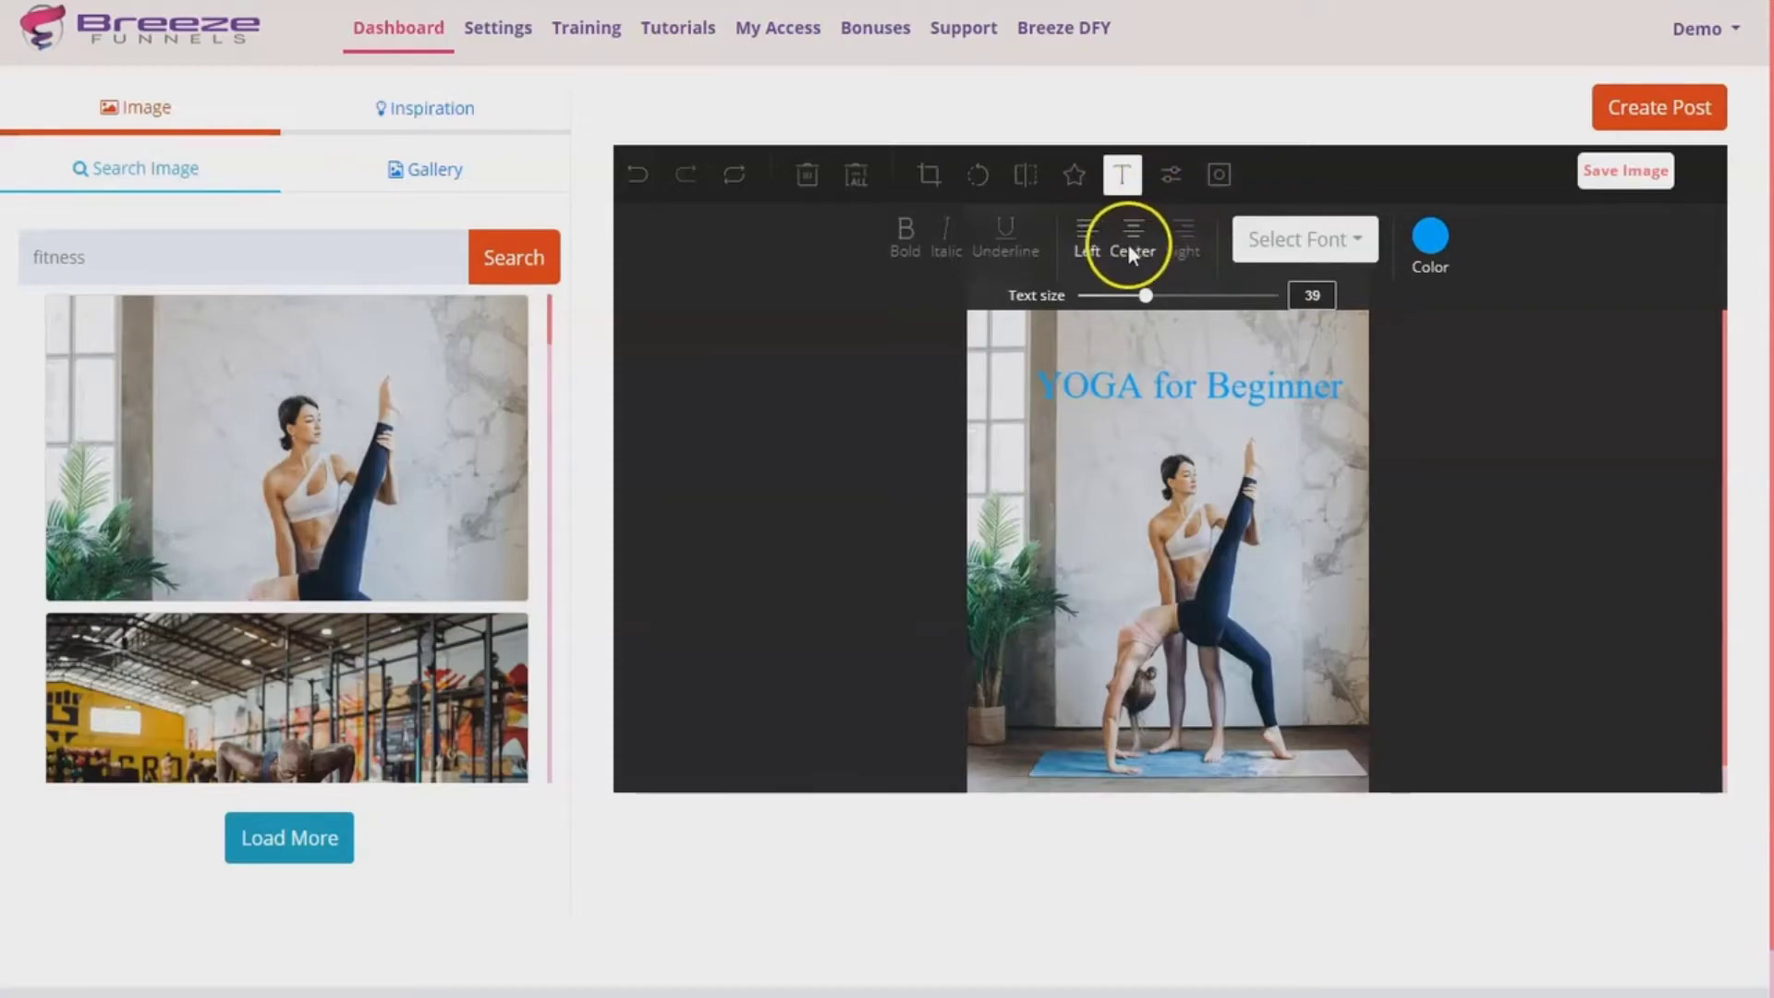
click(1171, 180)
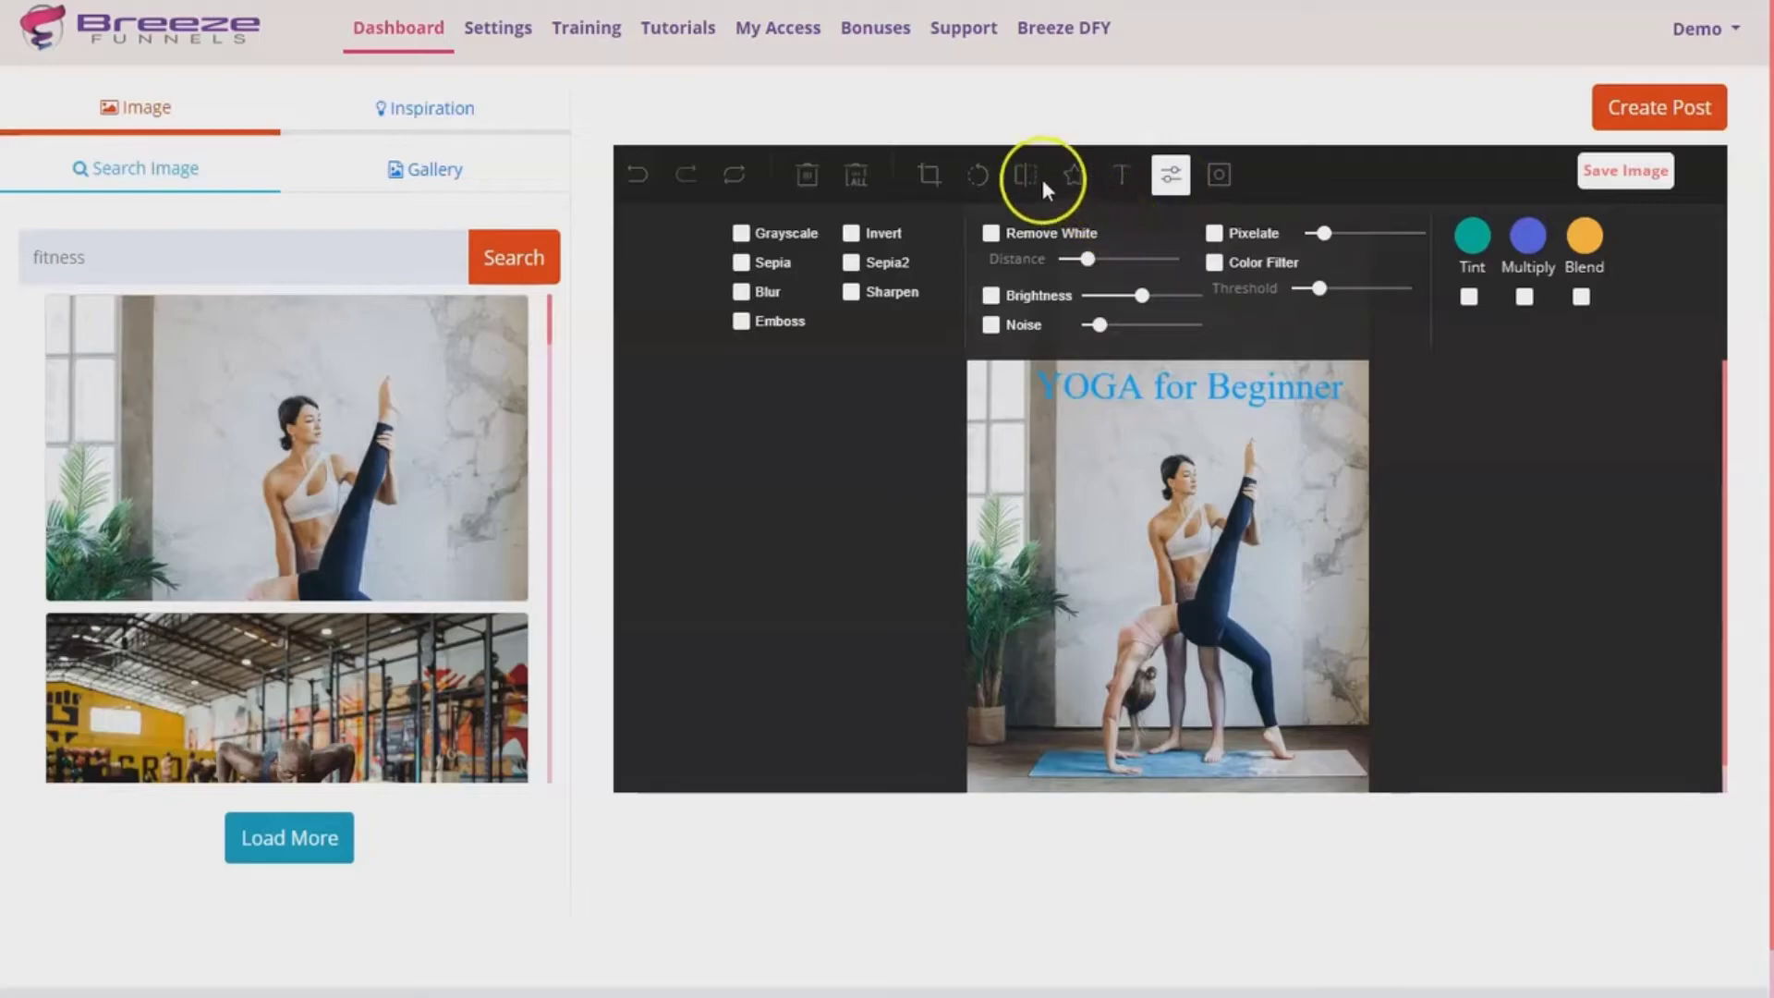
click(975, 175)
click(929, 176)
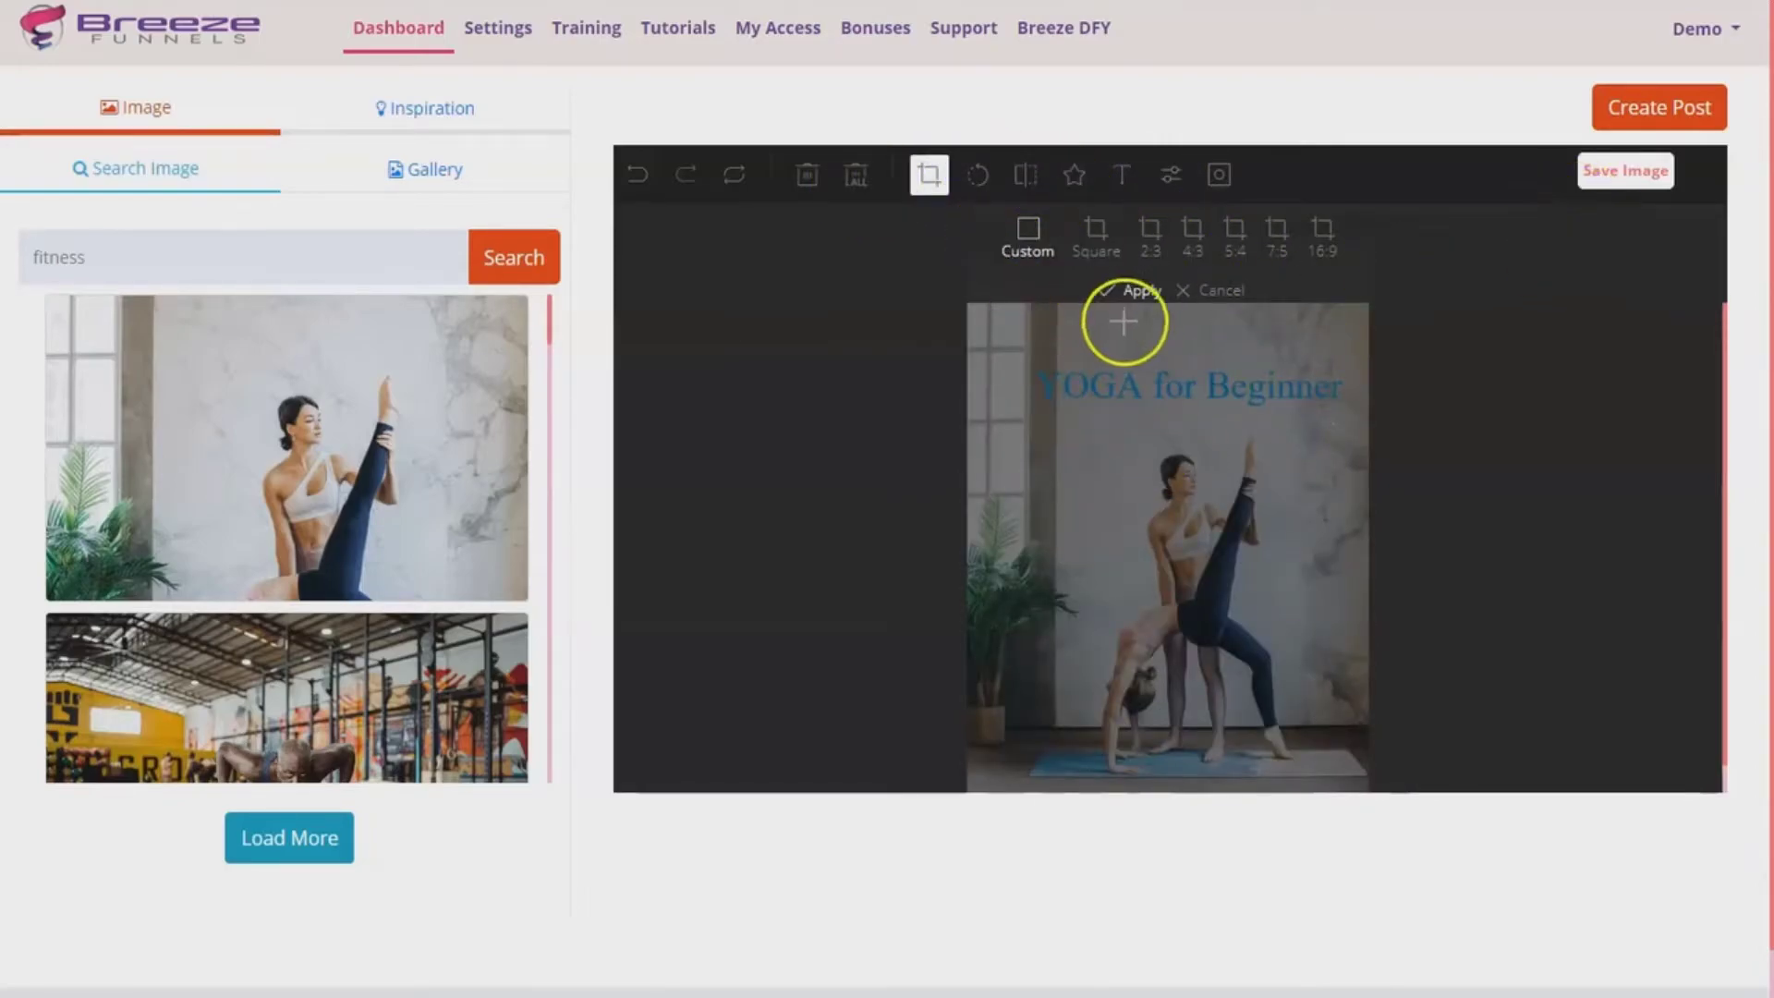
click(1219, 289)
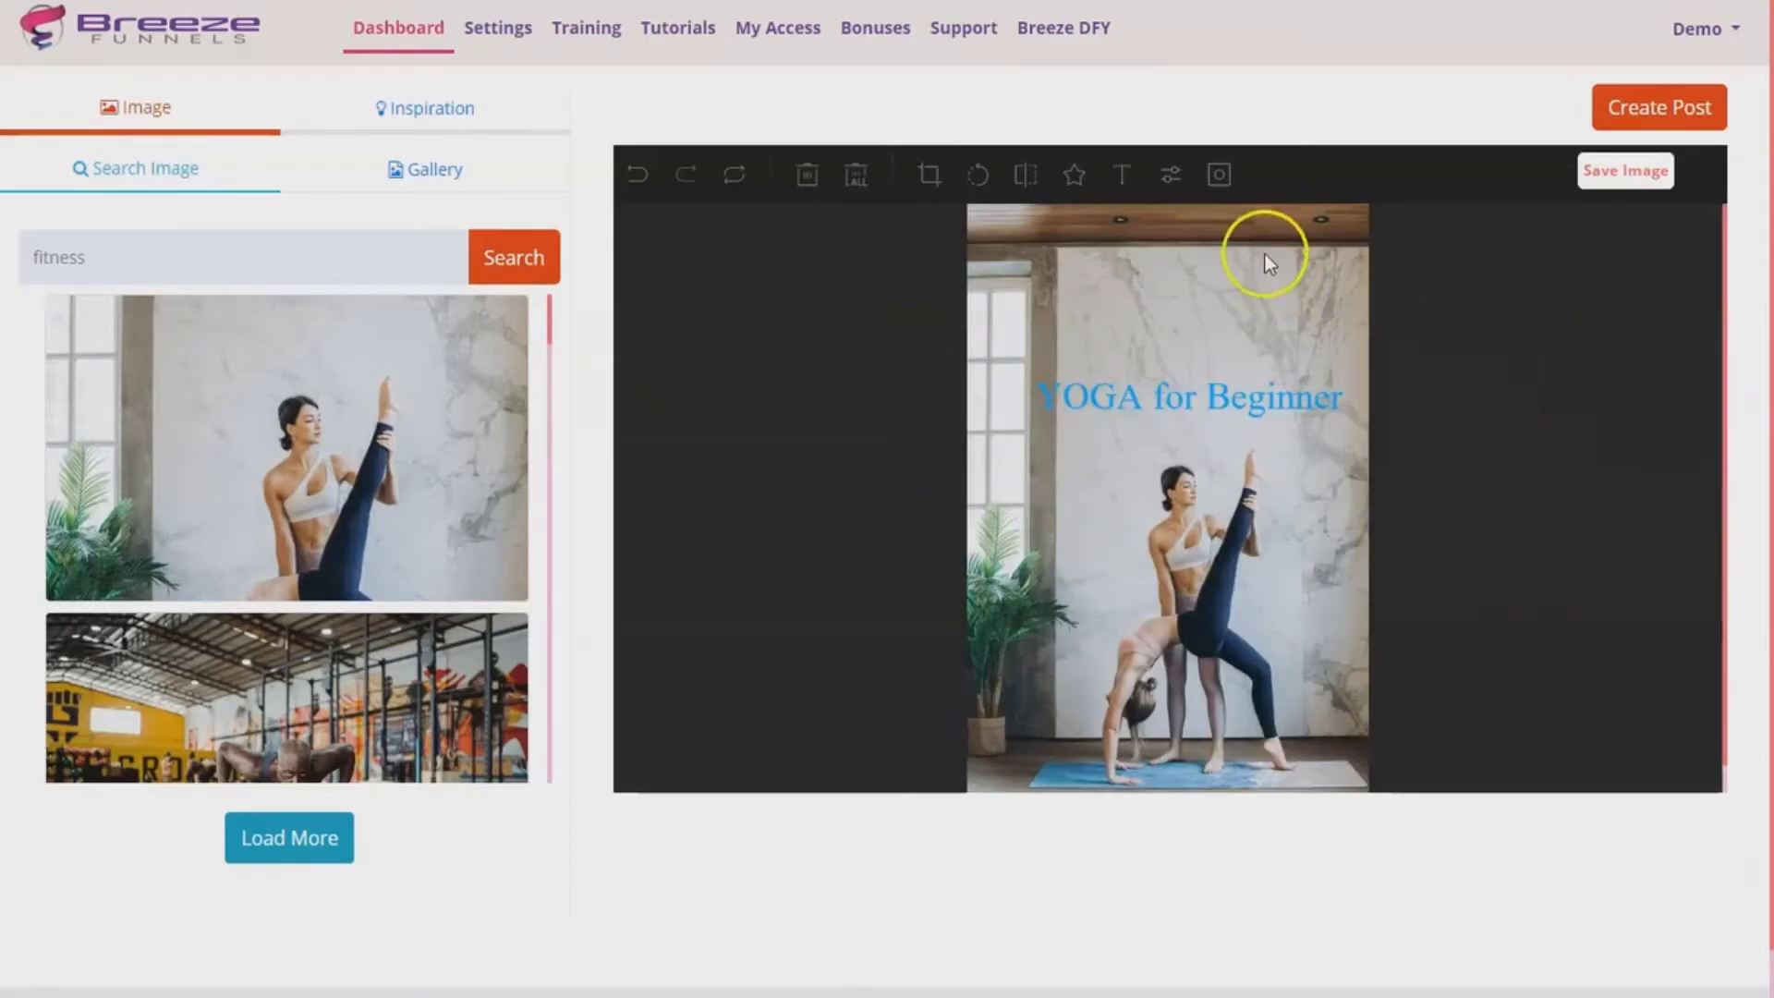
click(1121, 175)
Step: Check the gallery's image upload area and size limits, and return to the stock image search
scroll(308, 312, down, 1)
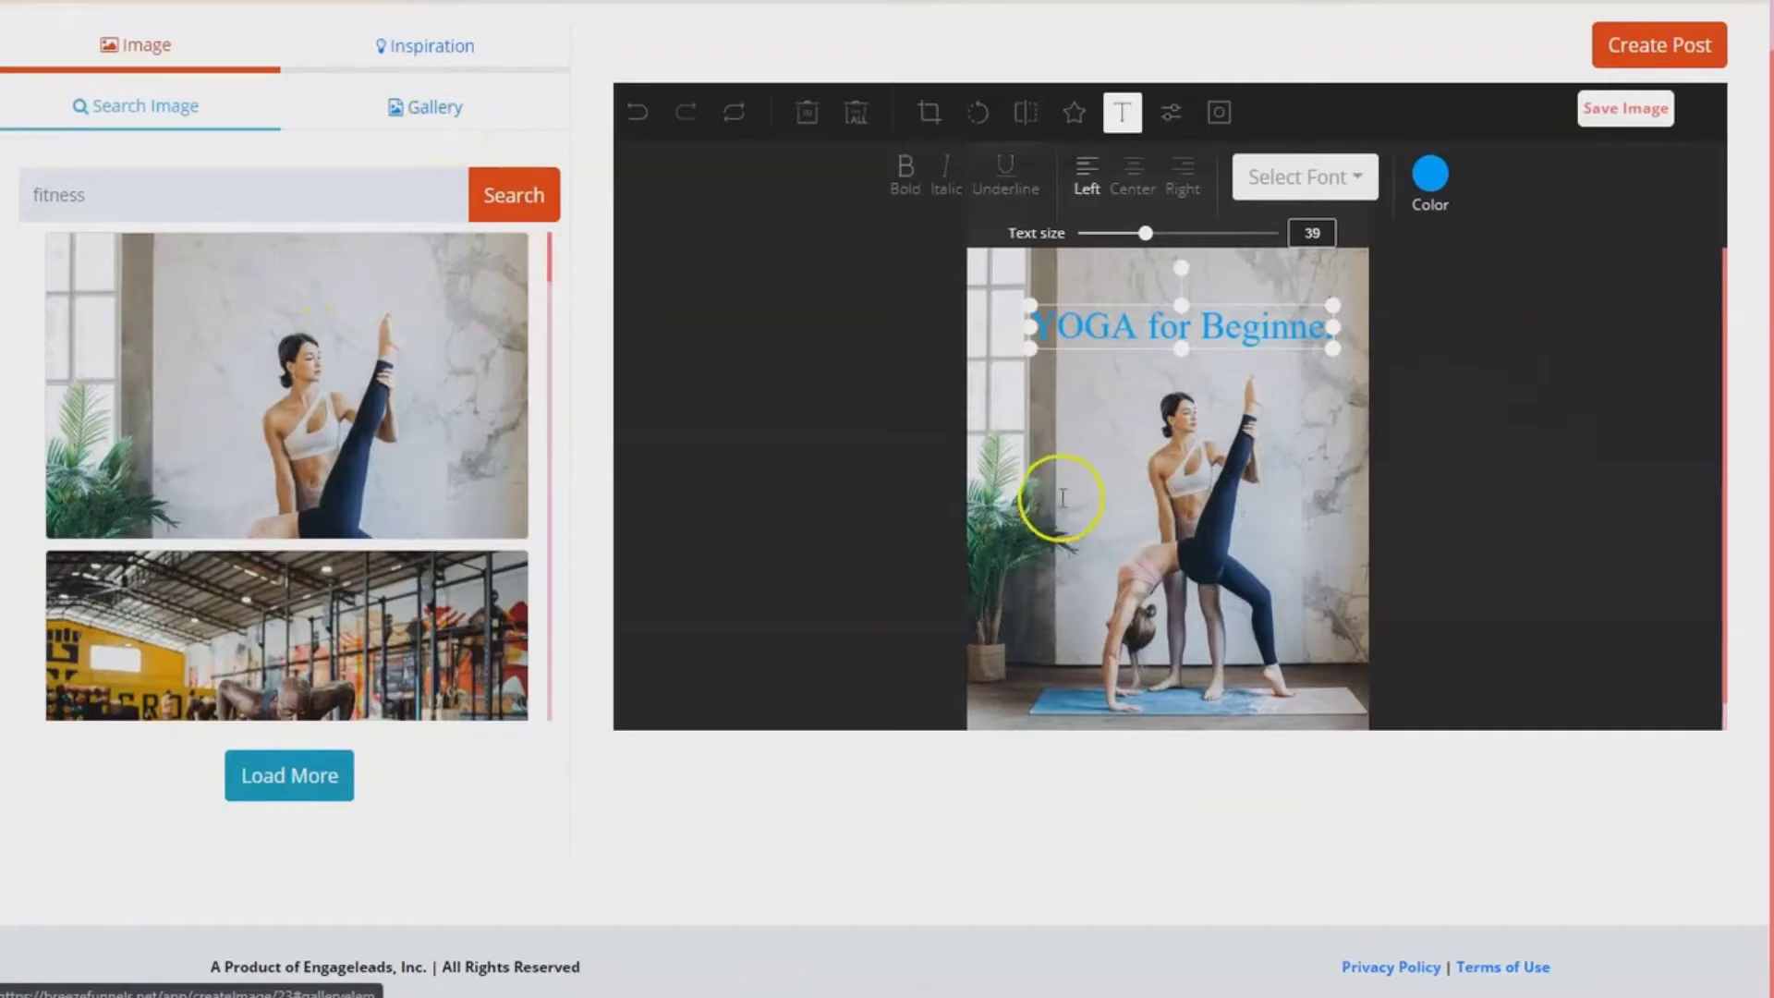
click(436, 101)
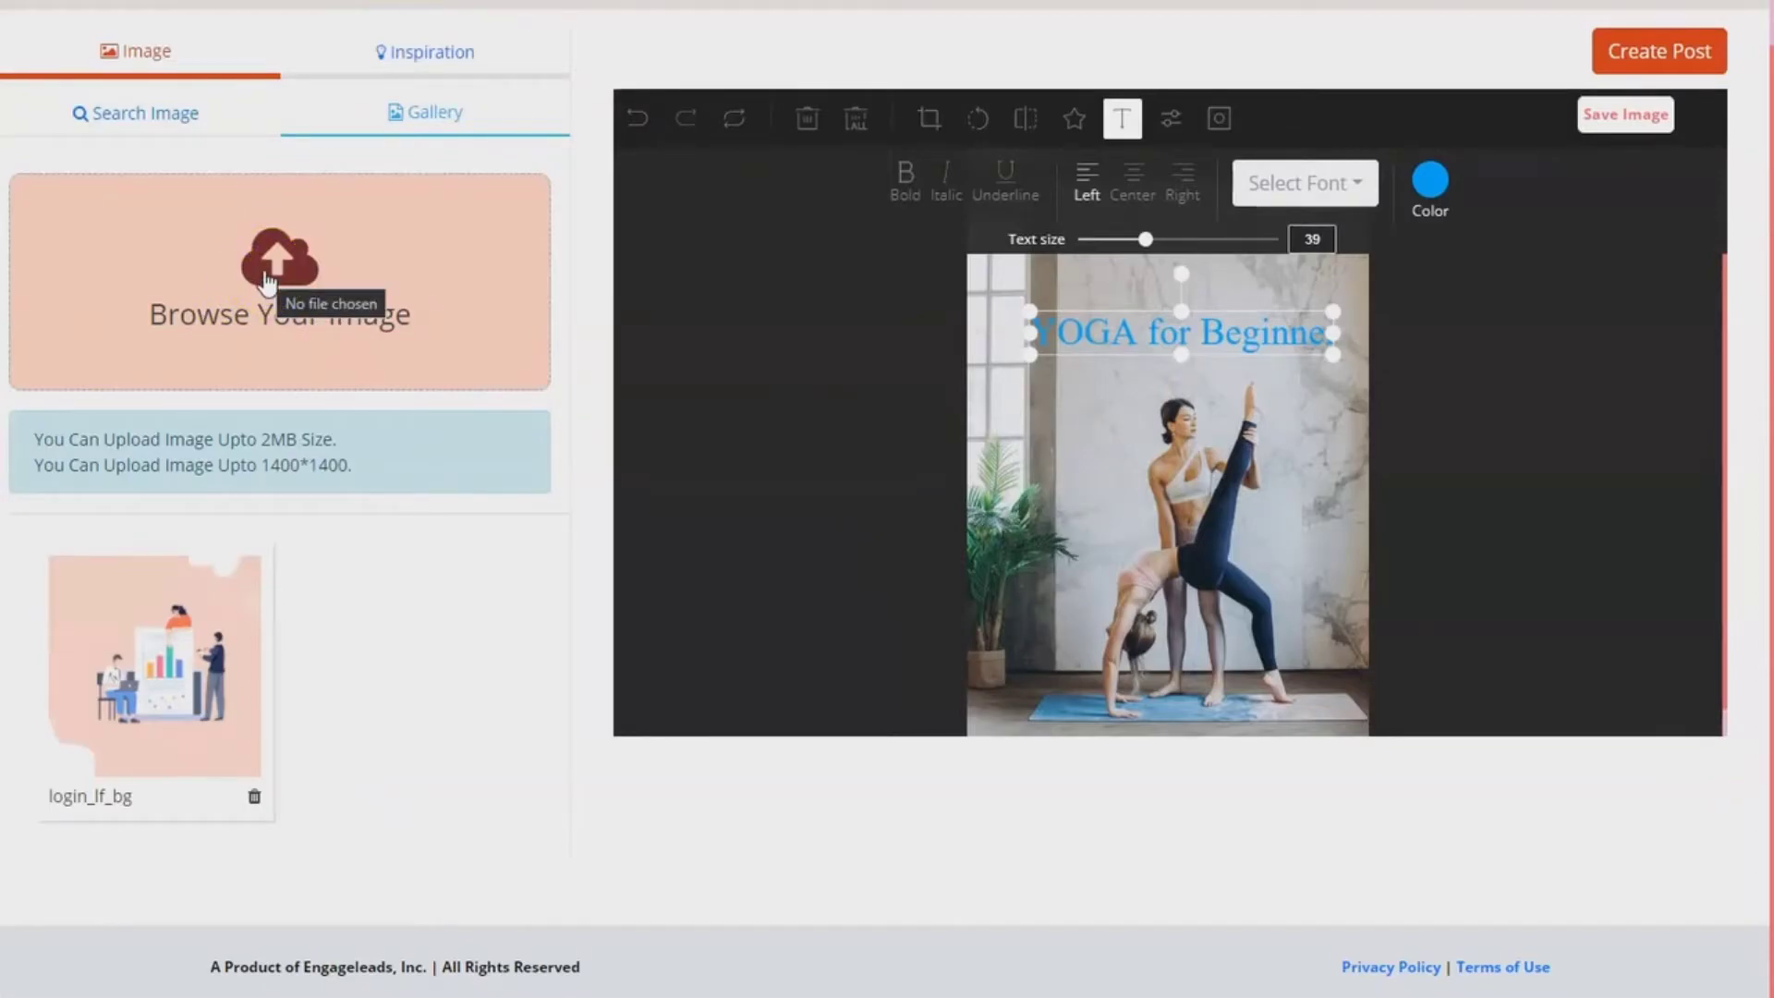
click(139, 116)
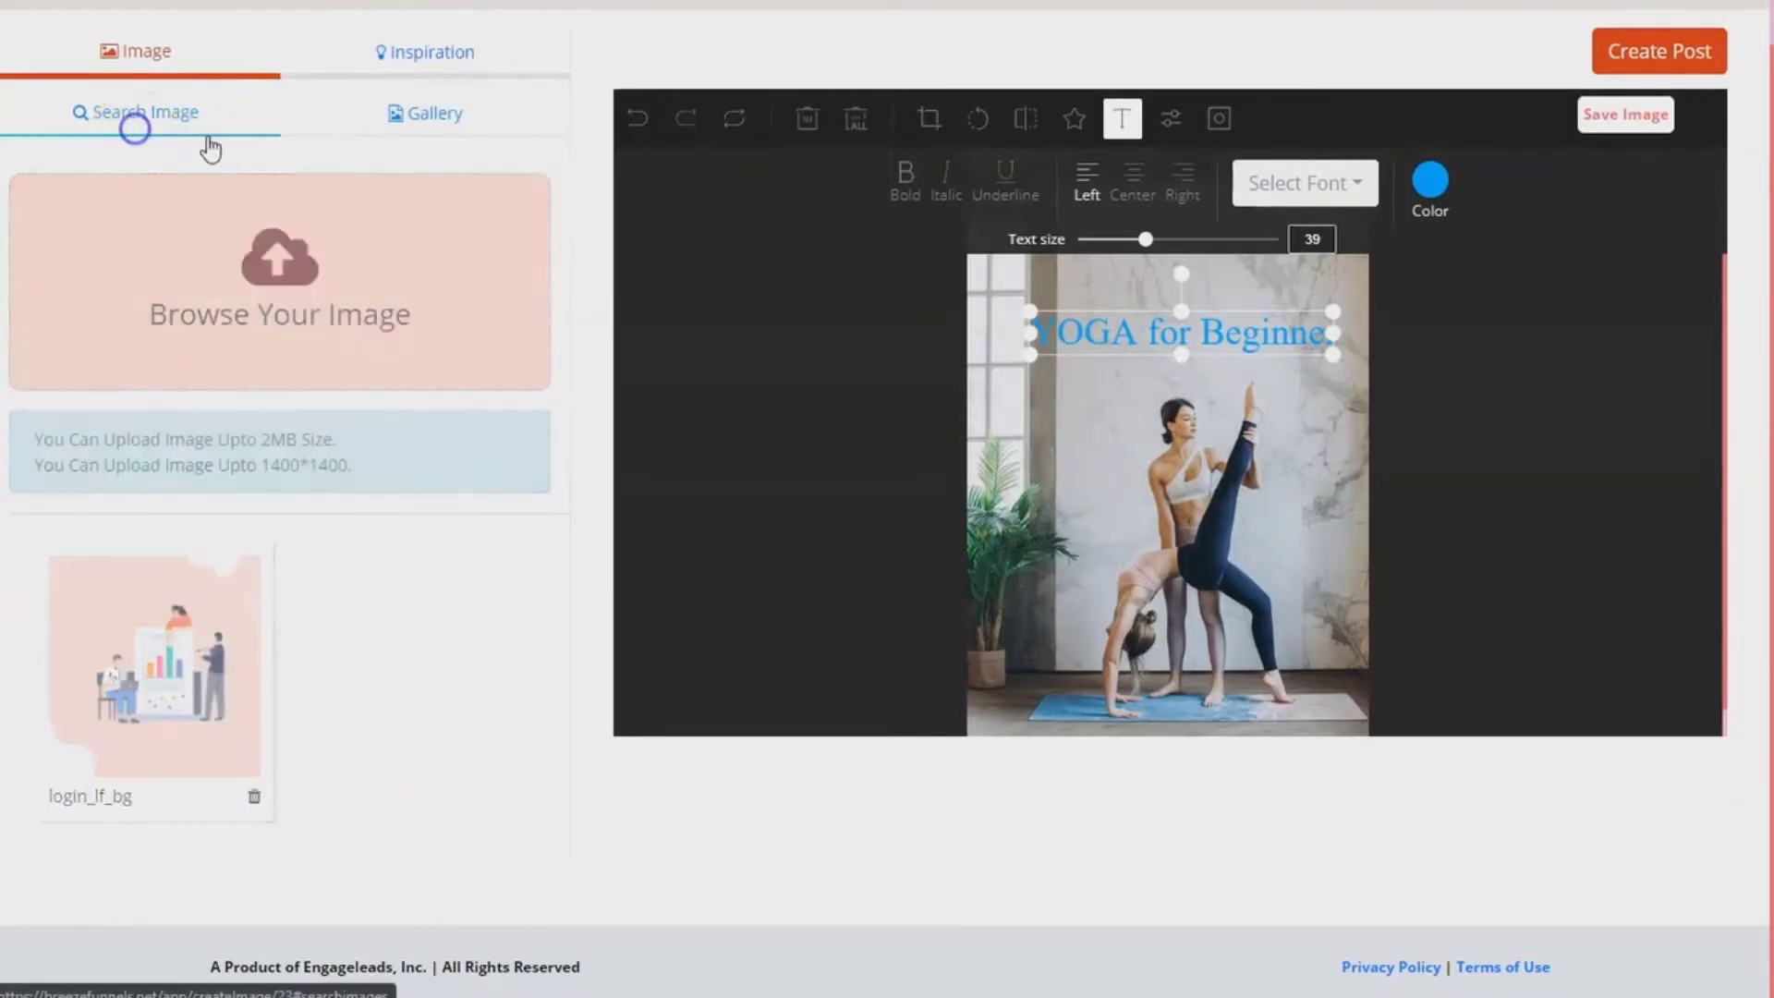
Step: Save the edited yoga image and create a post from it
click(1626, 116)
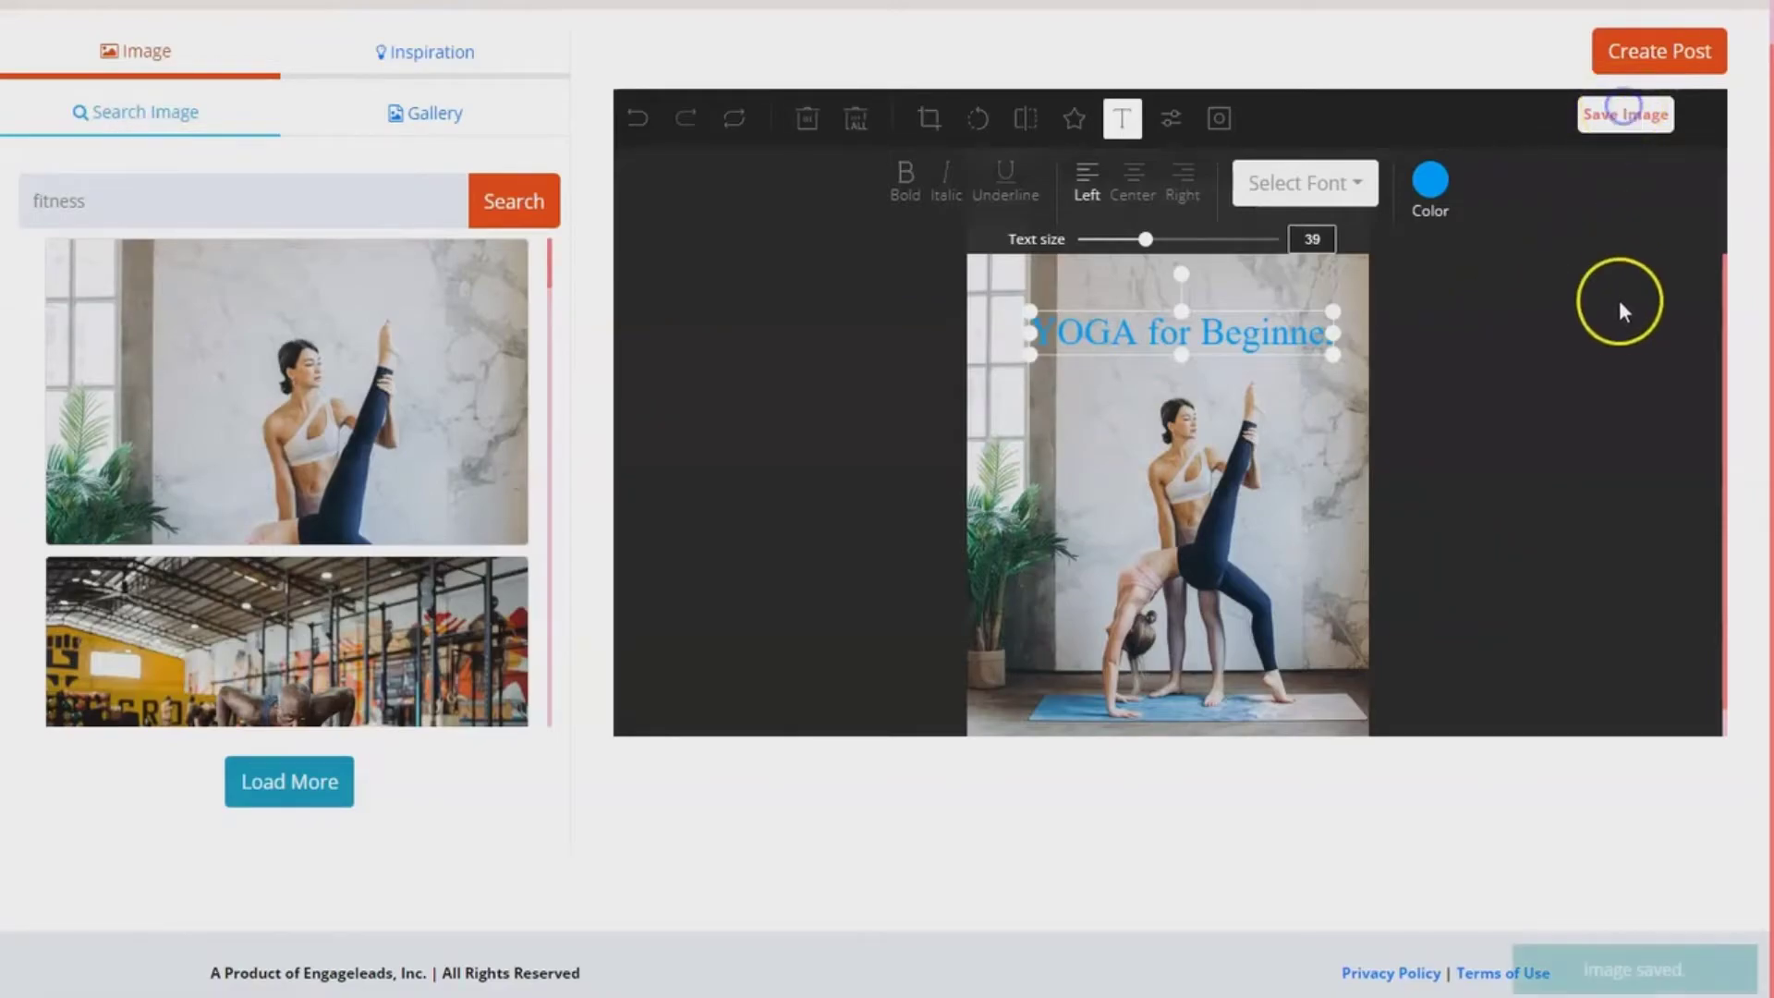
click(1678, 53)
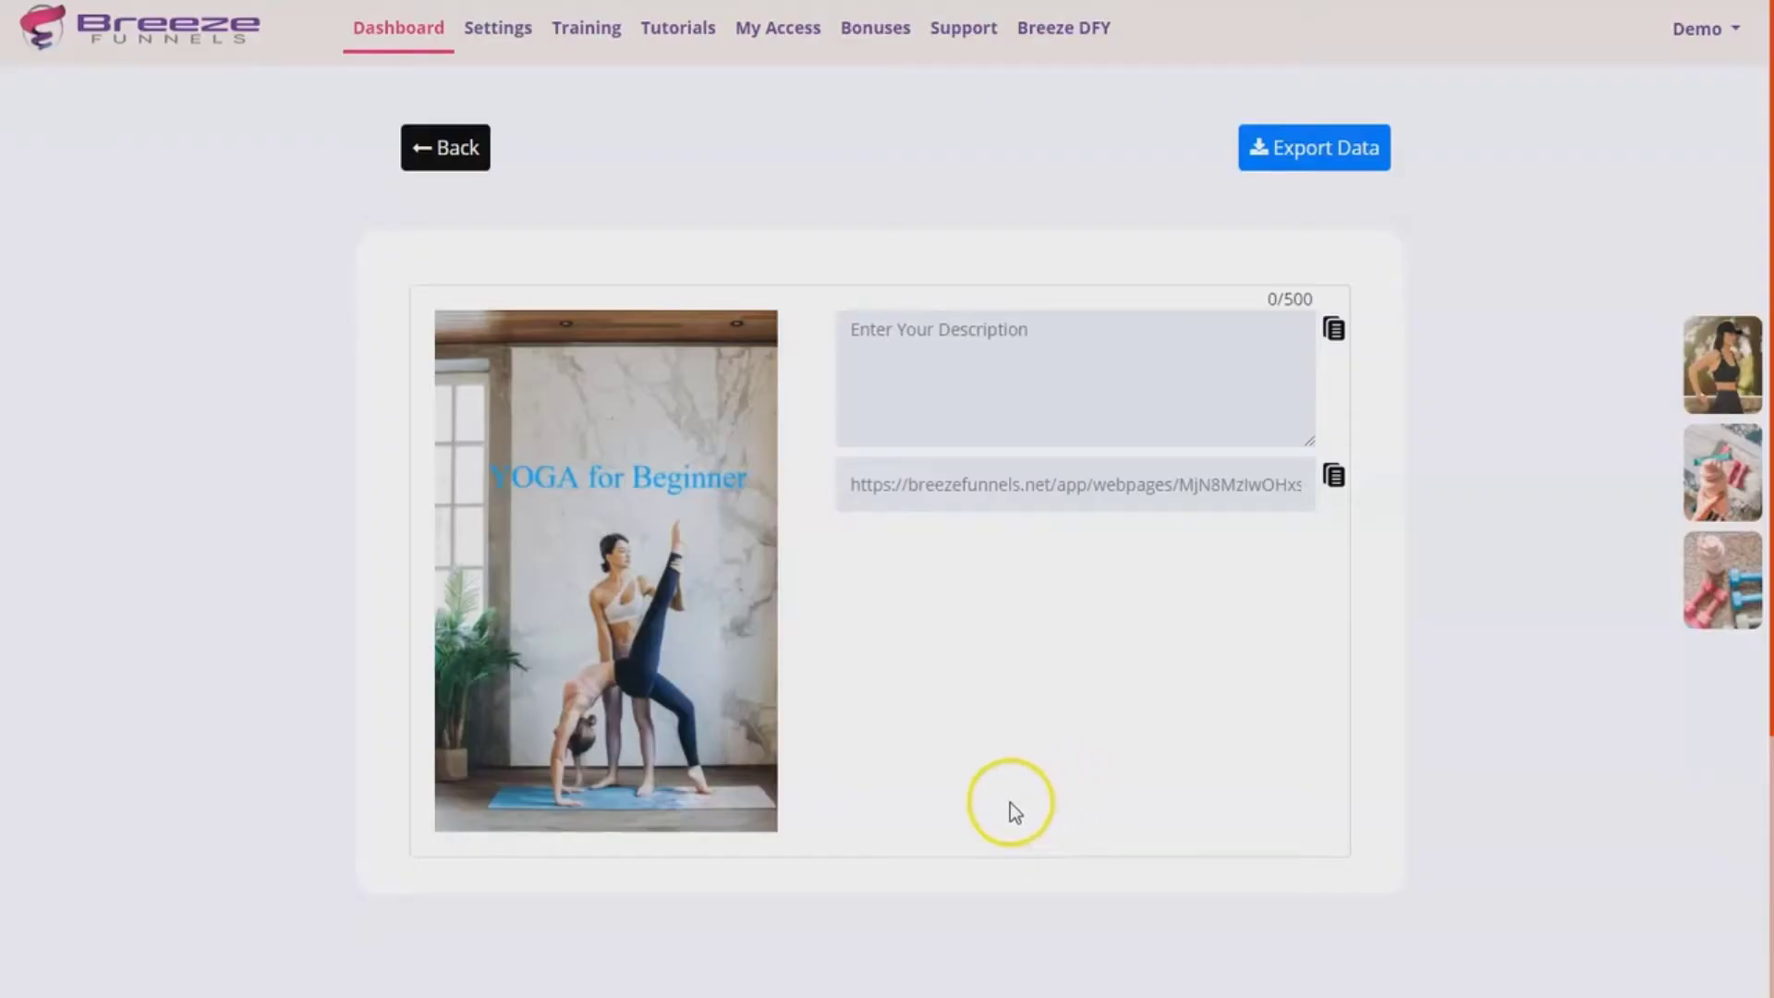
Step: Fill the post description with the text retrieved from the pink dumbbells inspiration pin and start a new line after it
mouse_move(664, 541)
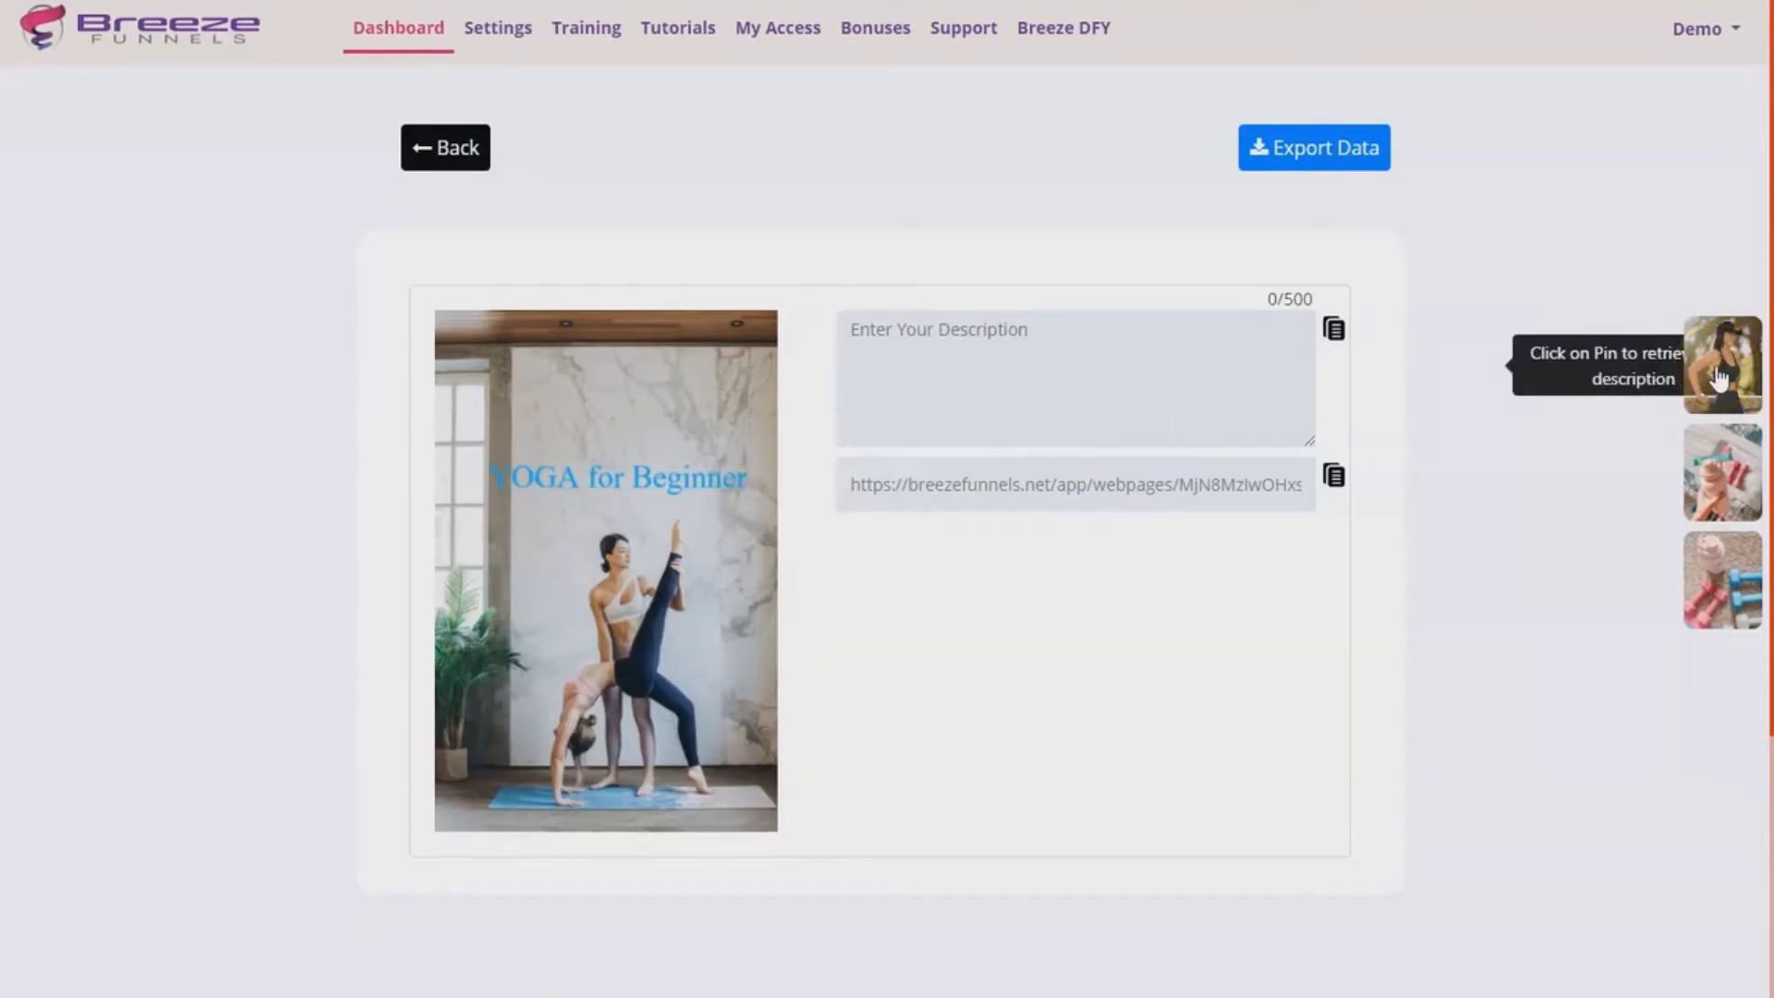
click(1724, 562)
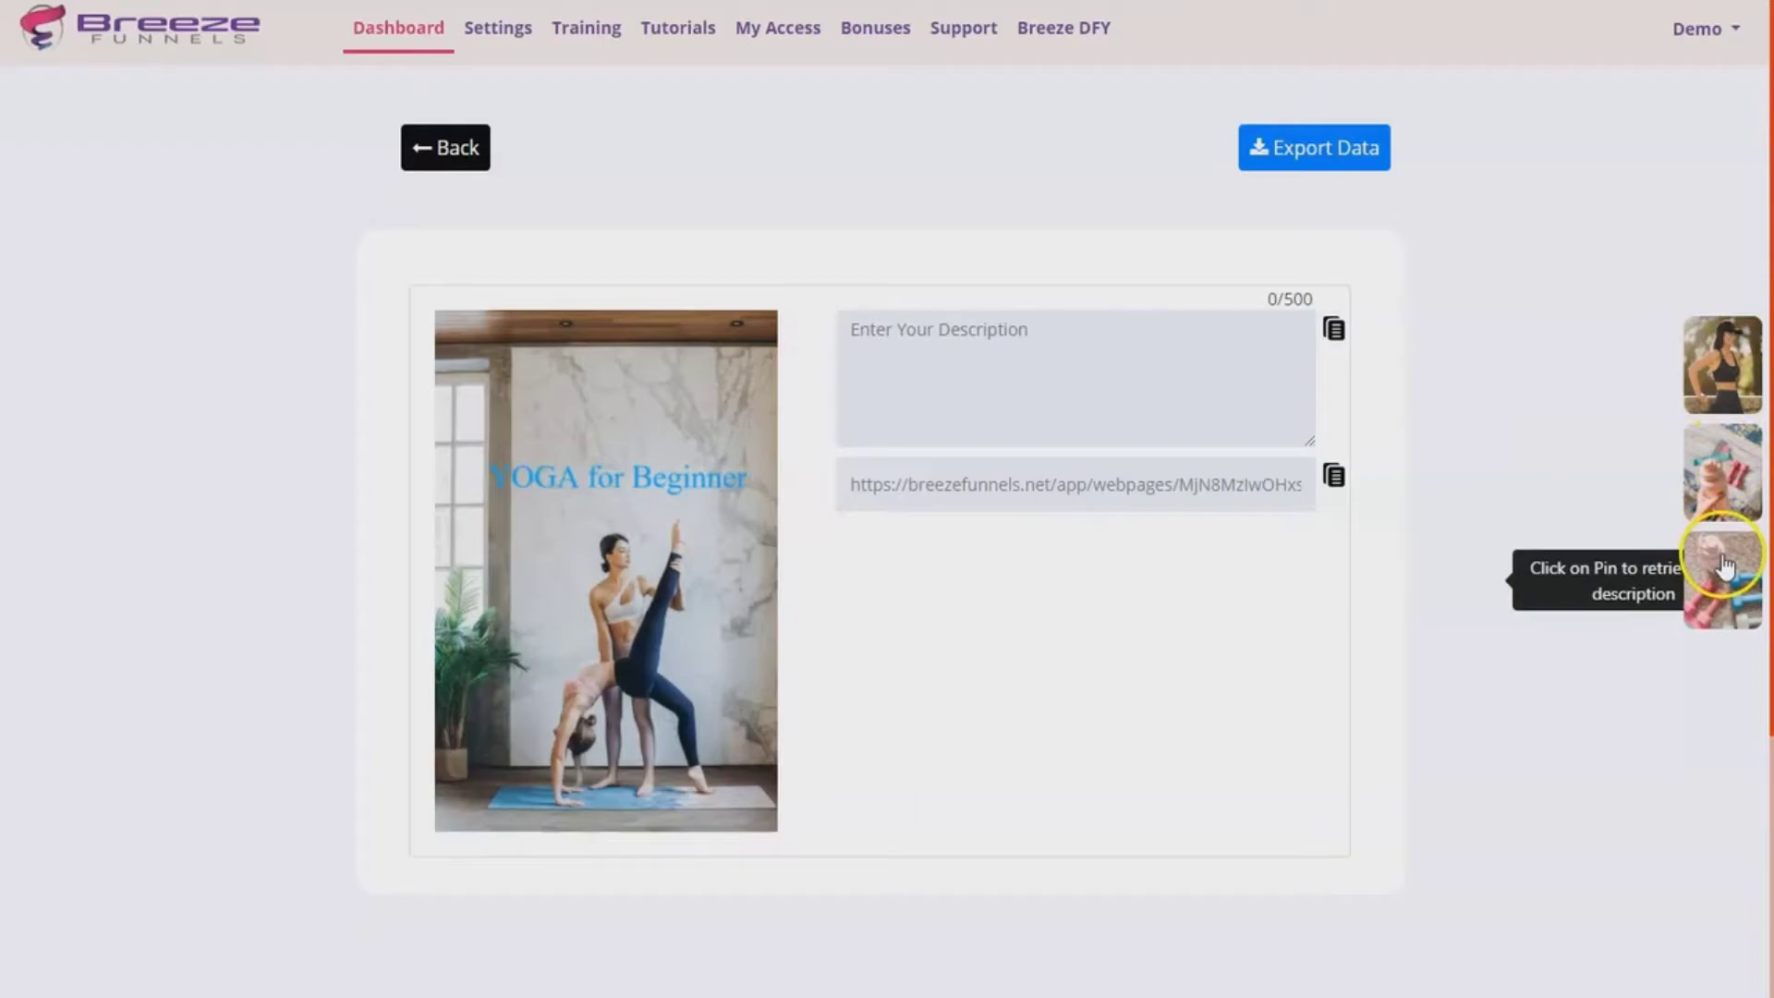
click(1723, 608)
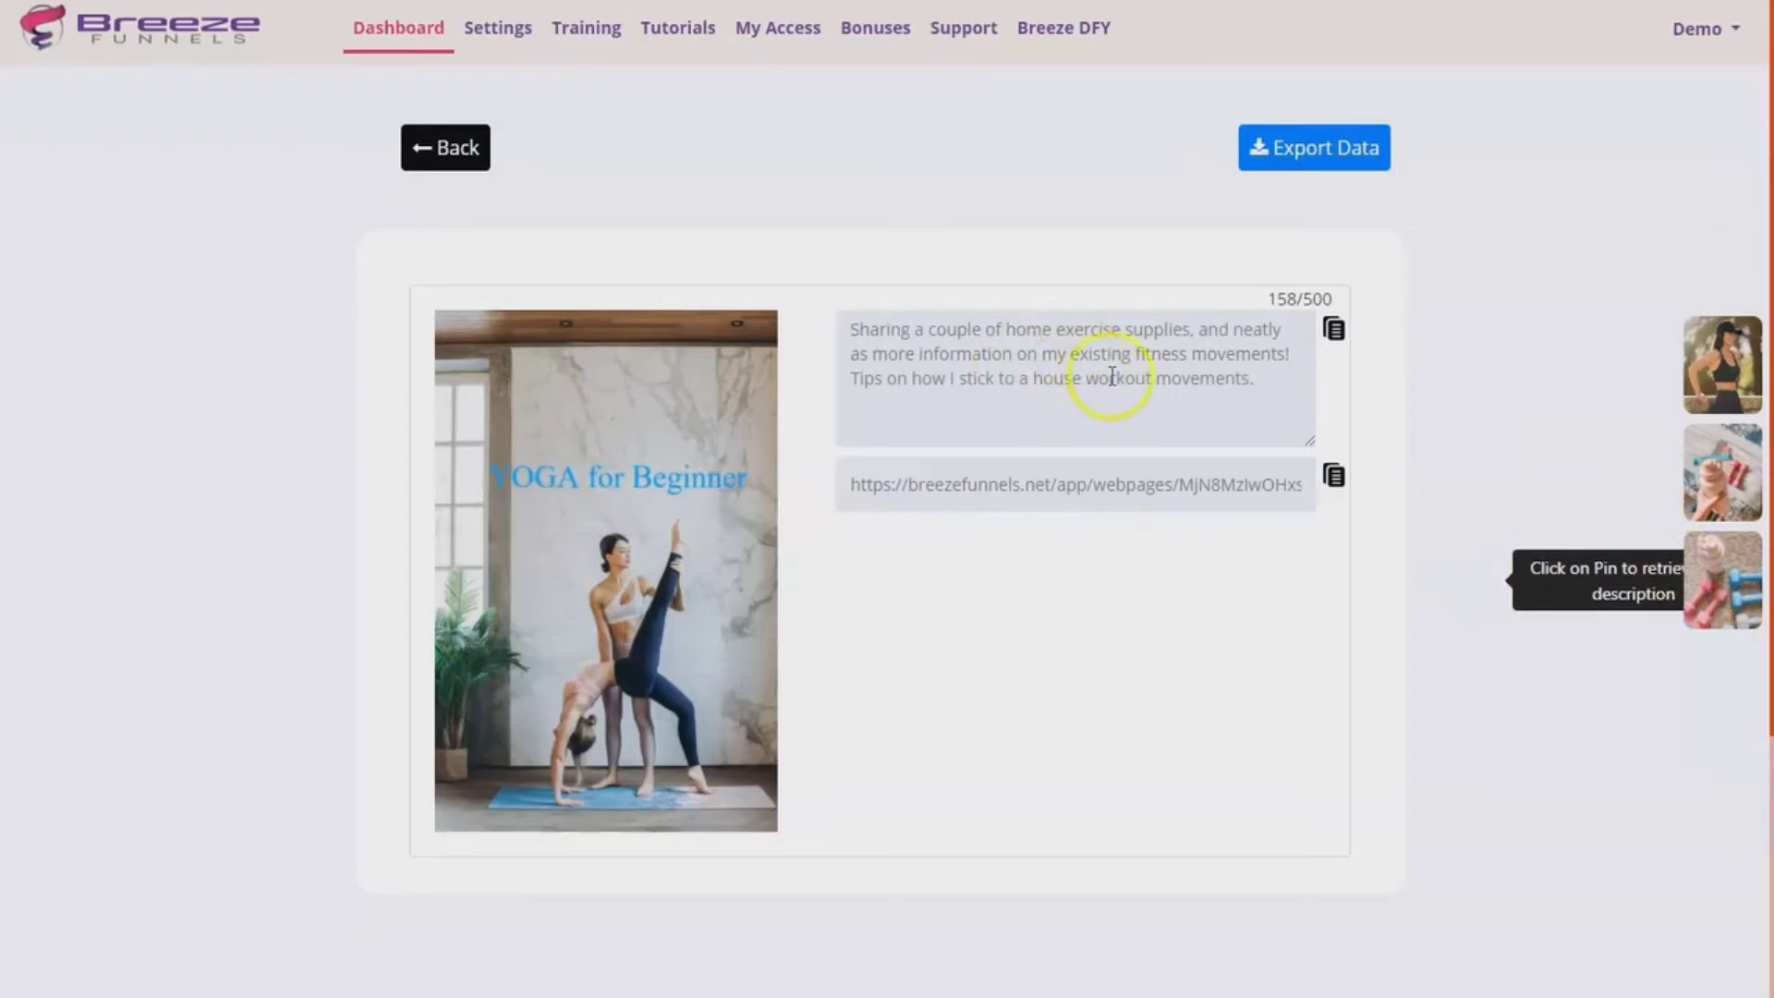
click(1311, 370)
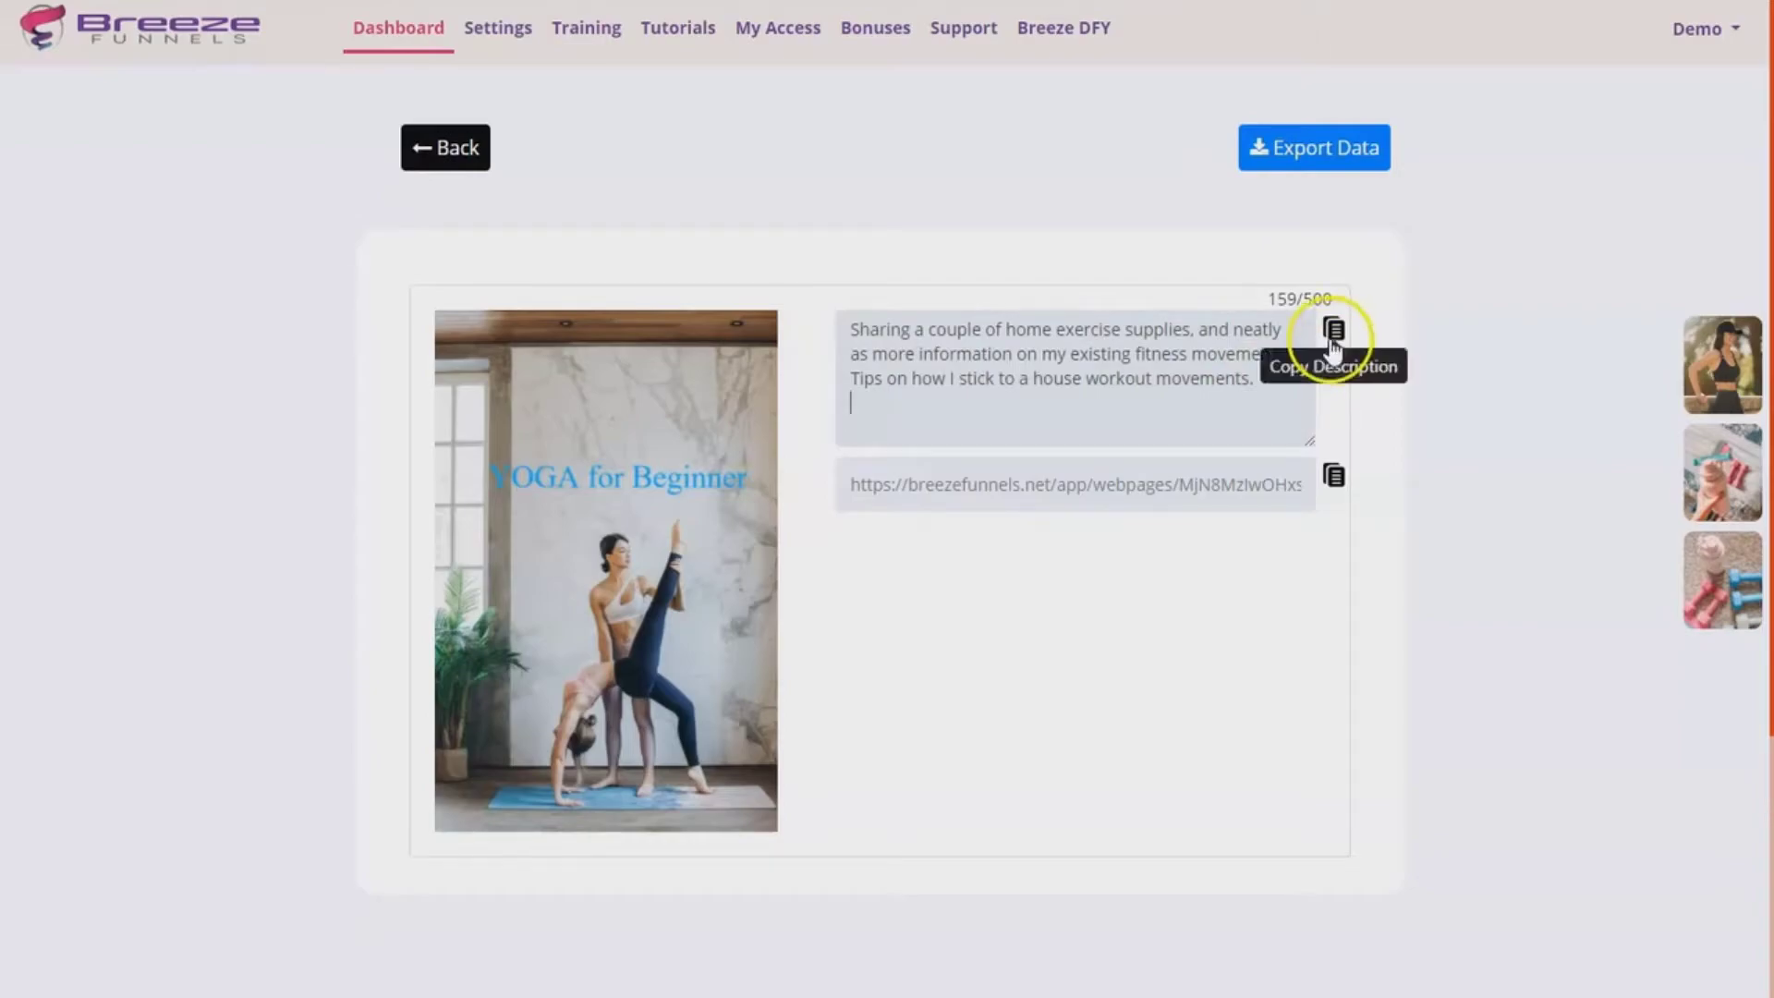
Step: Copy the yoga post's description and export the post data as a CSV file
click(1155, 485)
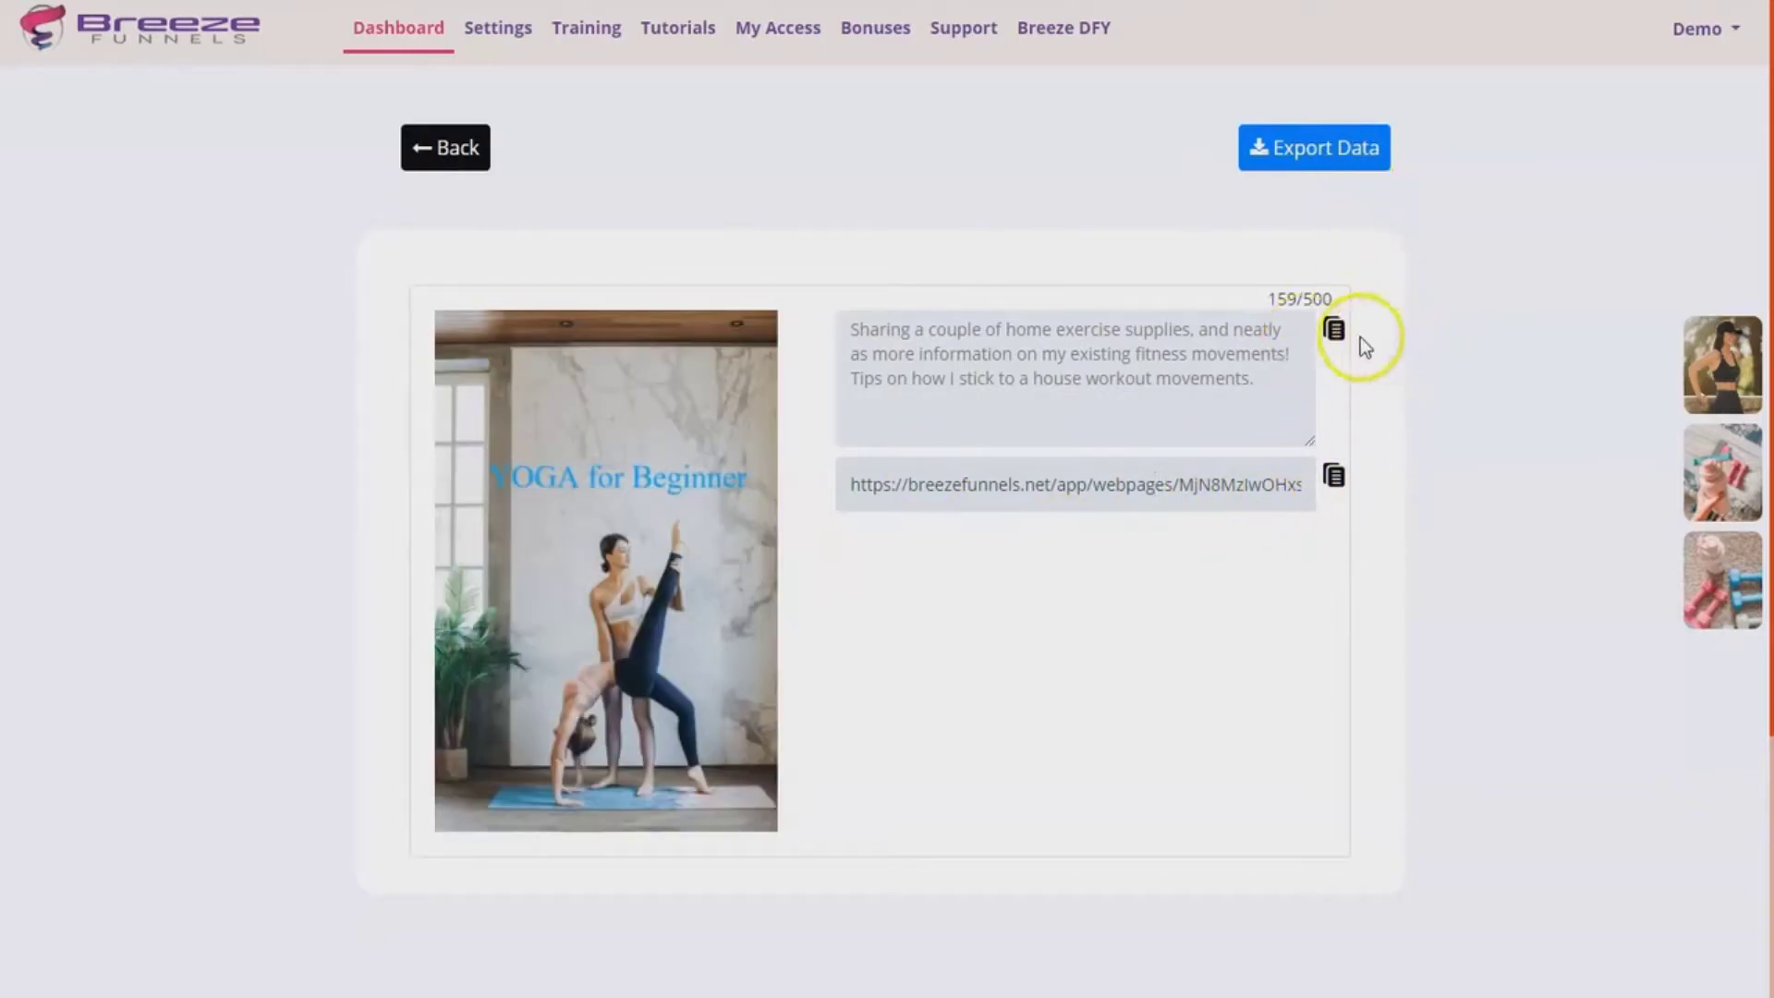
click(1337, 332)
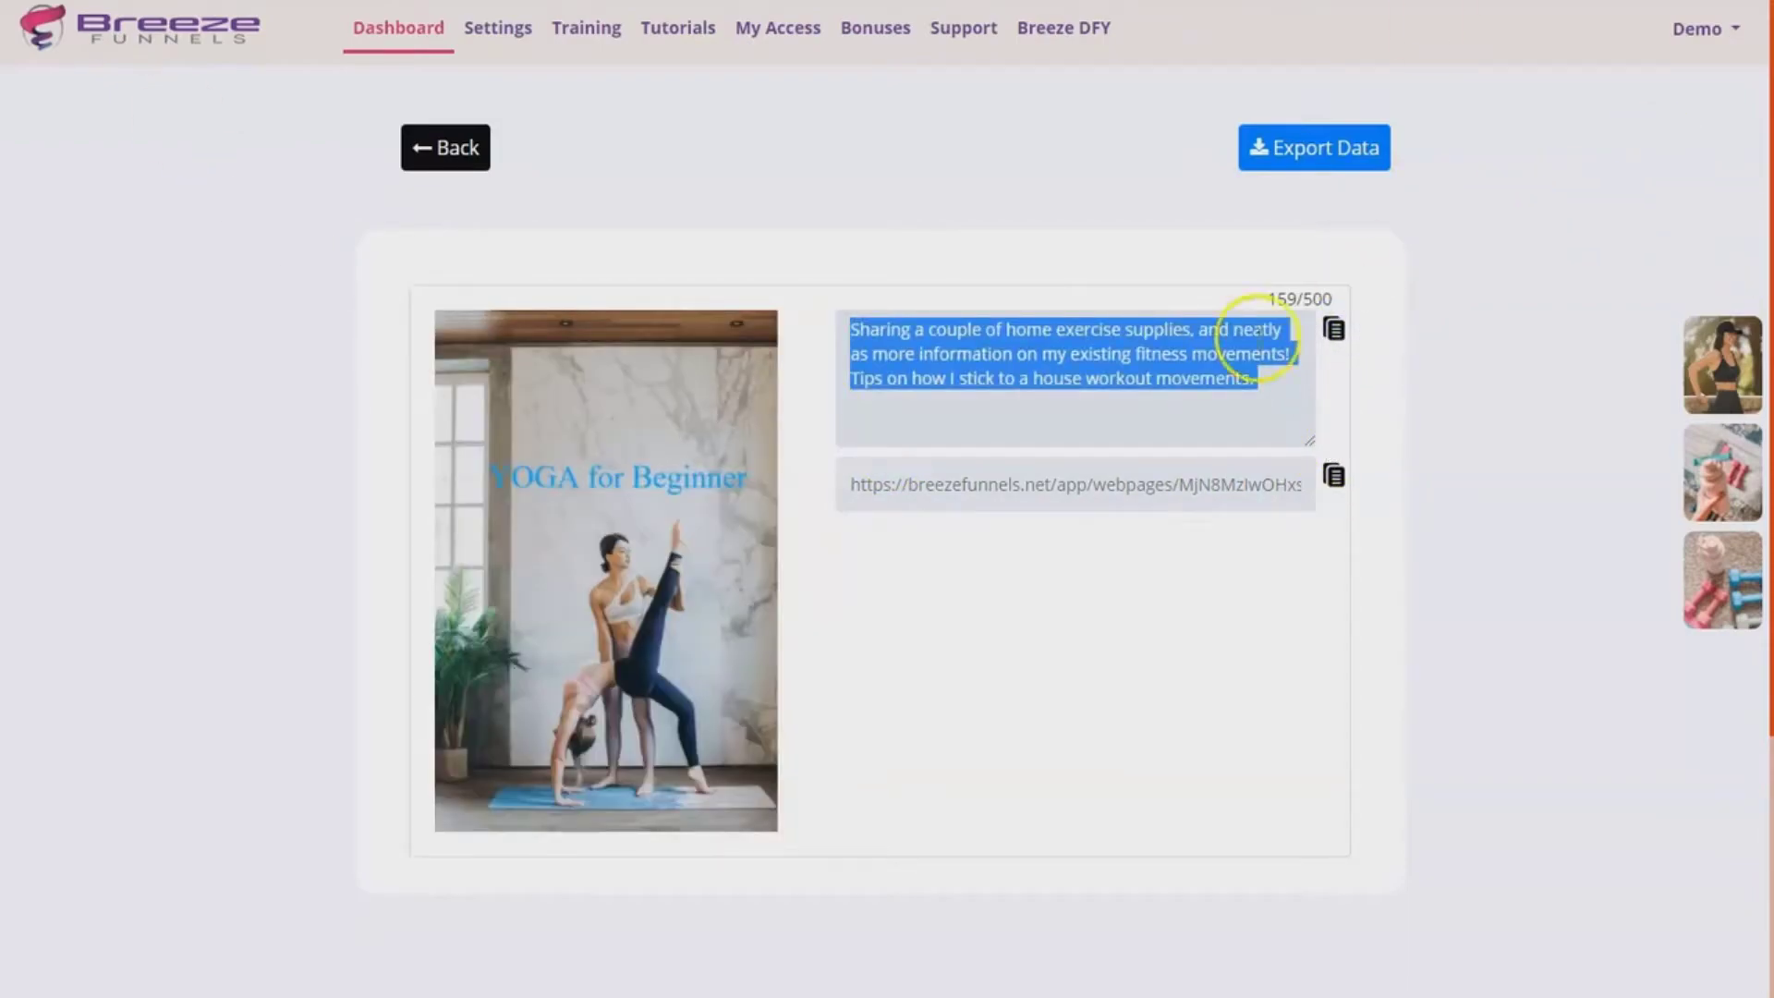
click(1349, 155)
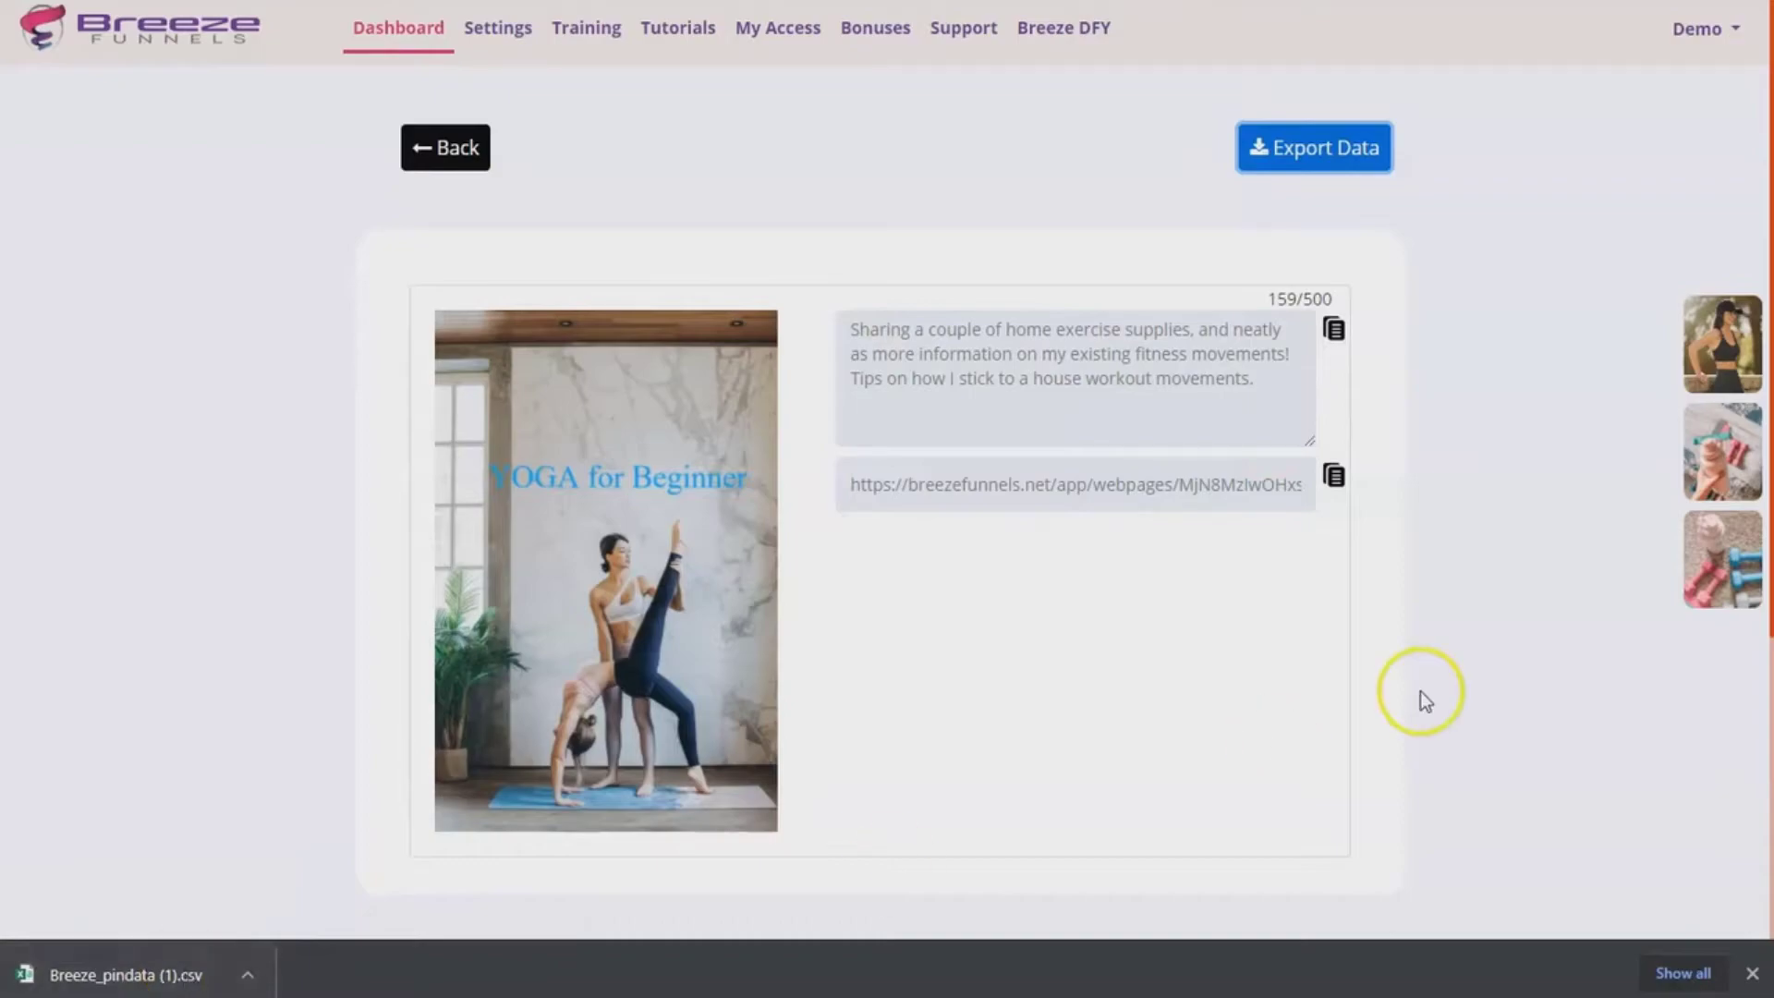
click(1753, 973)
click(1153, 869)
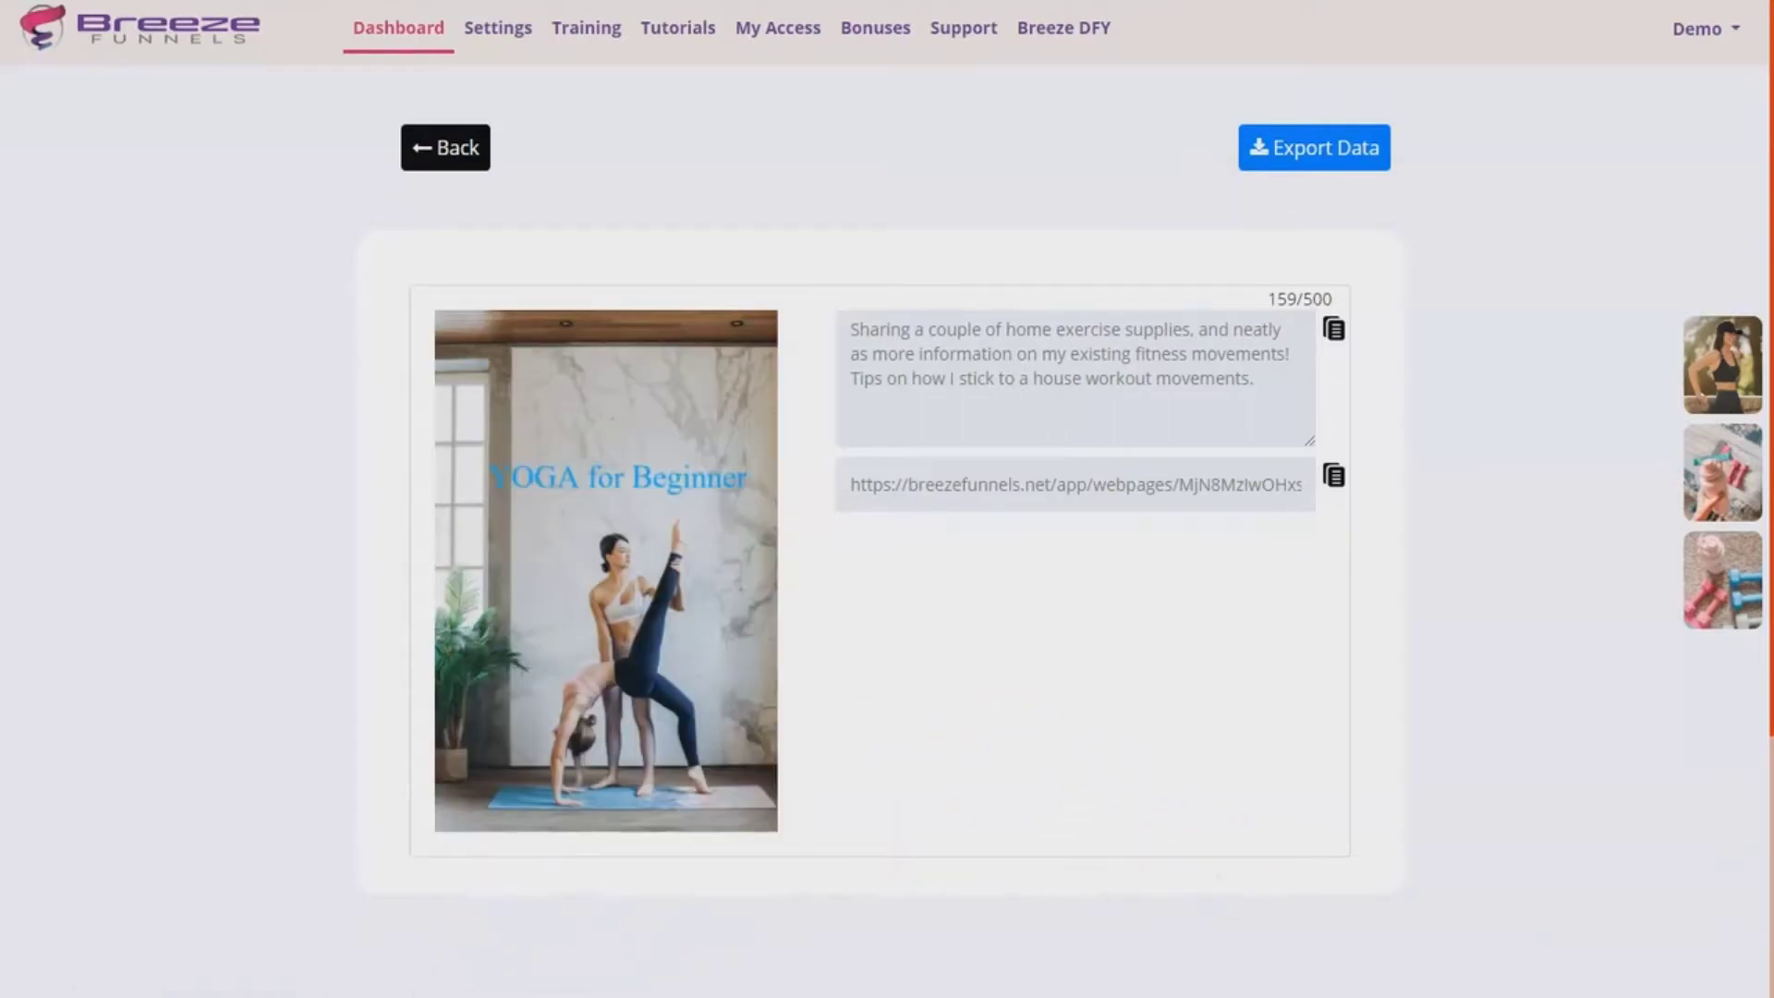
Step: Return to the campaign overview and create a new campaign named "demo2"
click(407, 37)
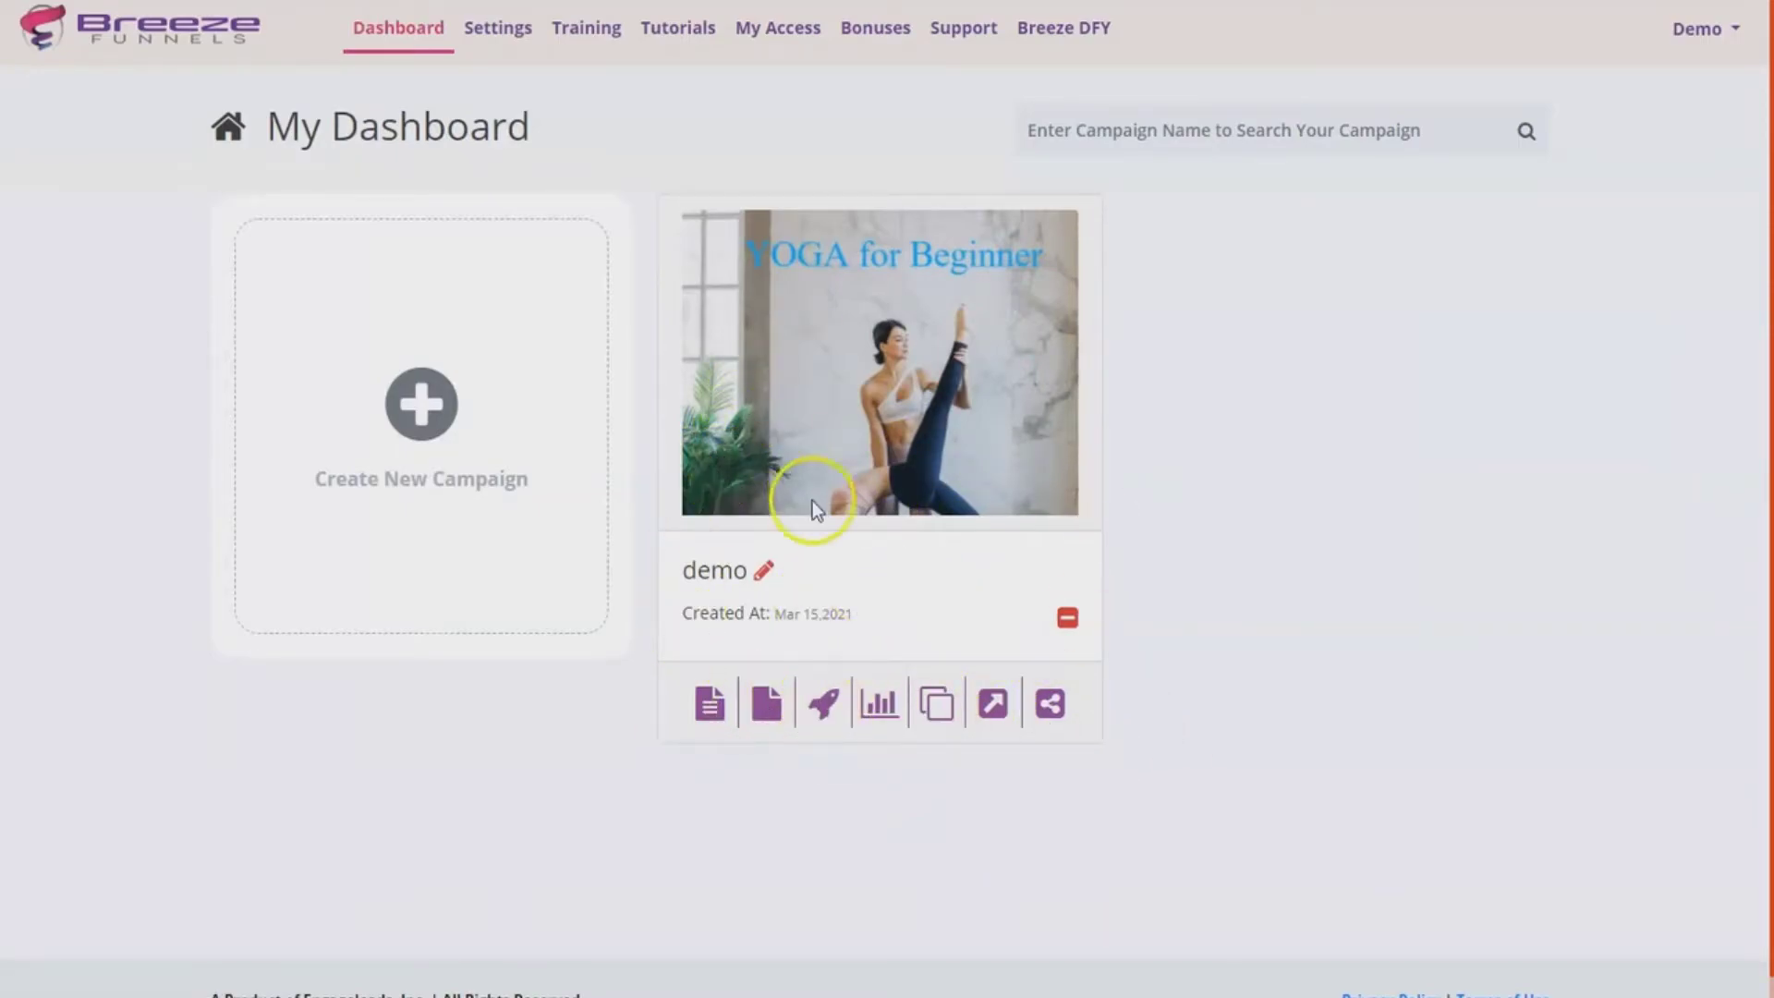
click(456, 383)
click(848, 194)
text(demo2)
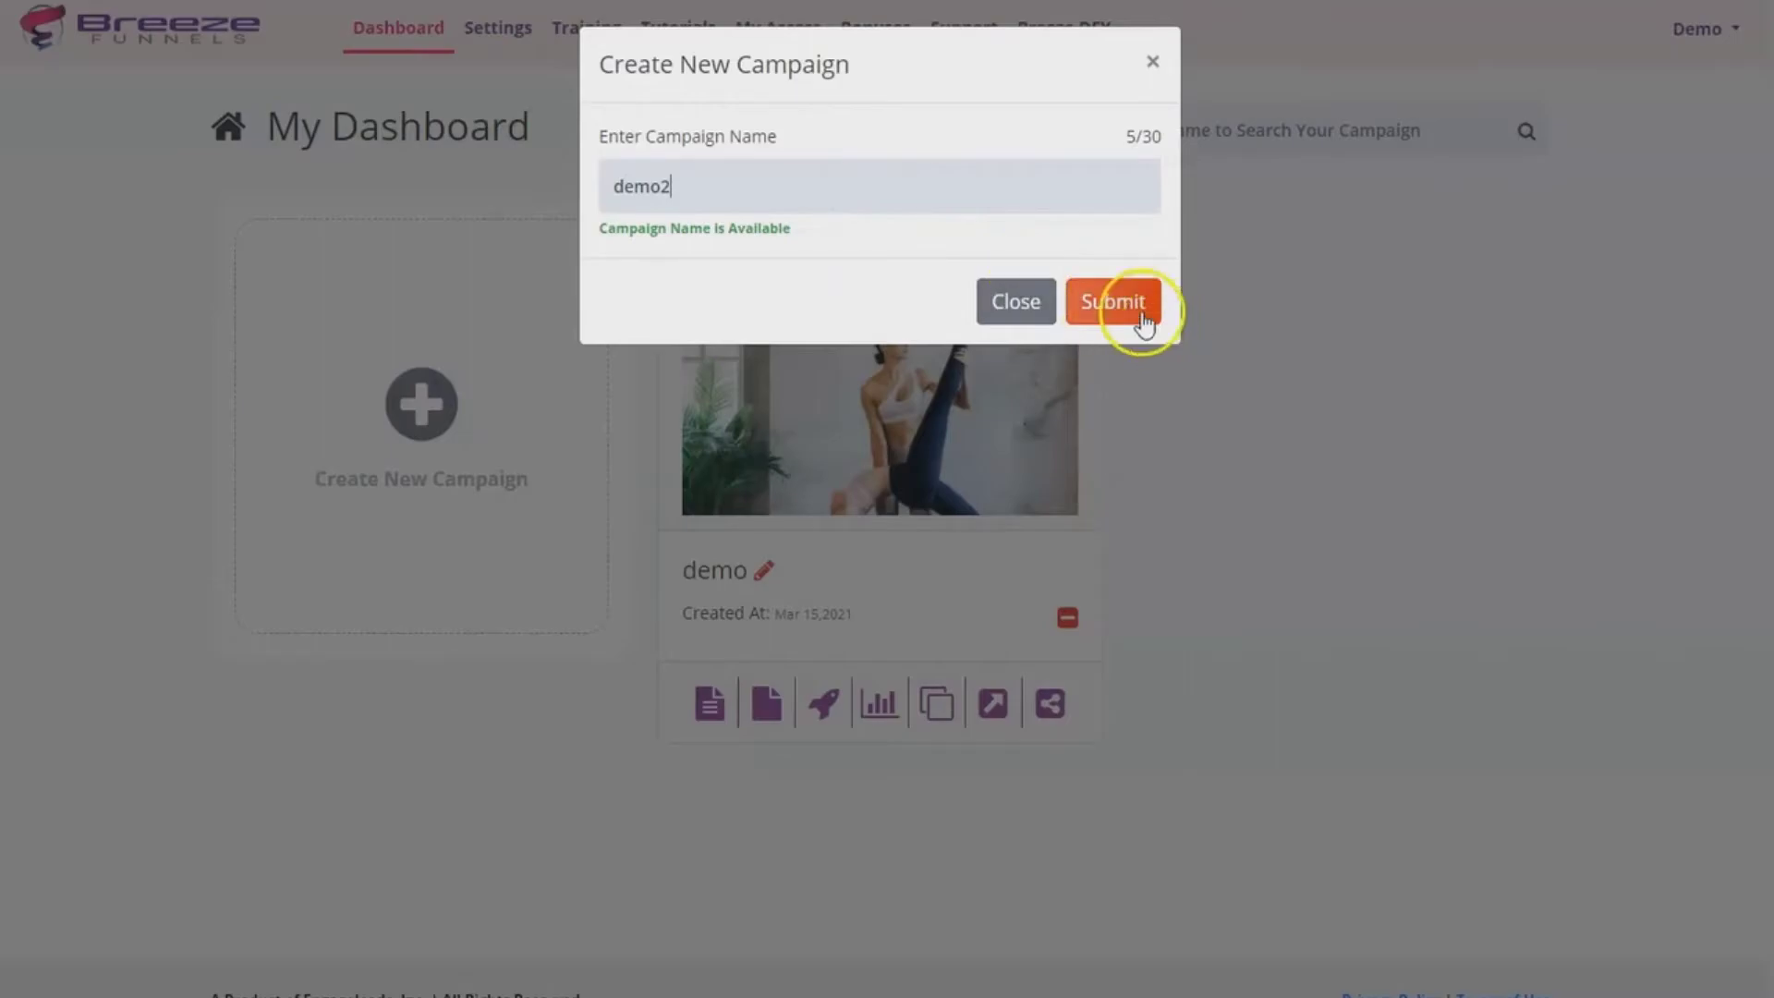
click(1144, 323)
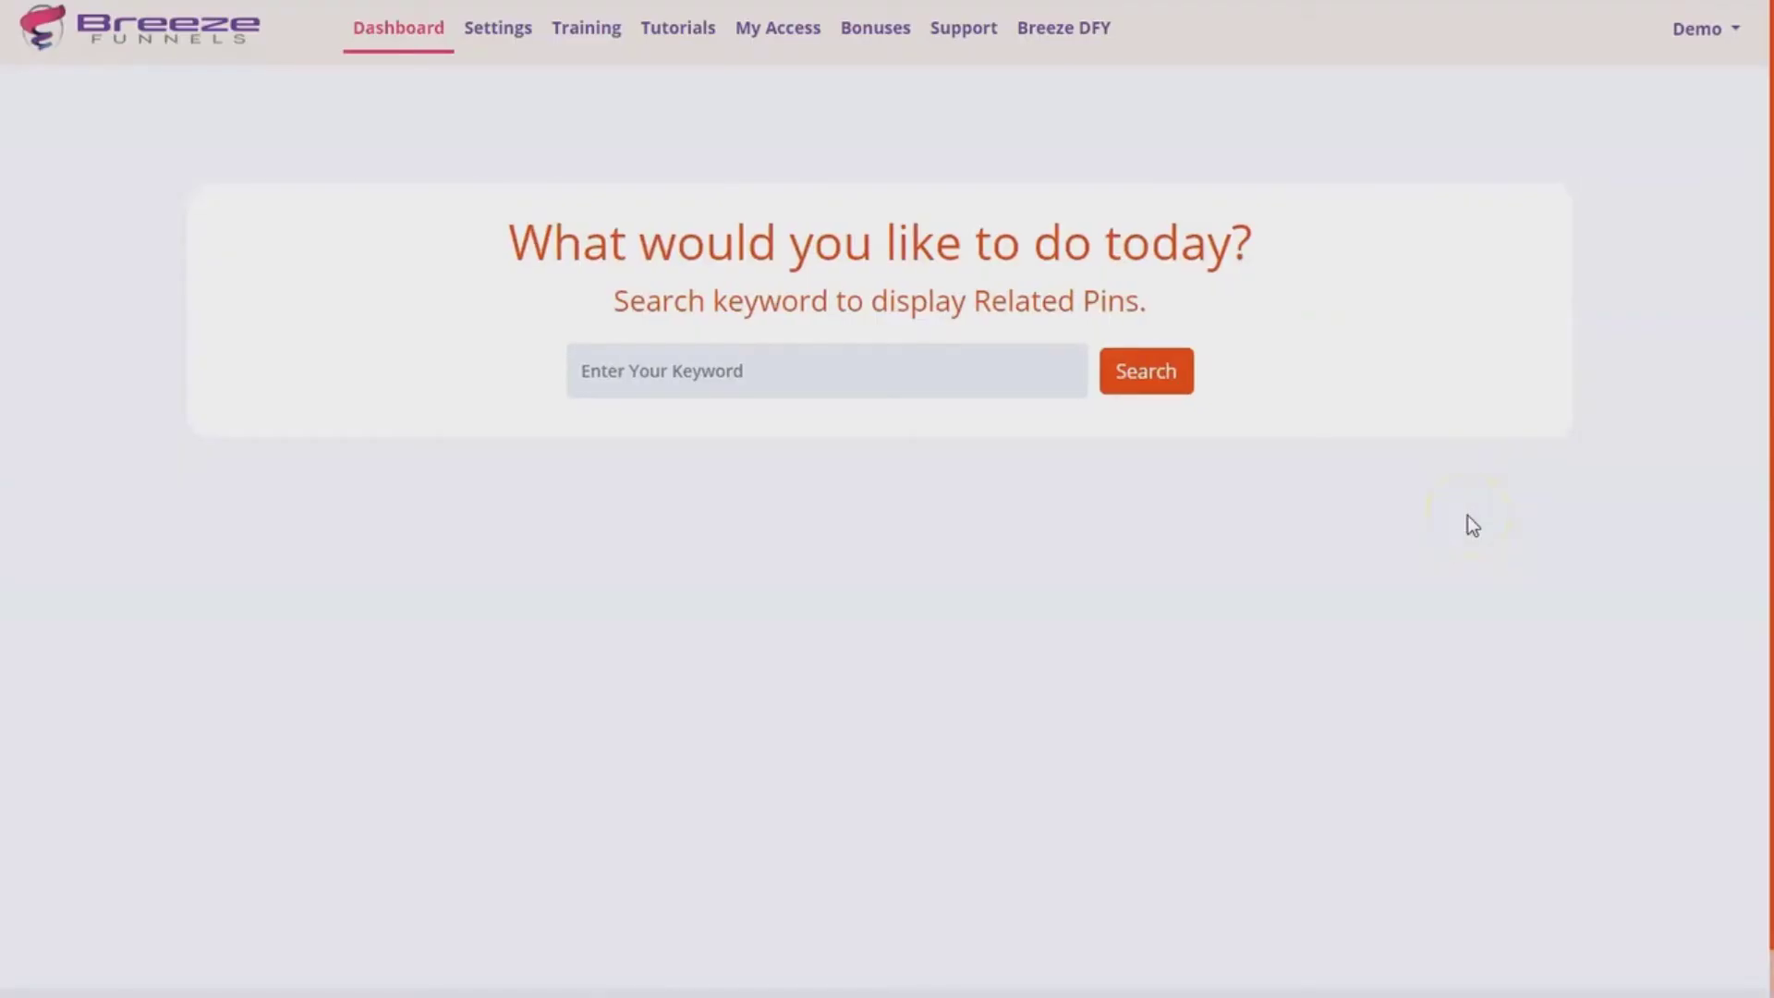
Step: Search related pins for "dogs" and add the puppy in the red shopping cart to the inspirations
click(698, 373)
text(d)
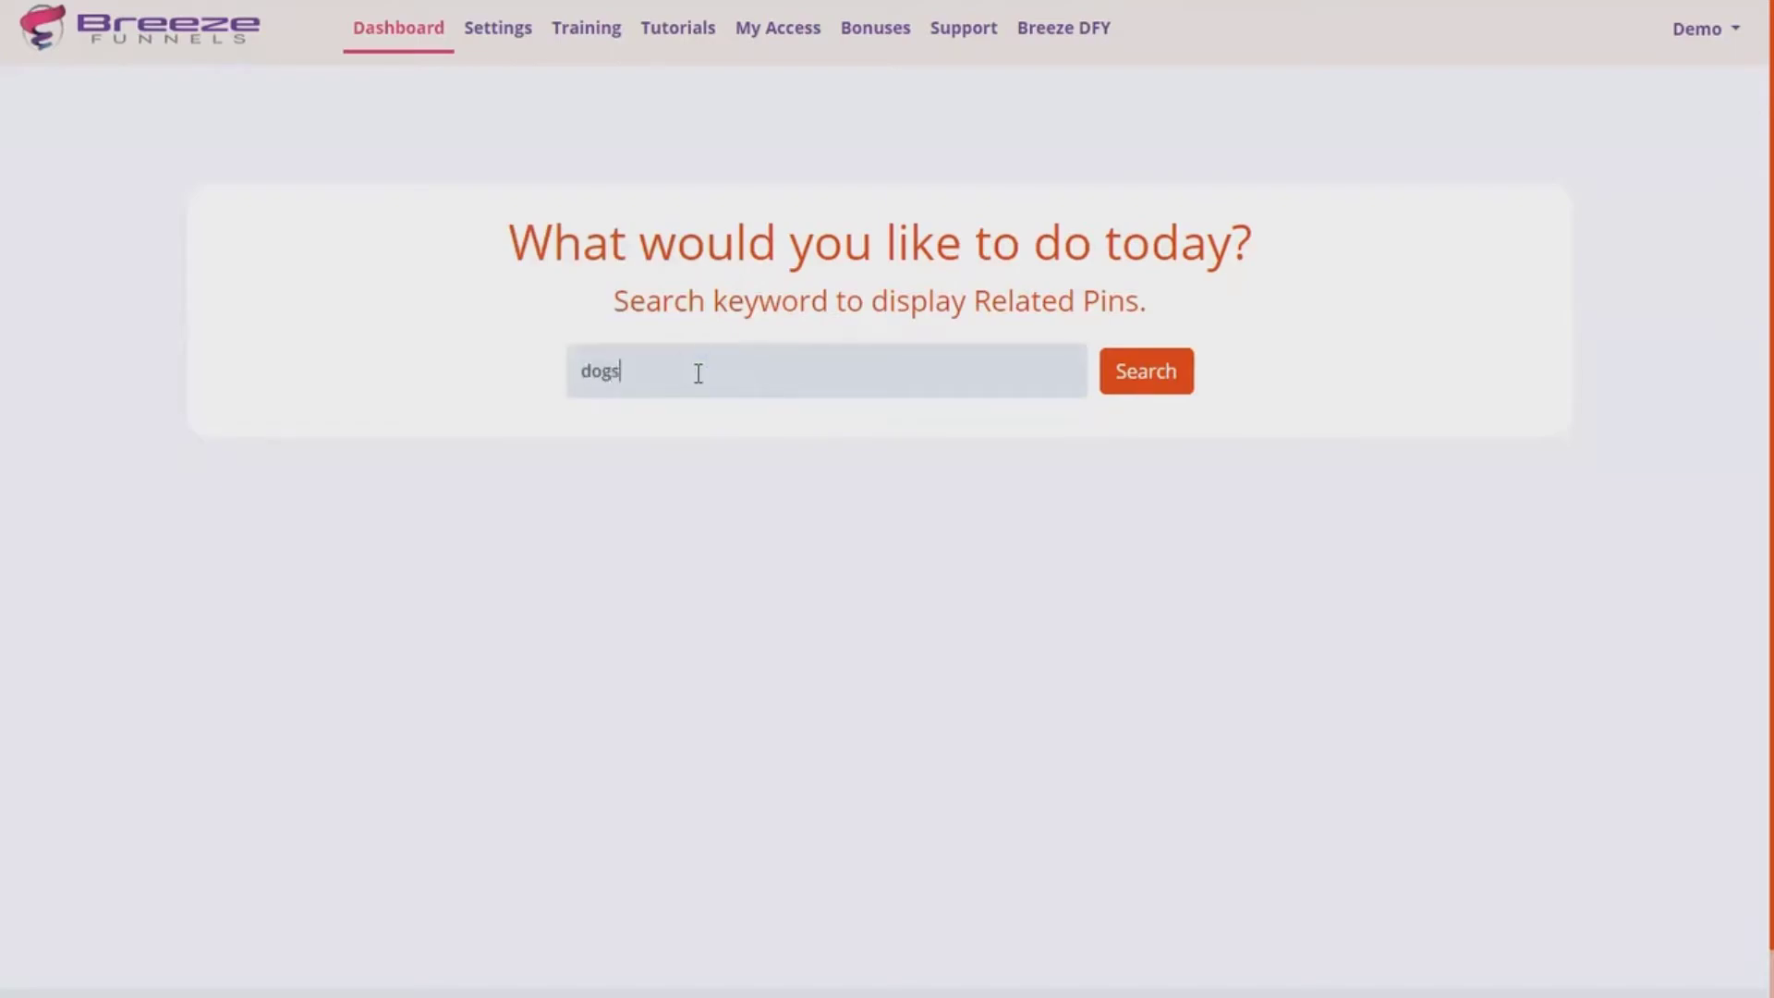
text(ogs)
click(1188, 379)
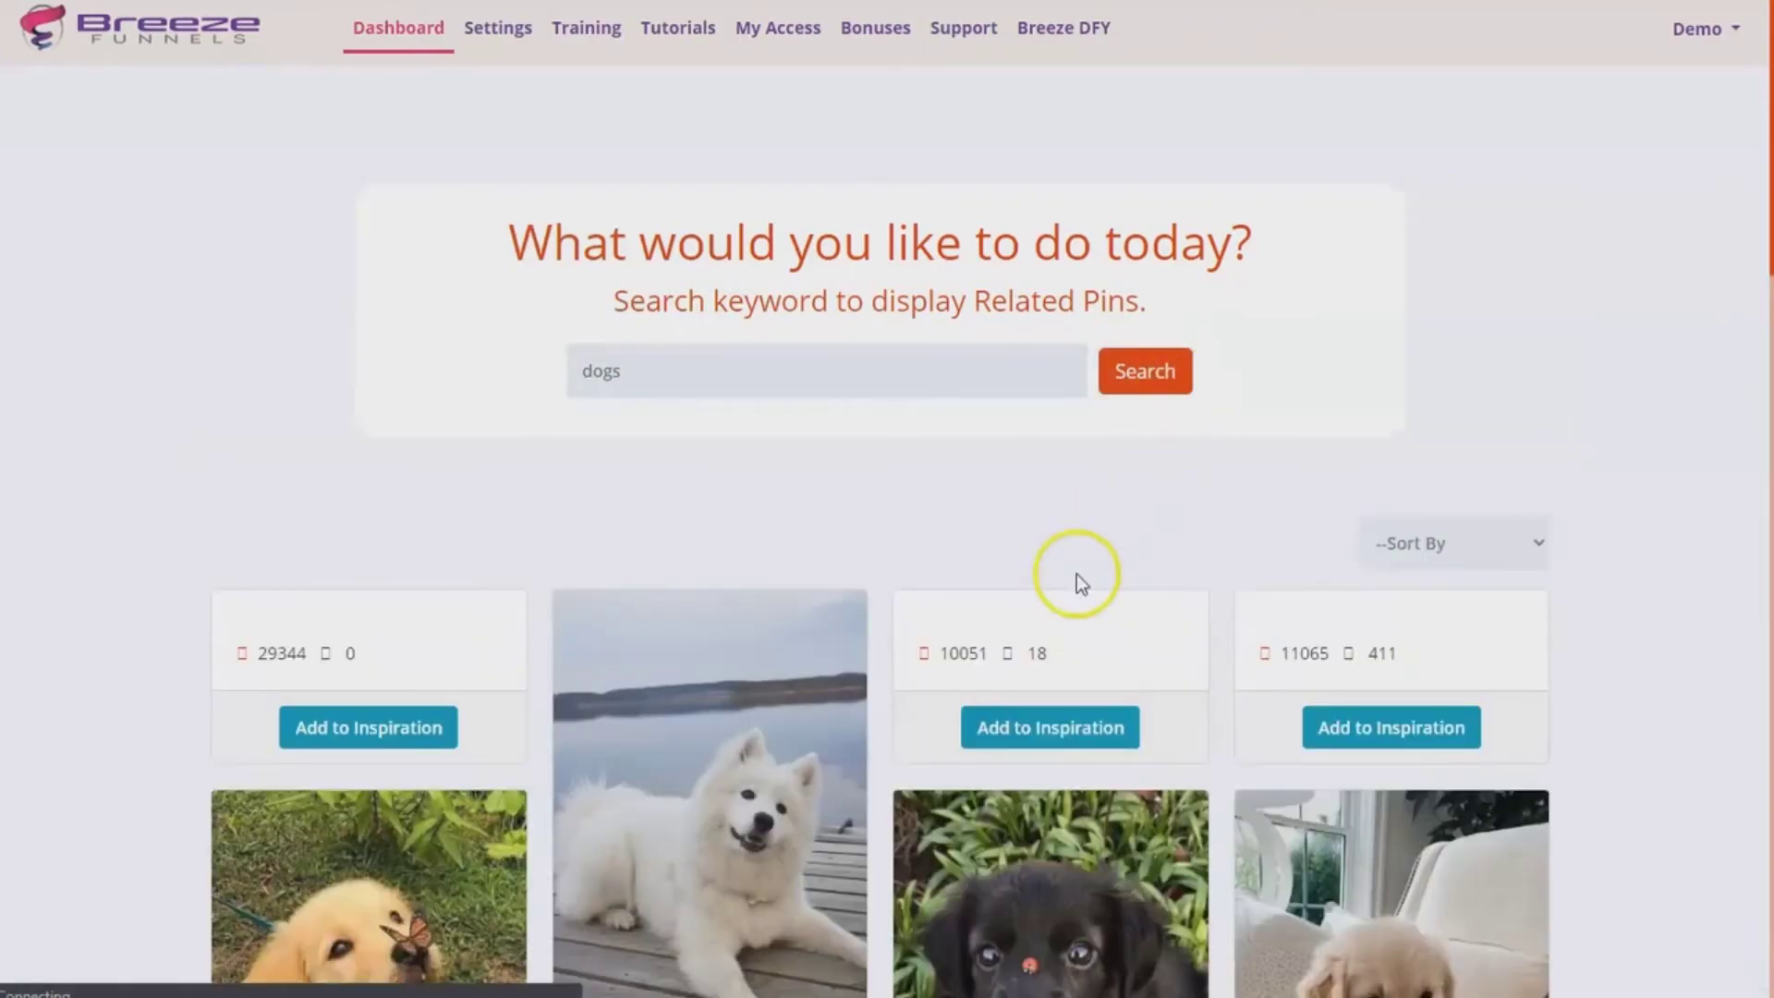
scroll(1189, 785, down, 3)
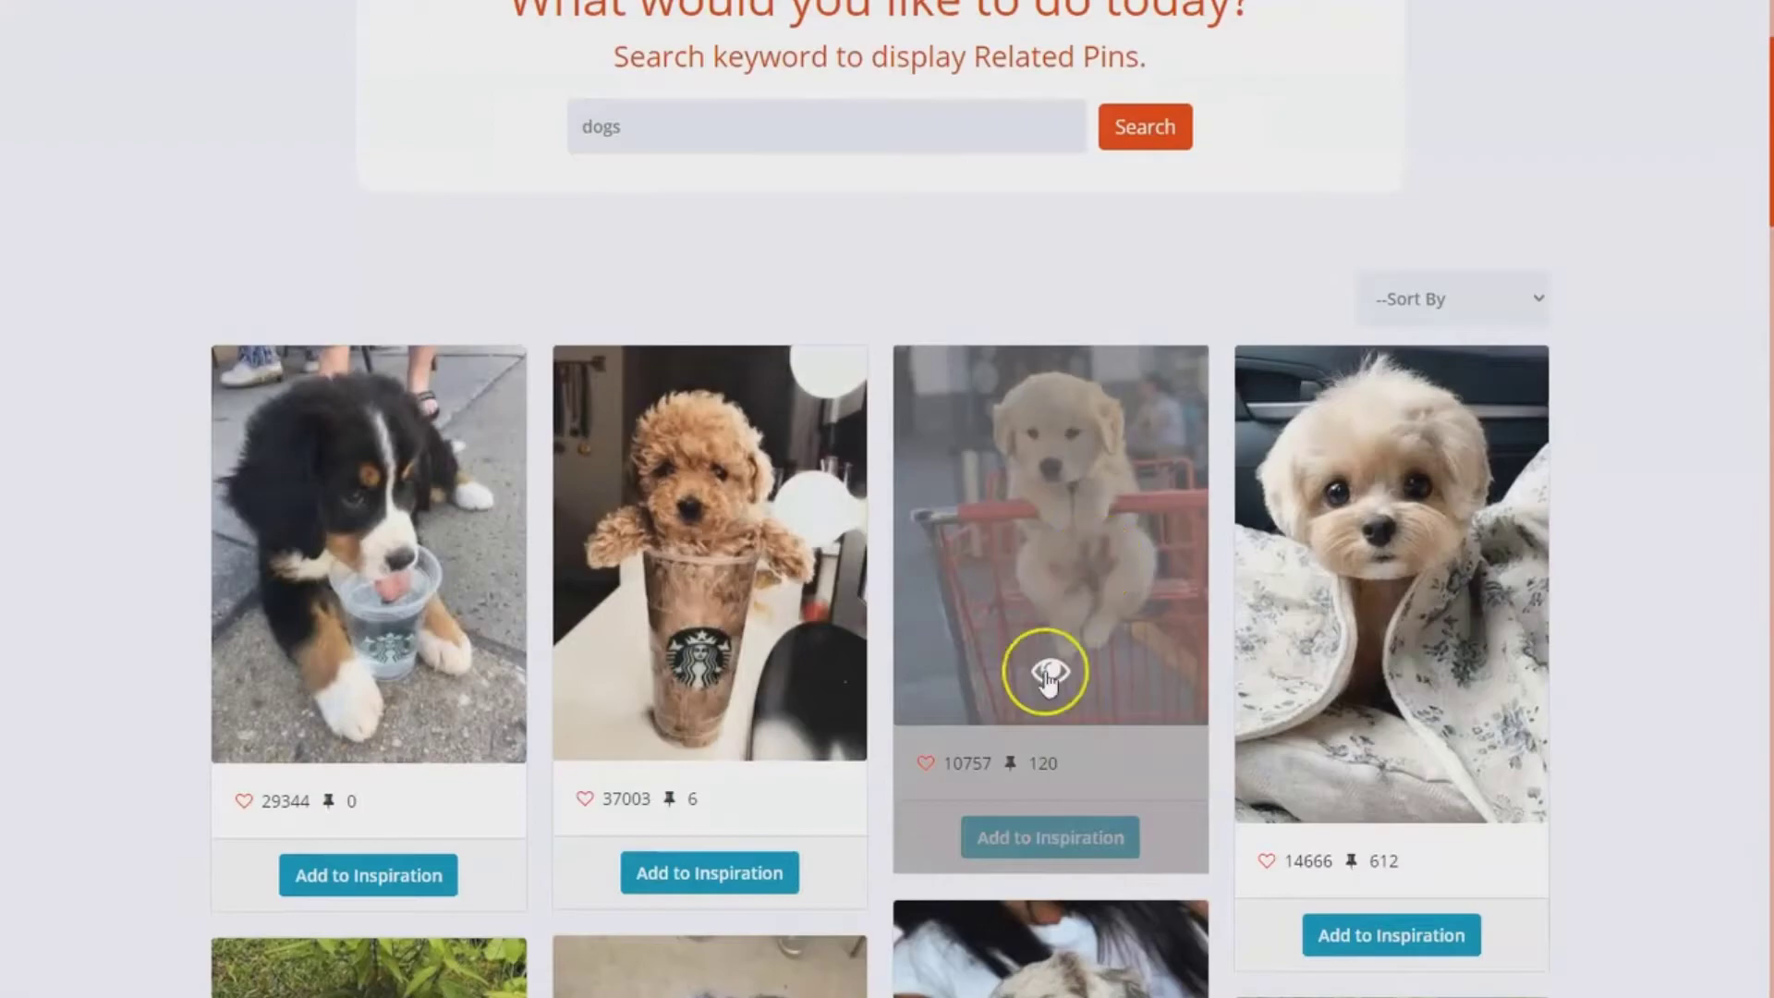
click(1075, 845)
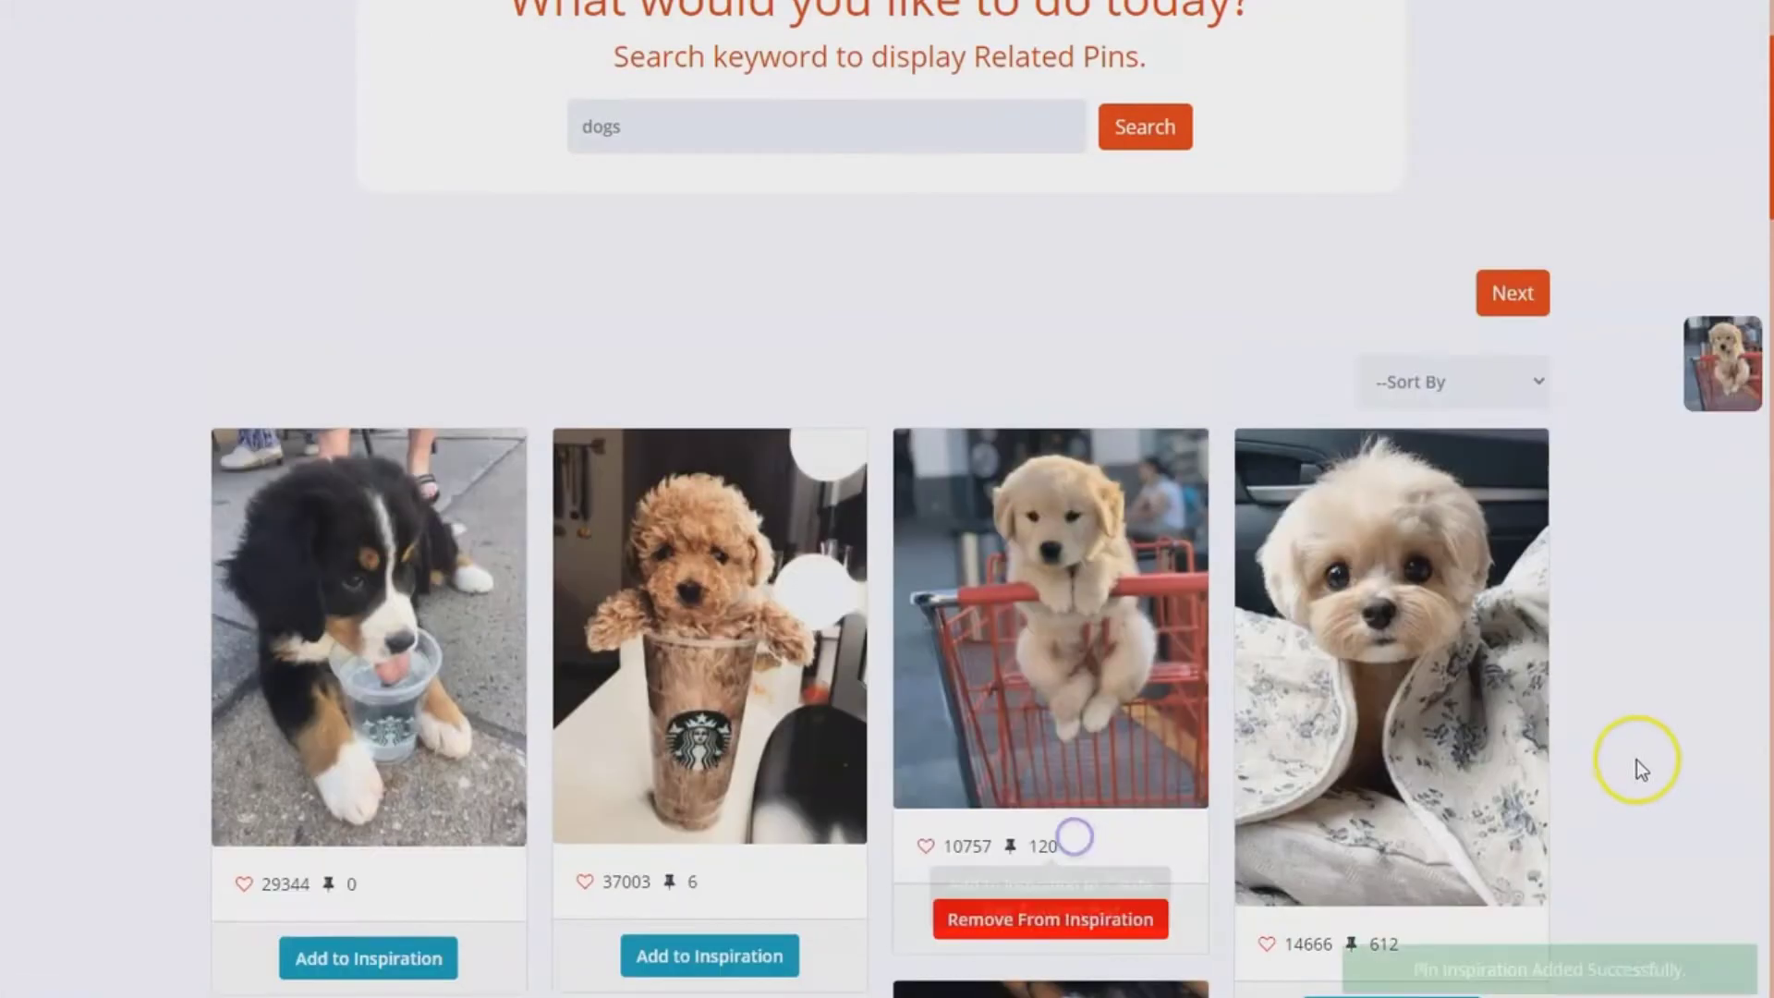
Step: Check the details of the white puppy, Starbucks cup puppy and drinking black-and-brown puppy pins
scroll(1478, 554, down, 3)
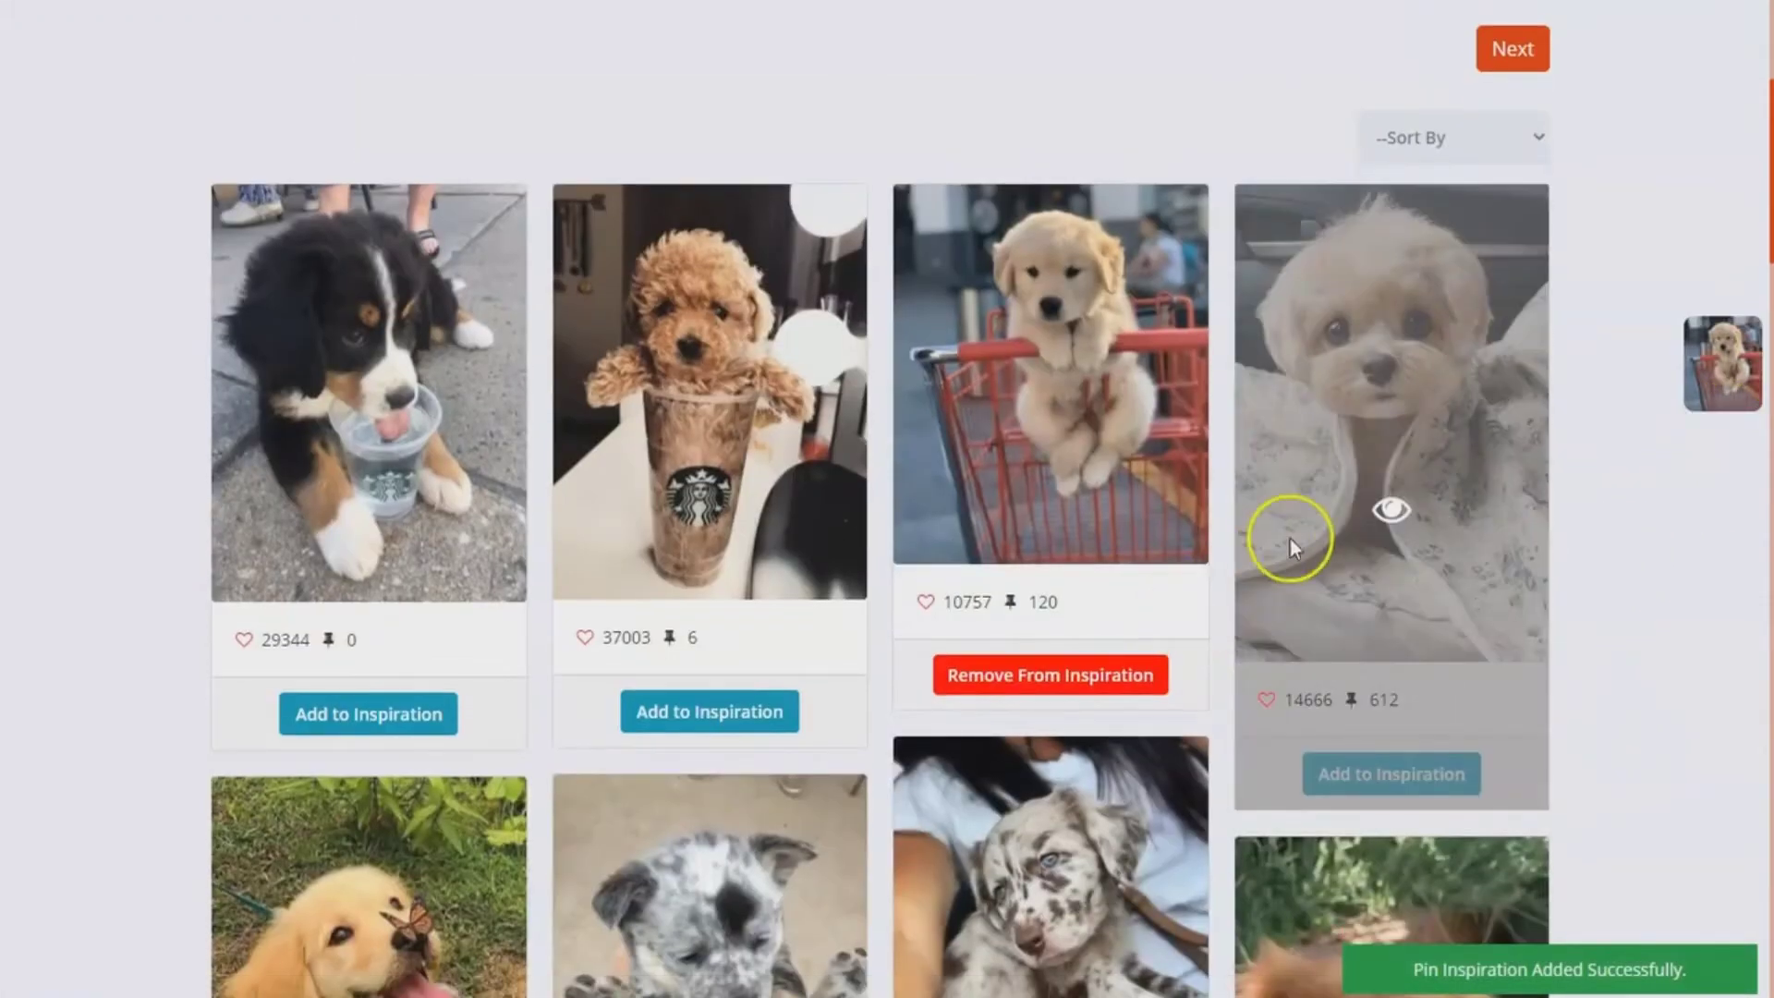
click(1386, 508)
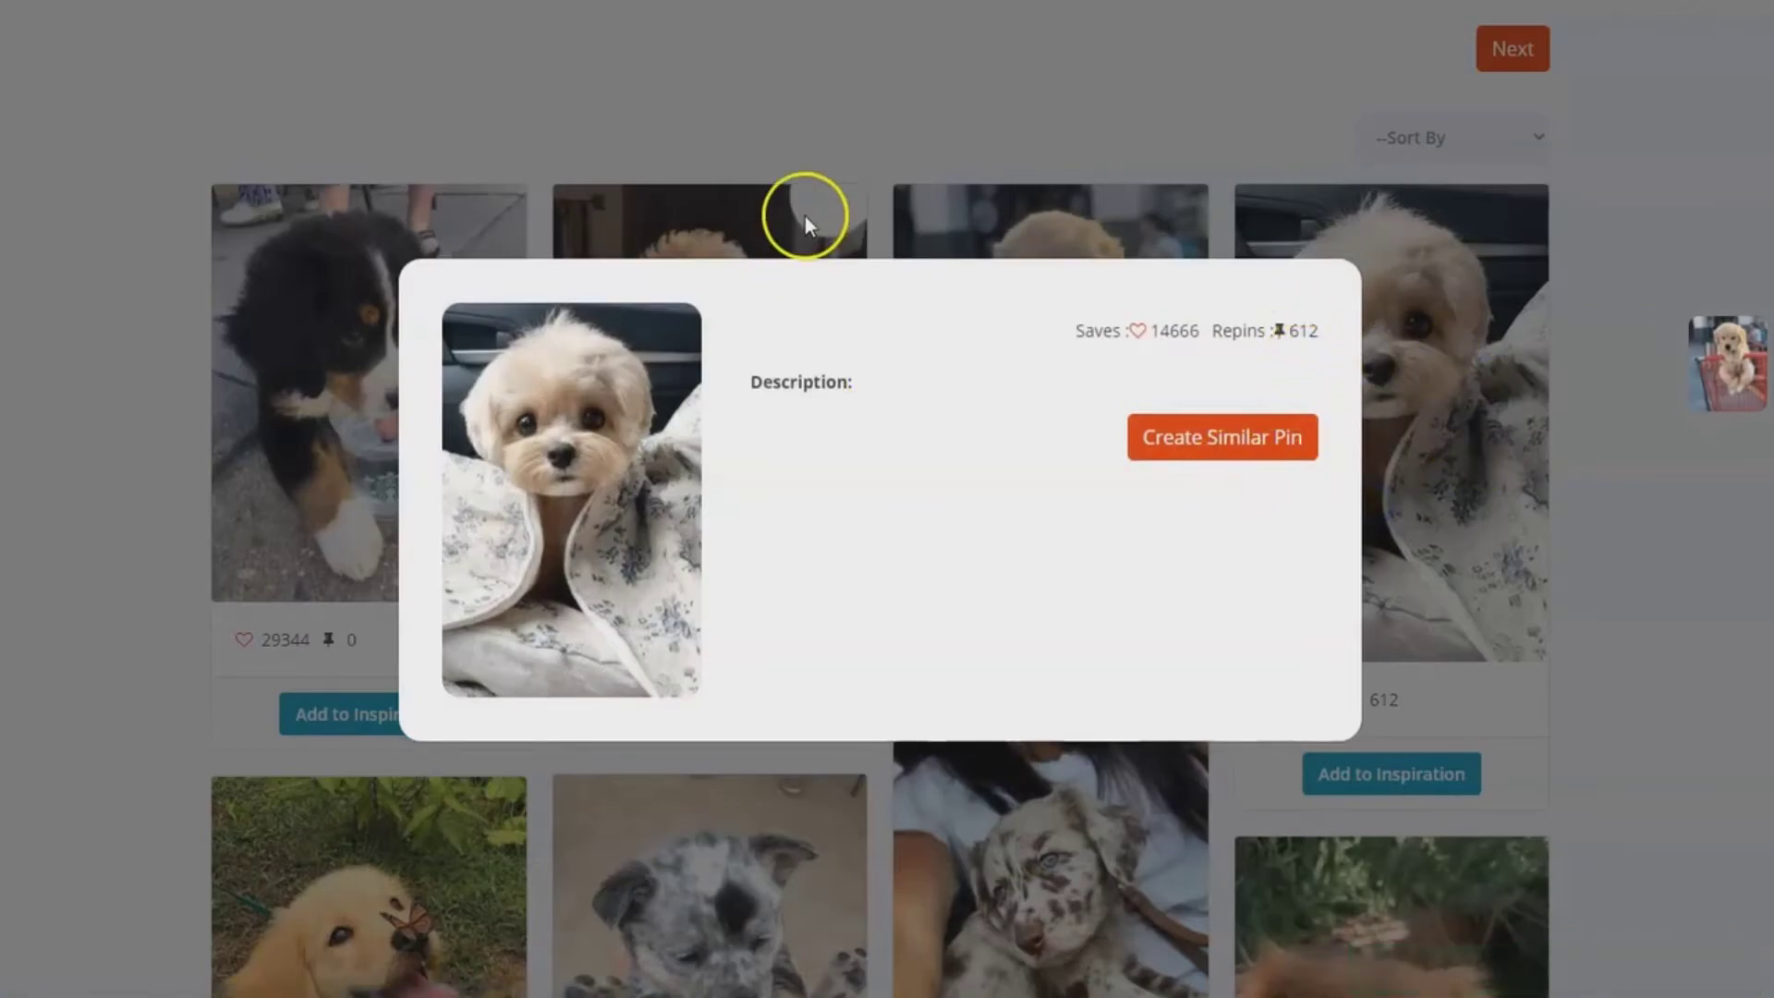
click(805, 216)
click(730, 517)
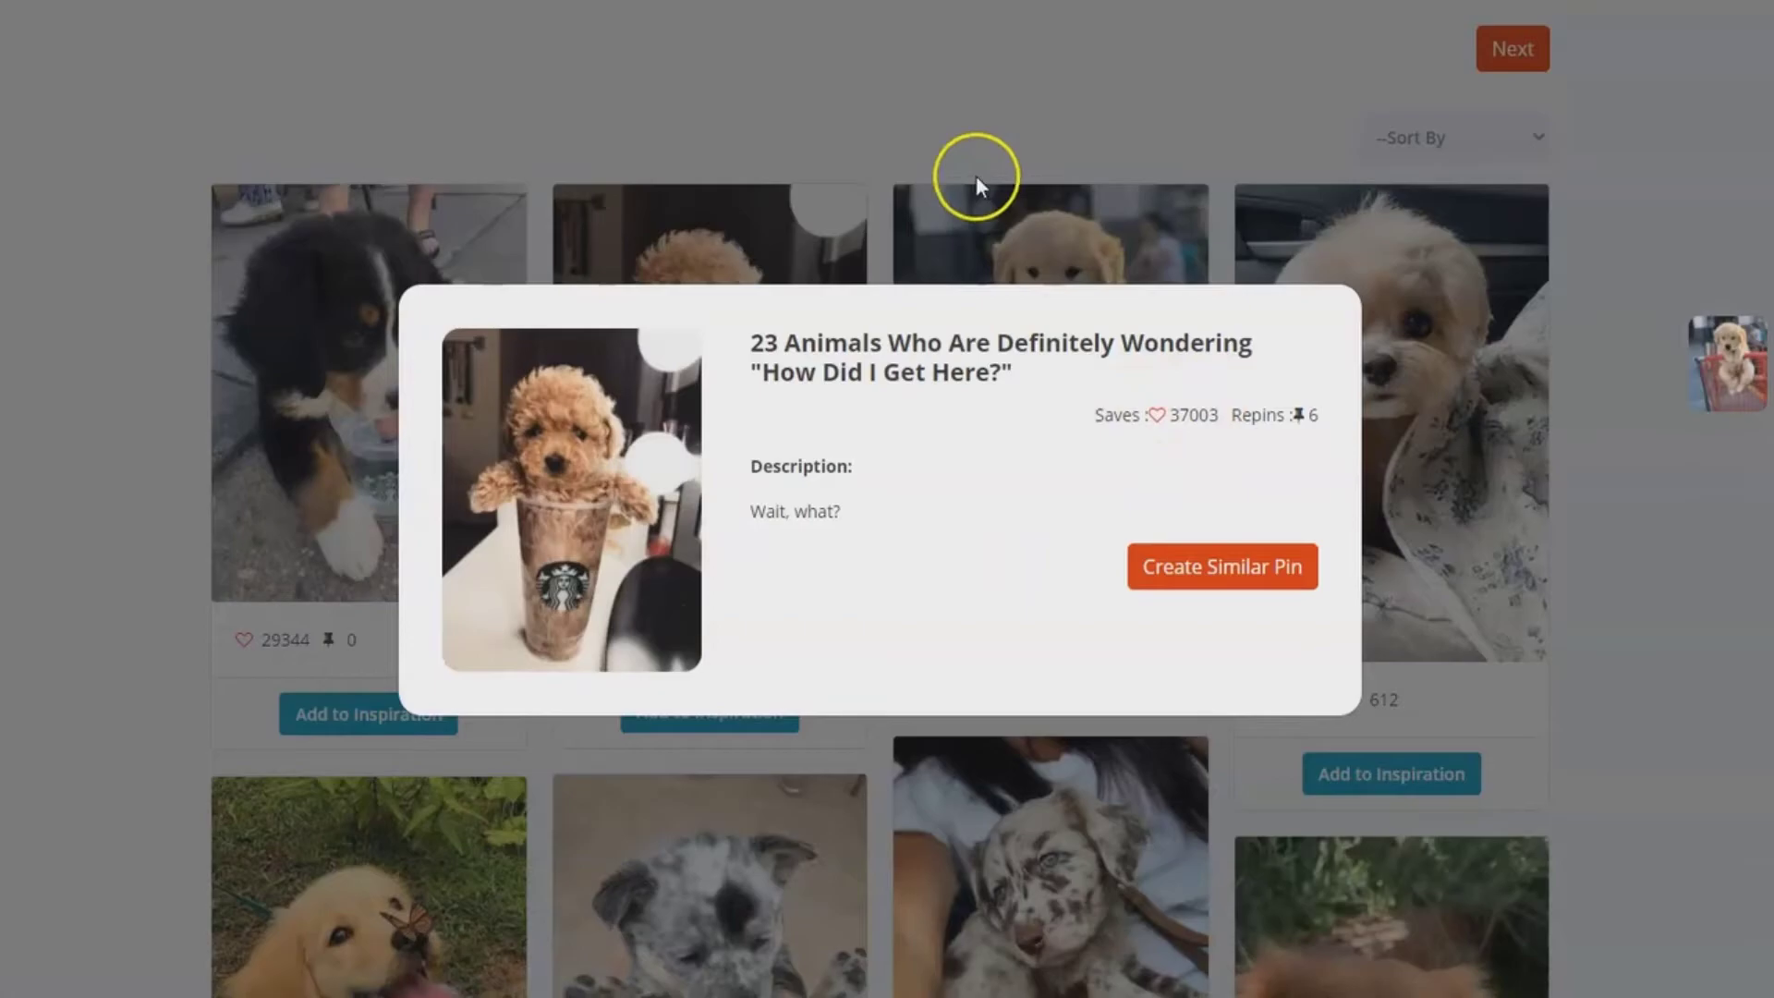
click(924, 227)
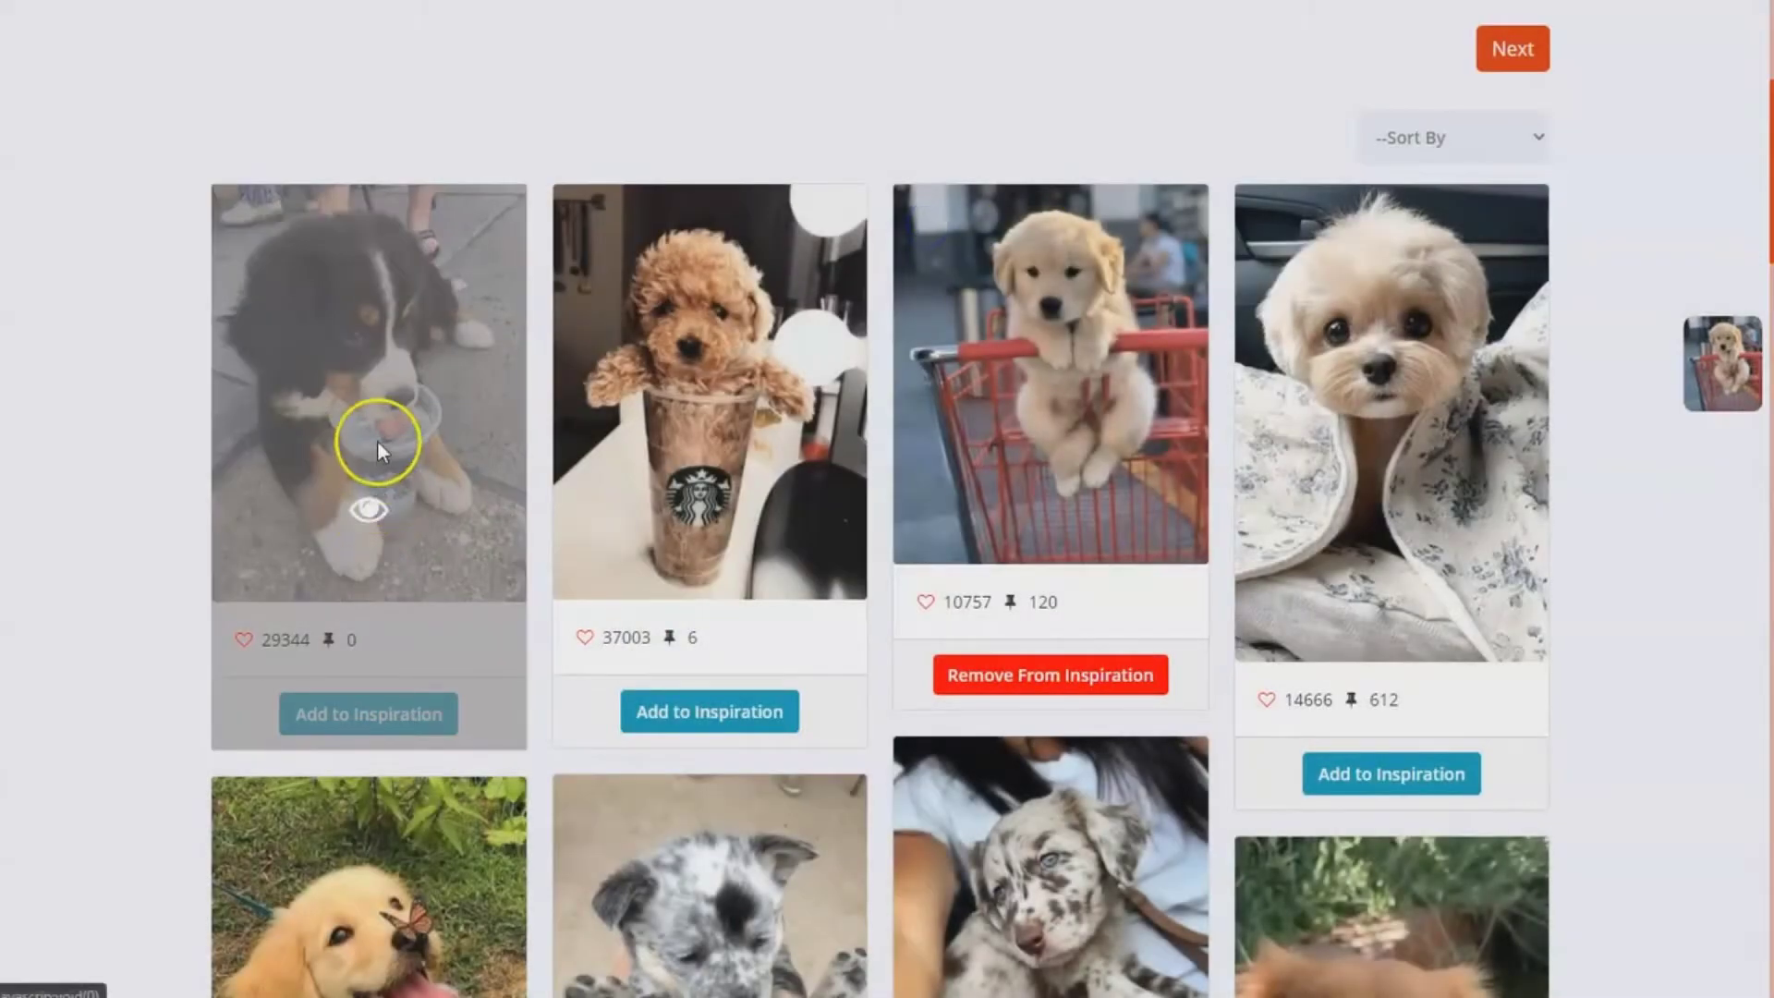
click(377, 522)
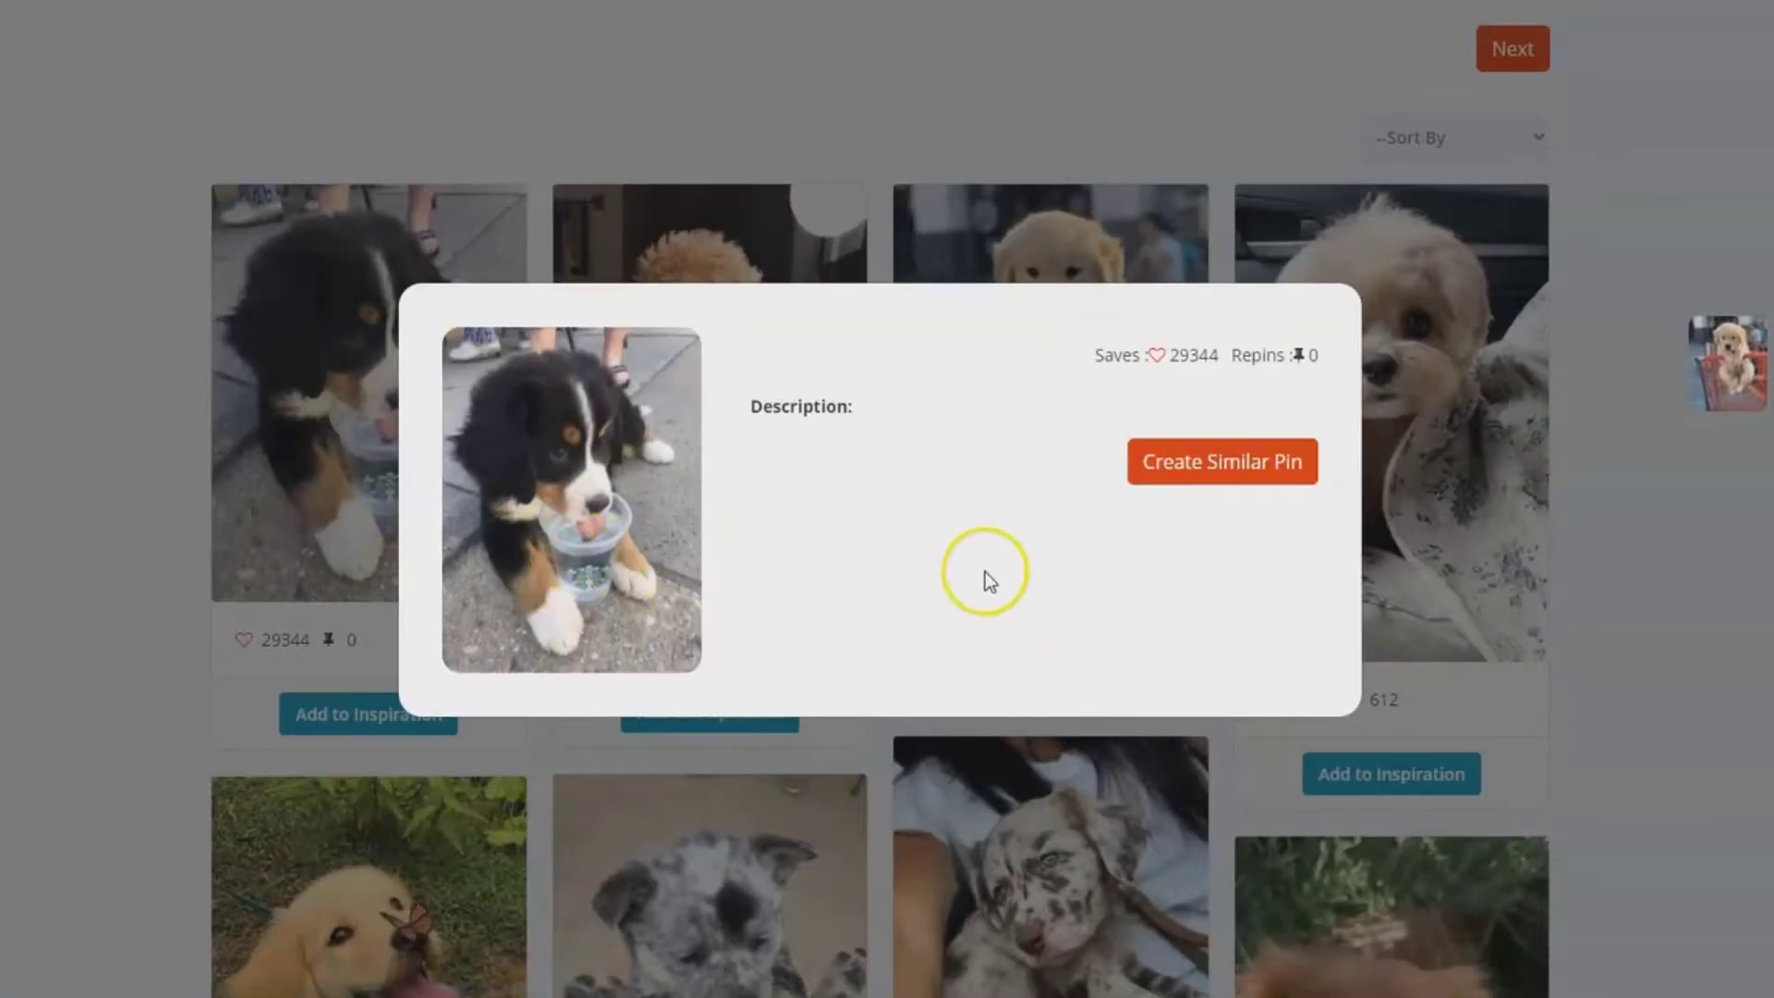
click(1027, 54)
Step: Review the details of the grey spotted puppy pin and add it to the inspirations
scroll(752, 495, down, 4)
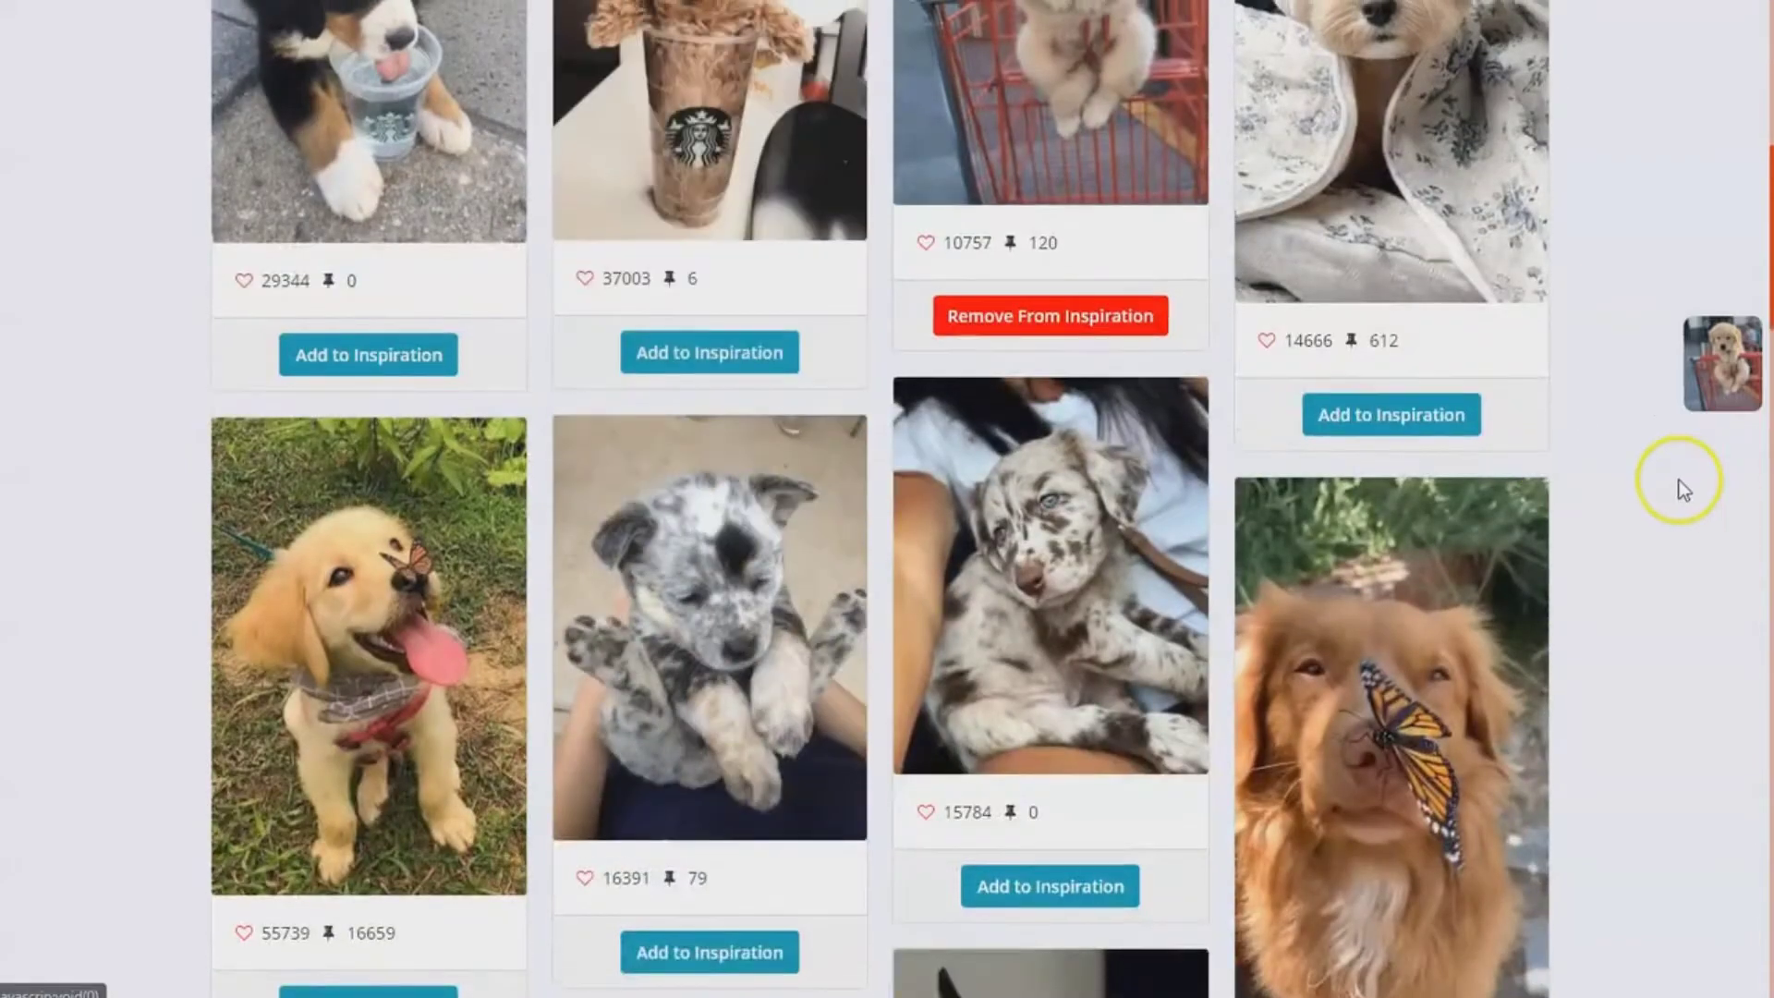
scroll(1096, 532, up, 3)
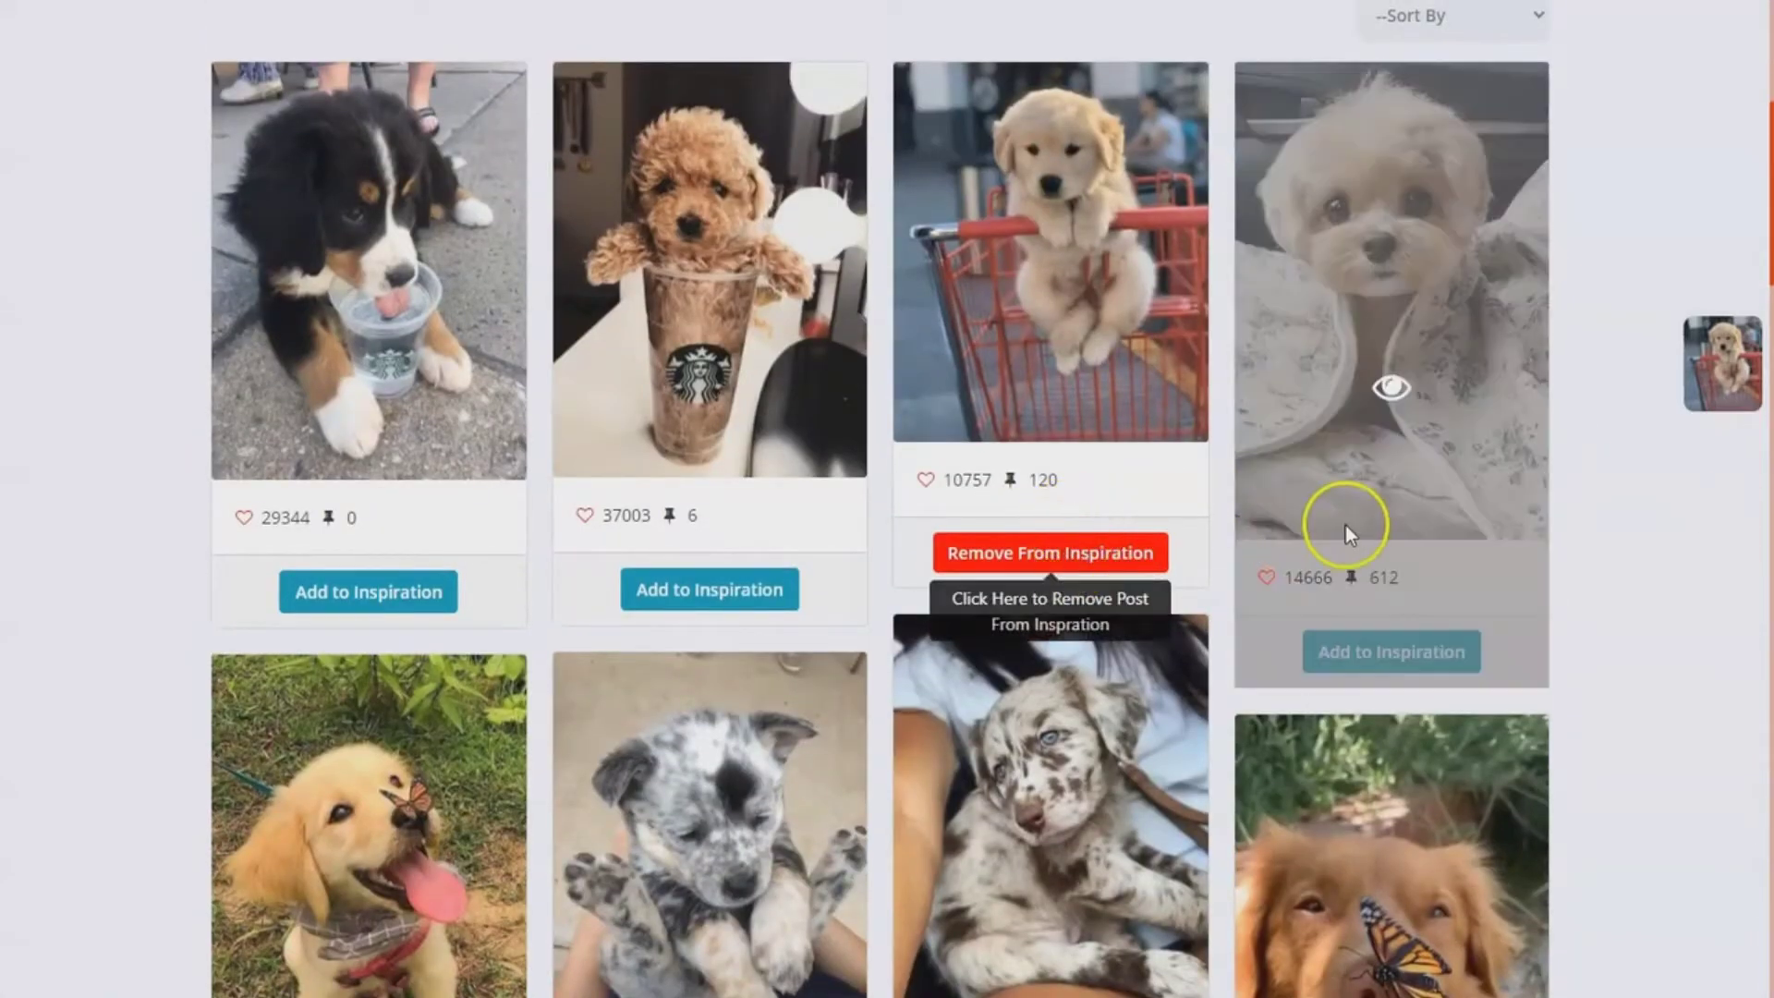
scroll(1161, 829, down, 4)
mouse_move(1483, 587)
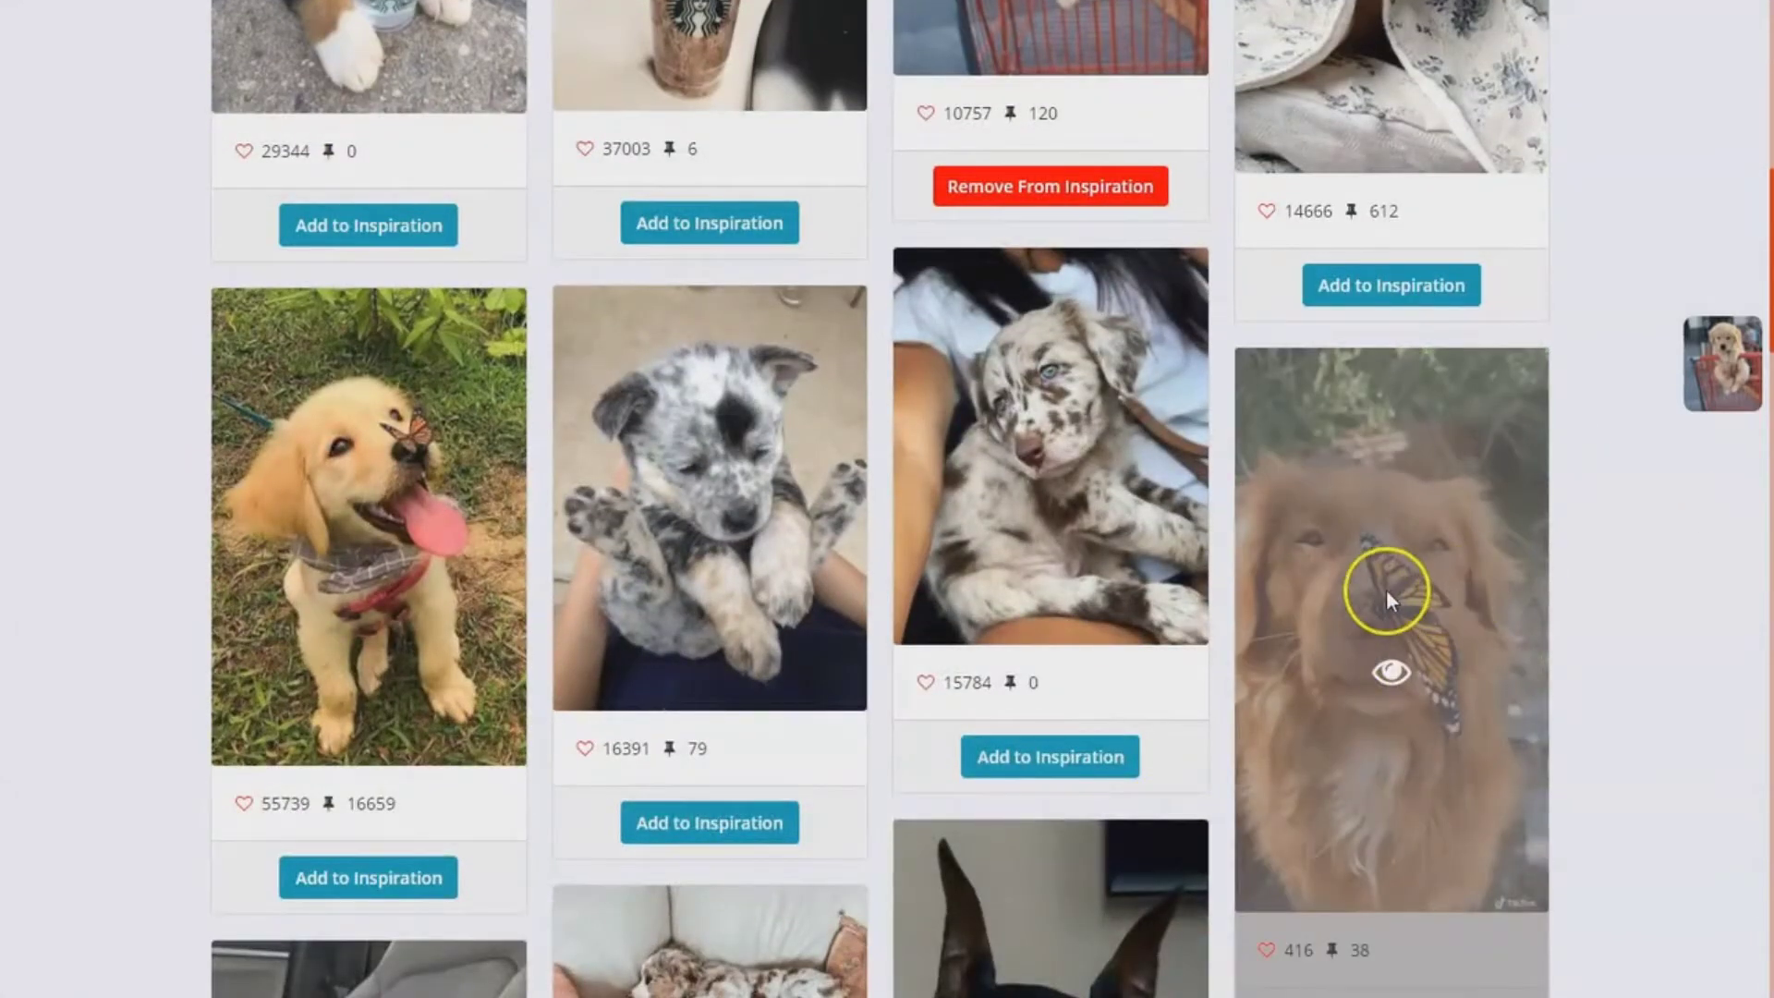
scroll(1386, 592, down, 3)
mouse_move(714, 338)
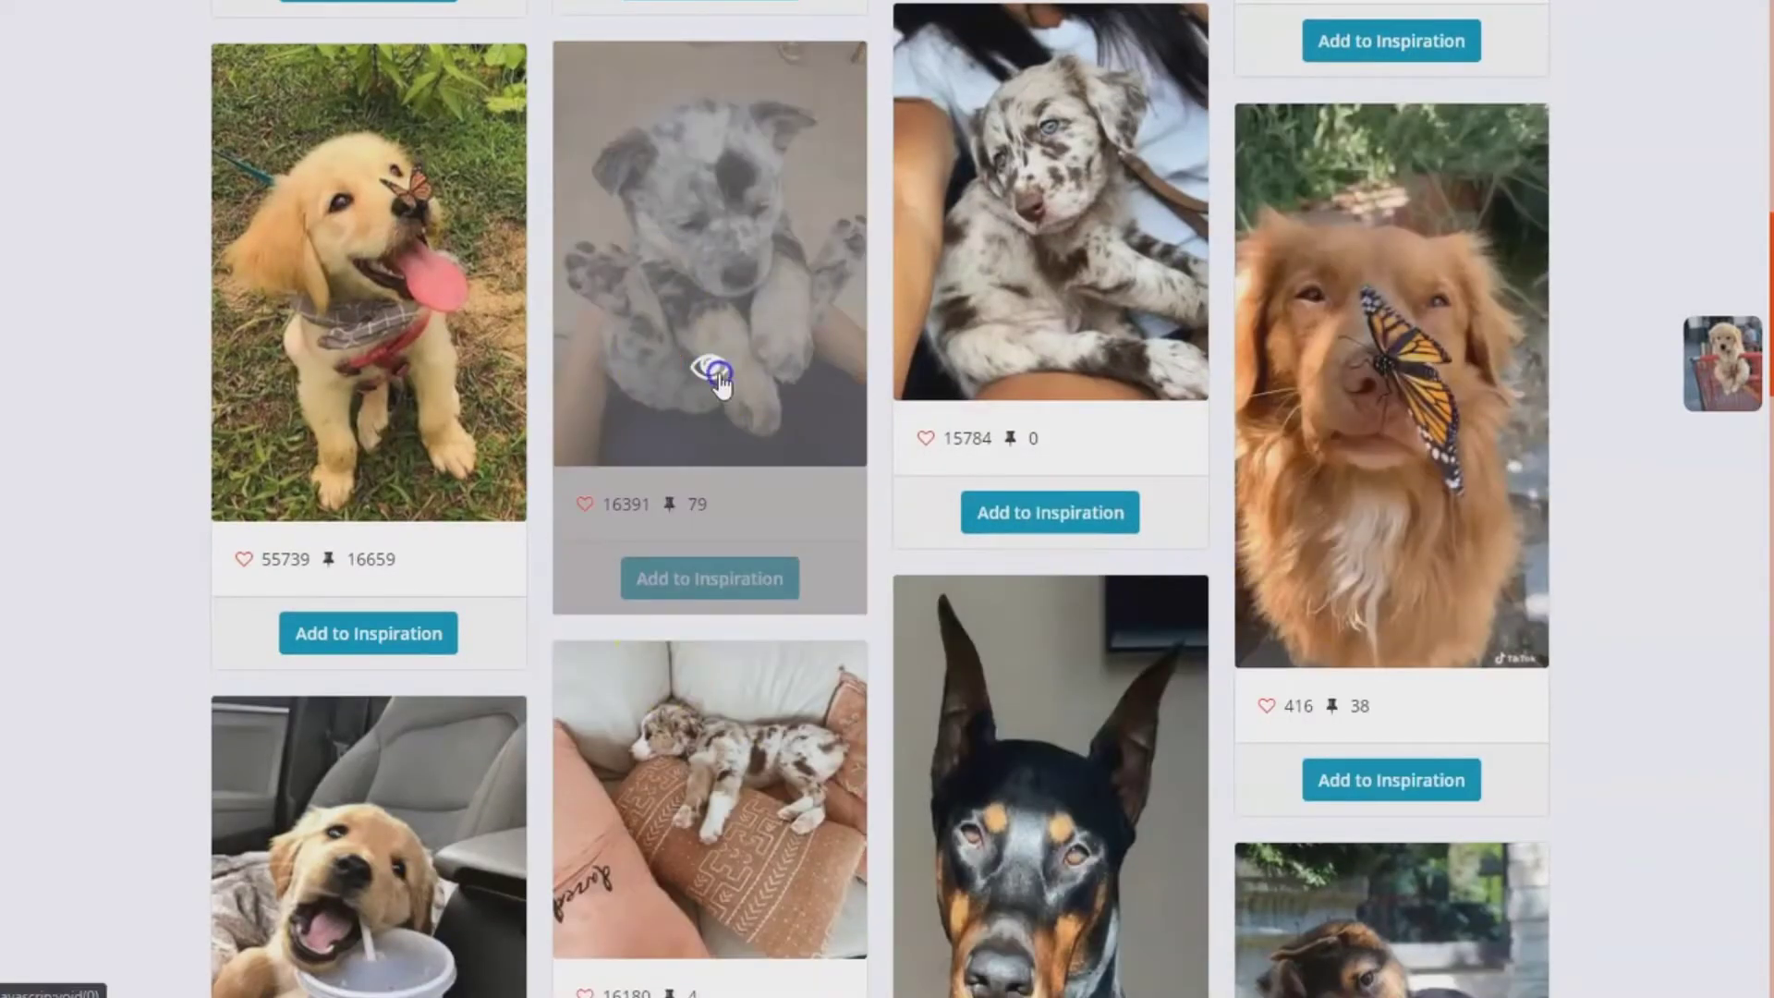
click(716, 372)
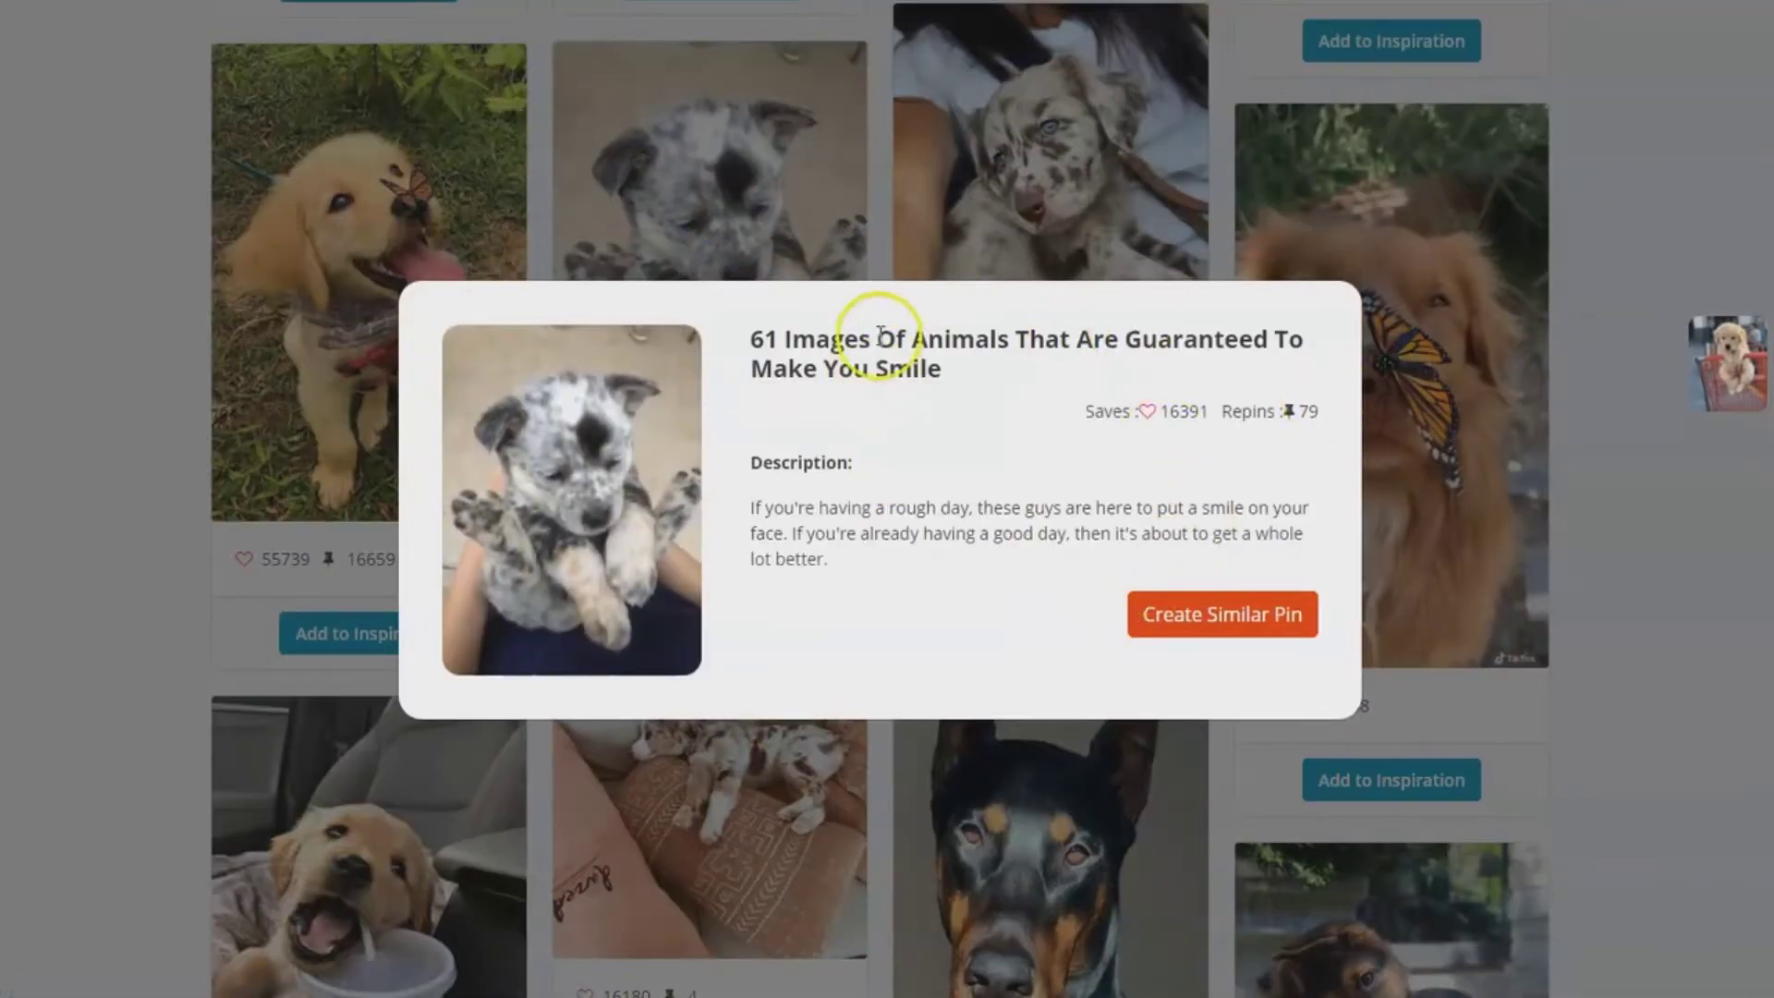
click(796, 265)
click(734, 573)
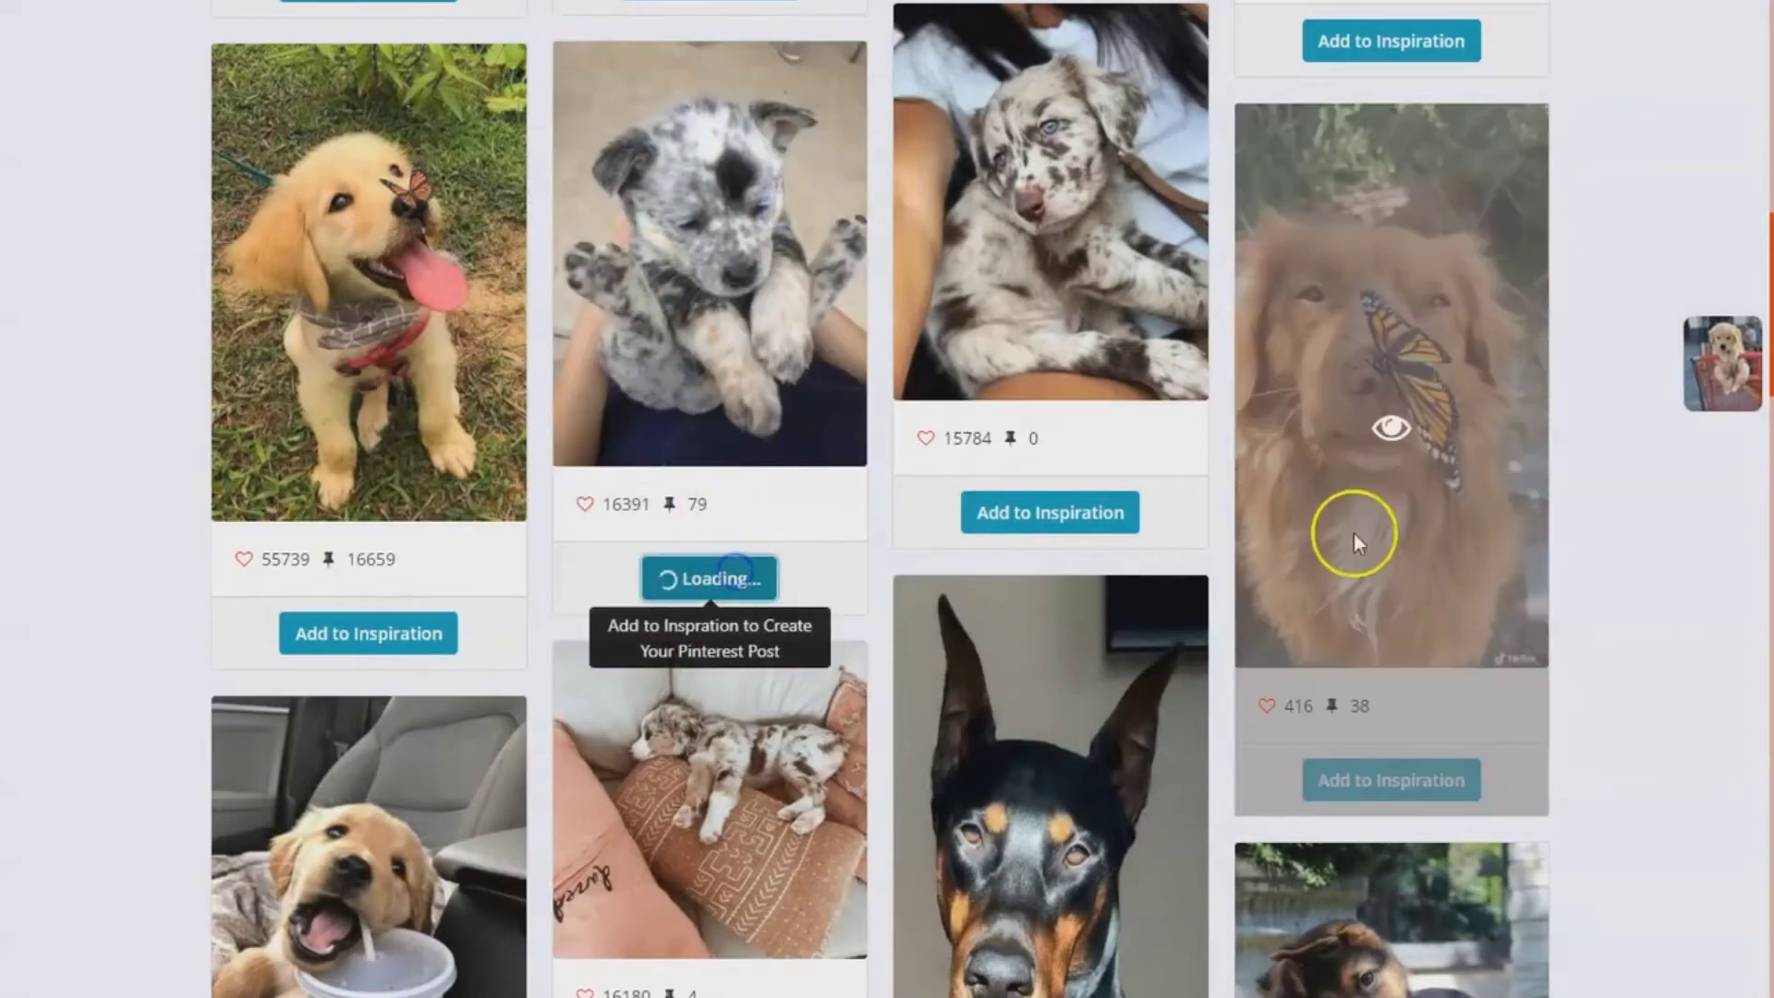
Step: Check the details of the golden puppy with the butterfly and the spotted puppy sleeping on a cushion
click(364, 371)
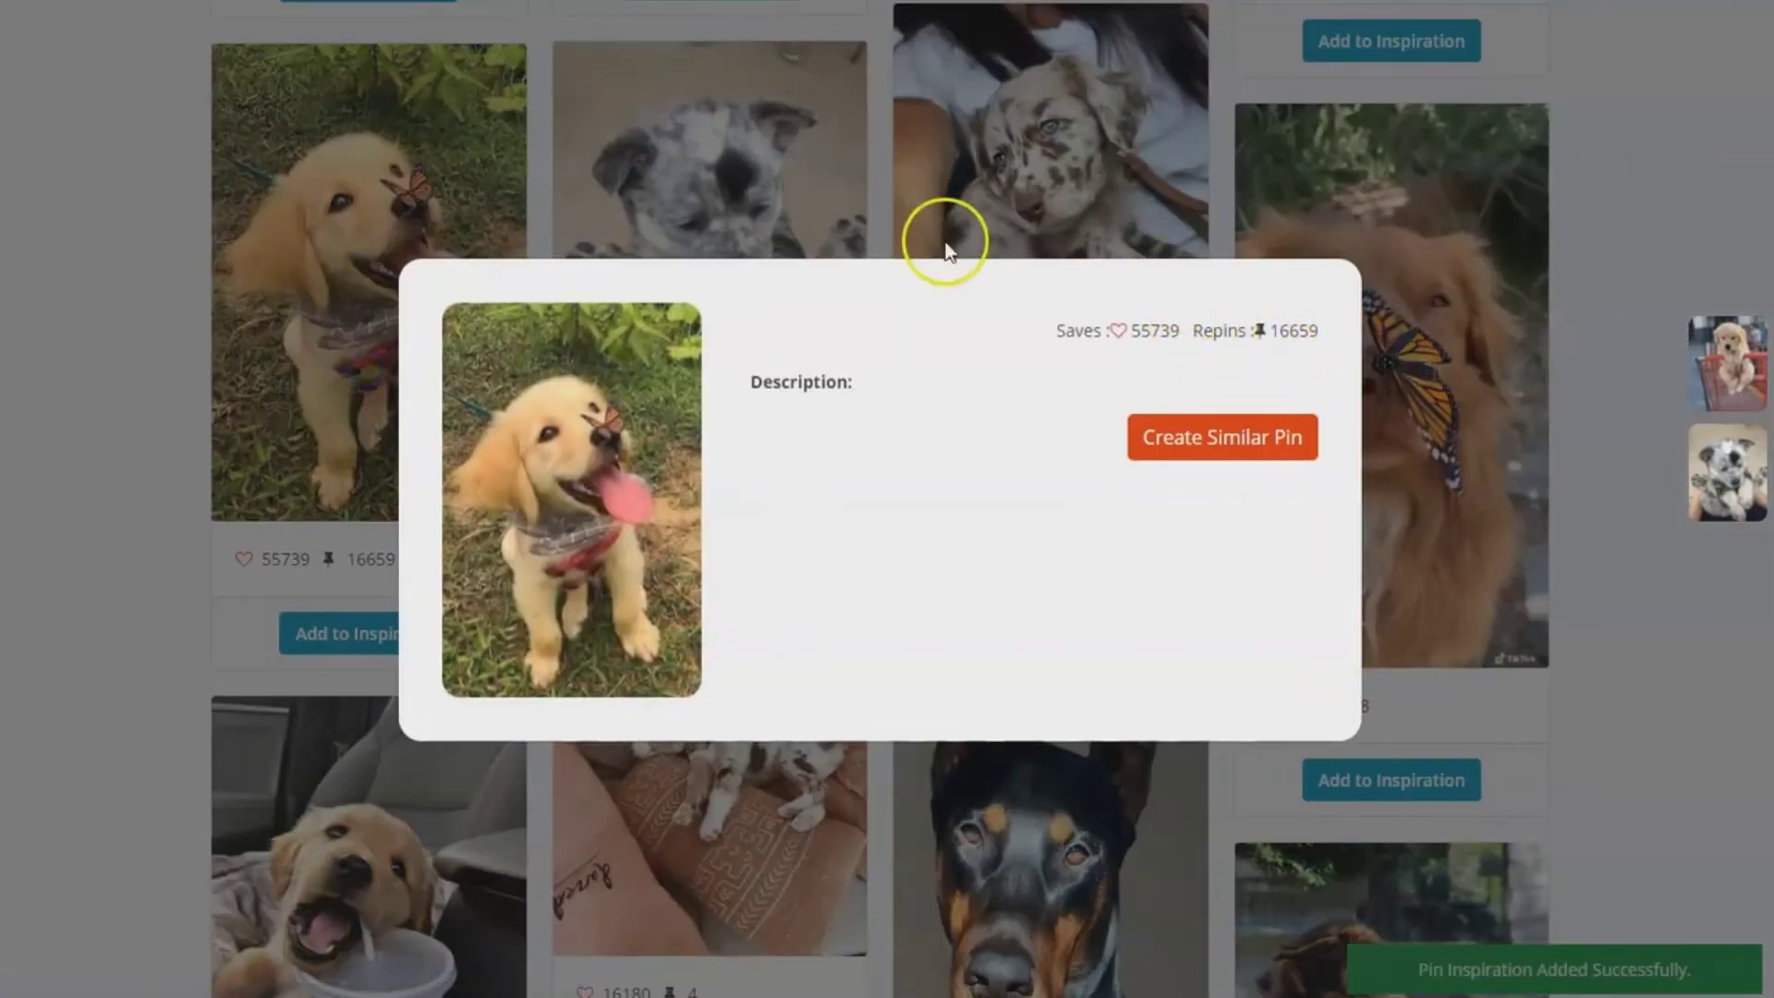
click(933, 231)
scroll(990, 752, down, 4)
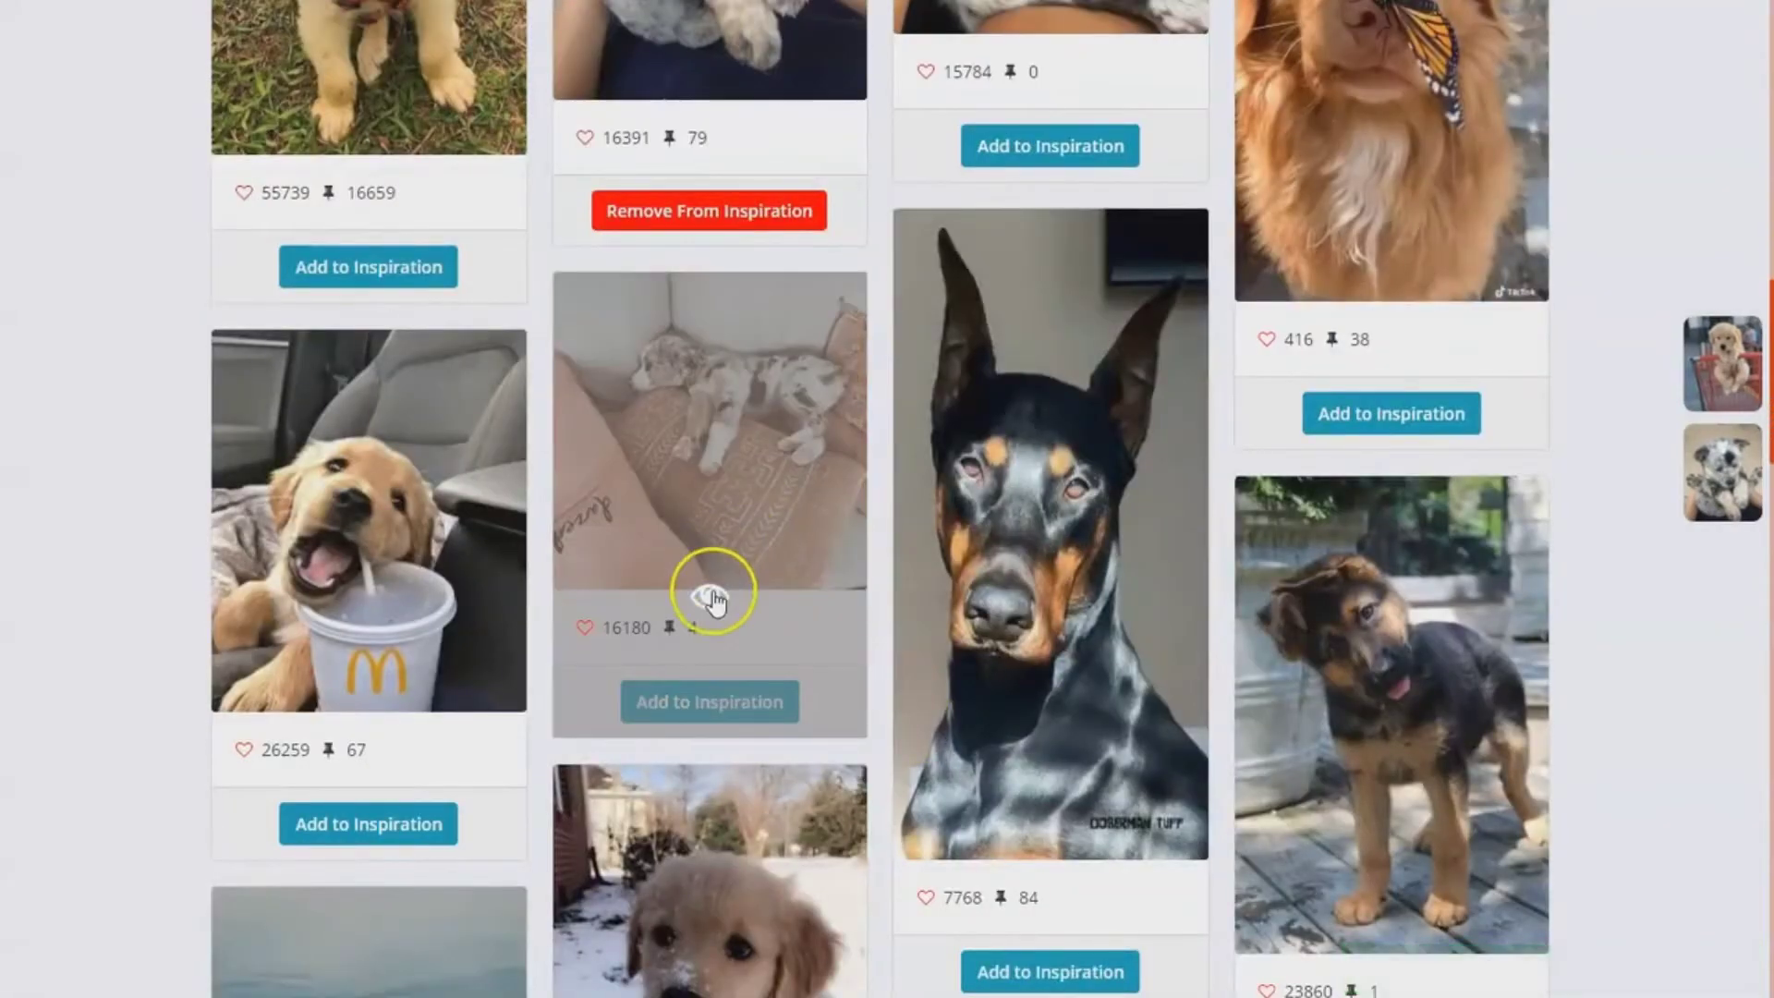
click(707, 597)
click(667, 301)
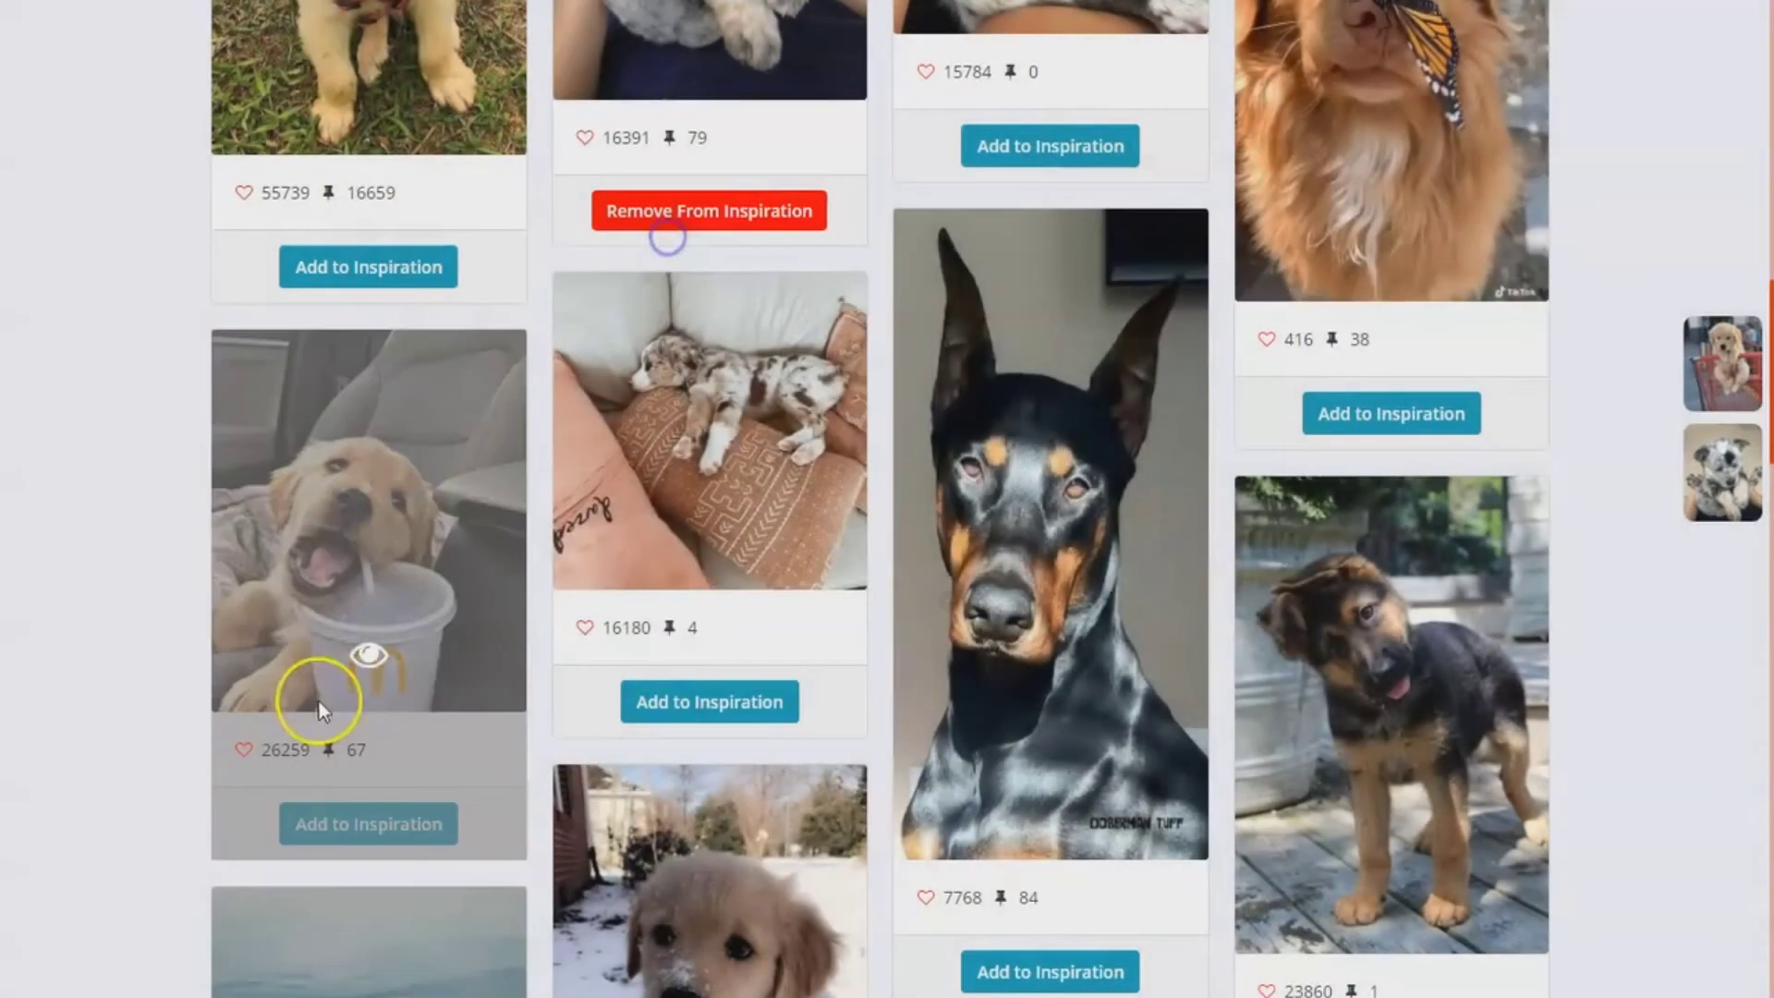
Step: Review the pin of the puppy with the McDonald's cup and add it to the inspirations
click(383, 651)
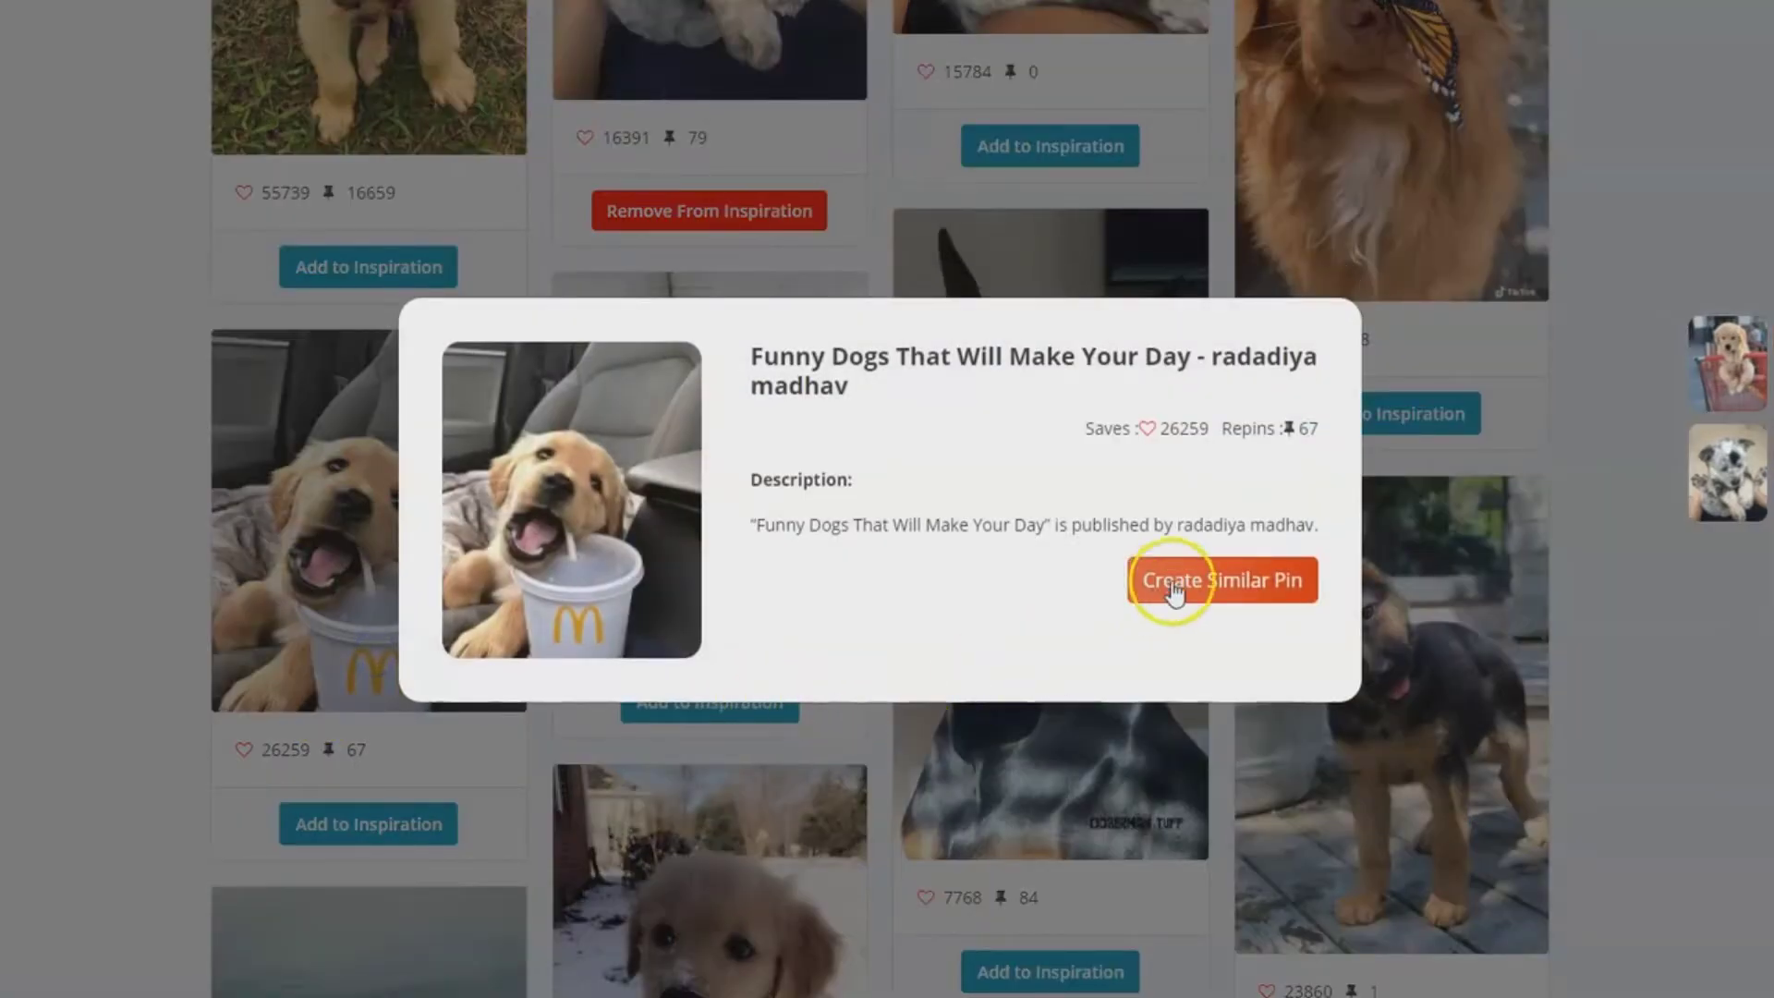
click(414, 767)
click(406, 836)
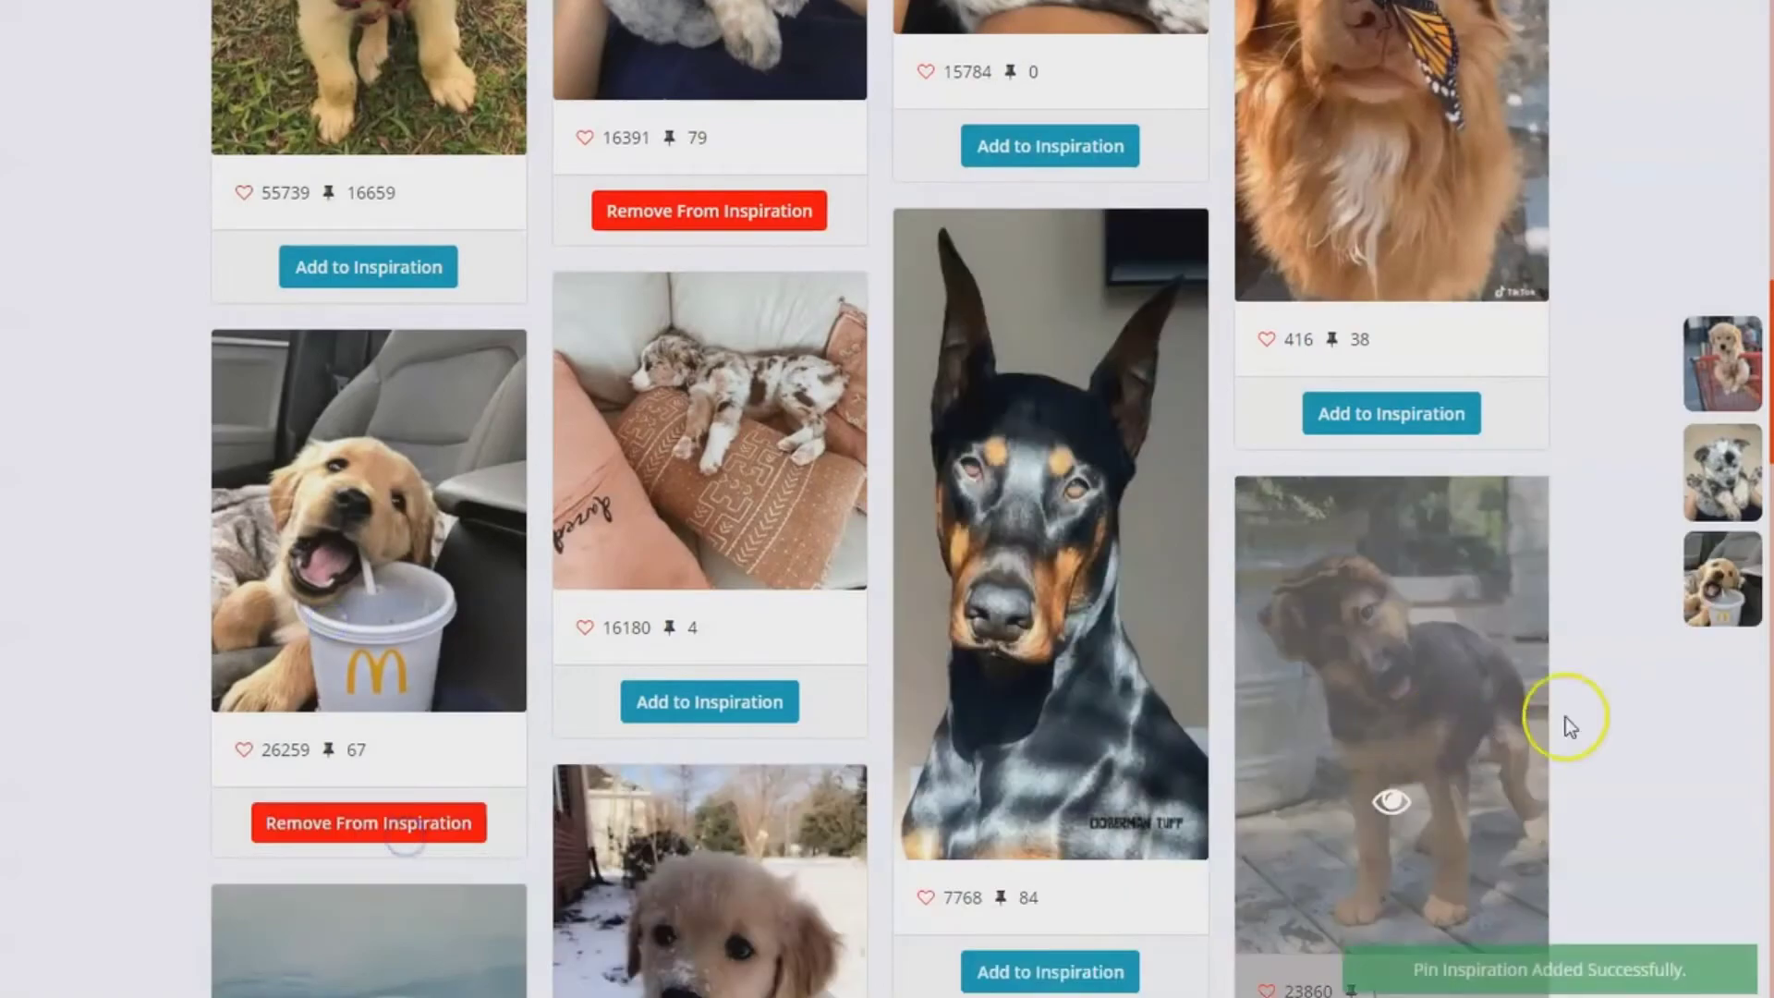
Step: Continue from the chosen dog inspirations to creating a pin instead of a landing page
scroll(1709, 596, up, 15)
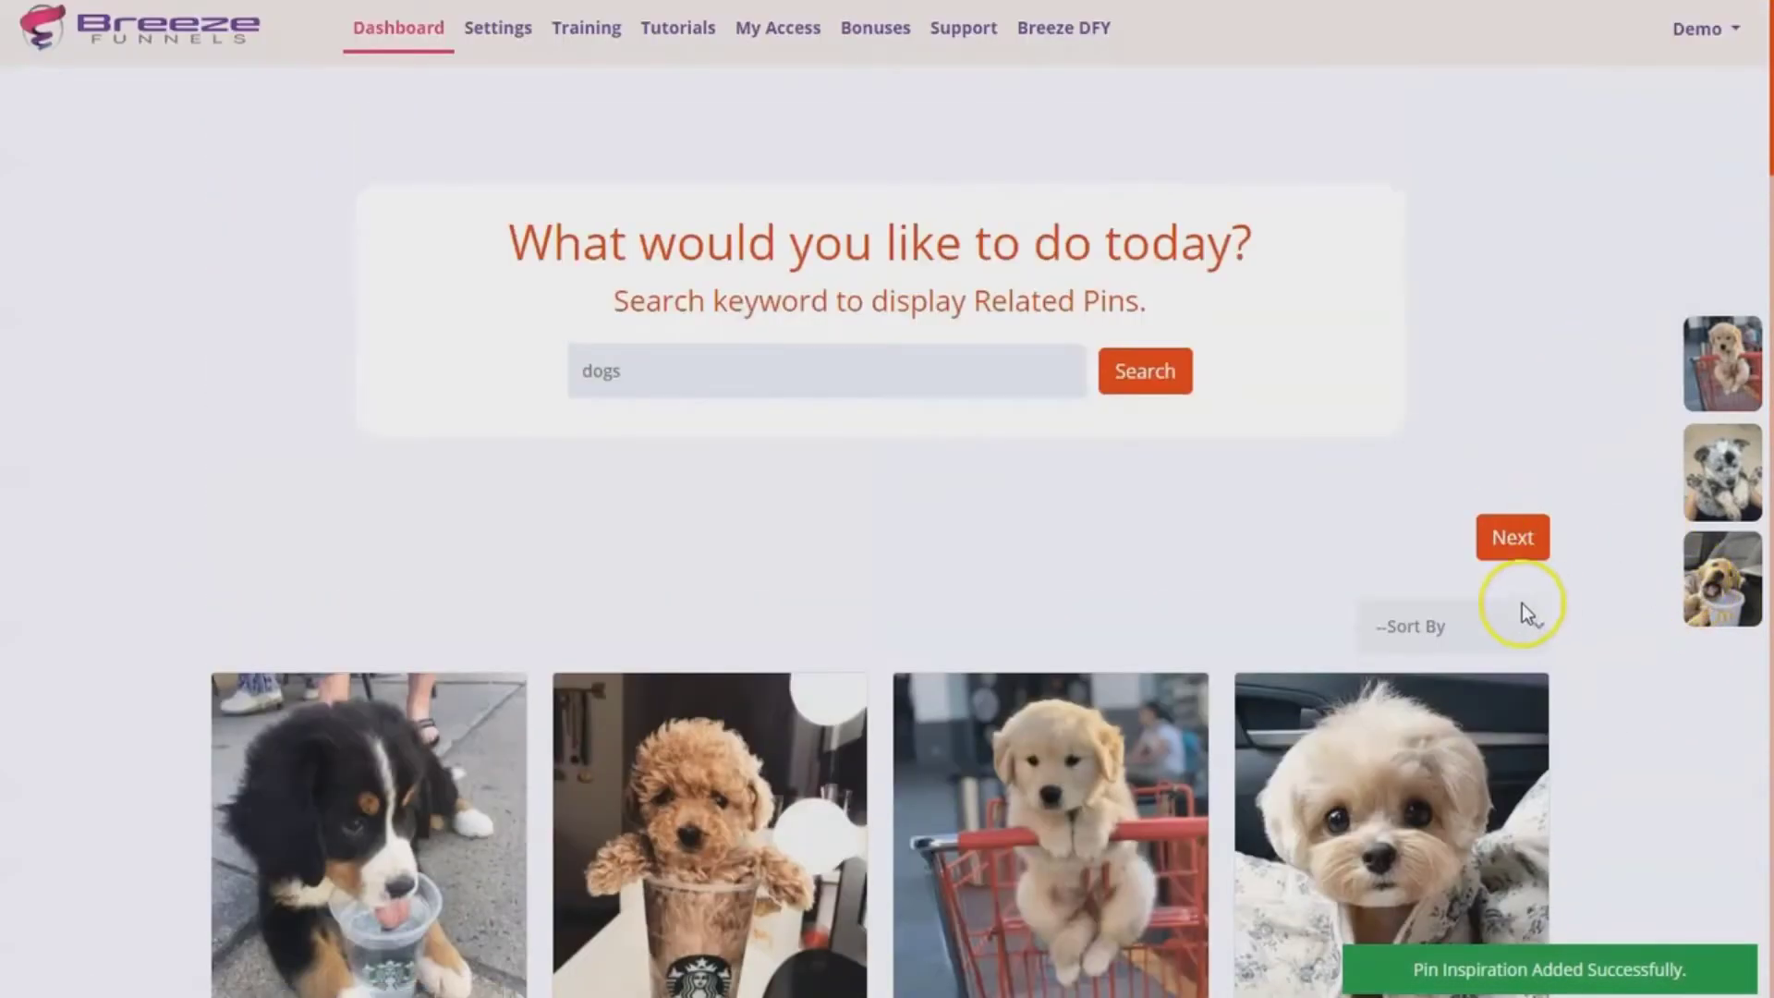
click(1511, 542)
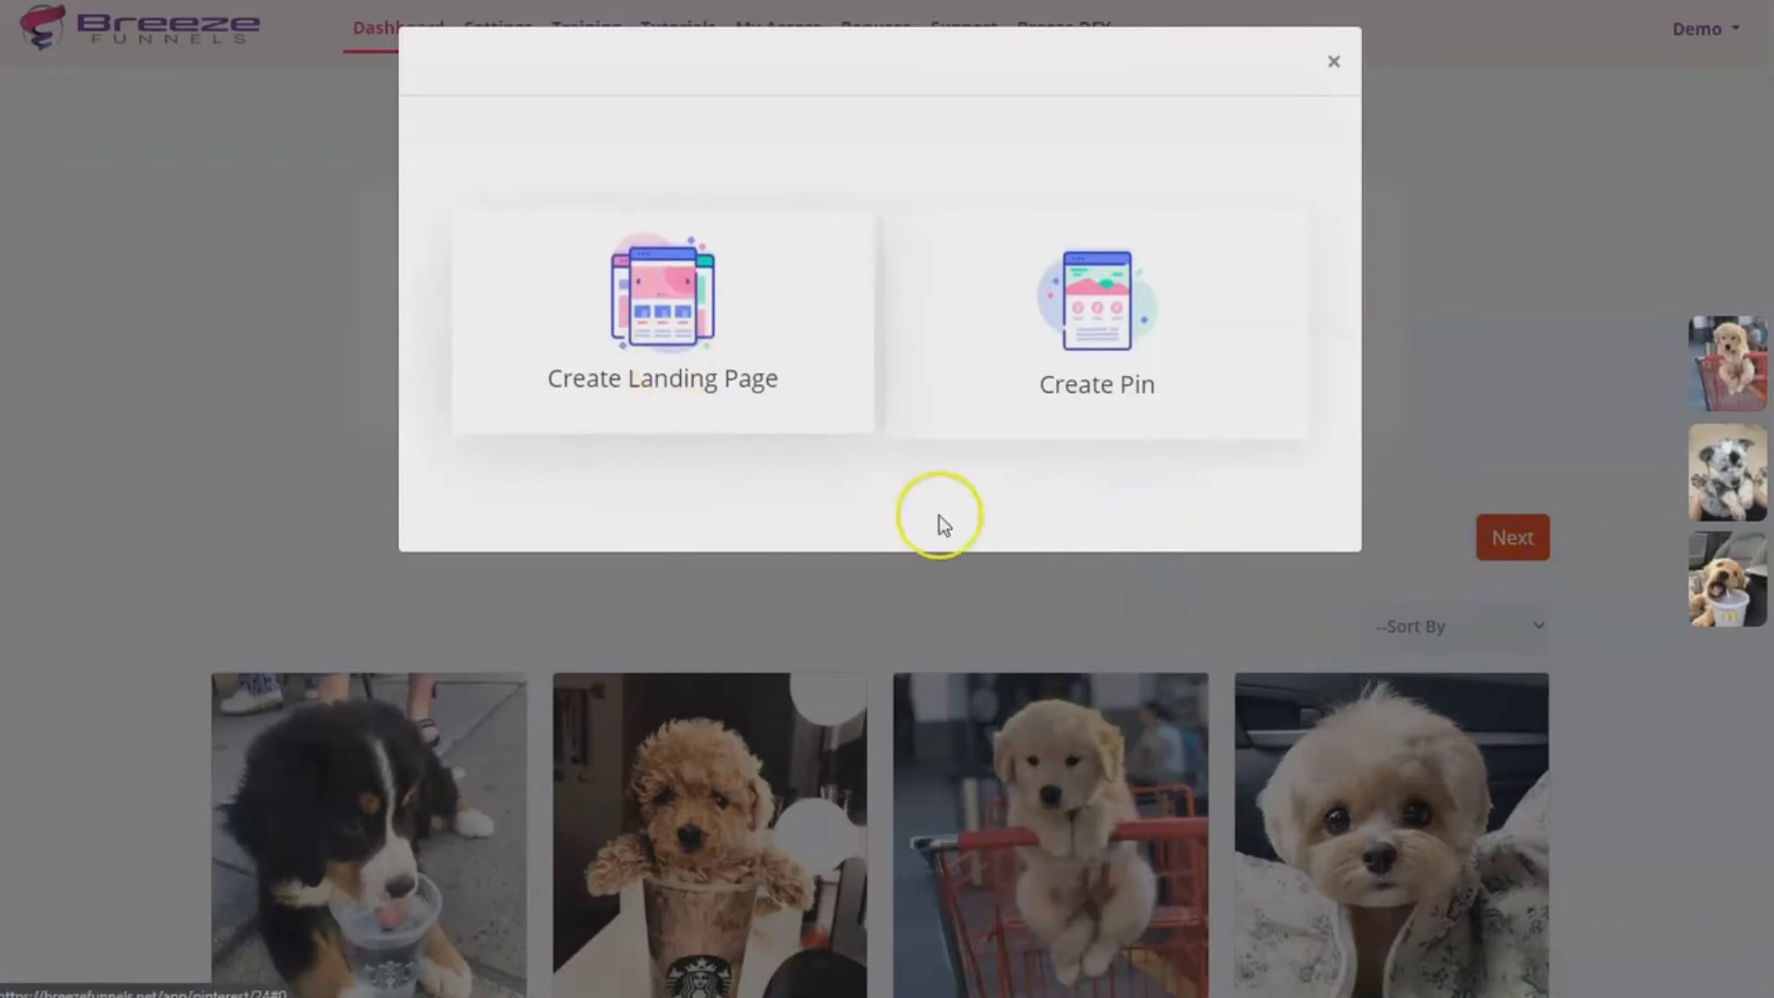
click(1006, 352)
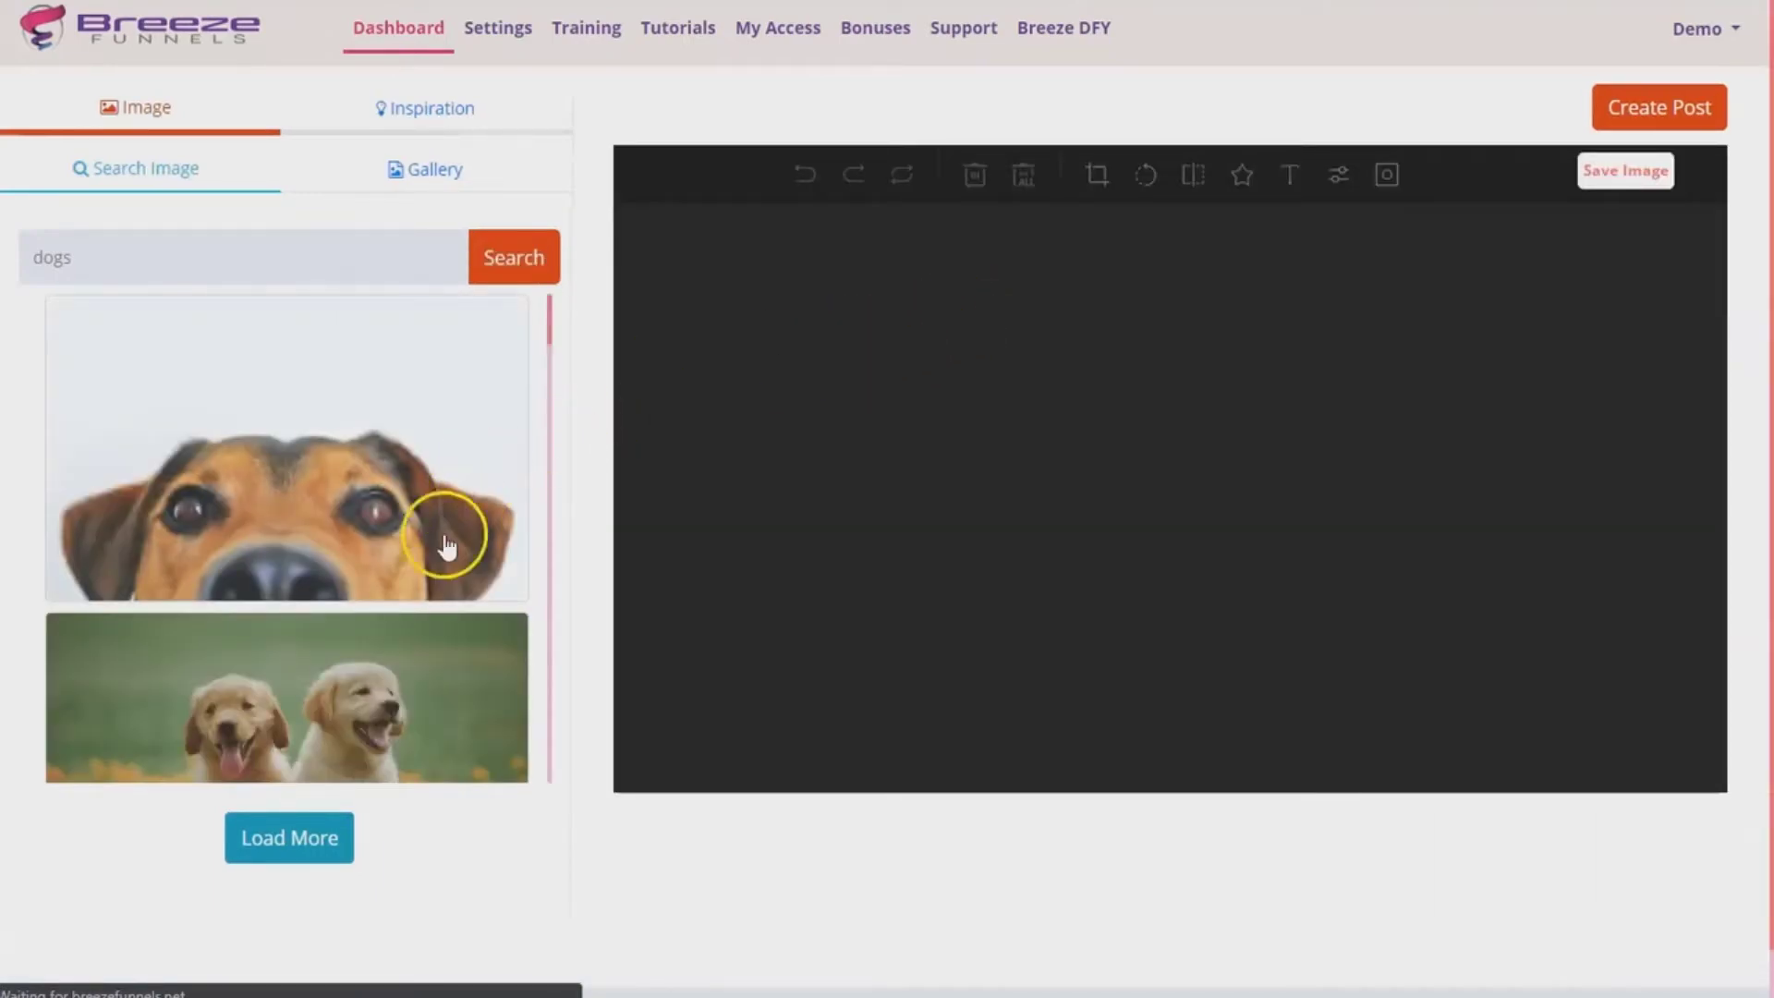
Step: Browse the "dogs" stock images and load the two golden puppies among orange flowers into the image editor
scroll(406, 646, down, 3)
click(389, 167)
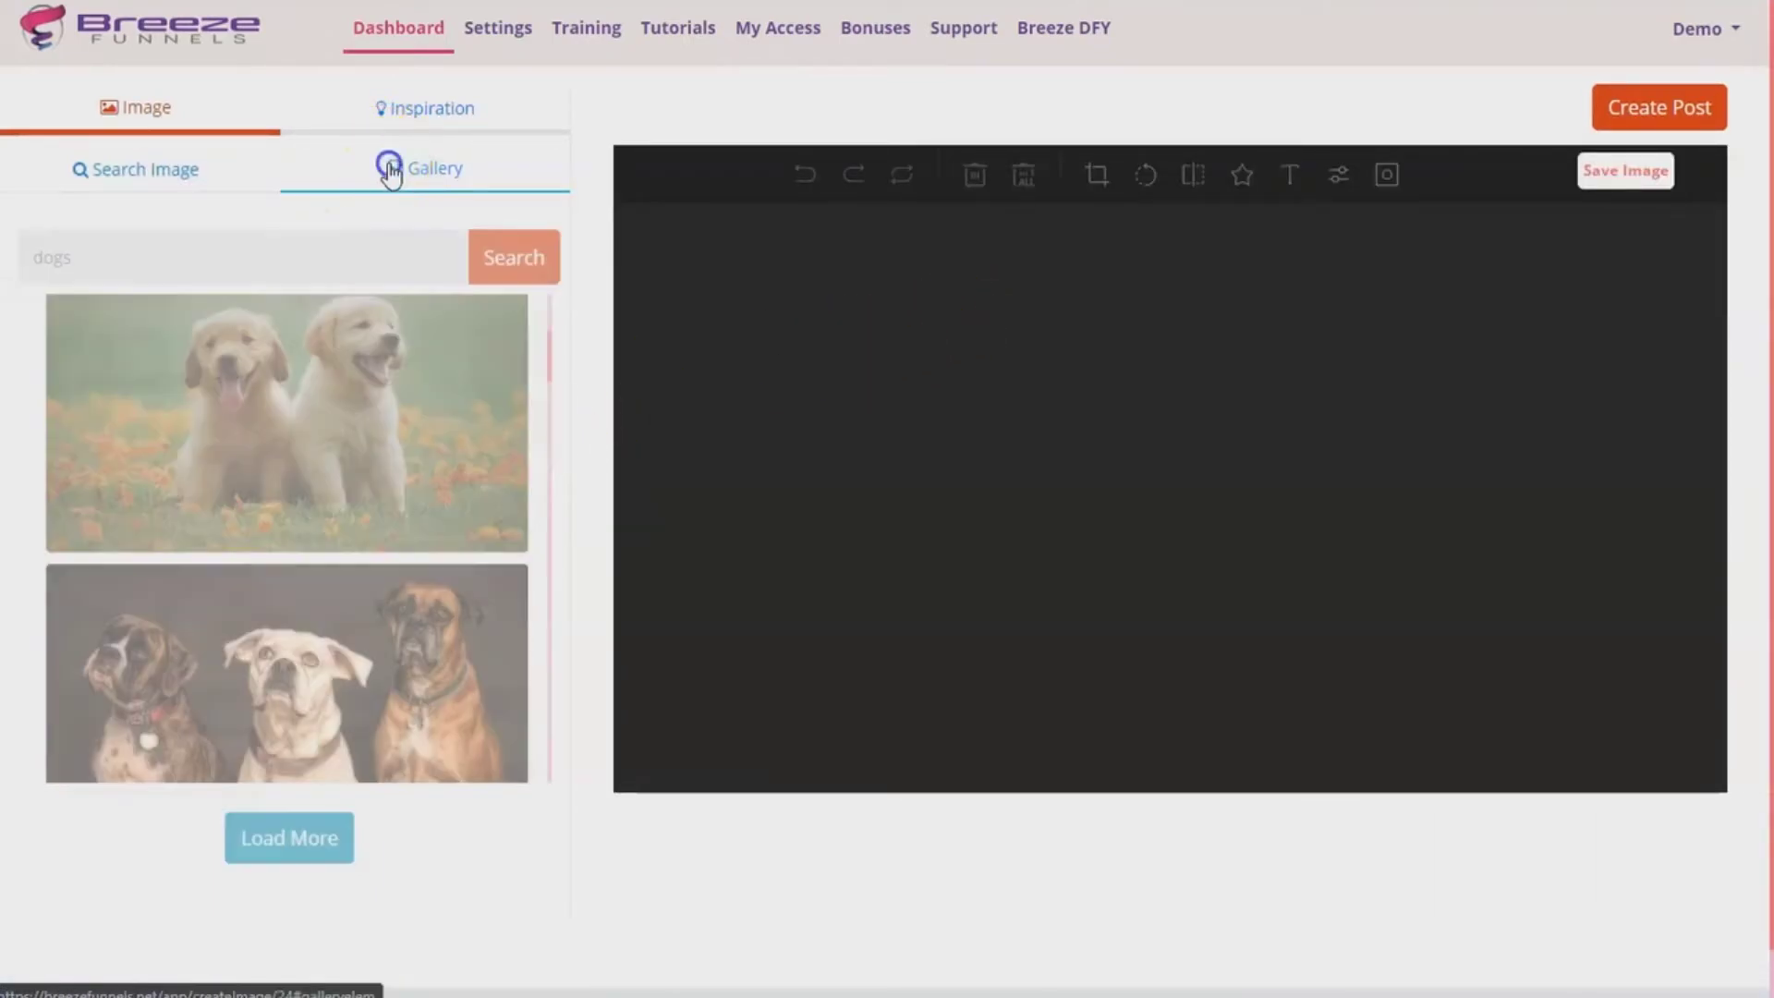
click(148, 189)
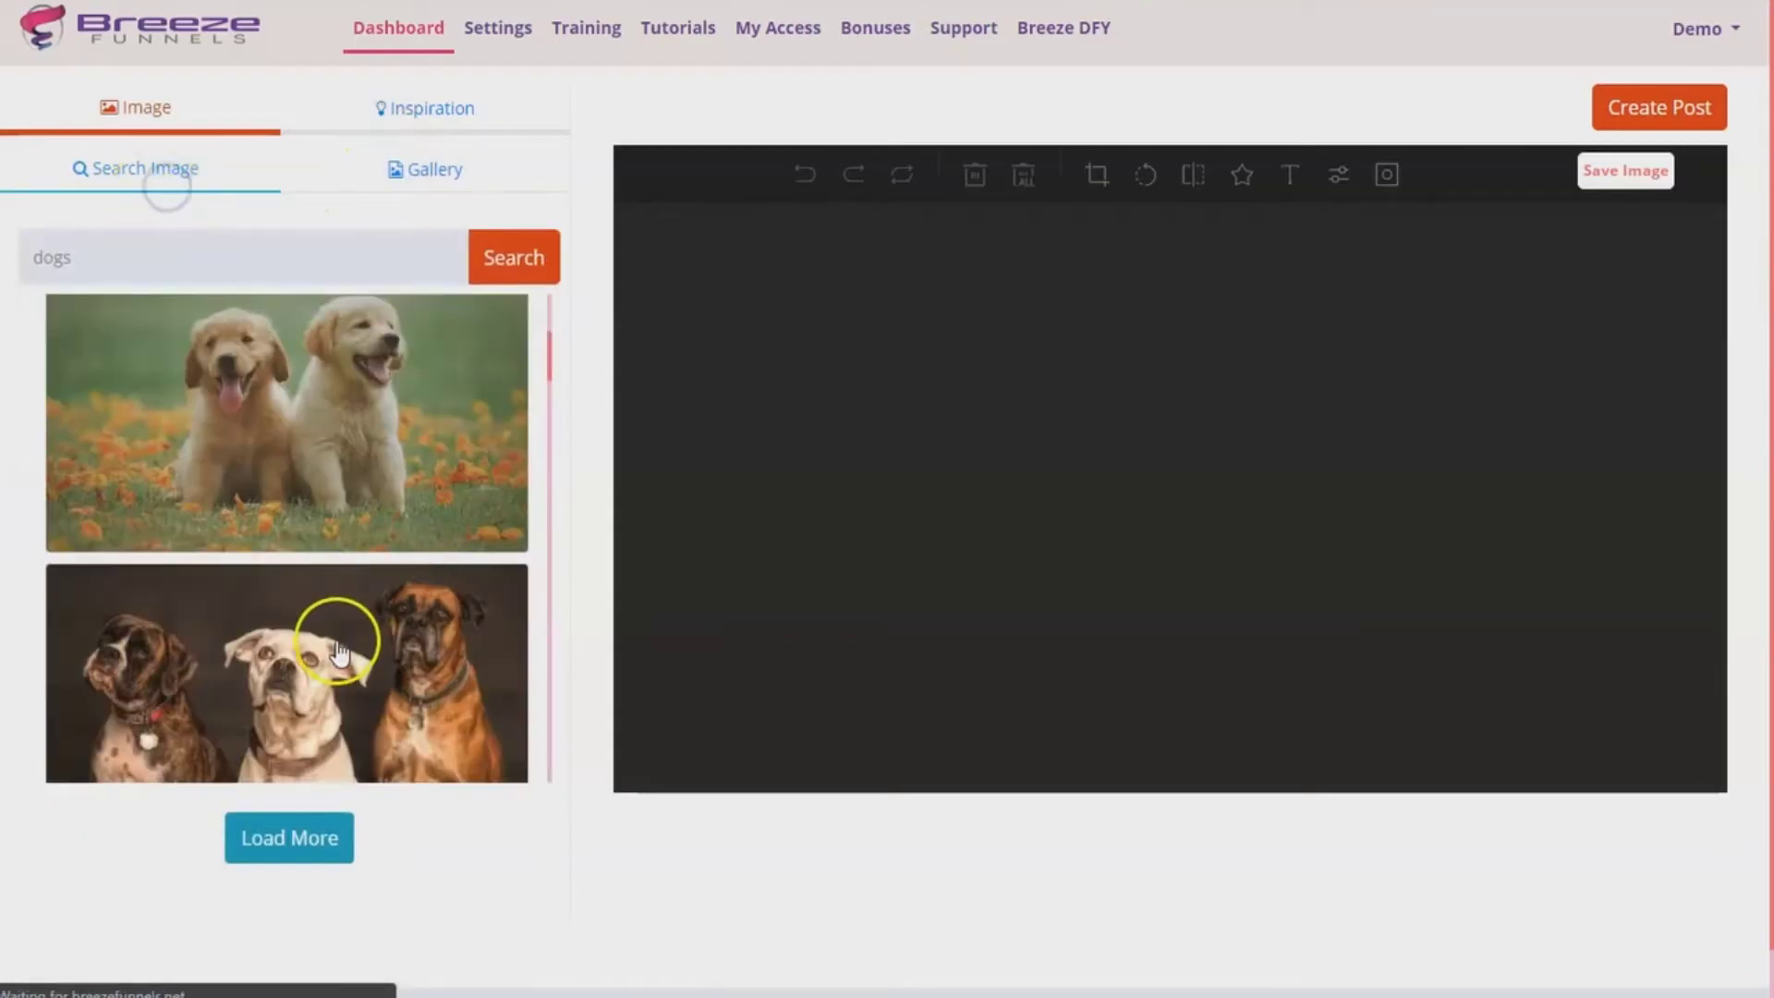
scroll(330, 586, down, 10)
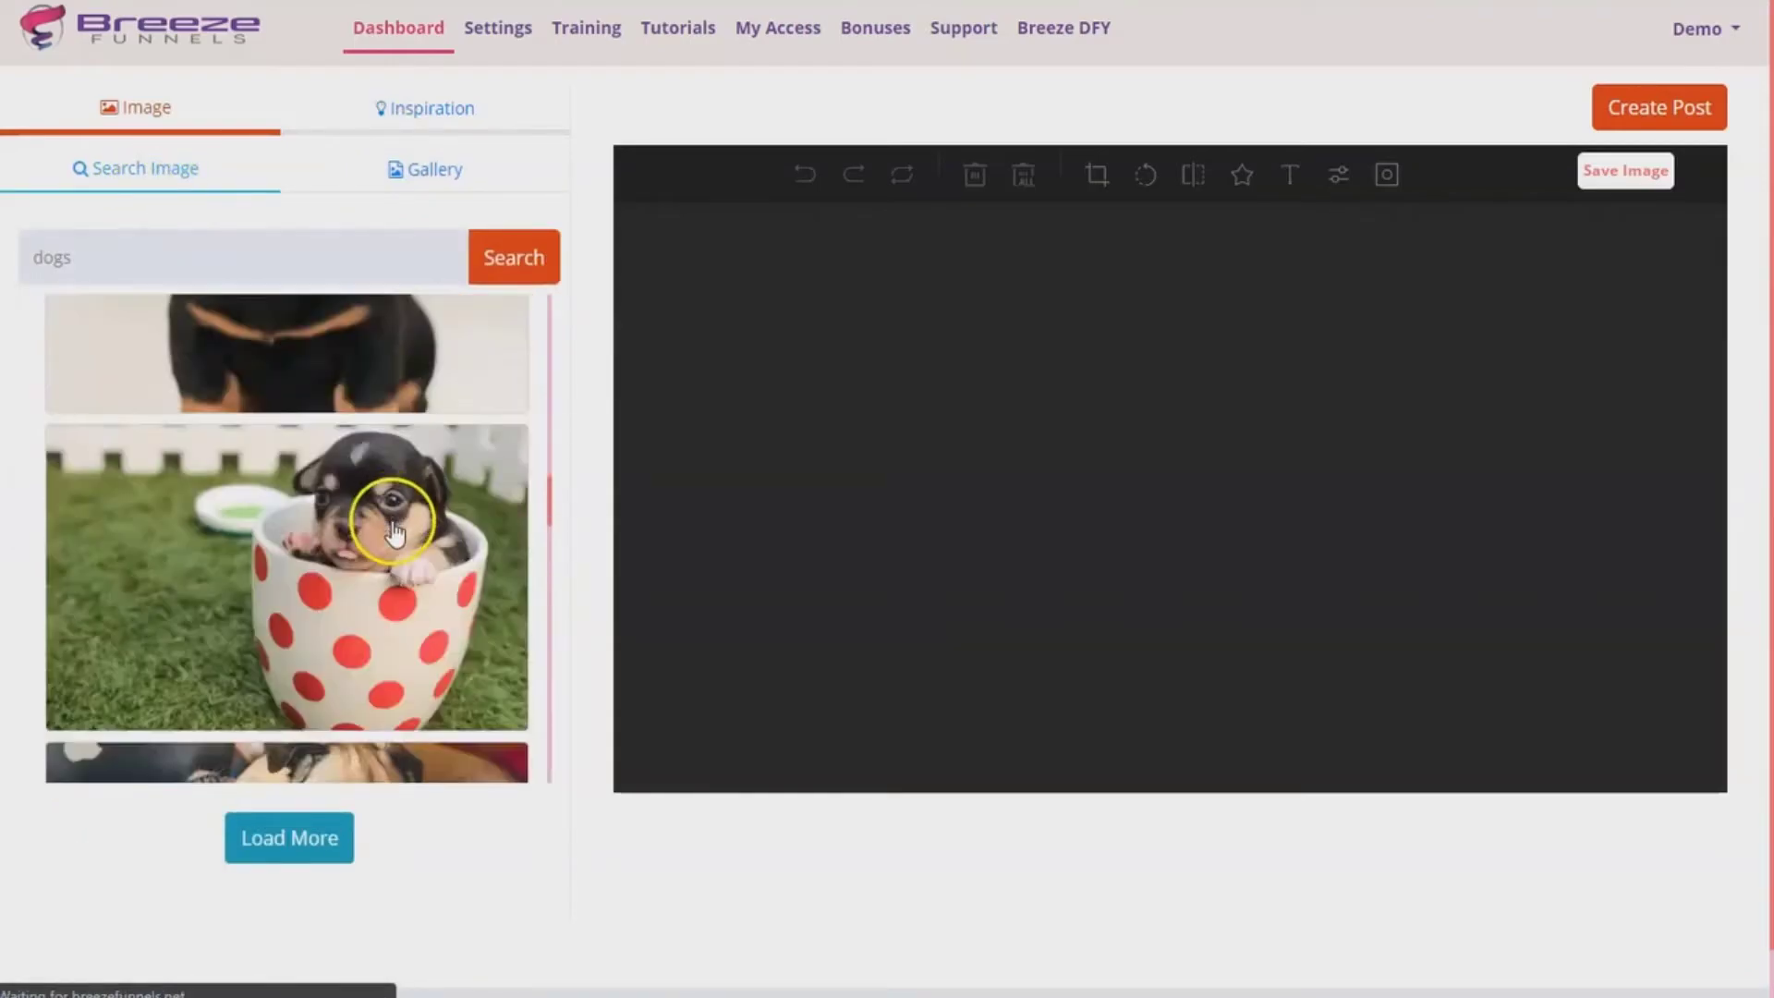
scroll(379, 704, up, 10)
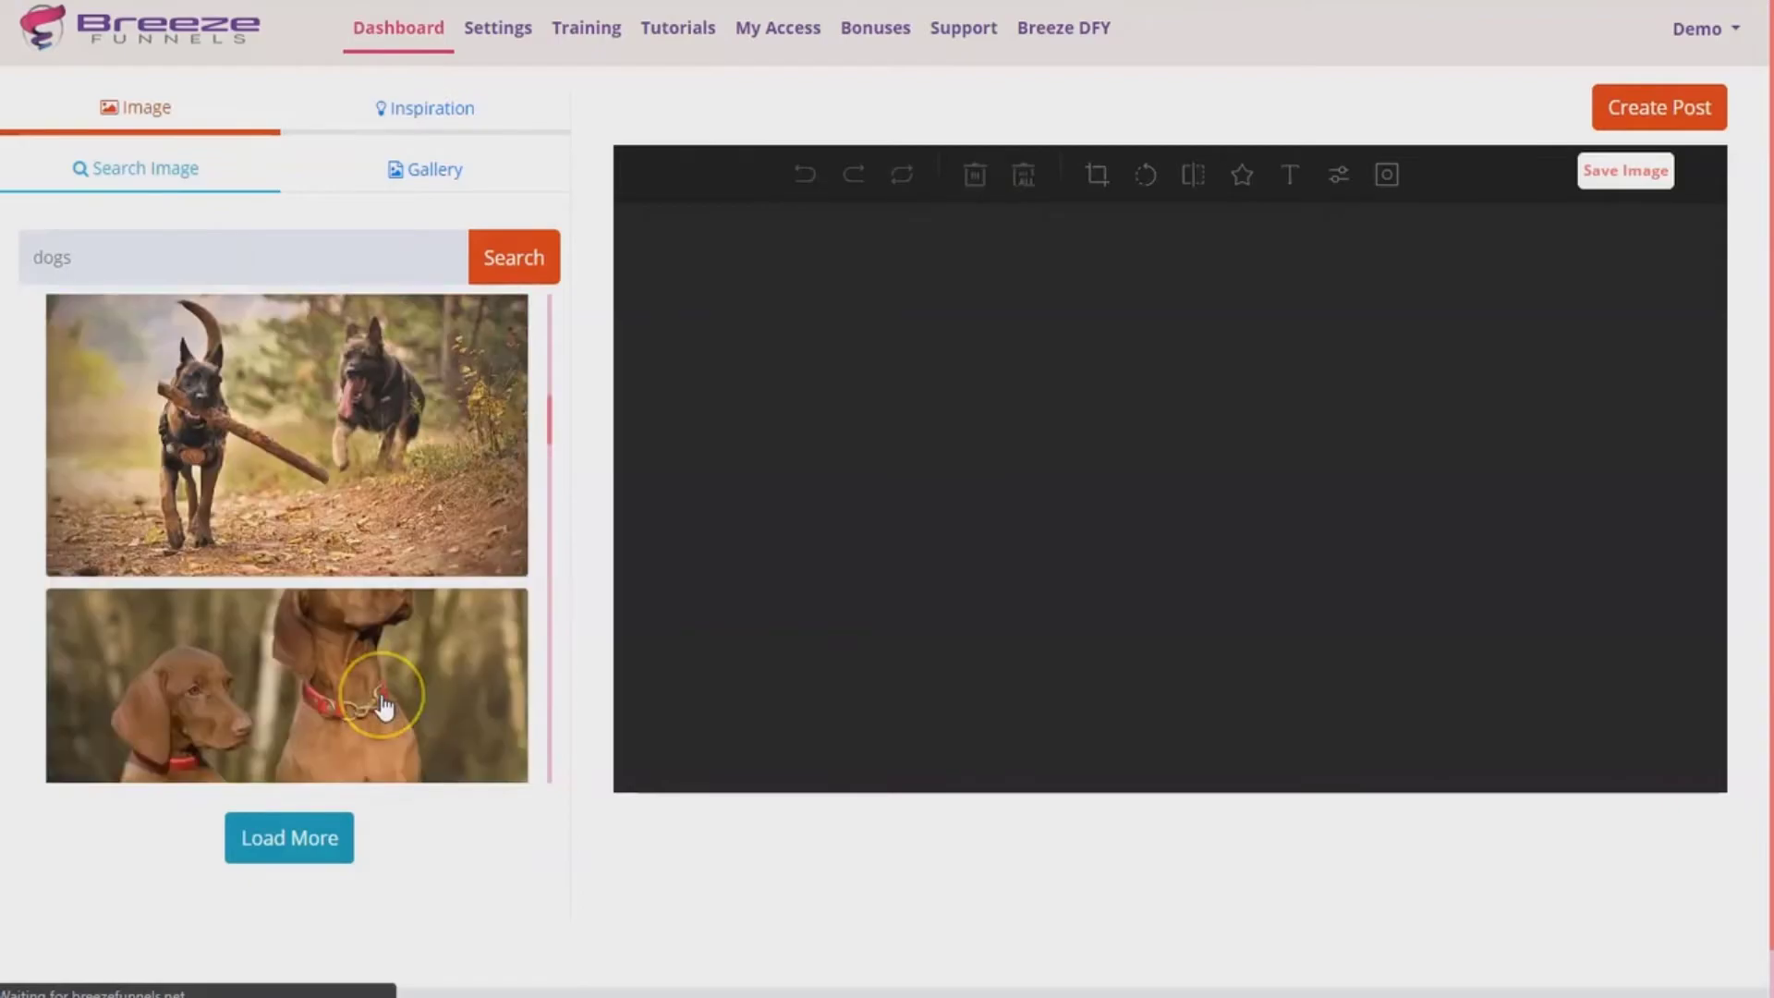
scroll(360, 695, down, 4)
click(240, 464)
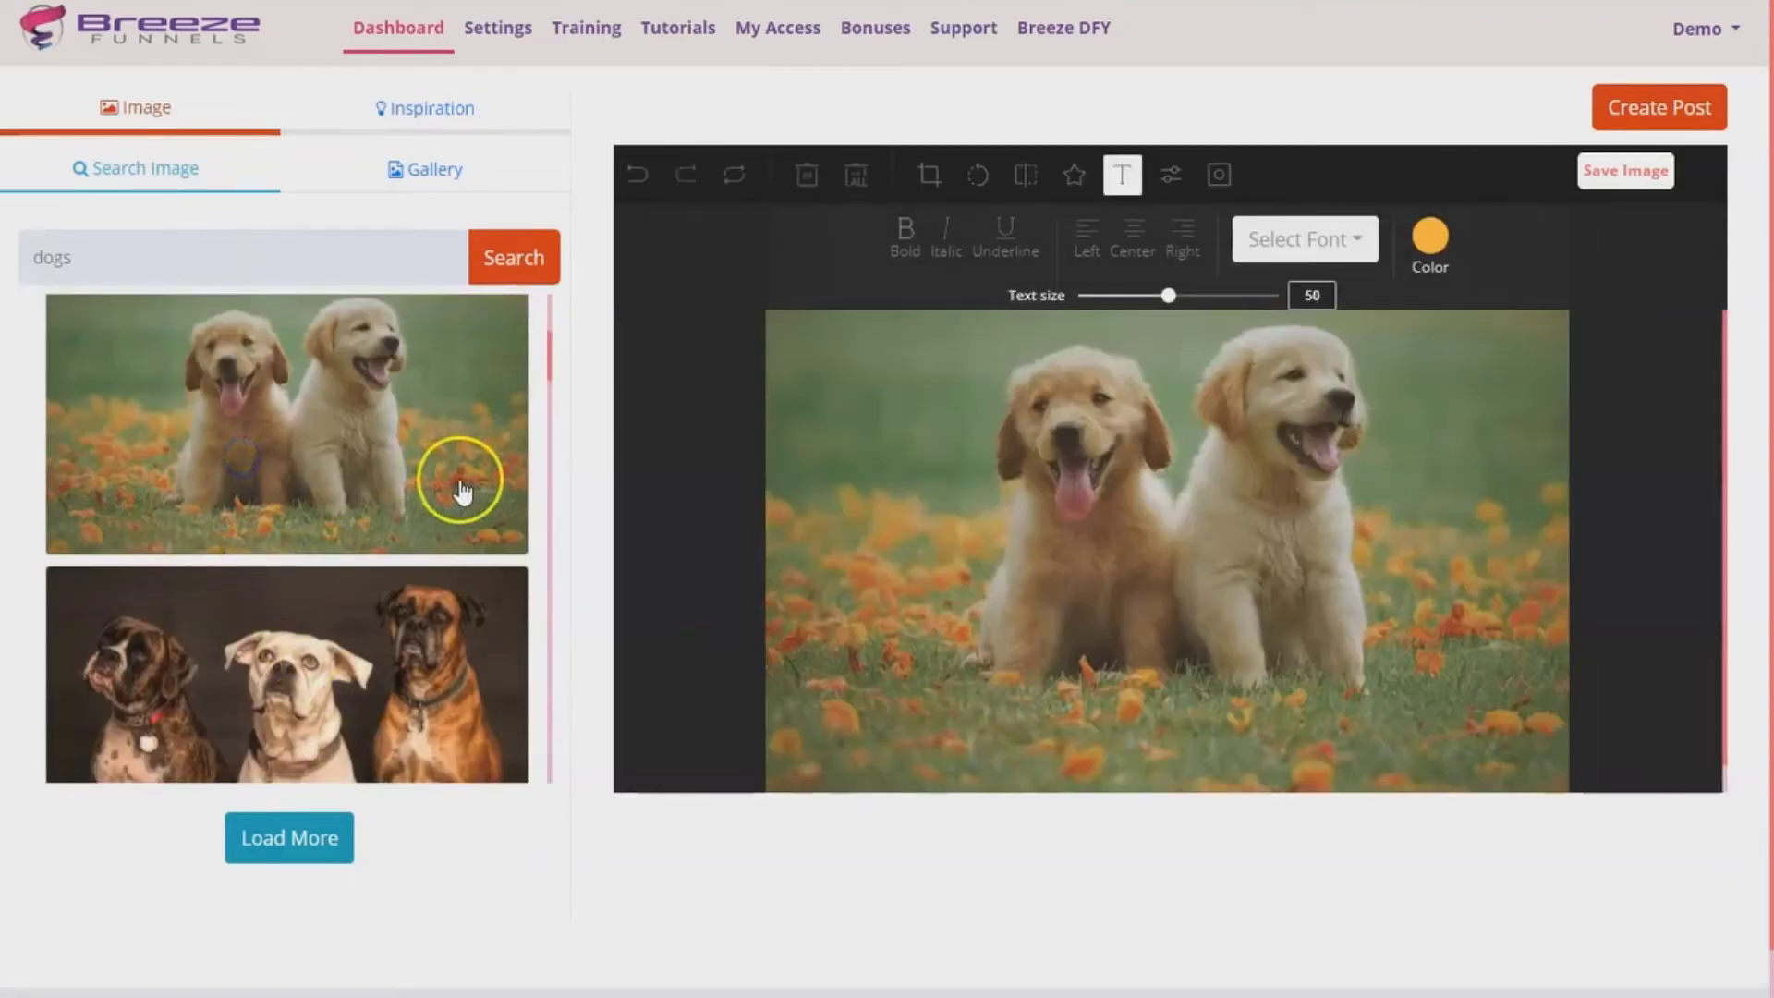
Step: Add the text caption "DOGS AS BESTFRIEND" over the upper part of the puppies image
click(1433, 238)
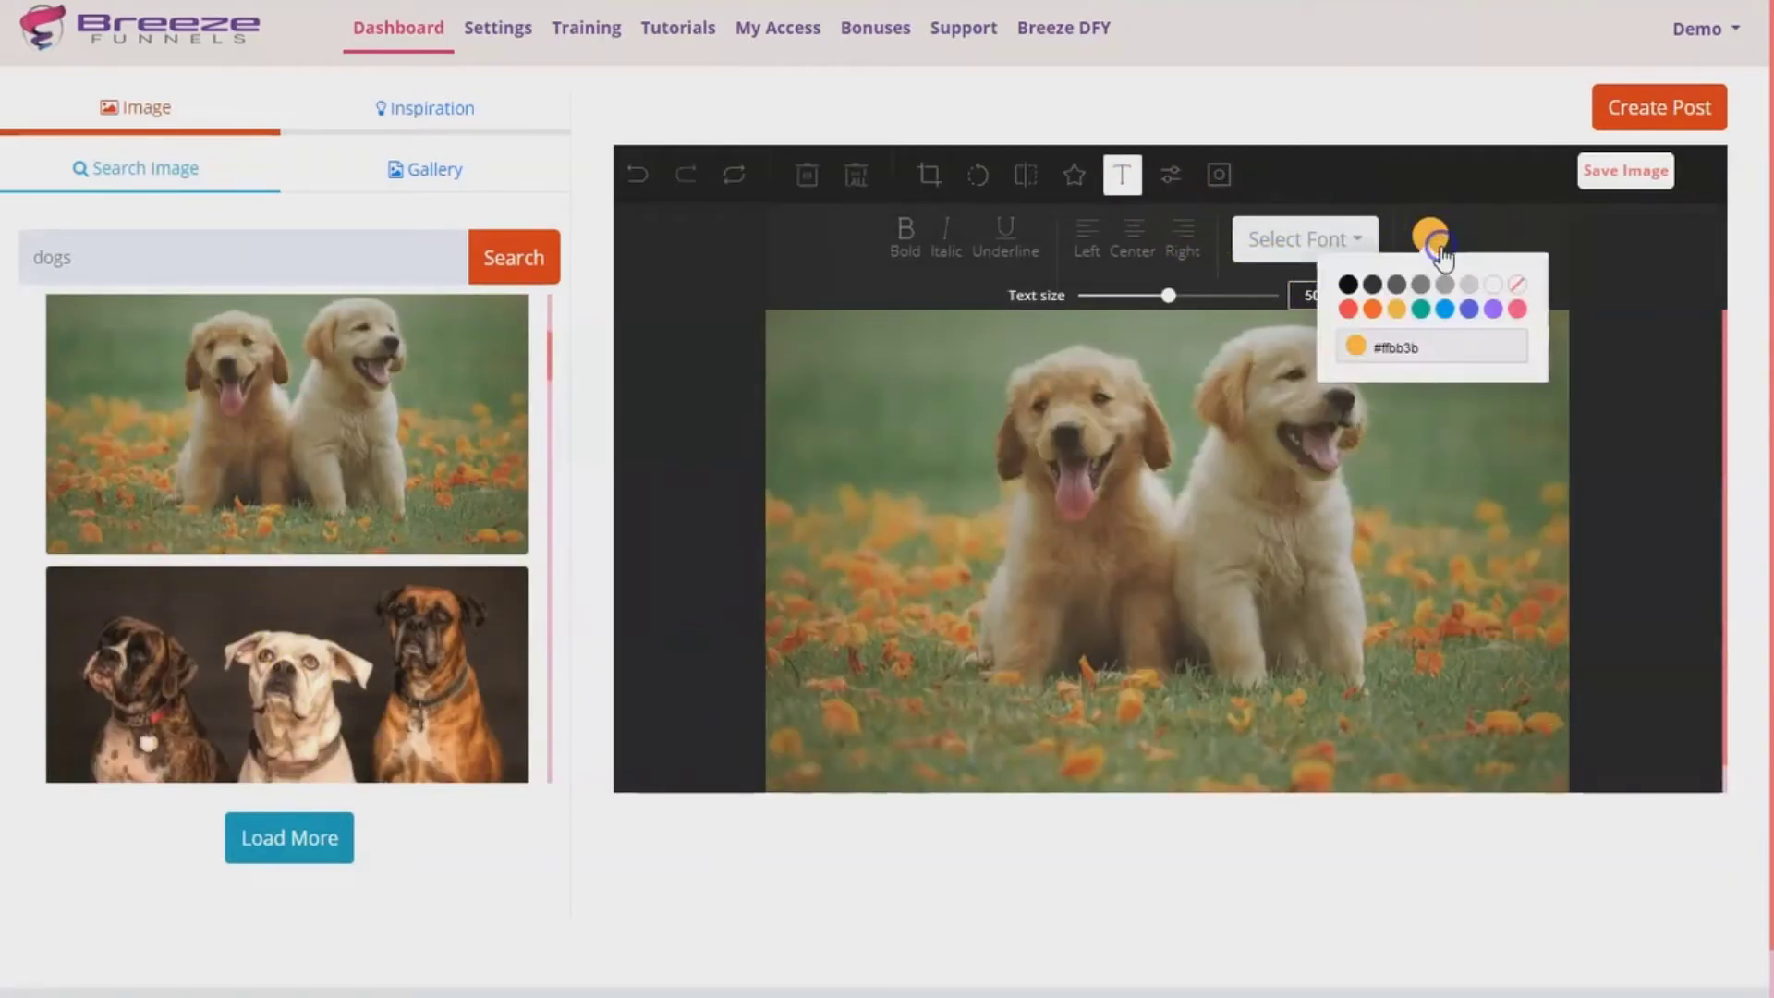
click(1127, 175)
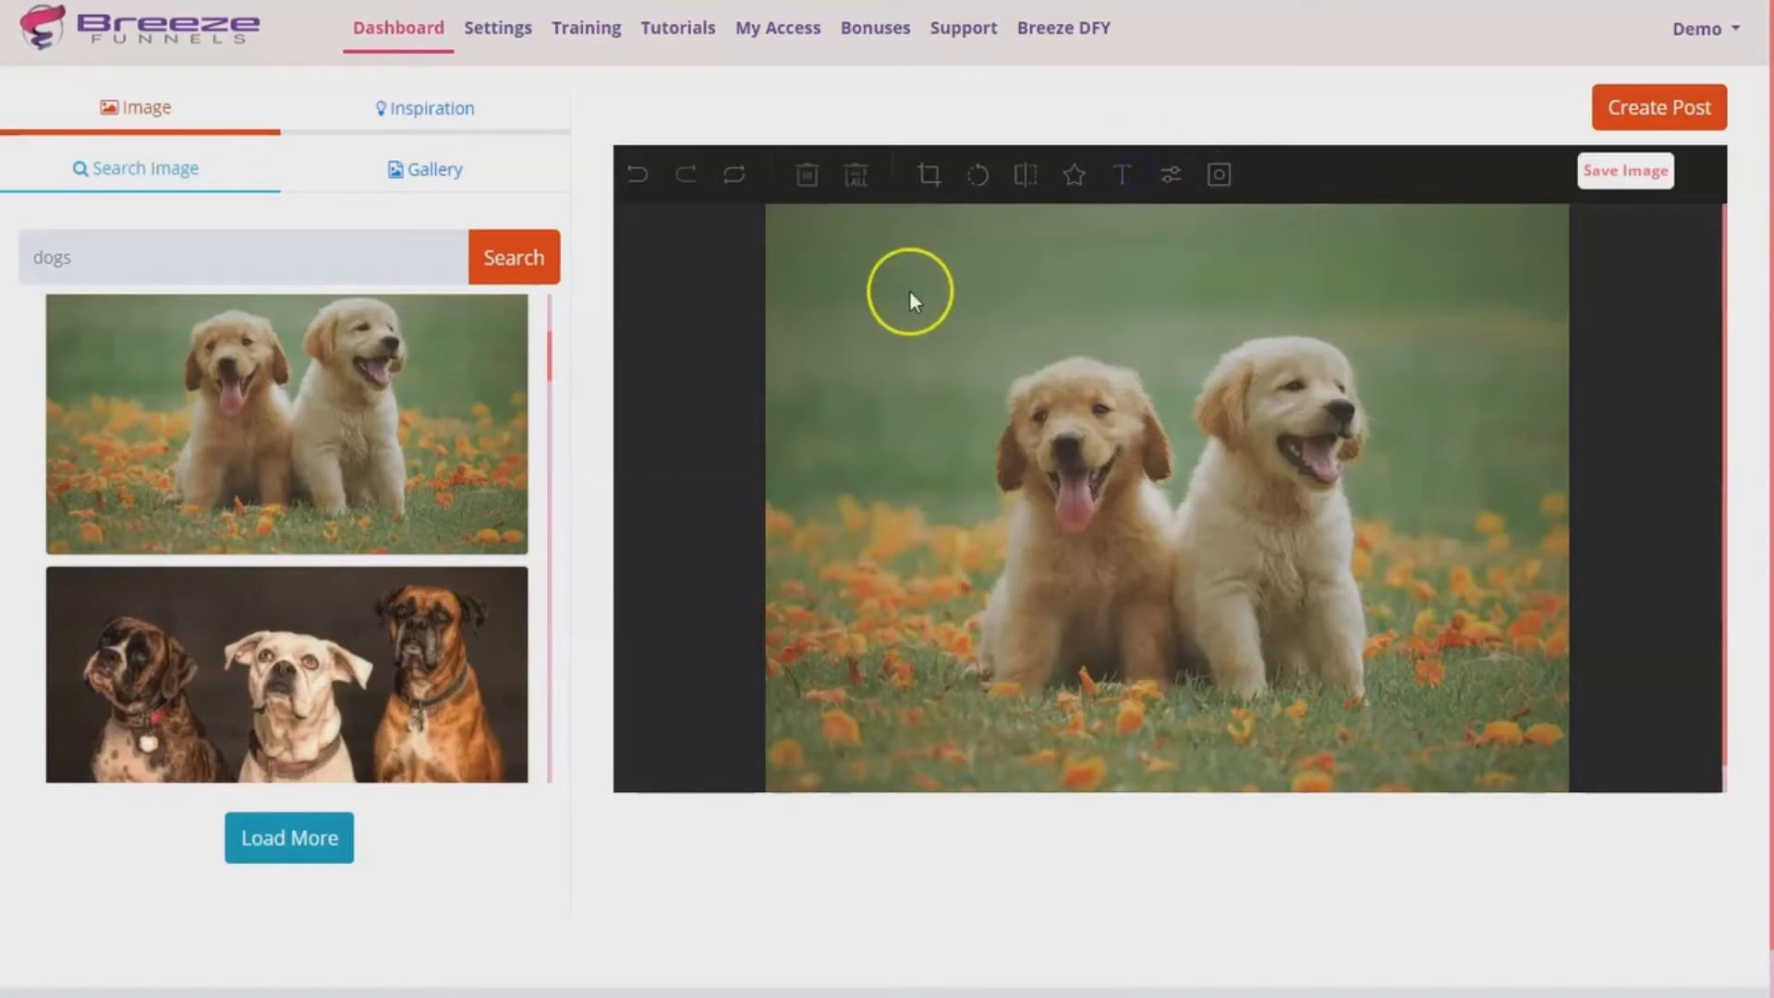
click(1123, 174)
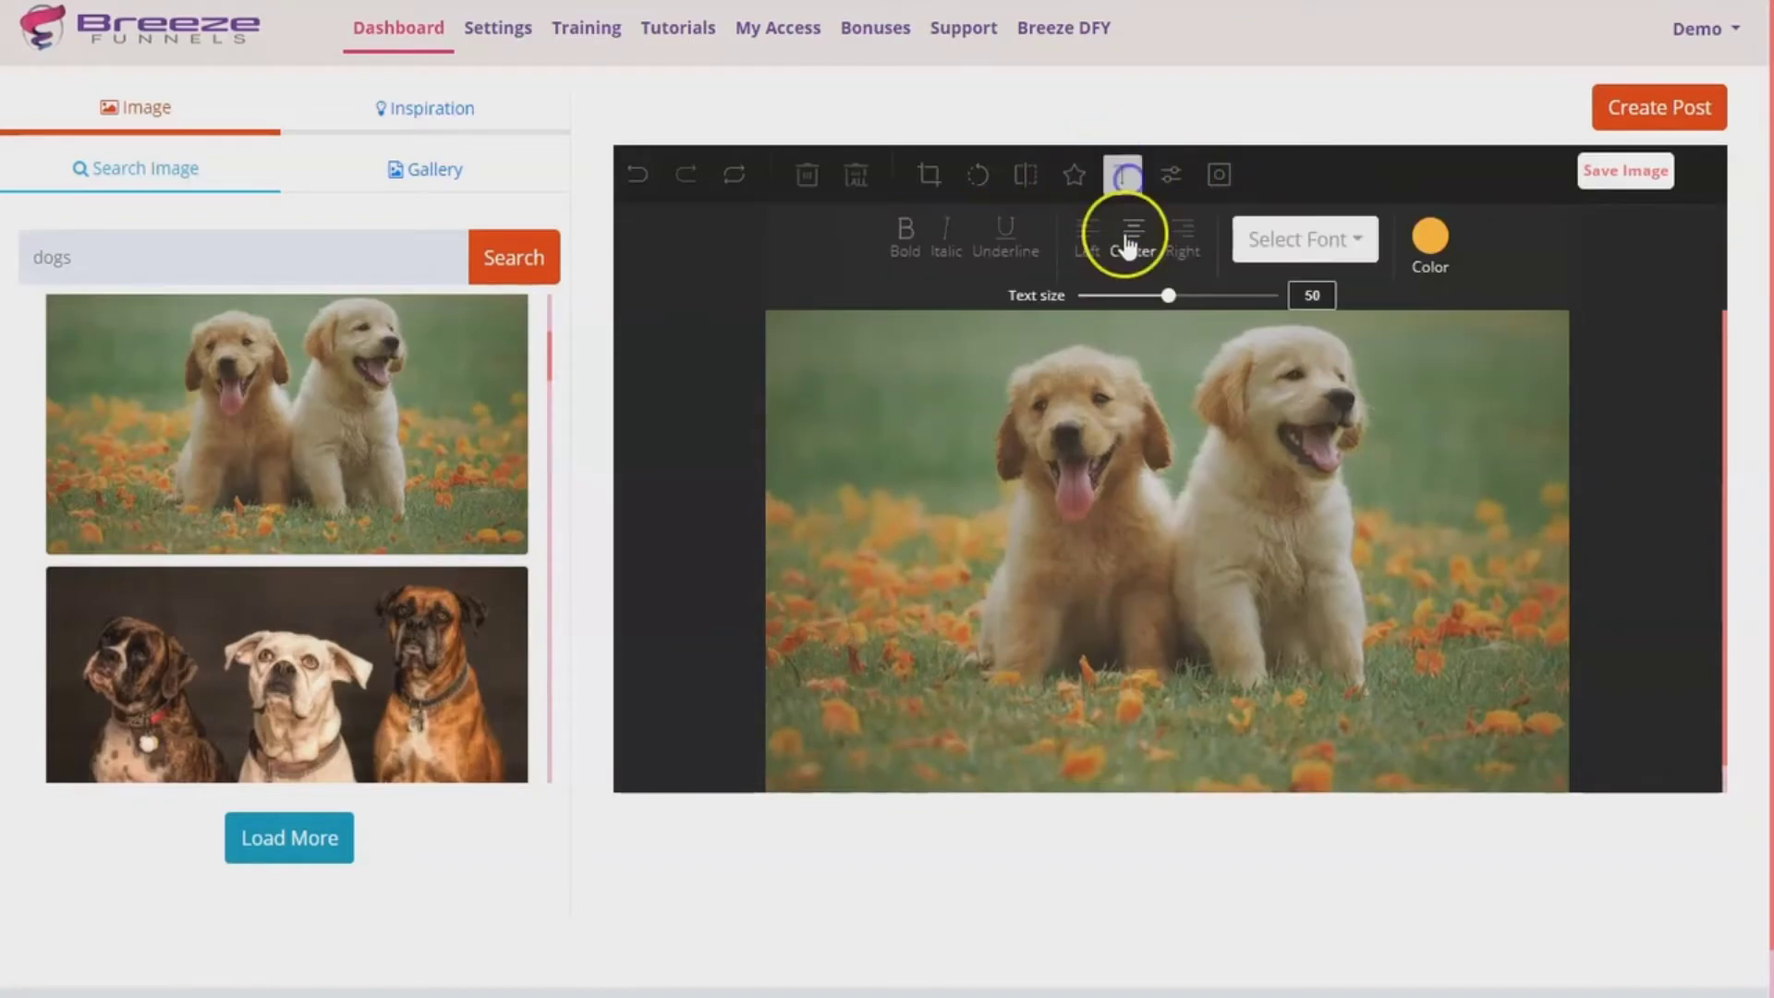
click(878, 349)
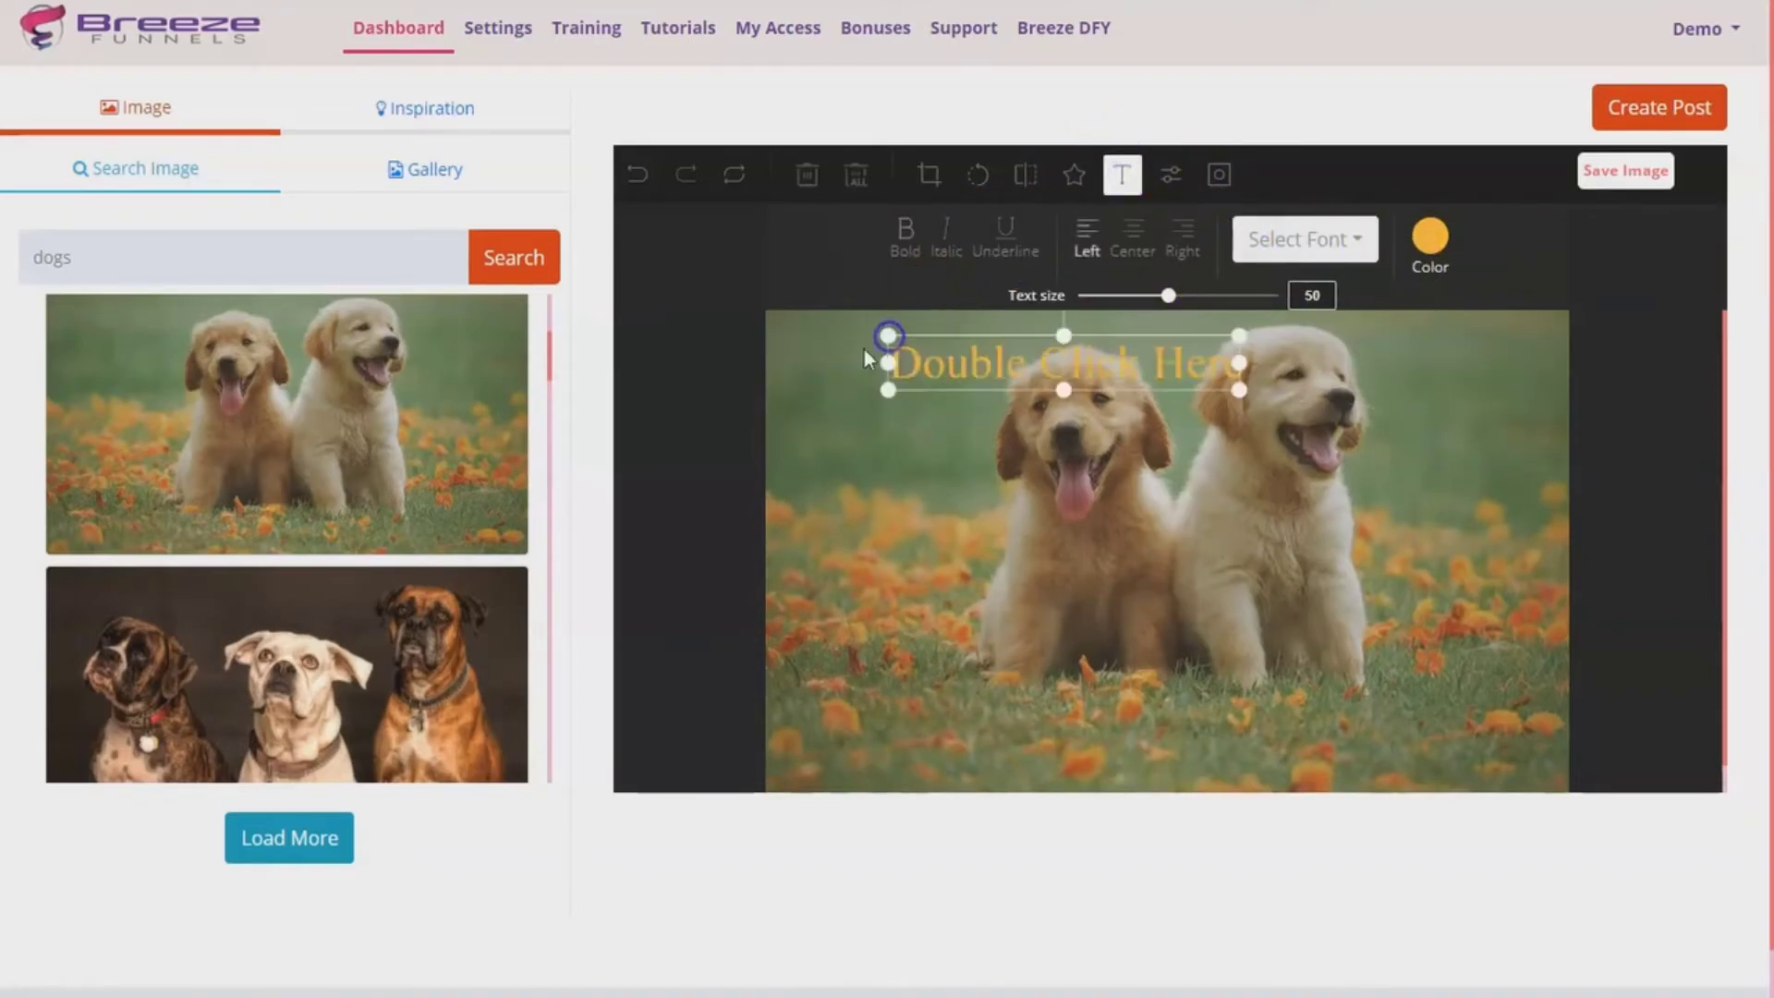
double_click(958, 367)
key(ctrl+a)
text(SH)
key(BackSpace)
key(BackSpace)
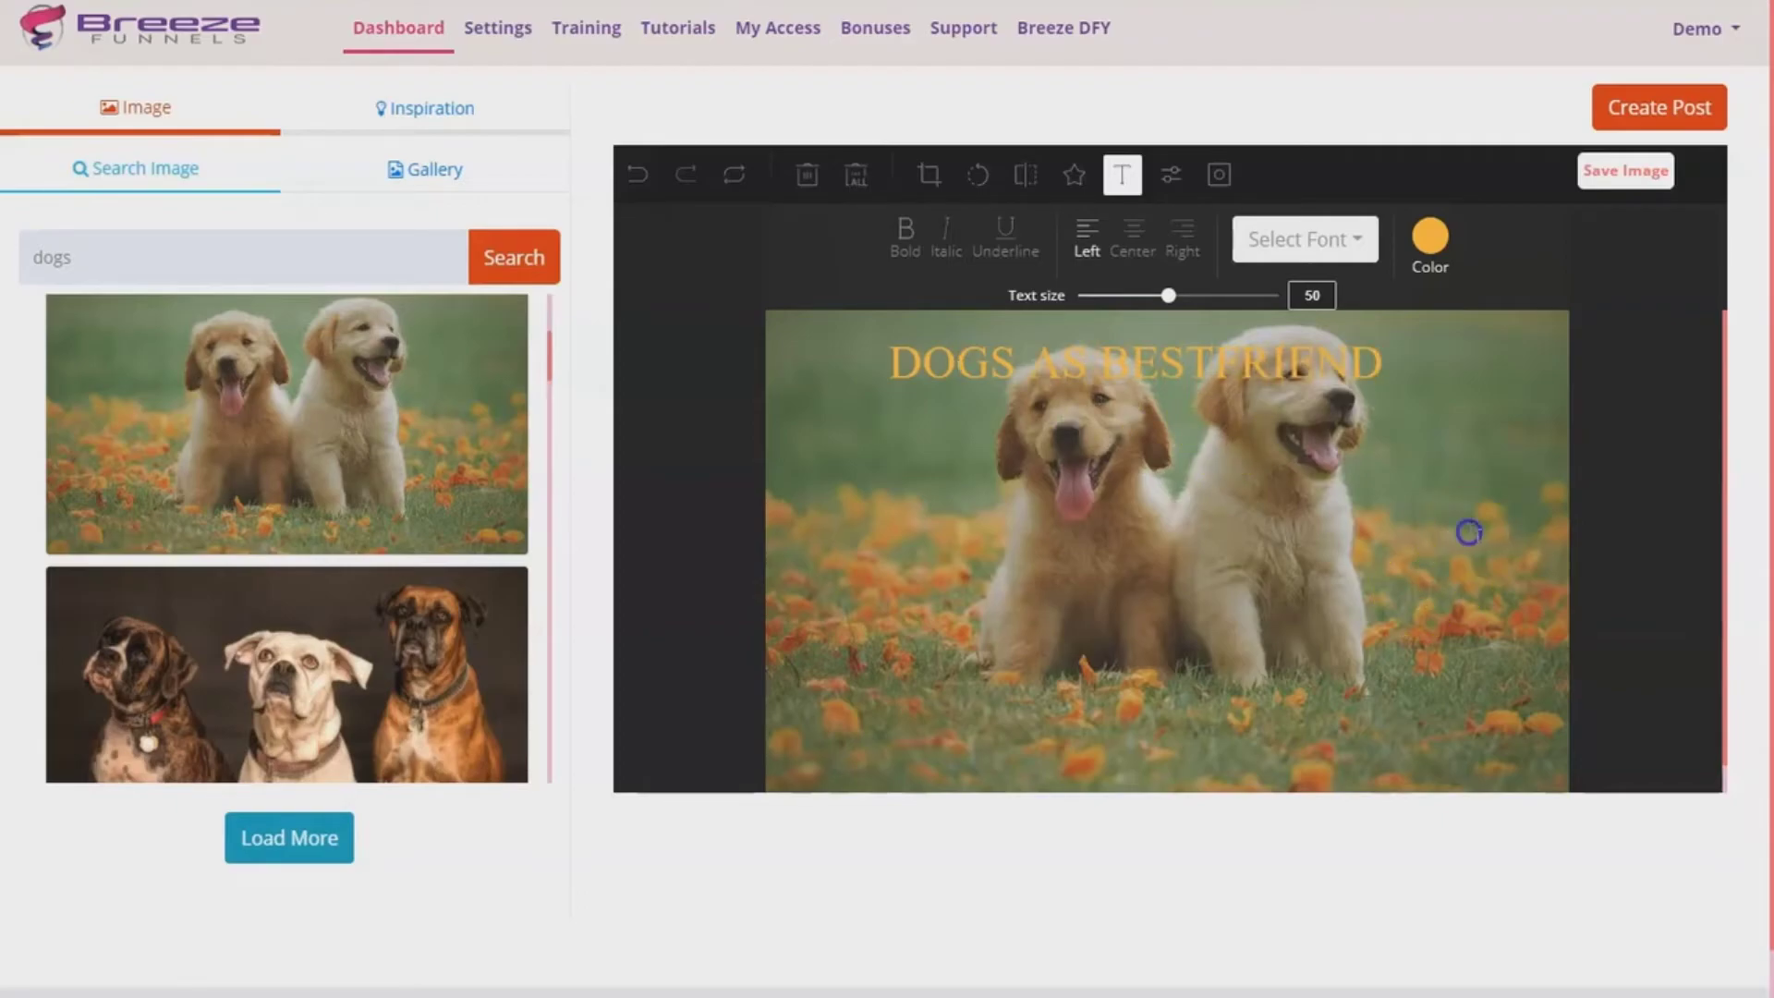
click(1434, 252)
click(1517, 311)
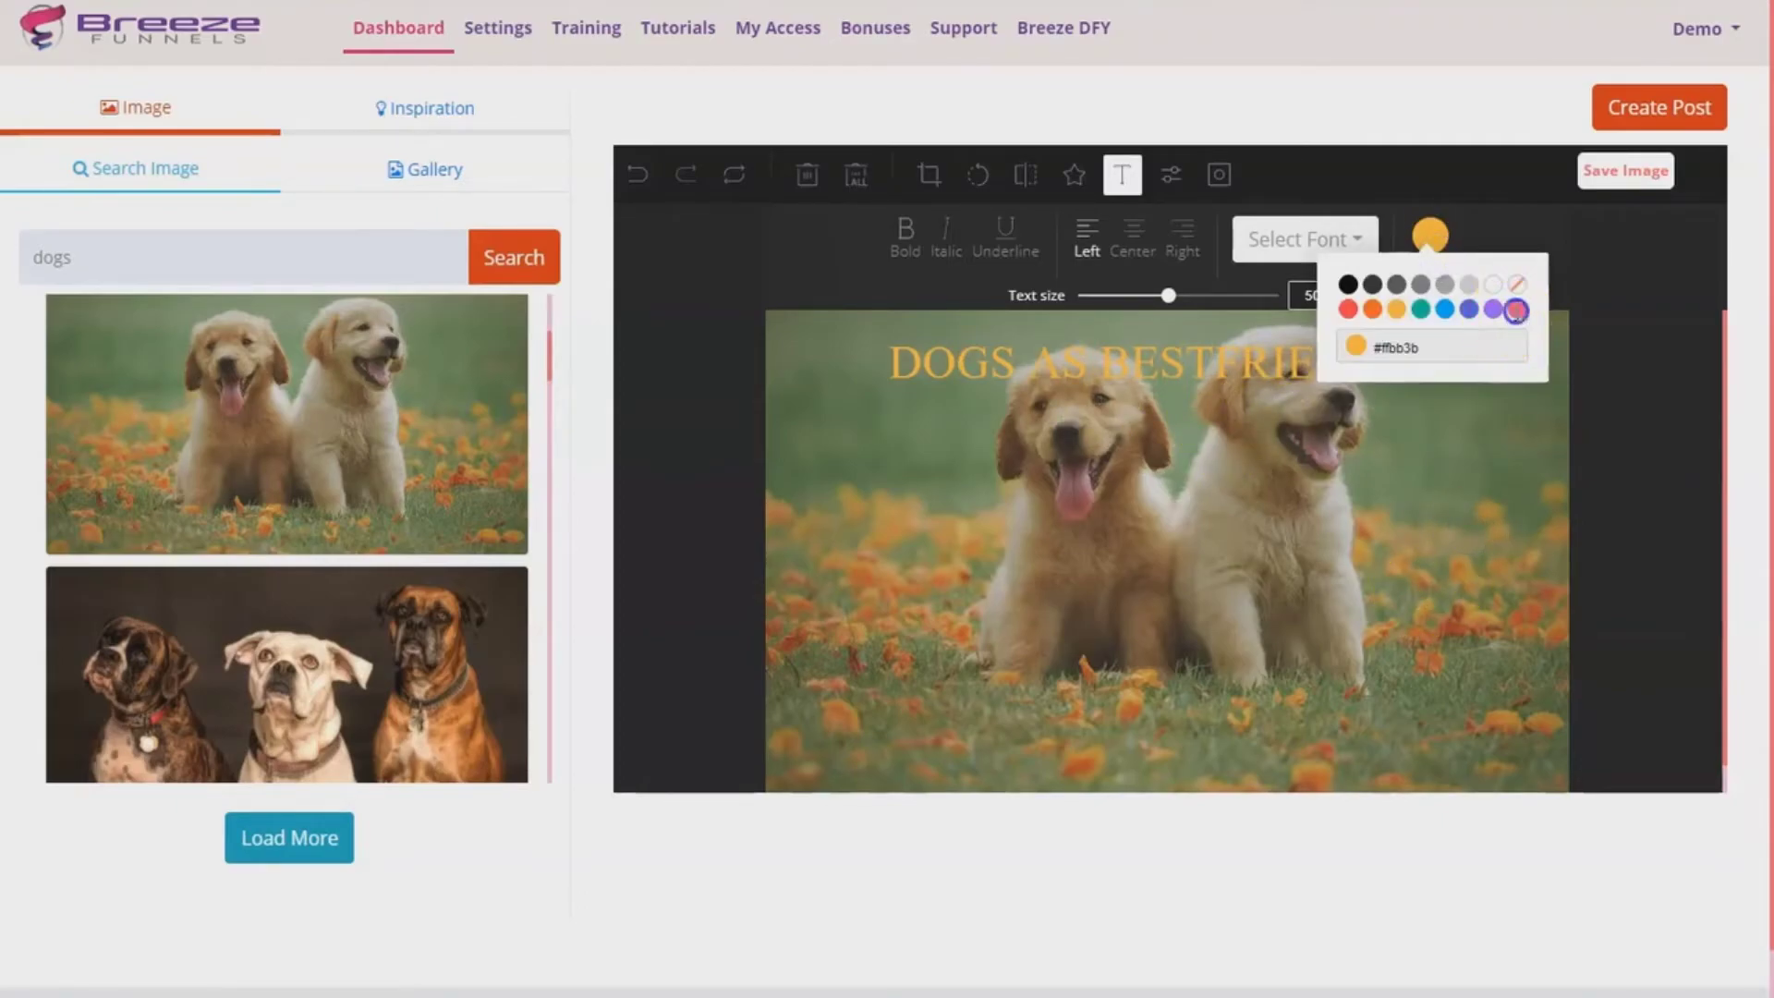
click(1308, 412)
click(1420, 466)
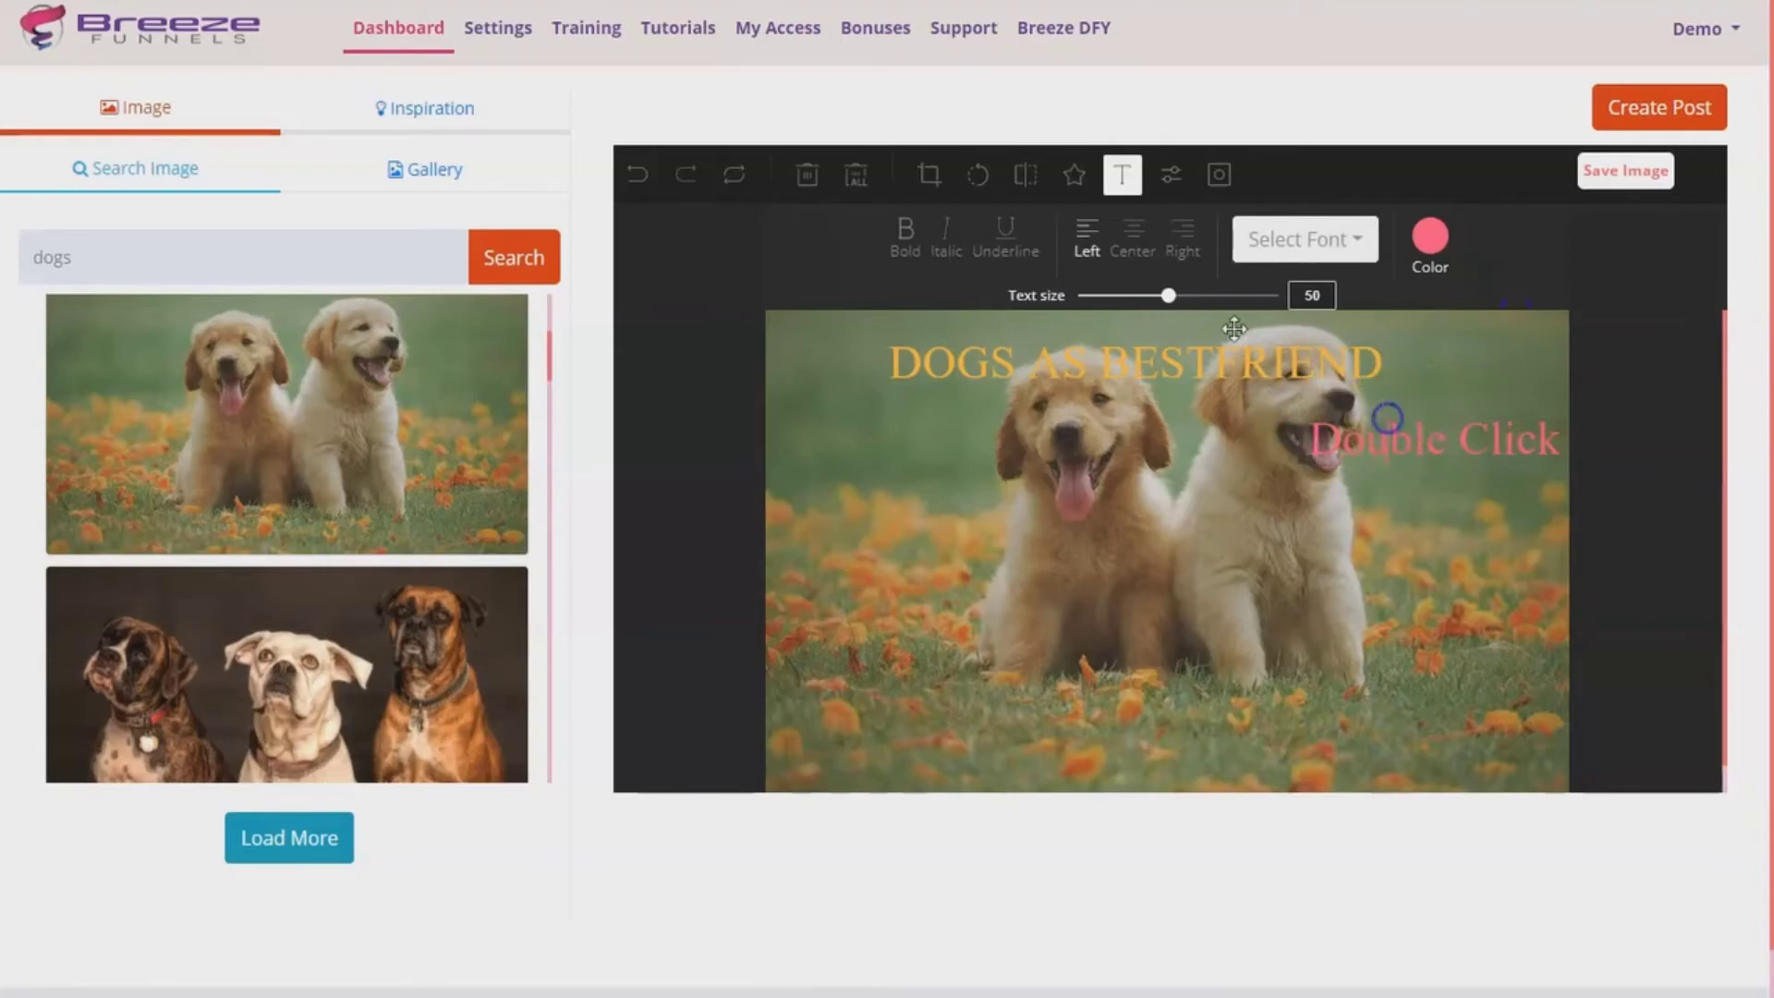
click(806, 174)
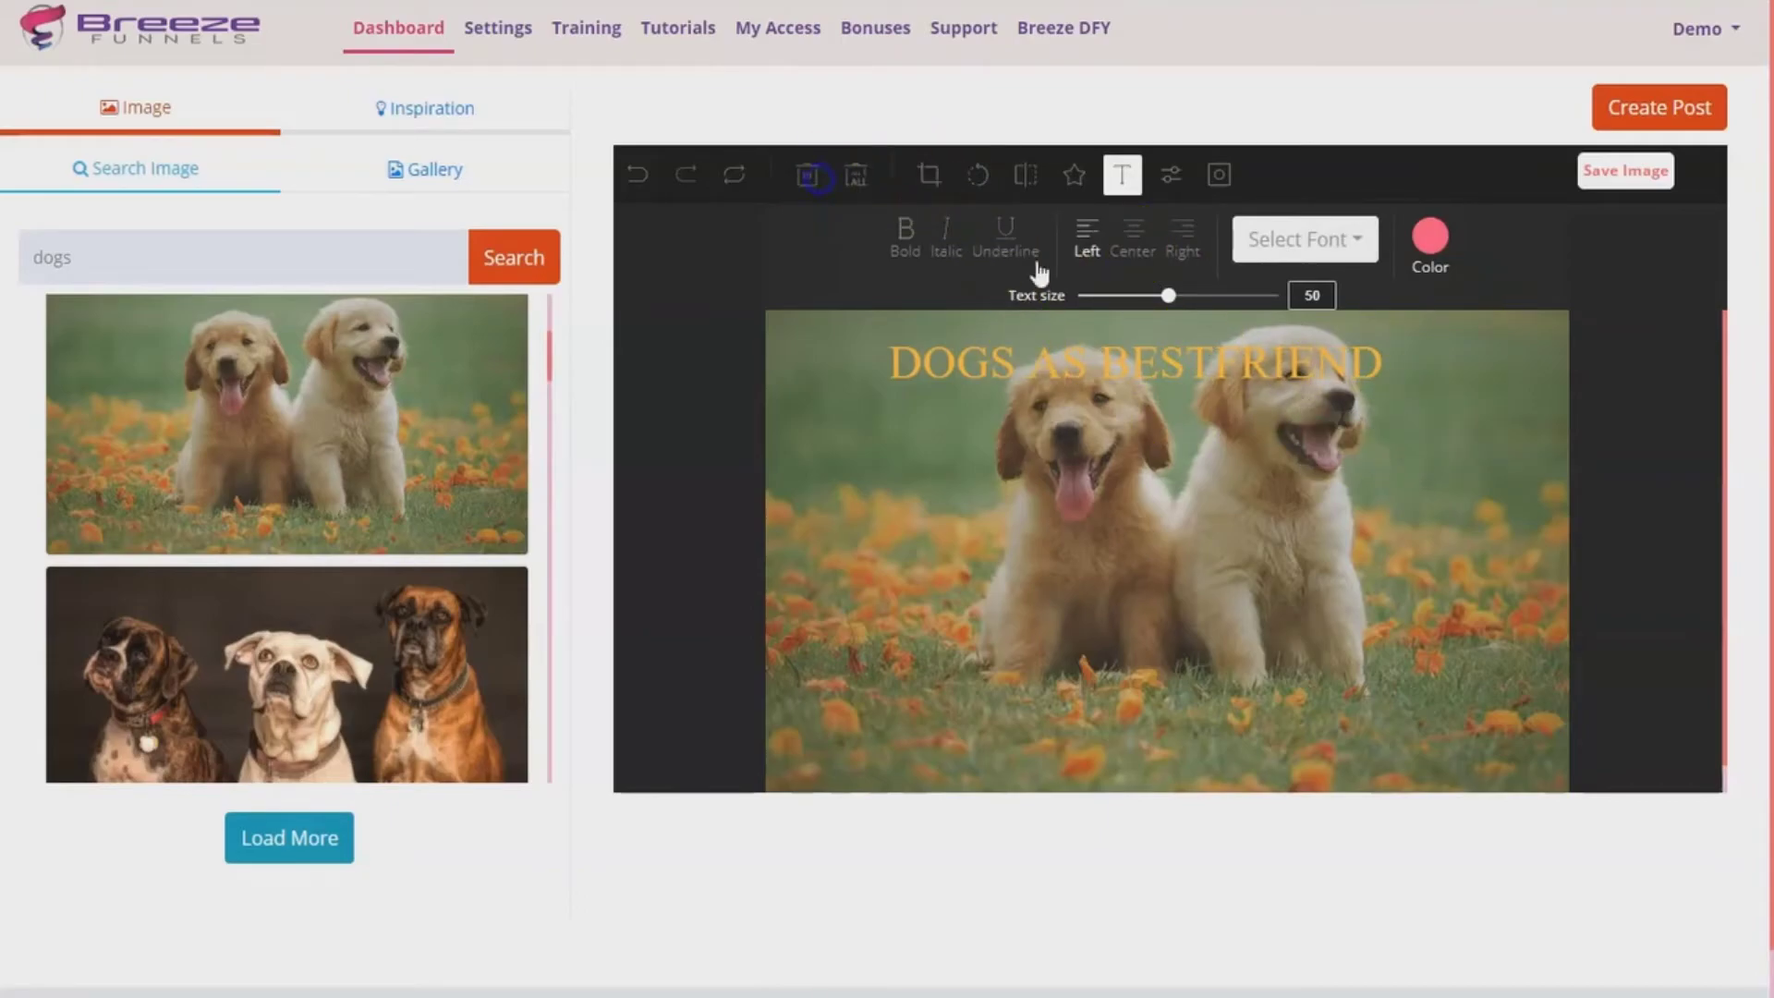
Step: Move the "DOGS AS BESTFRIEND" caption onto the grass below the puppies and colour it pink (#ff5583)
click(1303, 360)
drag(1303, 354, 1364, 706)
click(1435, 260)
click(1513, 305)
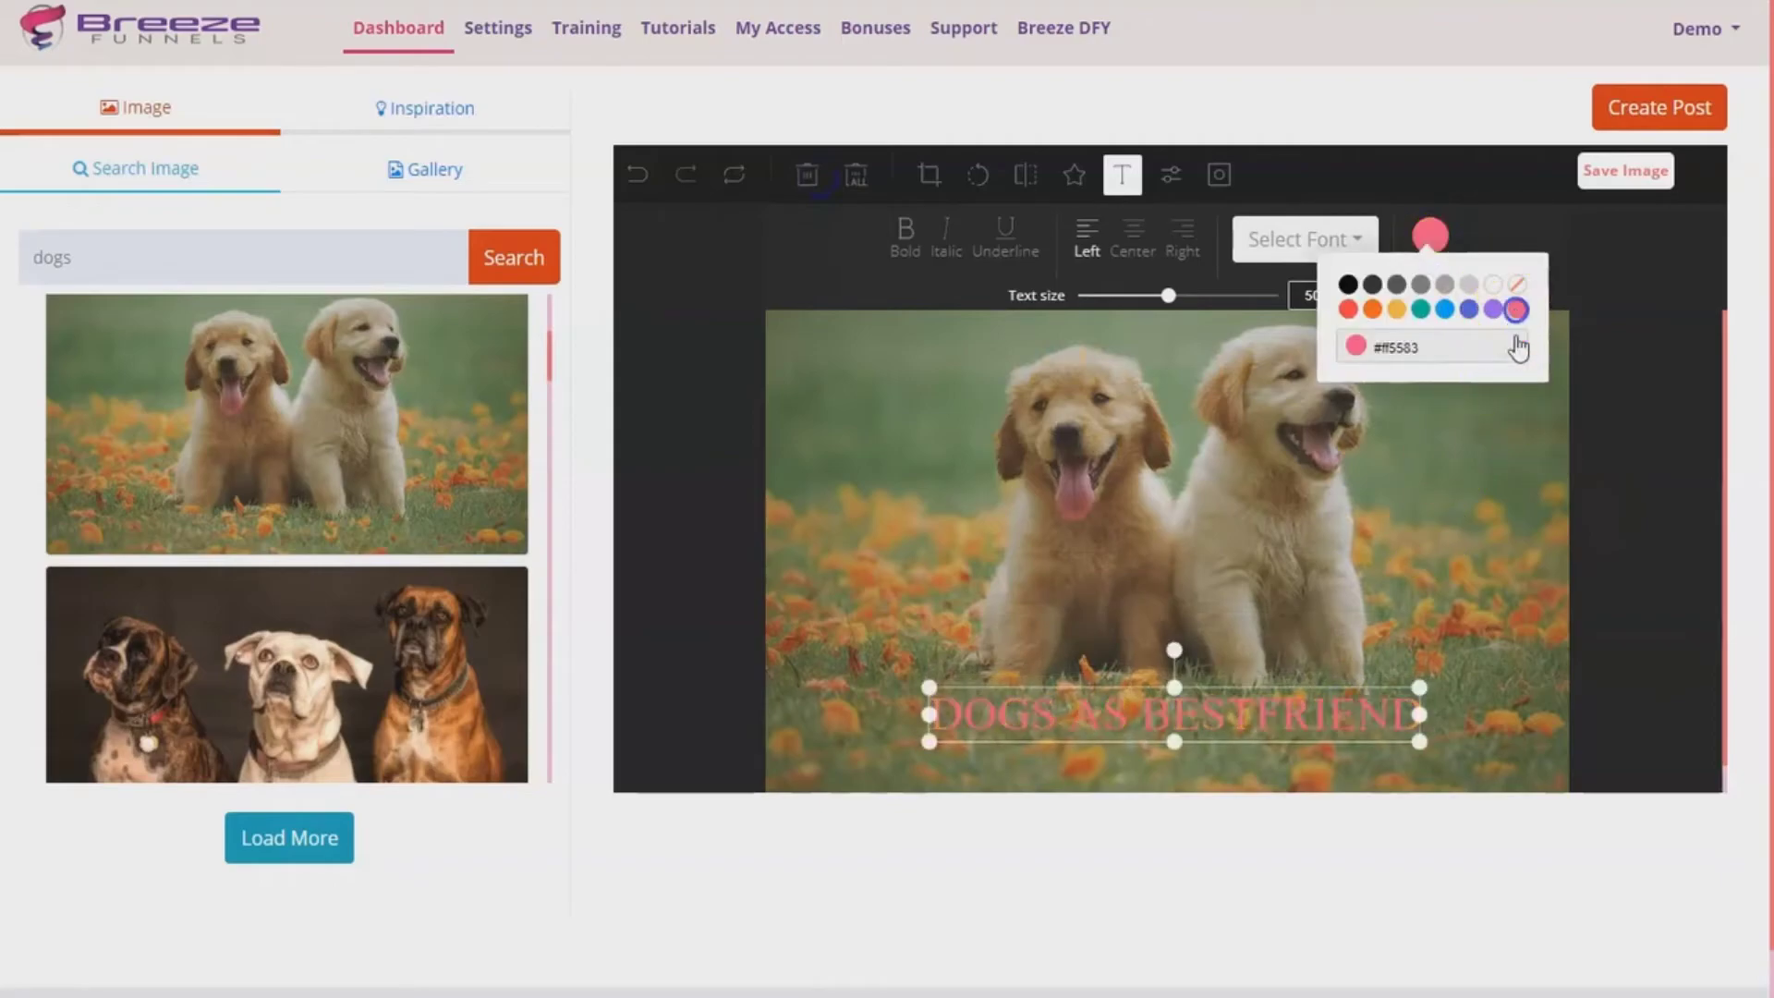
click(1483, 568)
click(1248, 716)
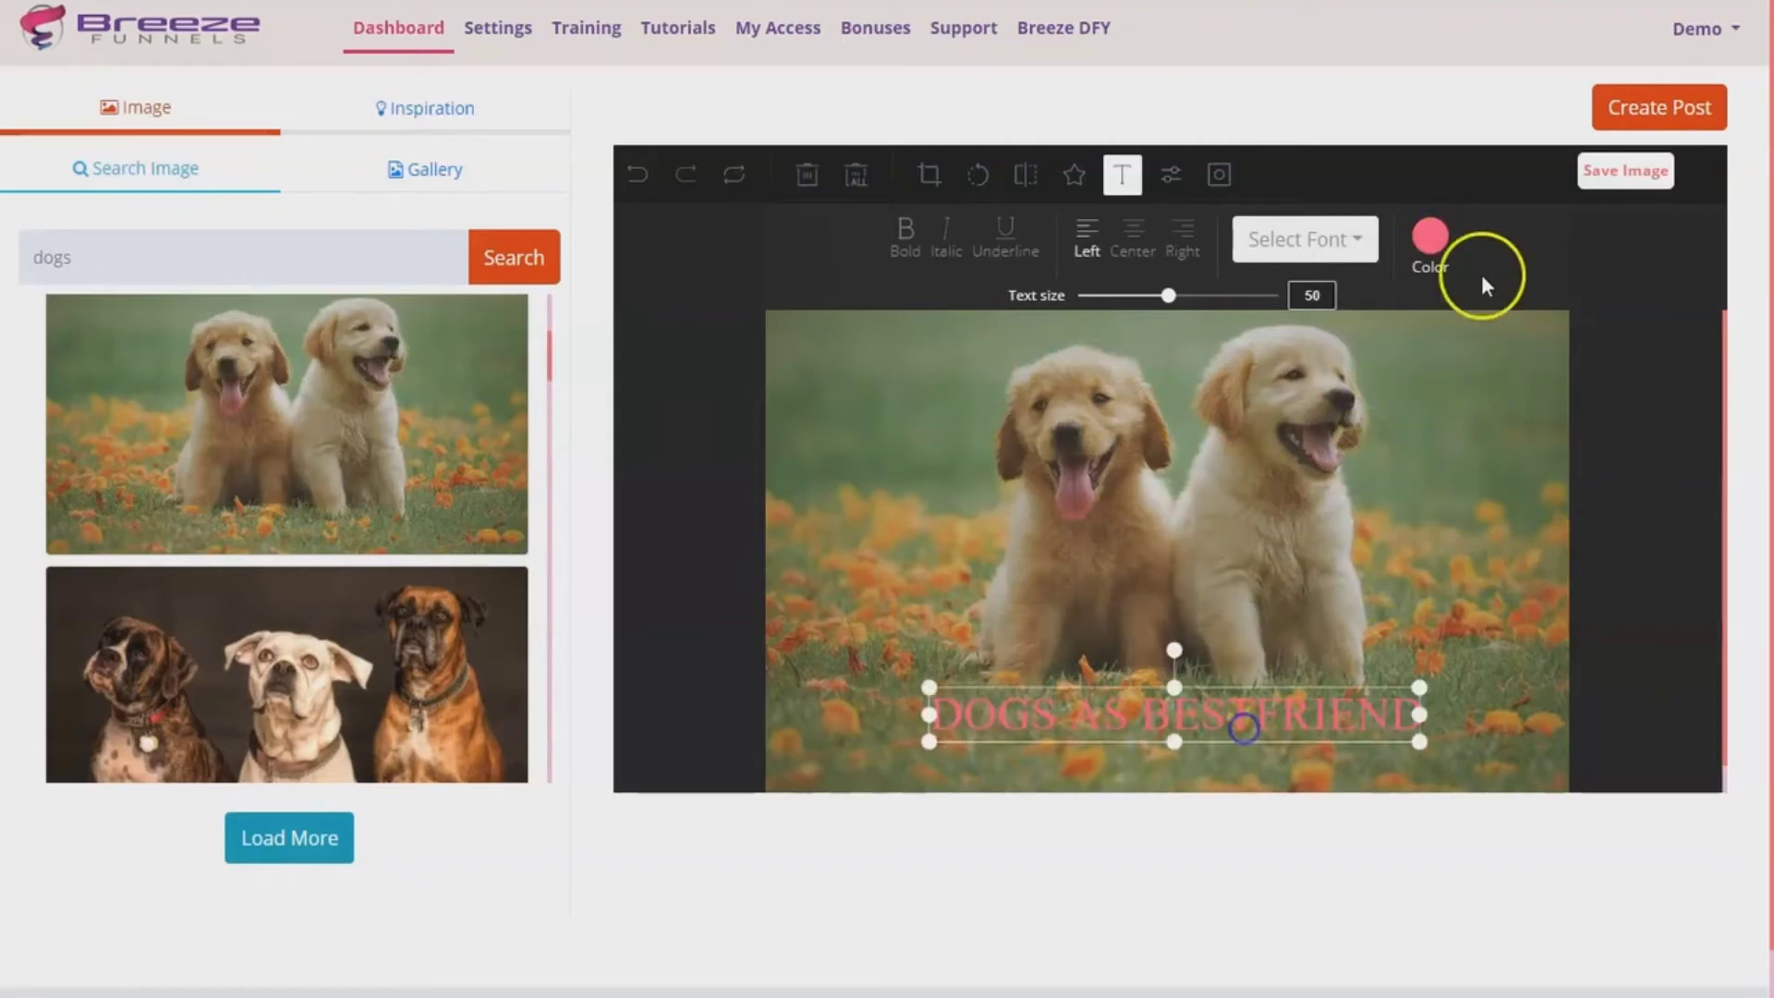
Step: Recolour the caption dark grey and save the edited image
click(1430, 239)
click(1372, 284)
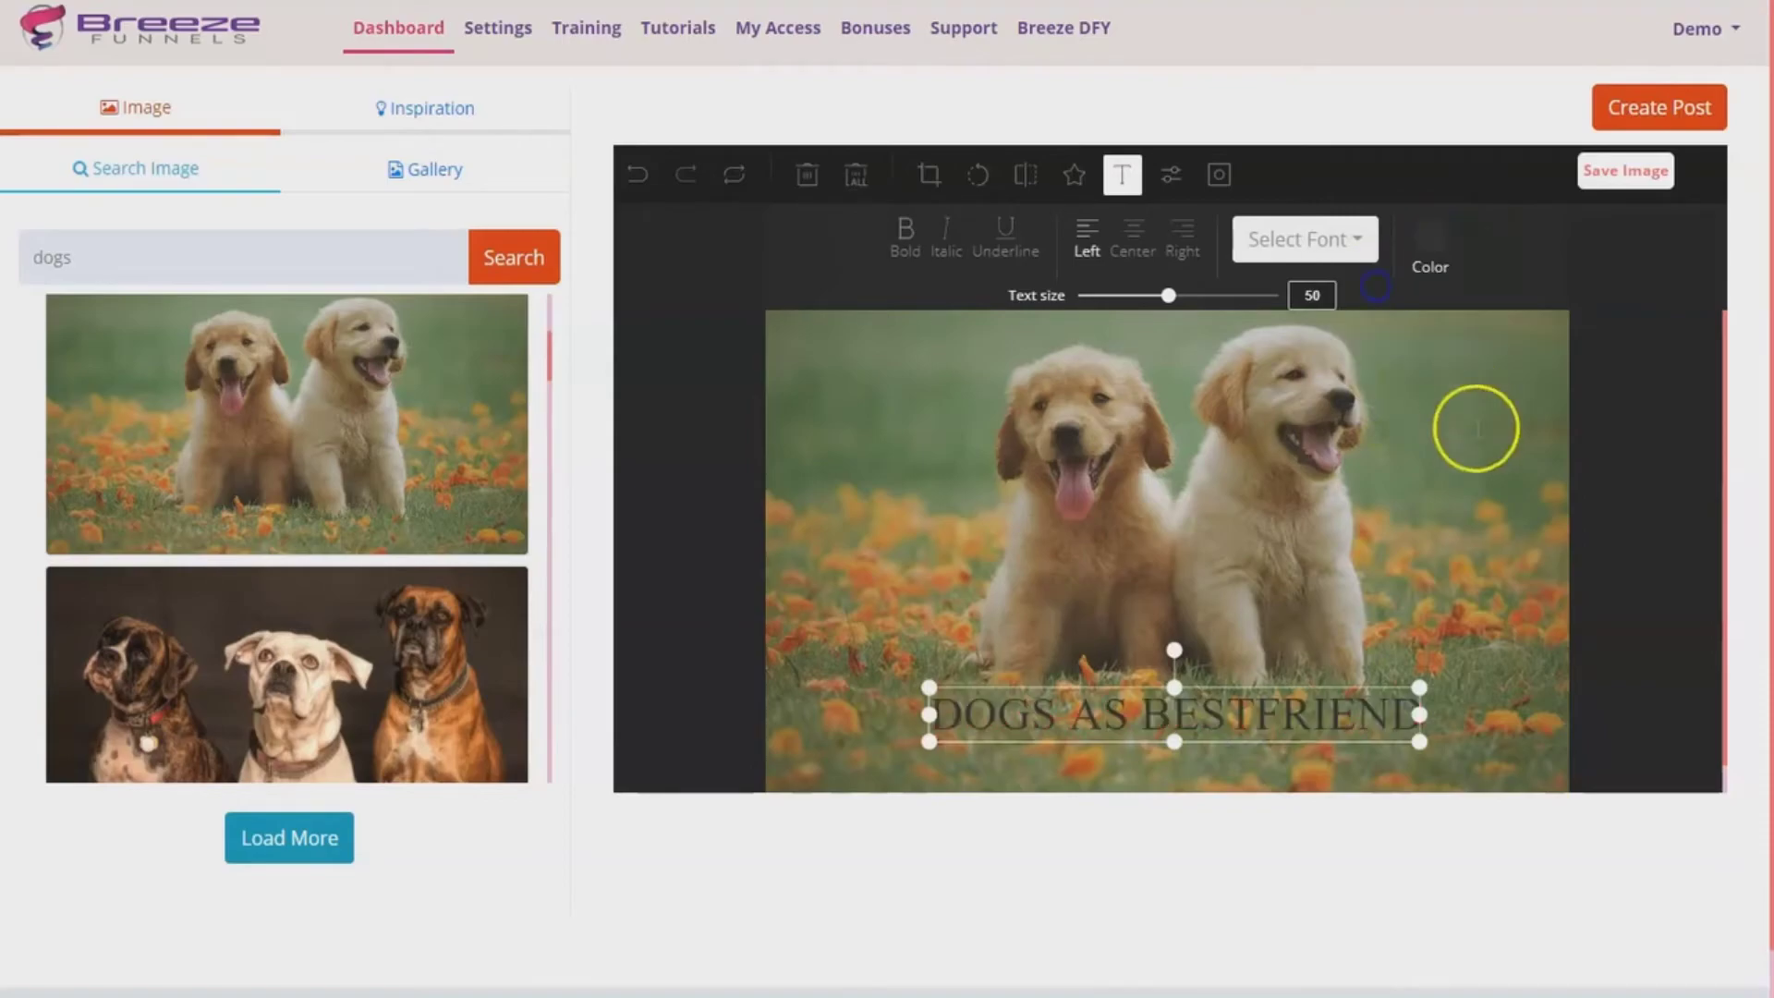
click(1475, 425)
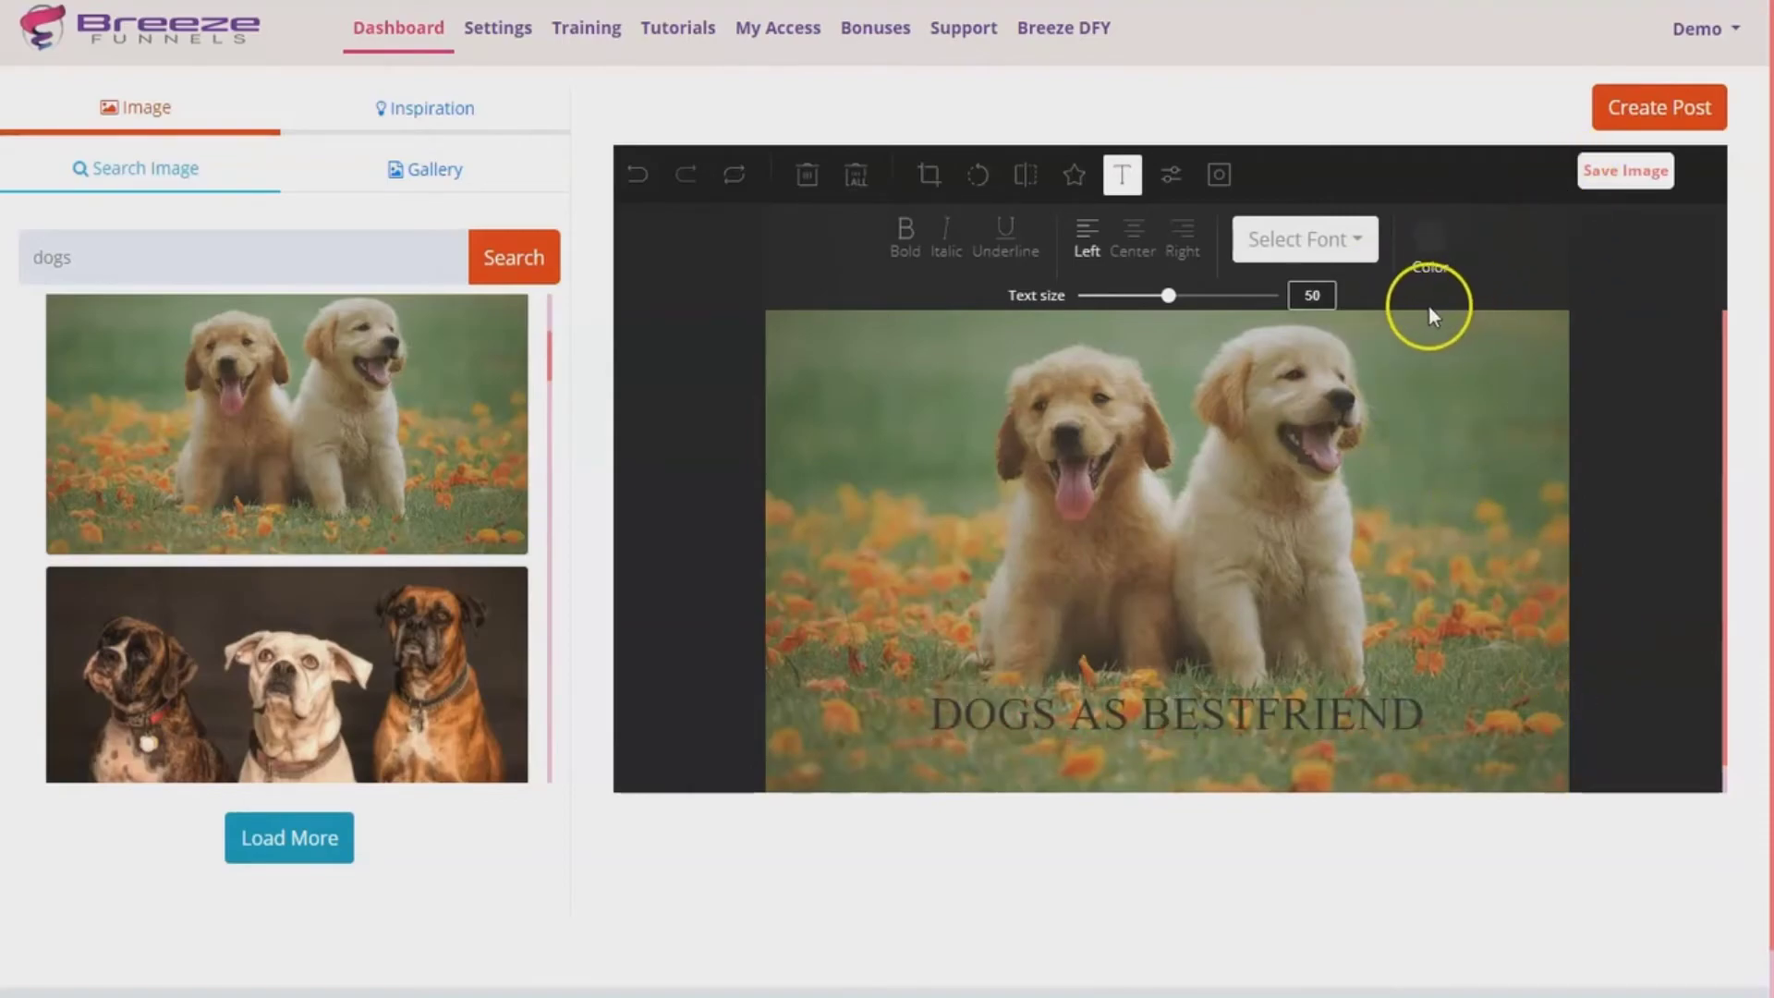
click(1632, 178)
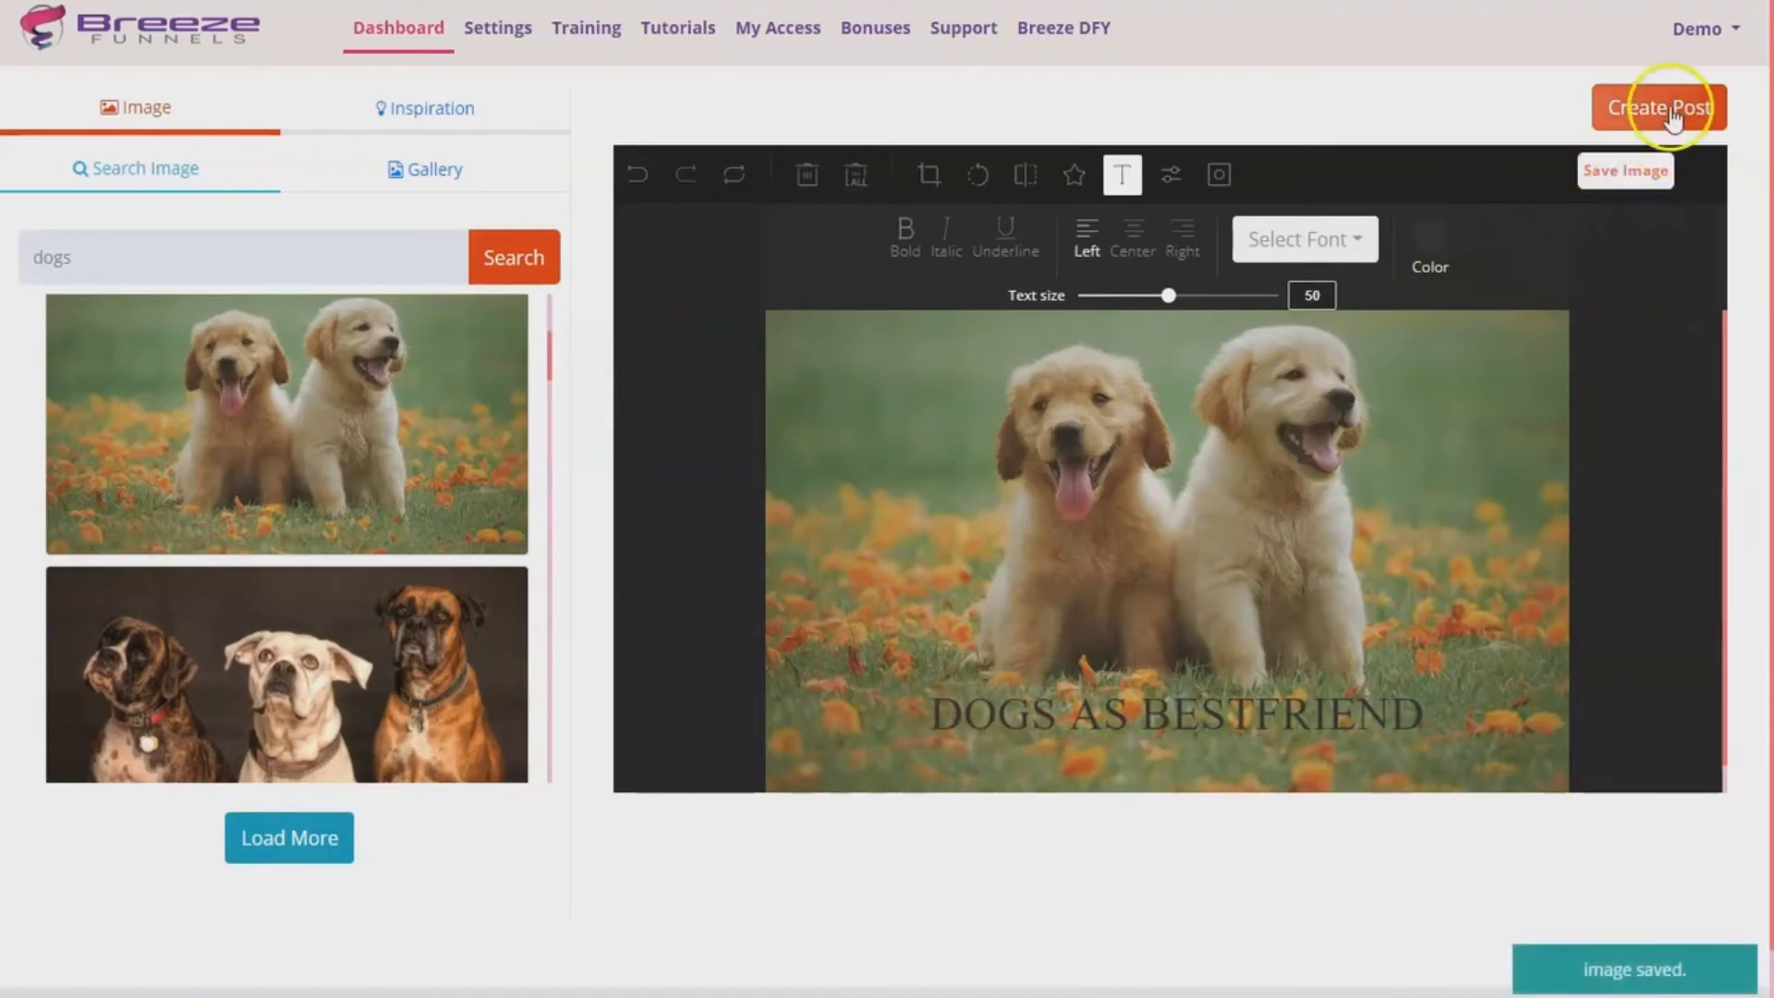
Step: Create the post from the saved image and fill its description from the golden puppy in the red cart pin
click(1668, 109)
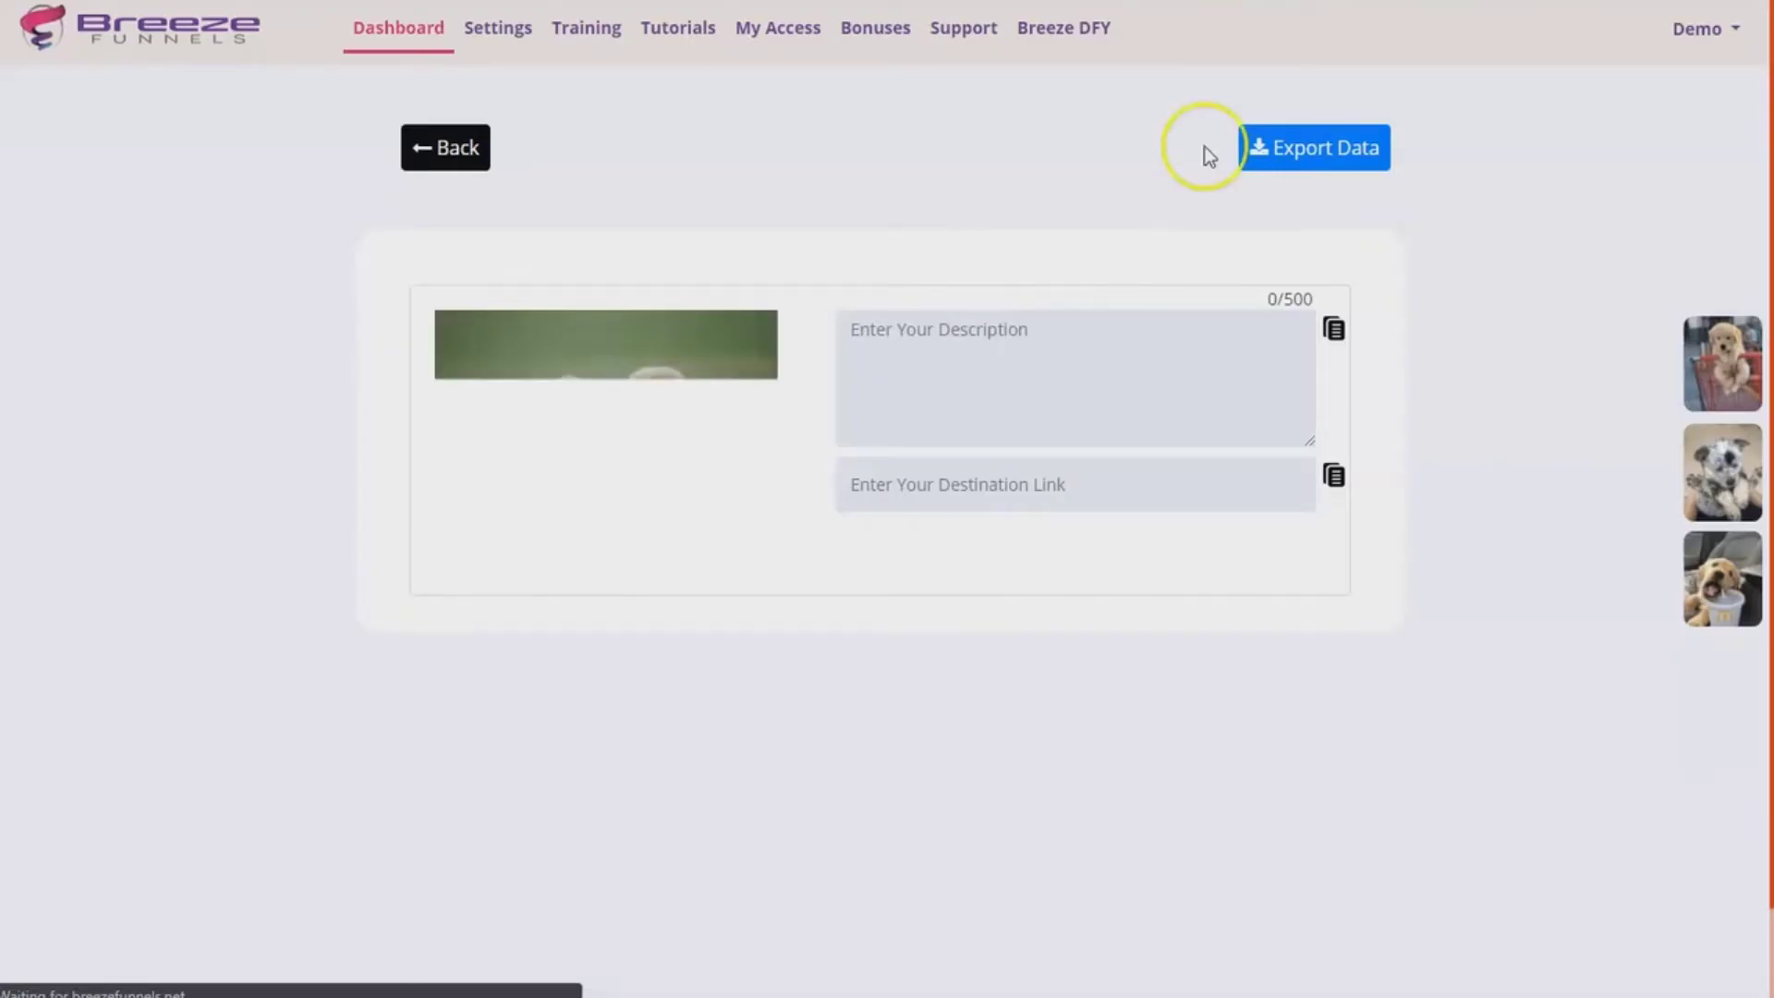
click(1723, 384)
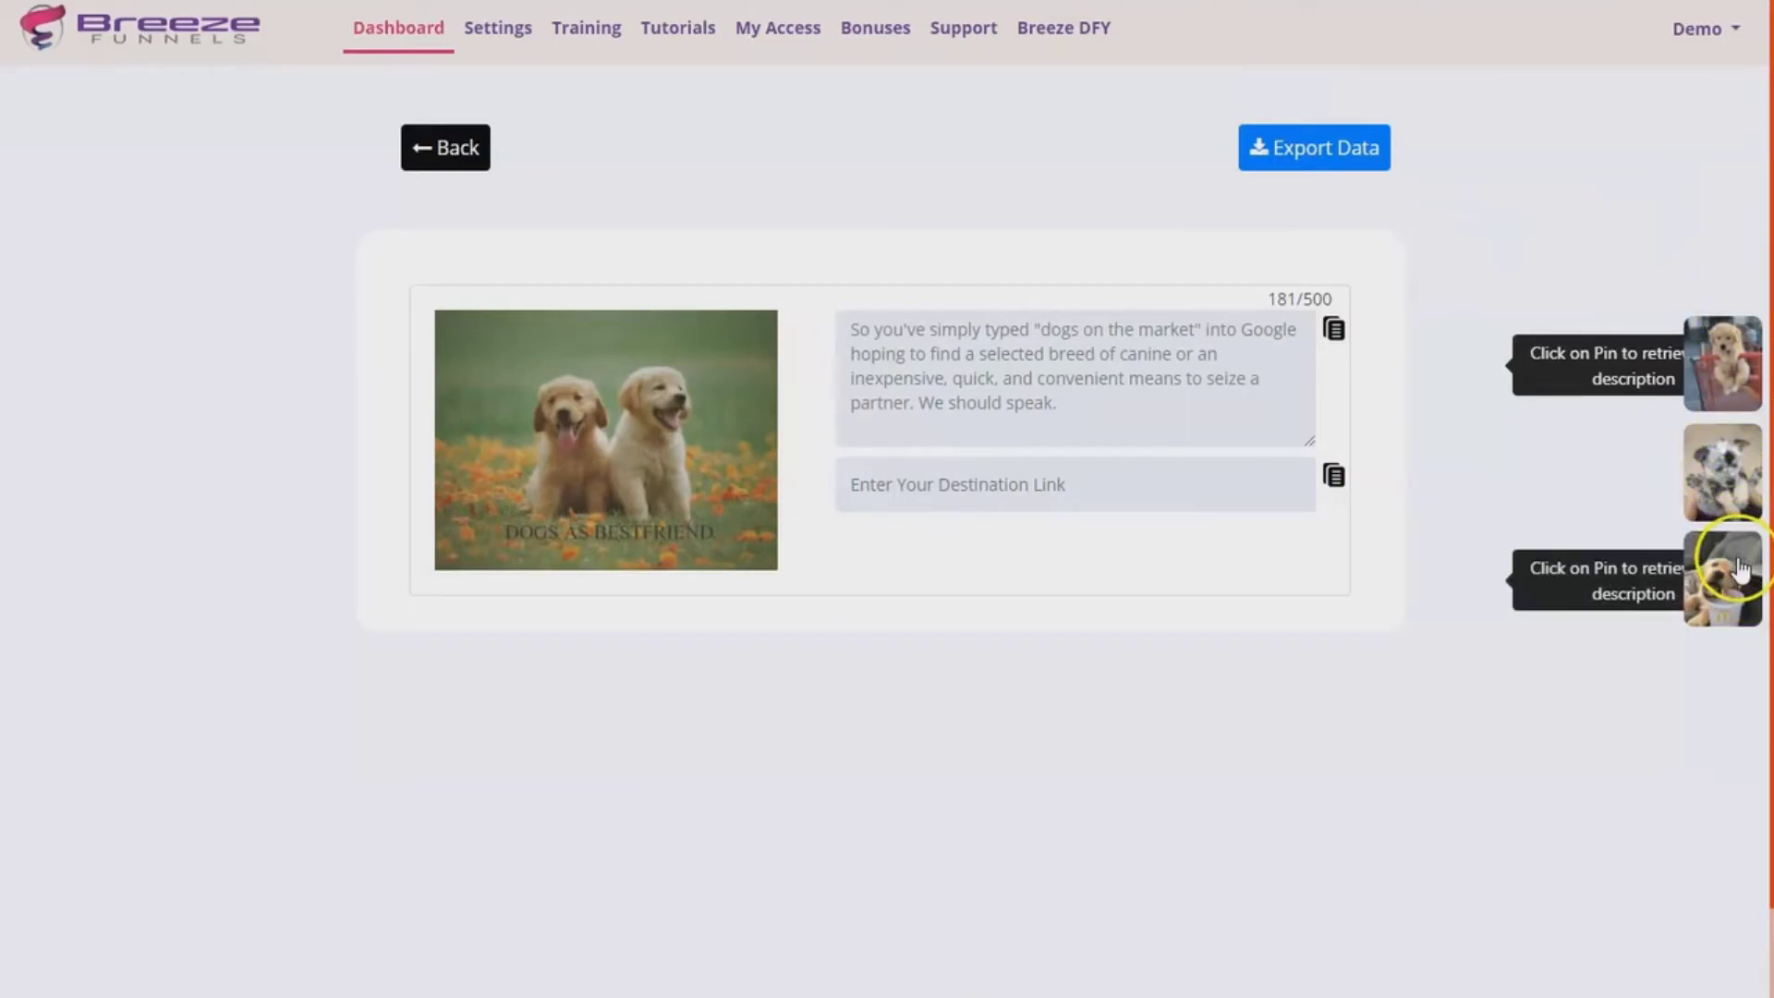
click(1080, 501)
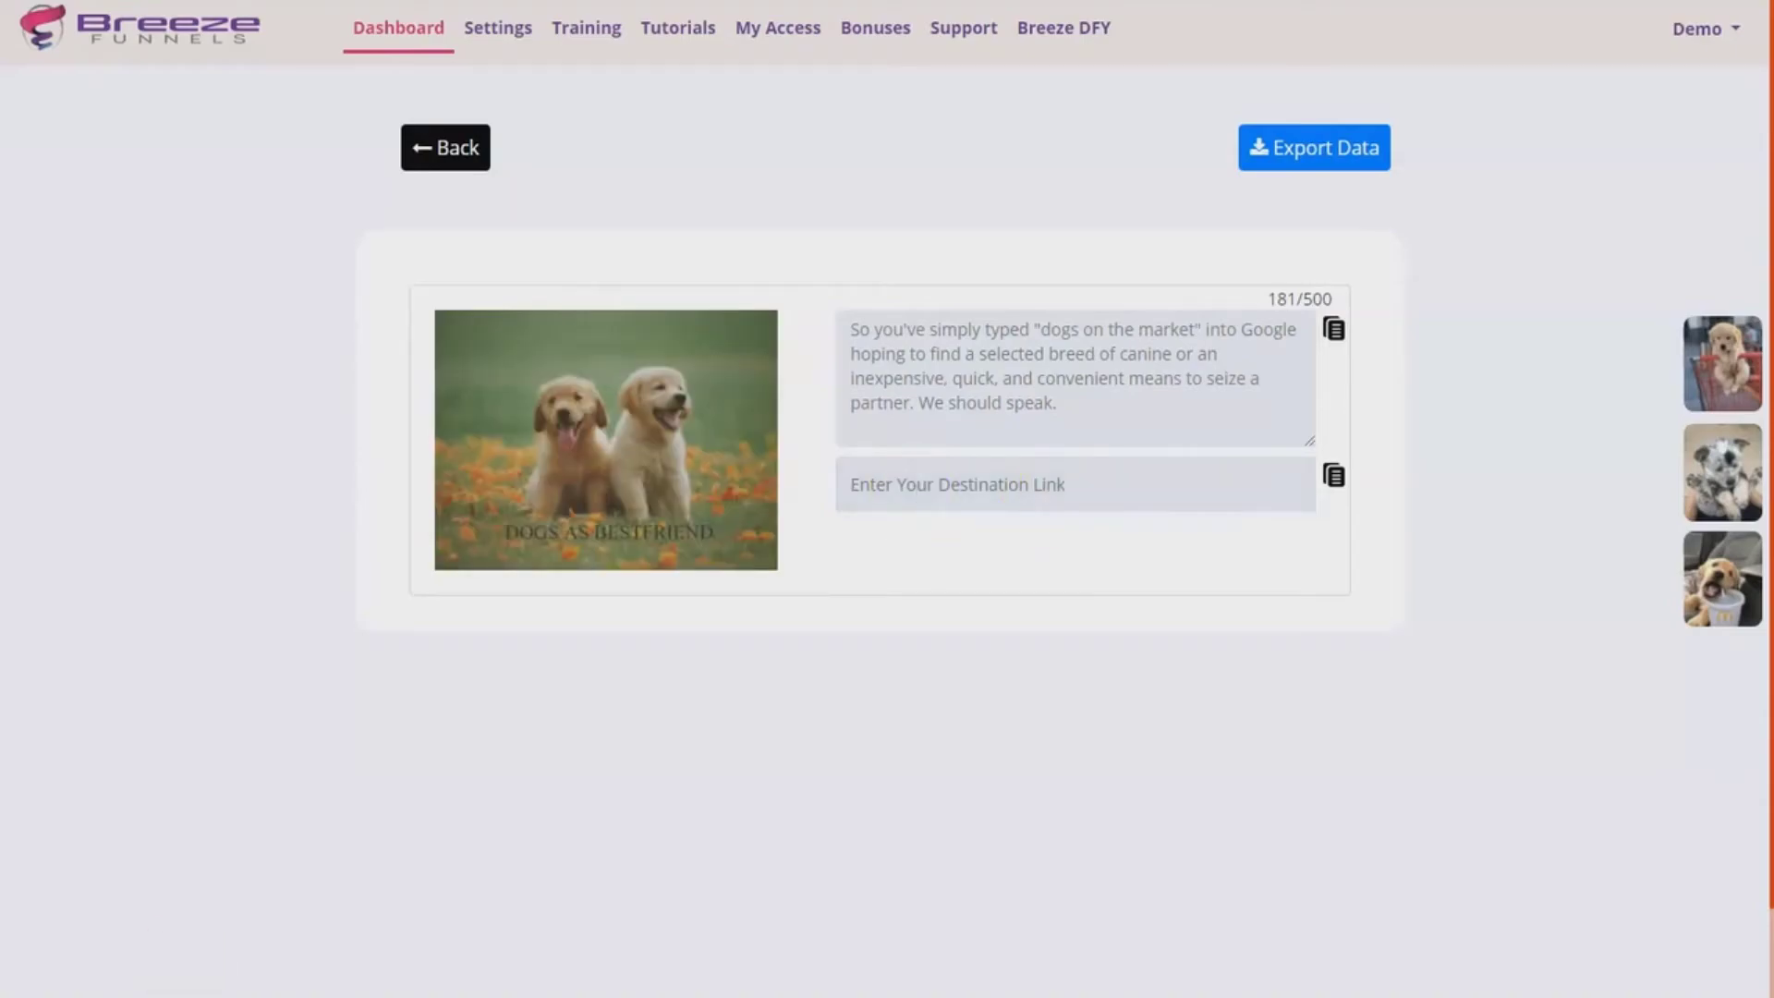
click(1089, 485)
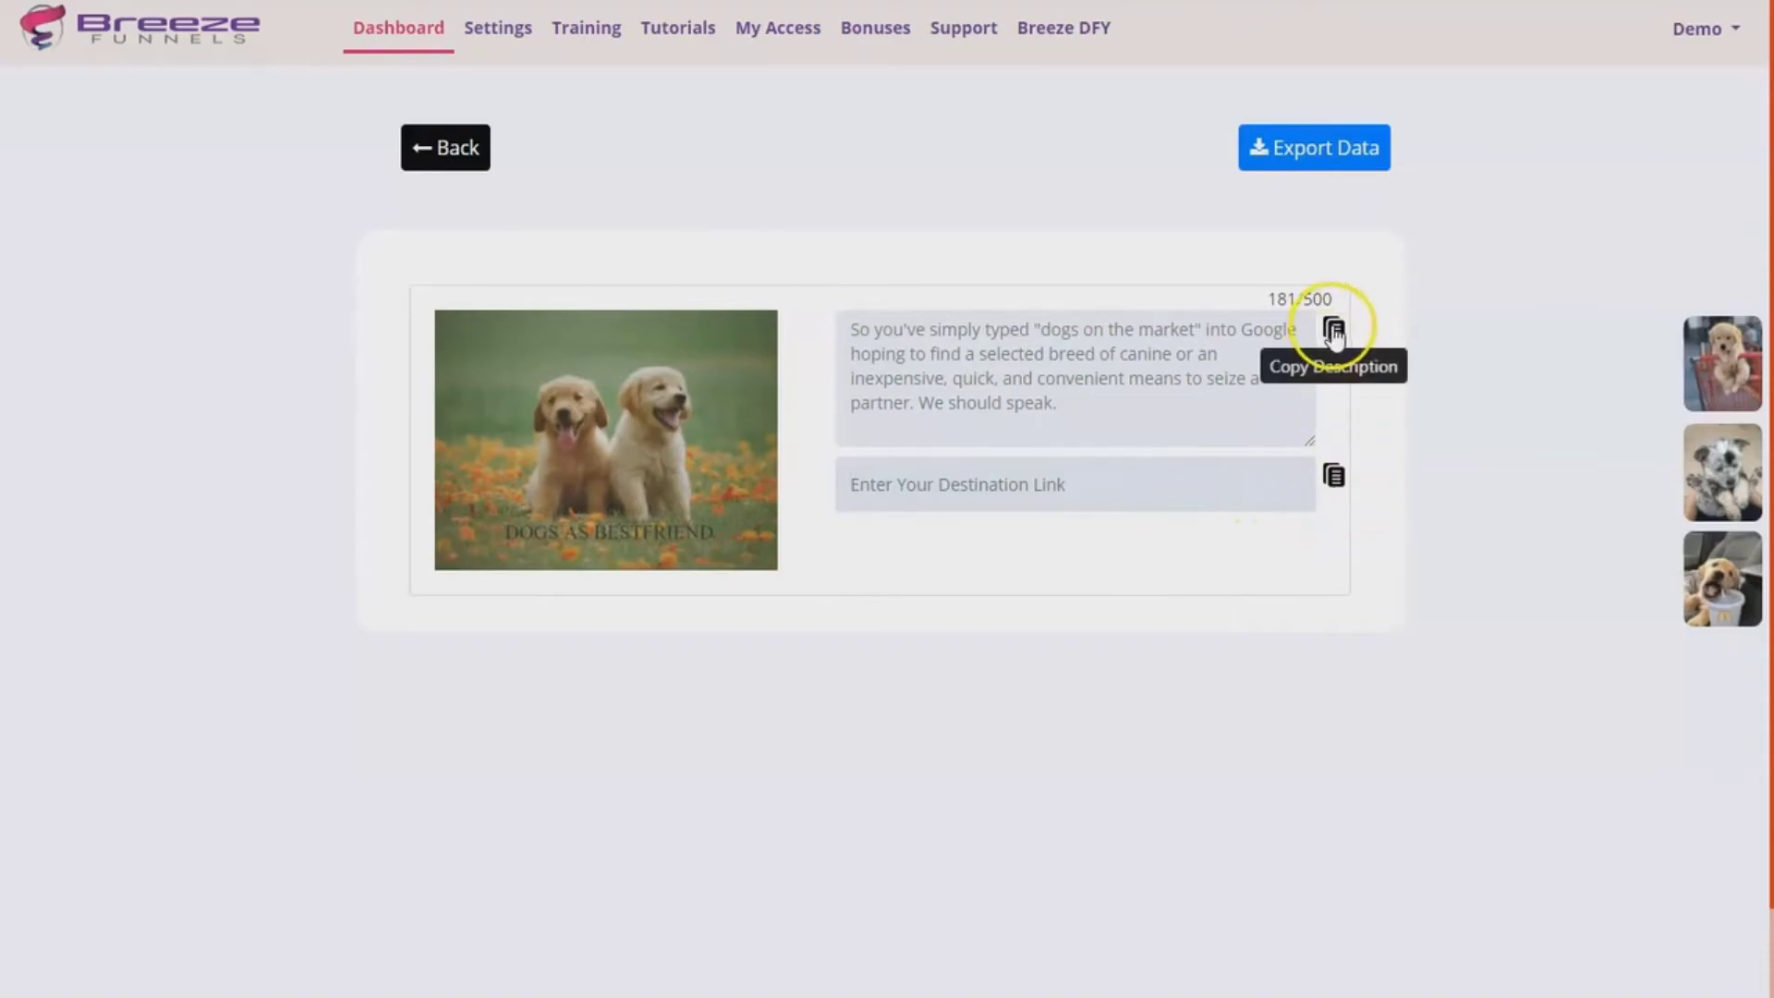
Step: Download the finished post image and return to the campaign dashboard
click(615, 436)
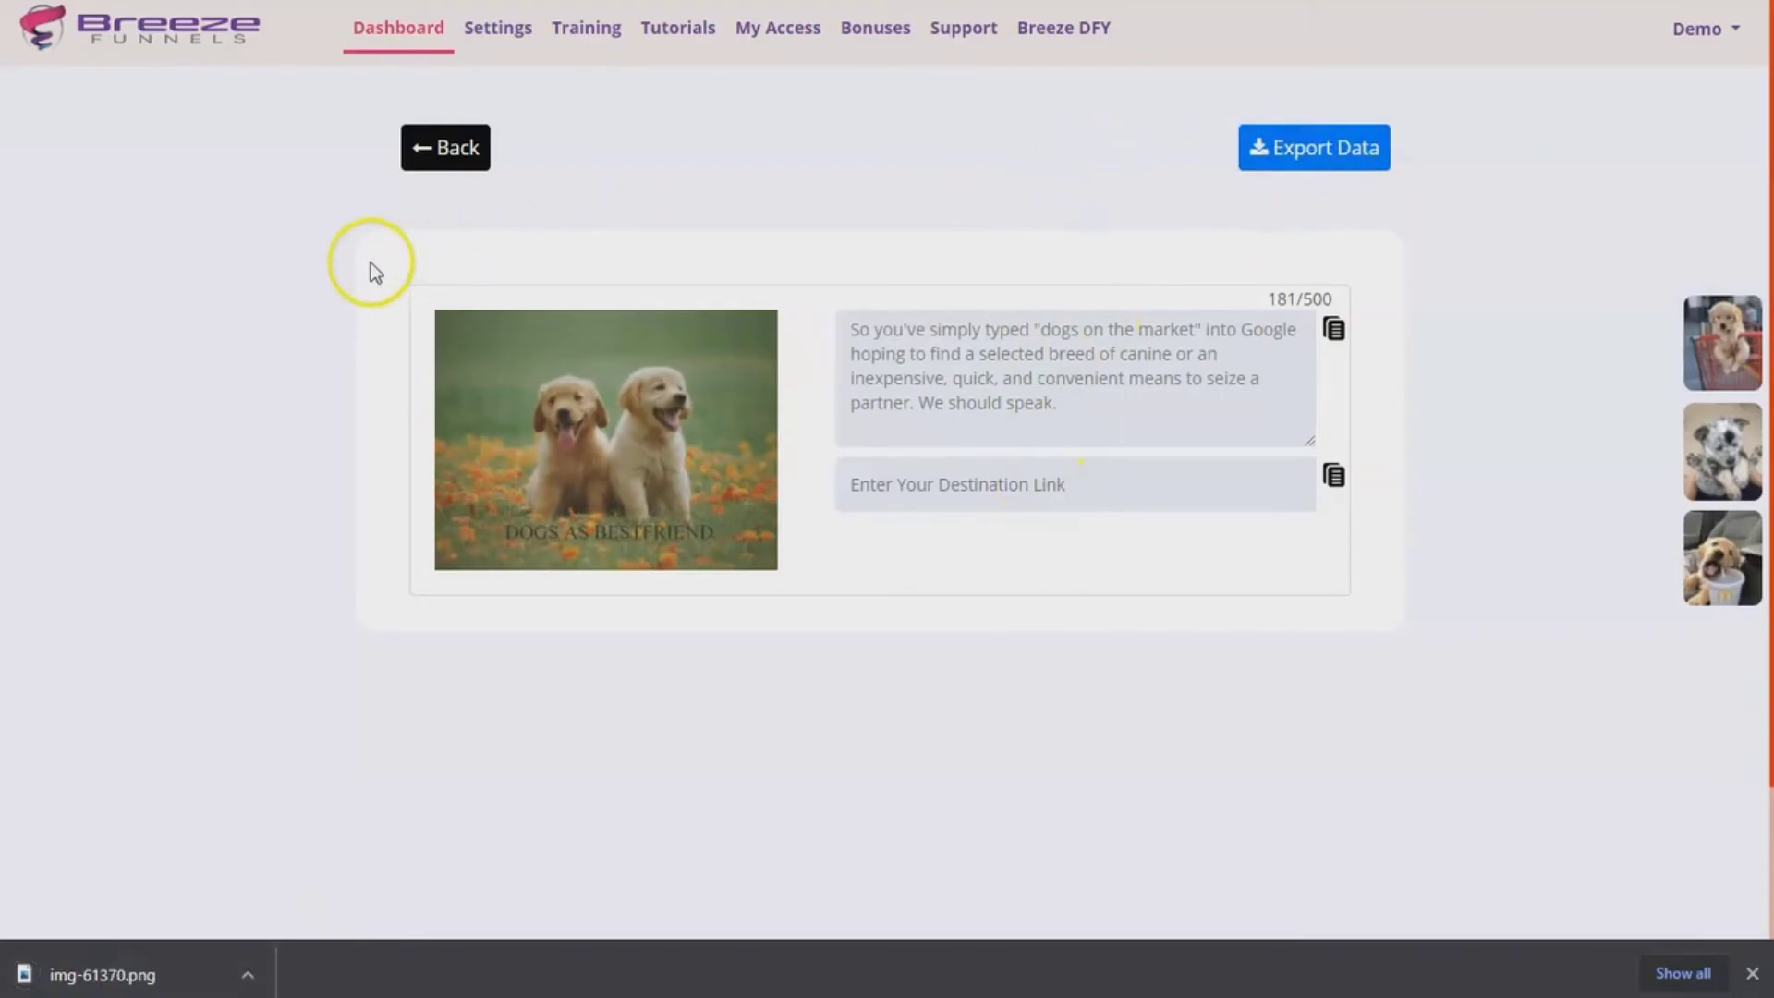
click(173, 38)
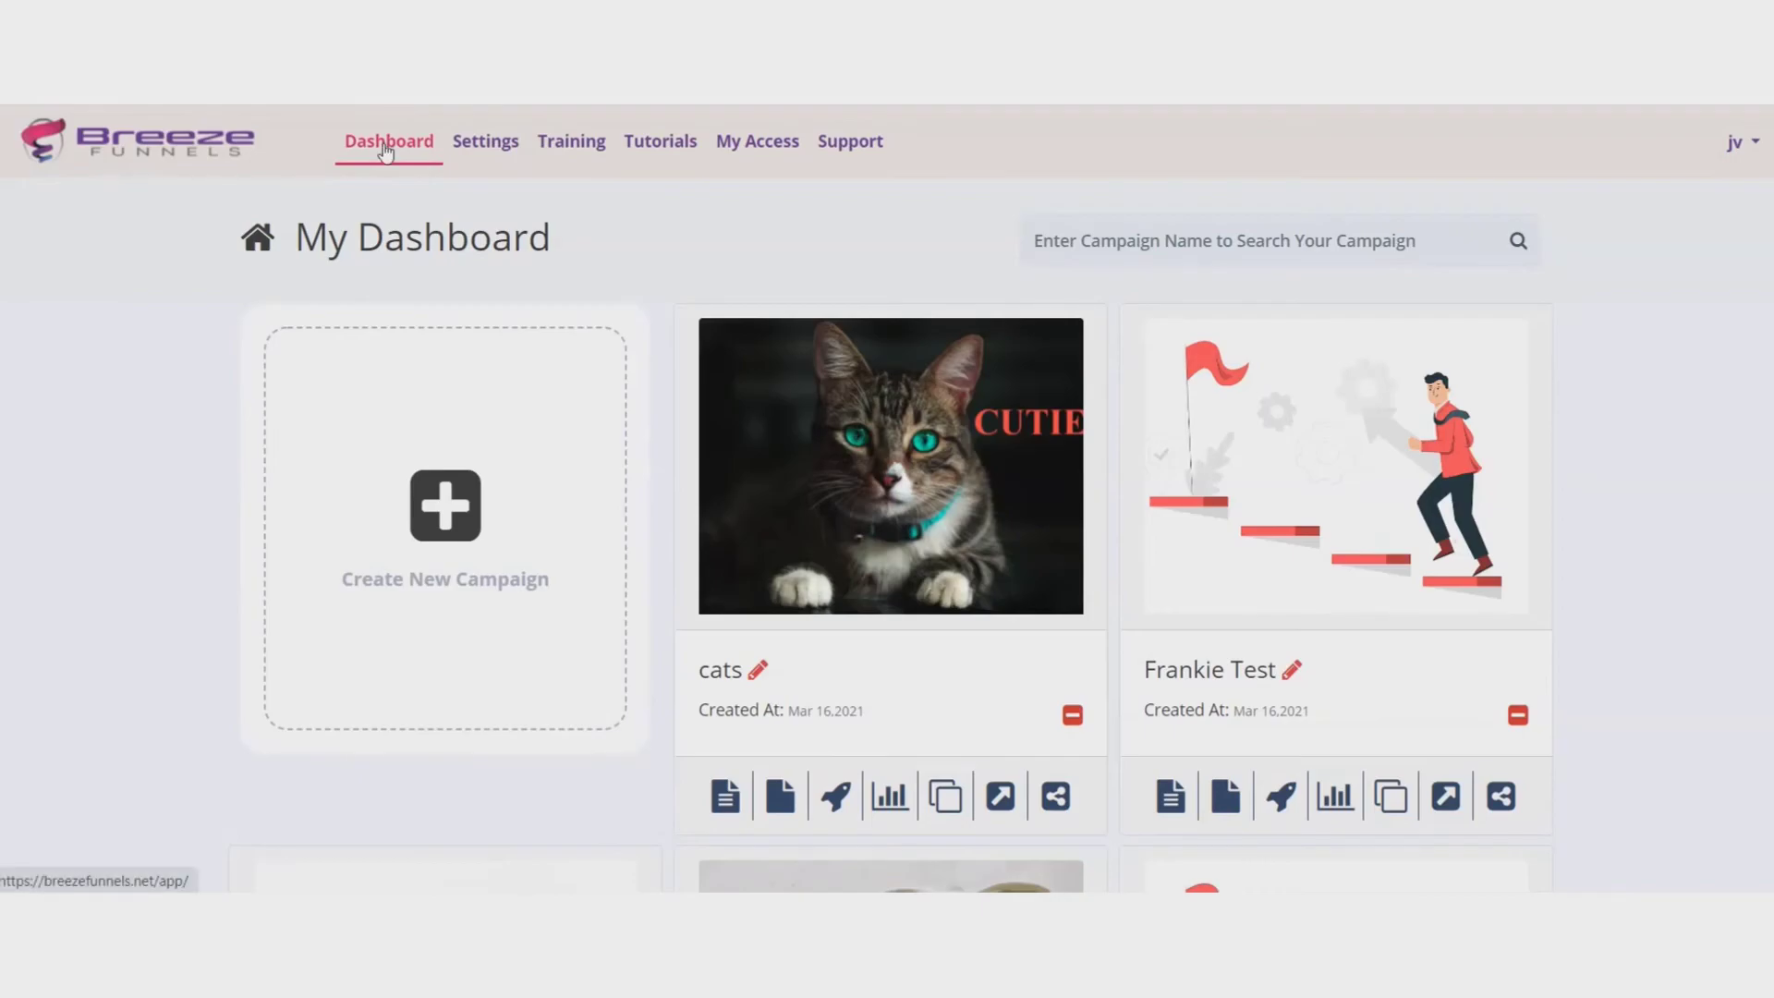
Step: Review the autoresponder integrations in the settings and browse the list of training videos
click(469, 143)
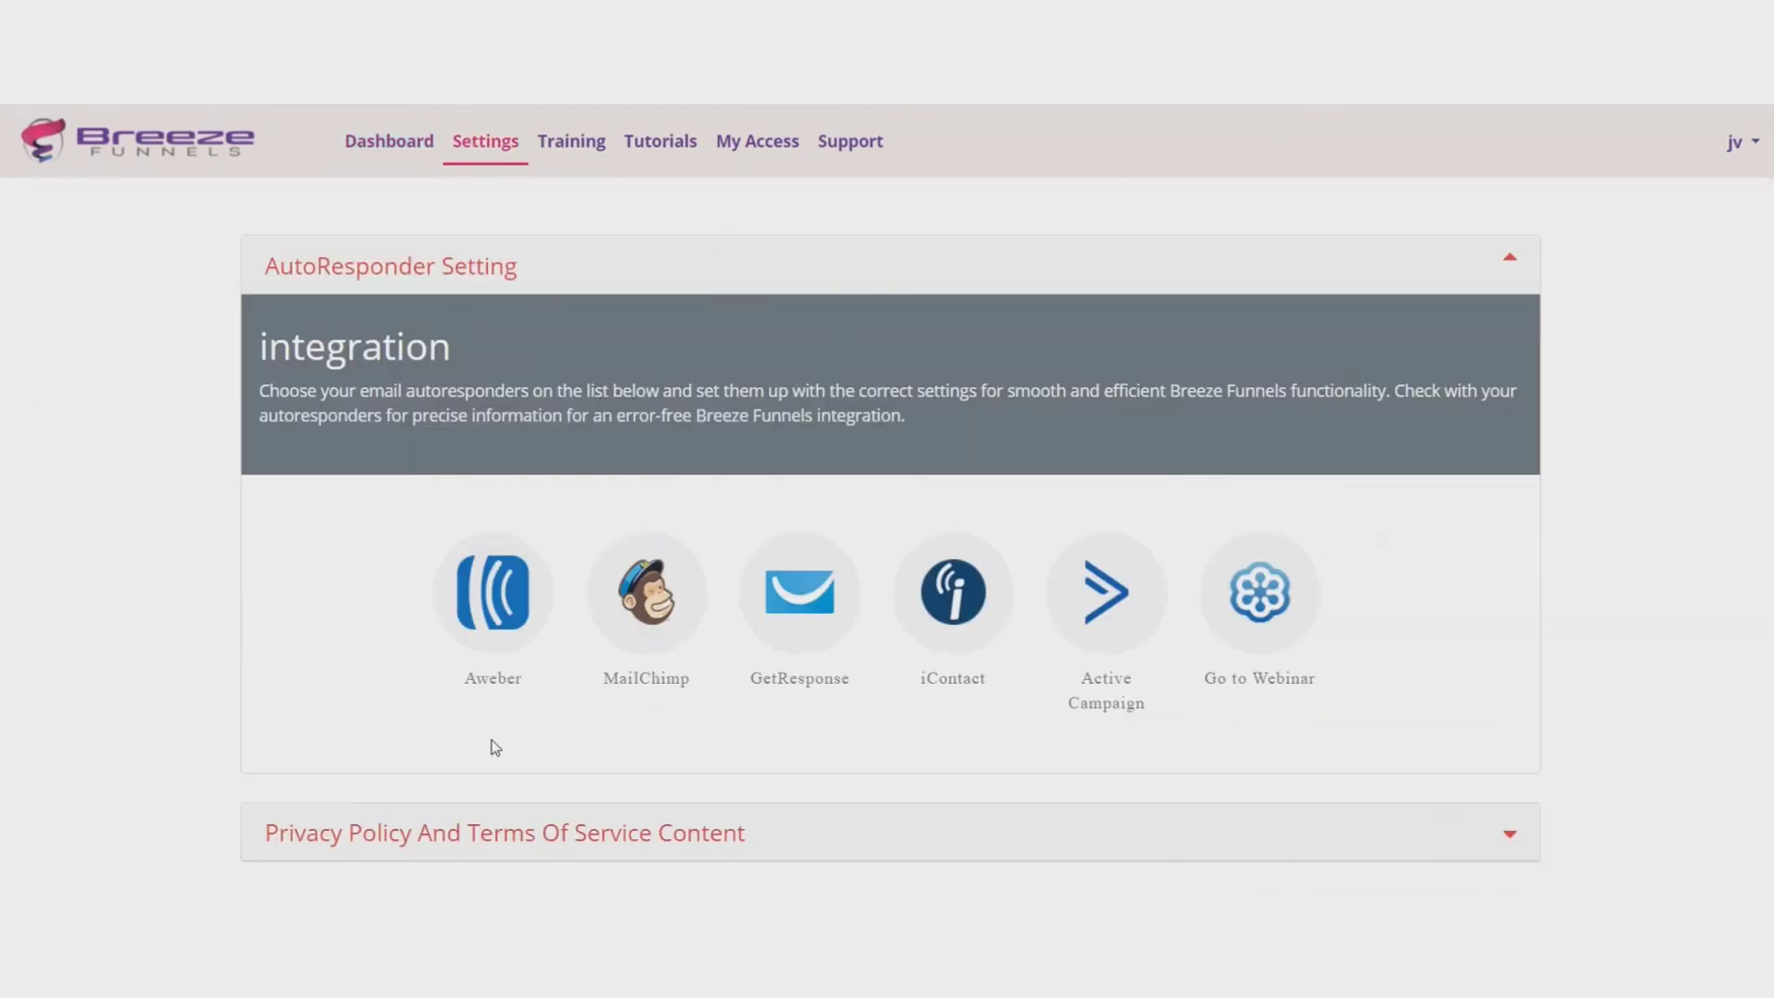
click(560, 148)
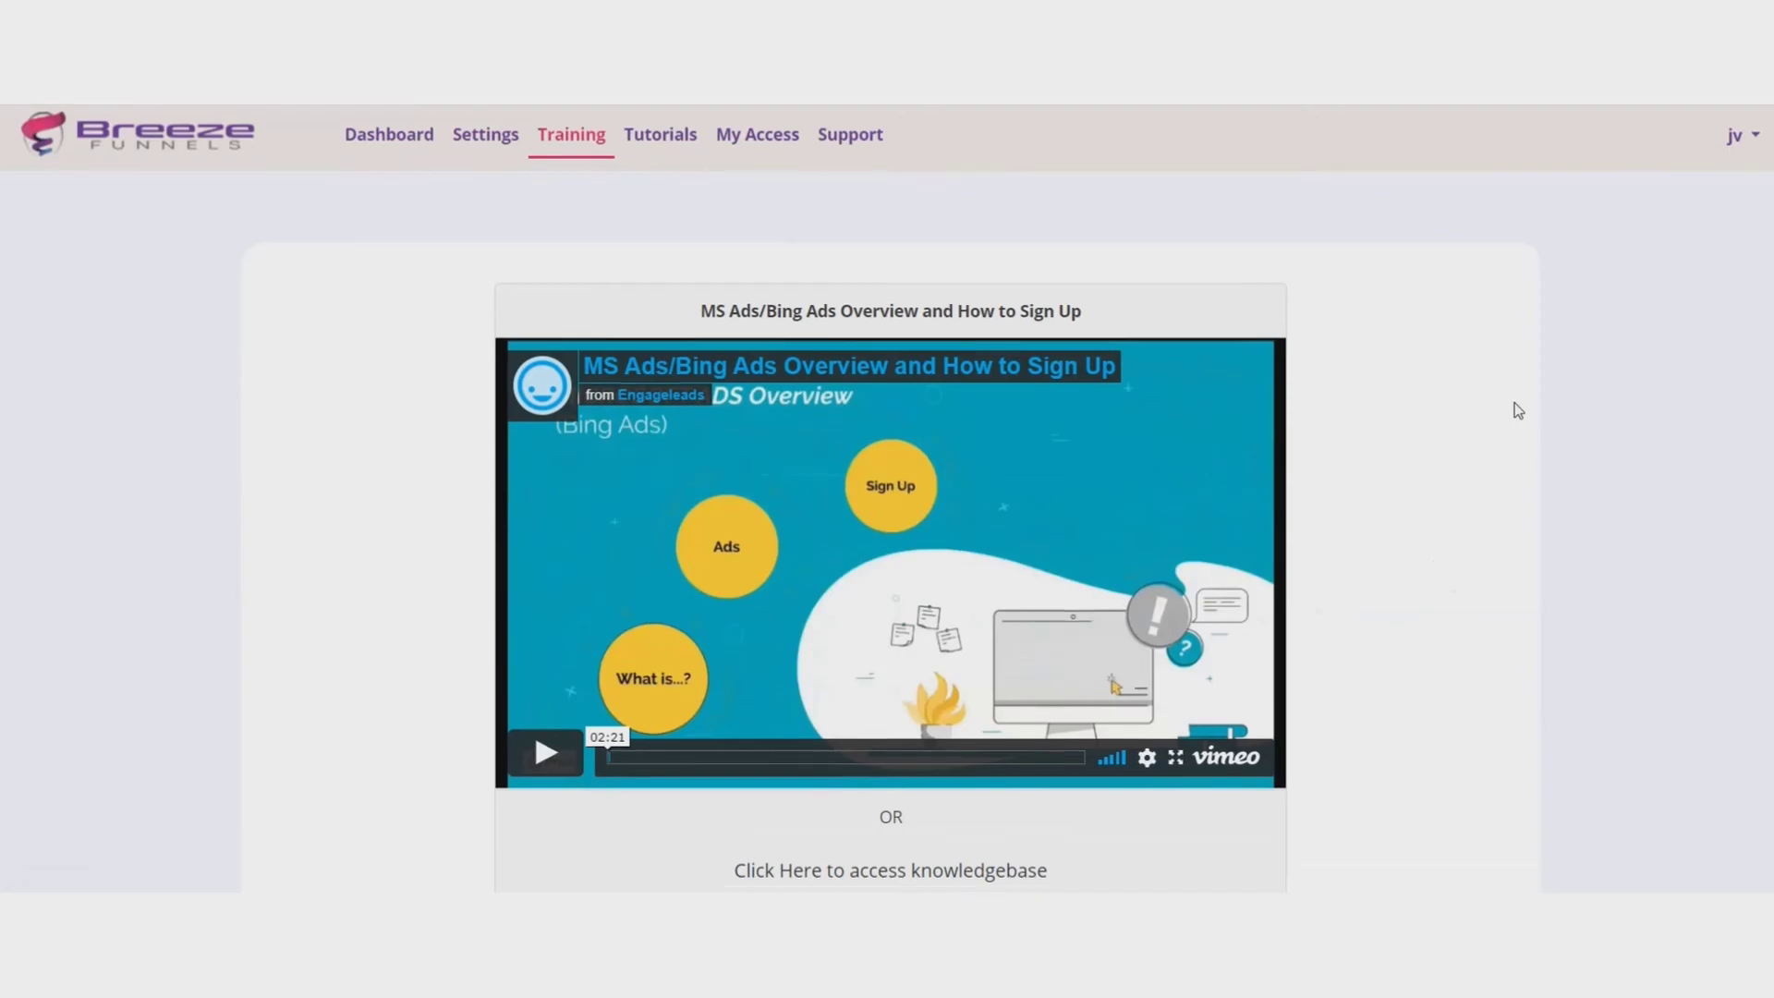
scroll(1519, 411, down, 12)
scroll(1523, 425, down, 13)
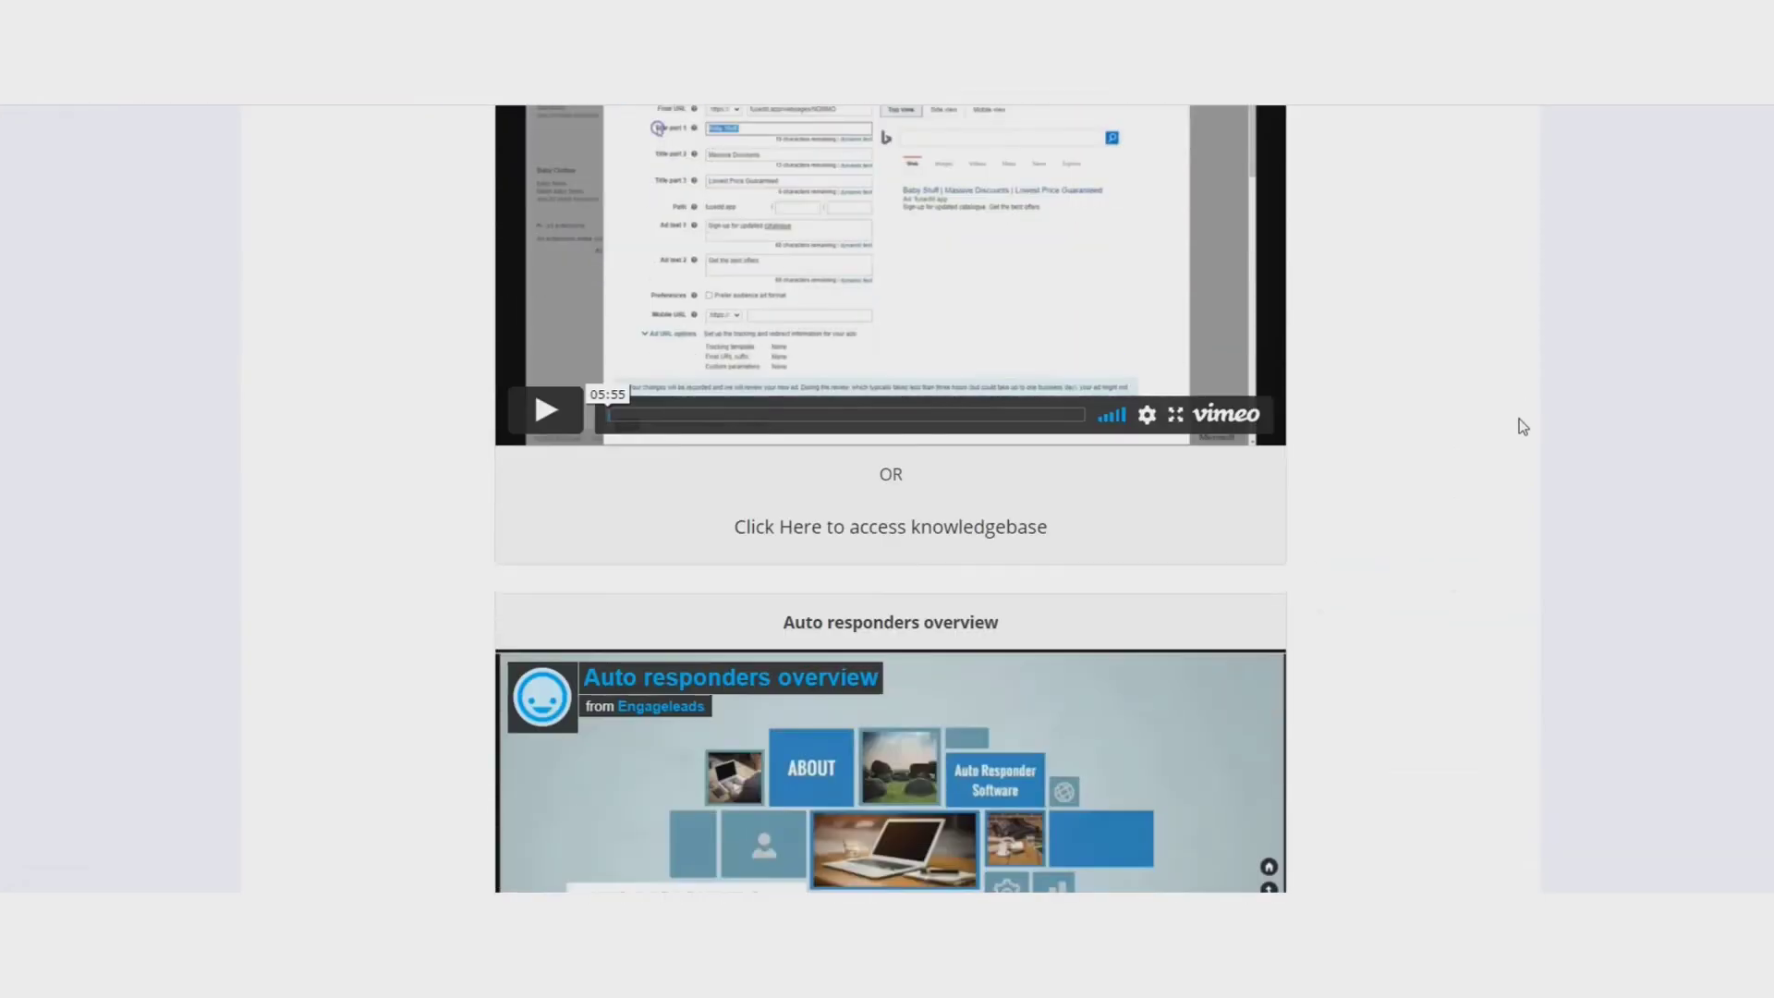
scroll(1523, 443, down, 5)
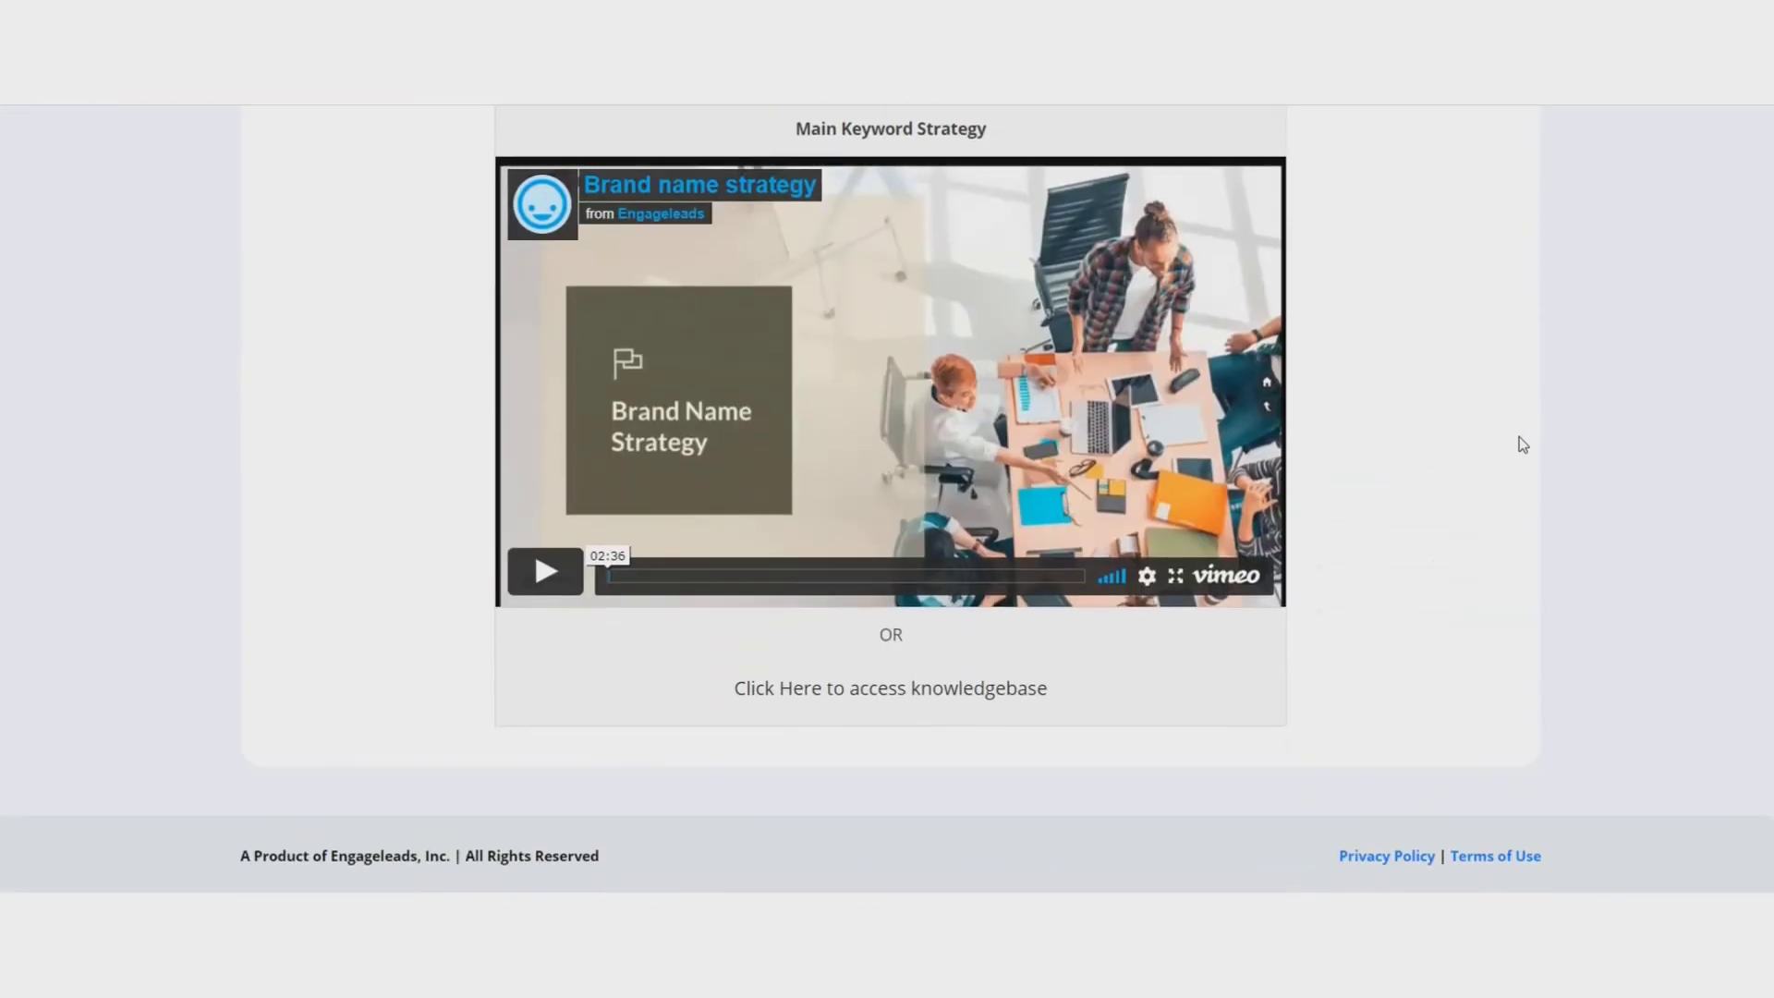
scroll(1521, 443, up, 10)
scroll(1502, 485, up, 5)
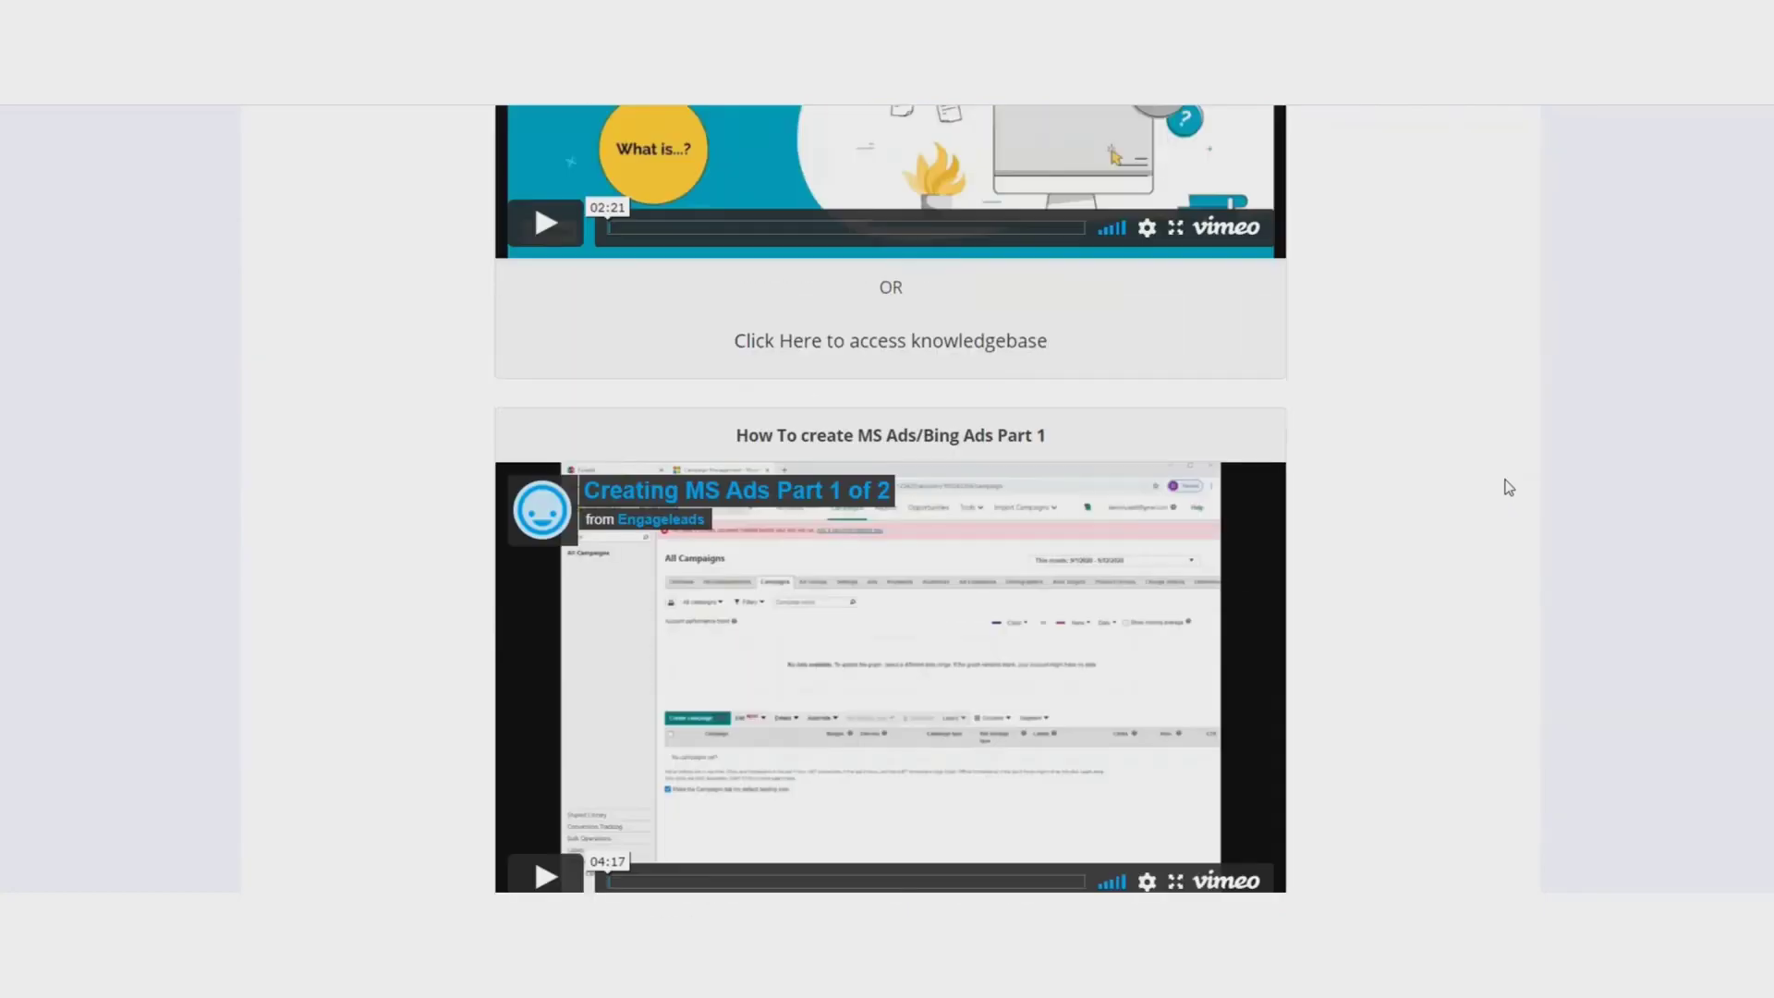
Step: Look through the tutorials, current access and upgrades, support contact and account options
click(635, 146)
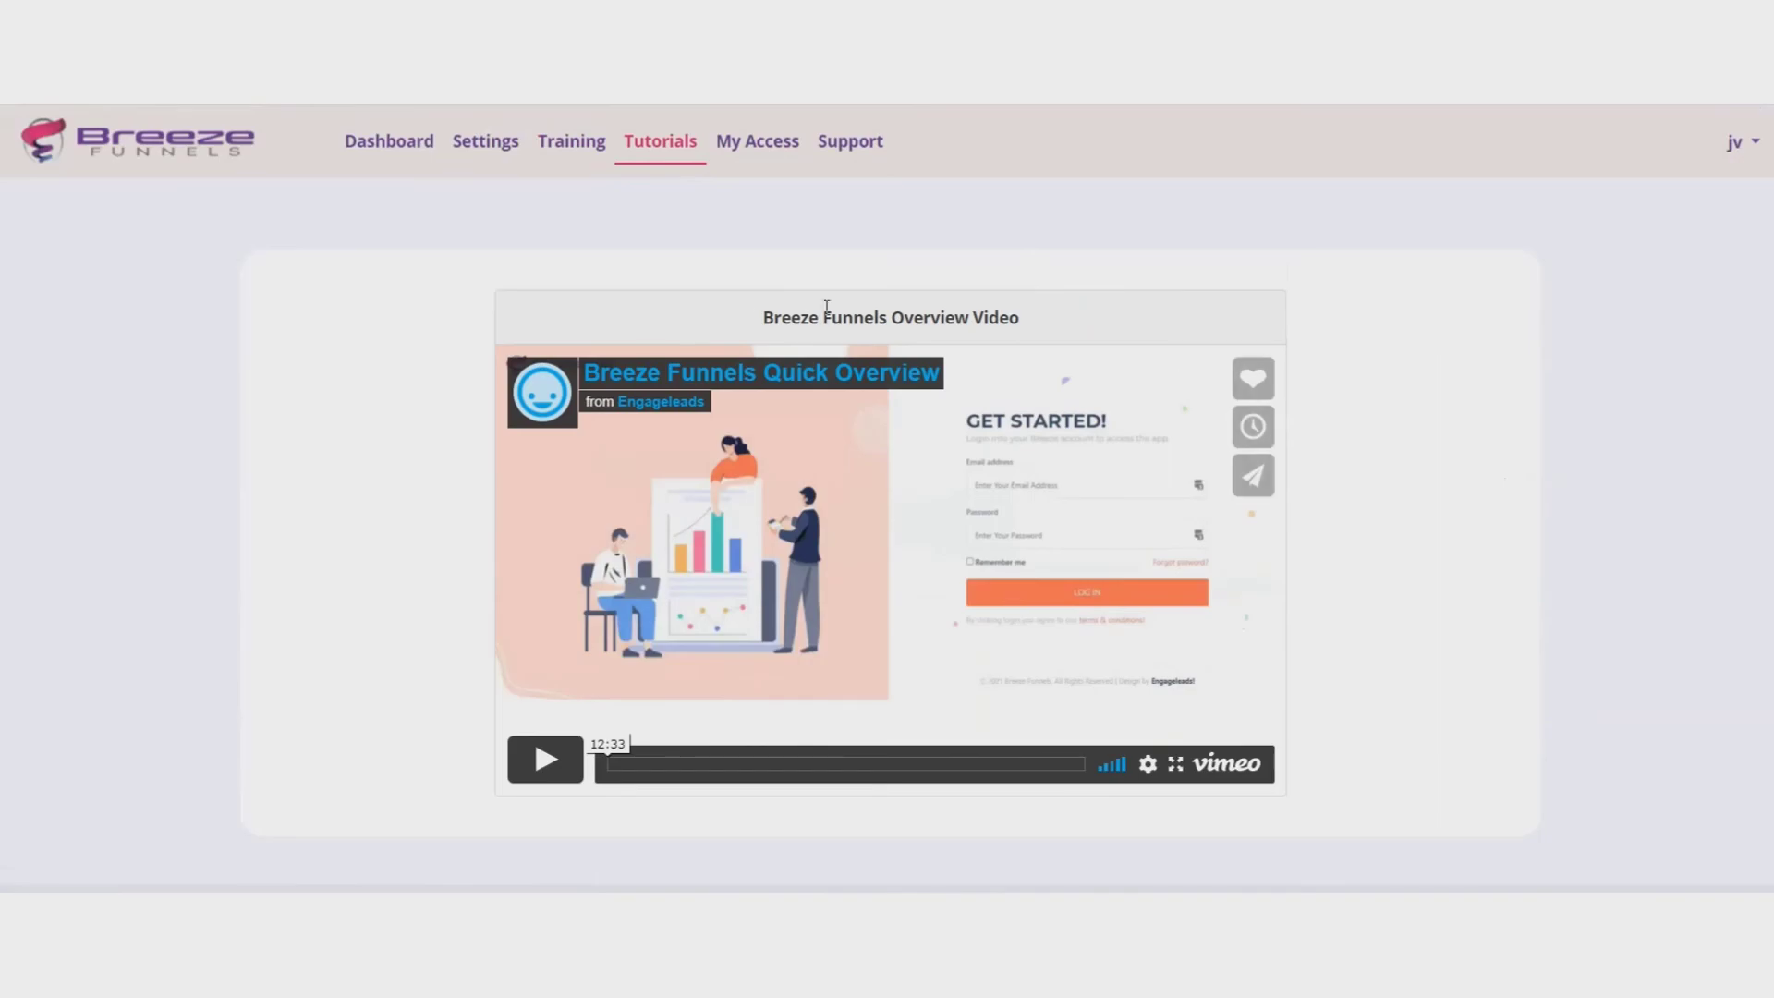
click(753, 148)
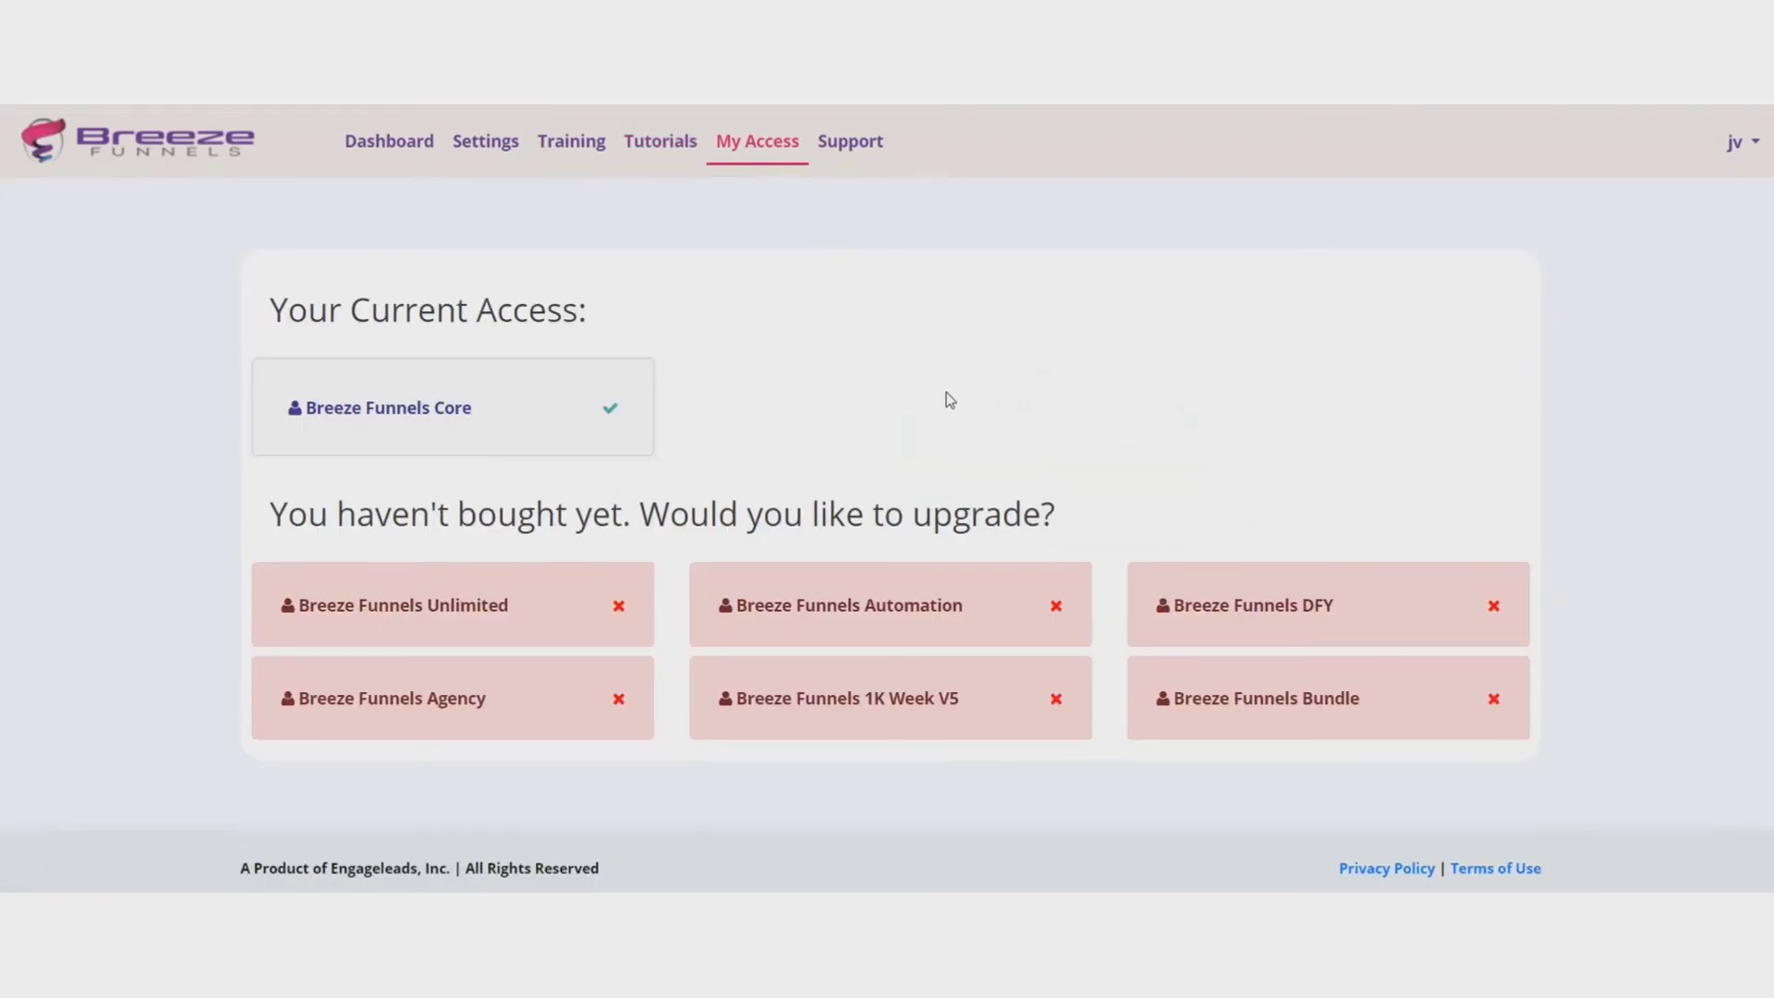
click(851, 150)
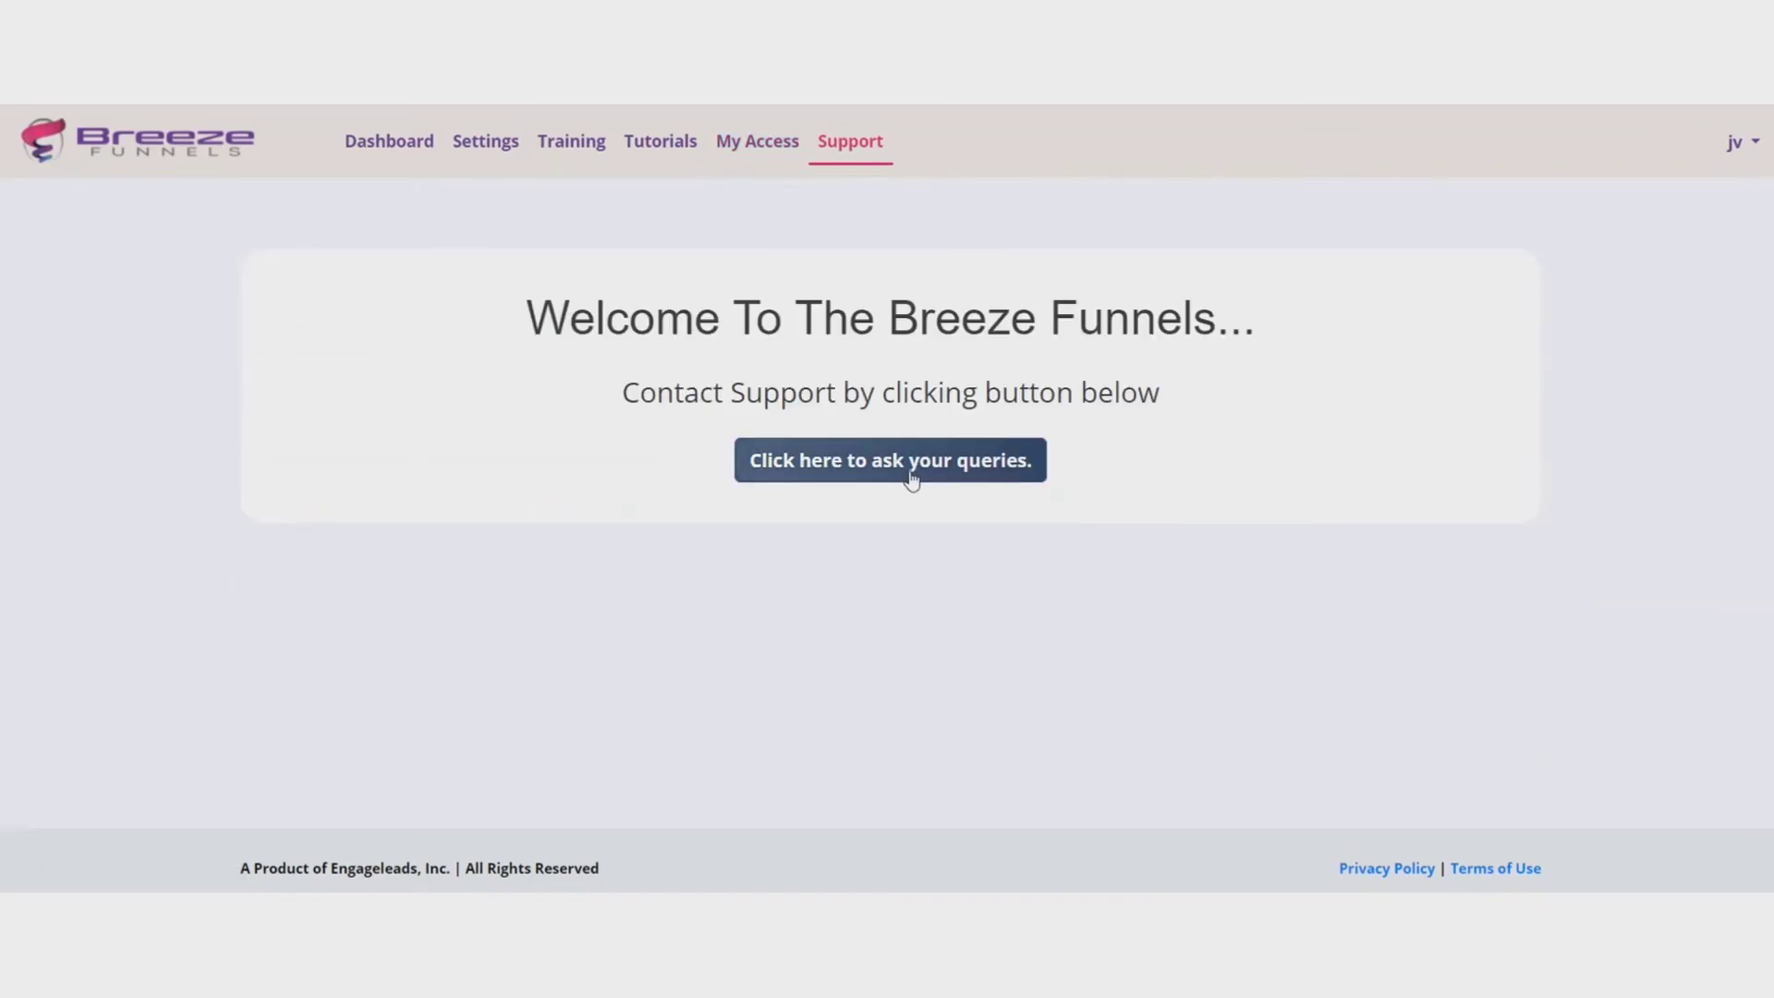
click(1763, 151)
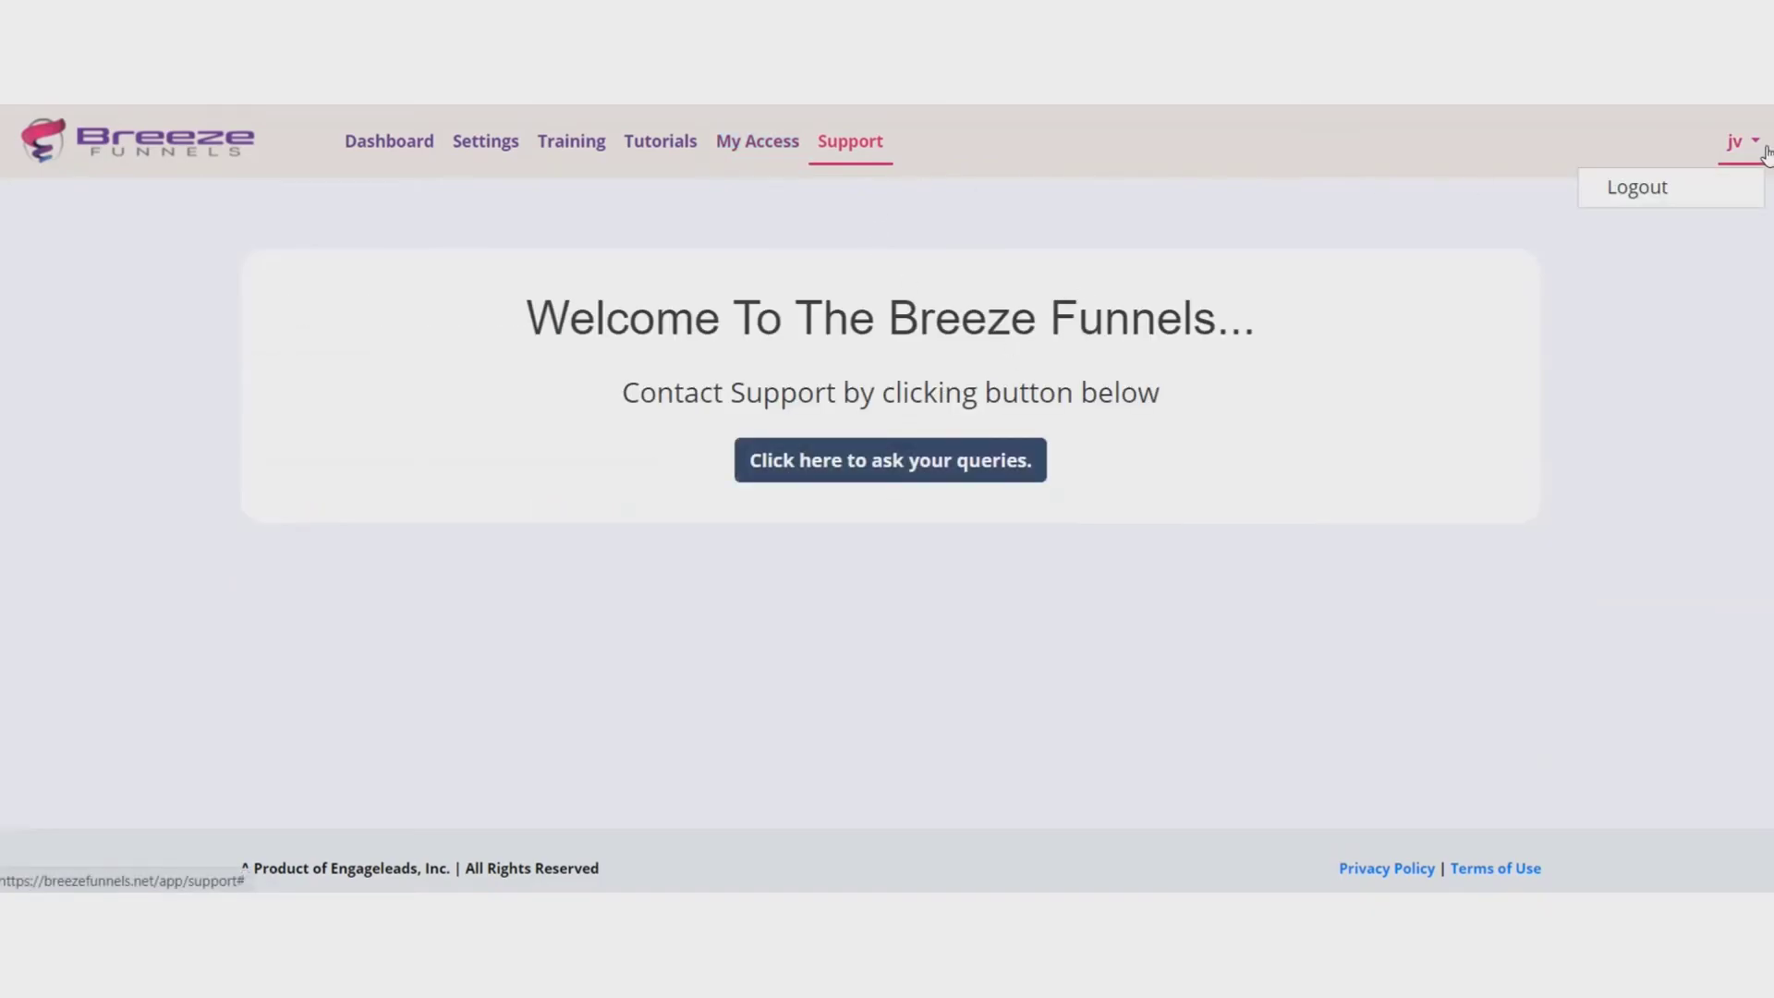
Step: Return to the dashboard and examine the cats campaign's action options and the other existing campaigns
click(385, 153)
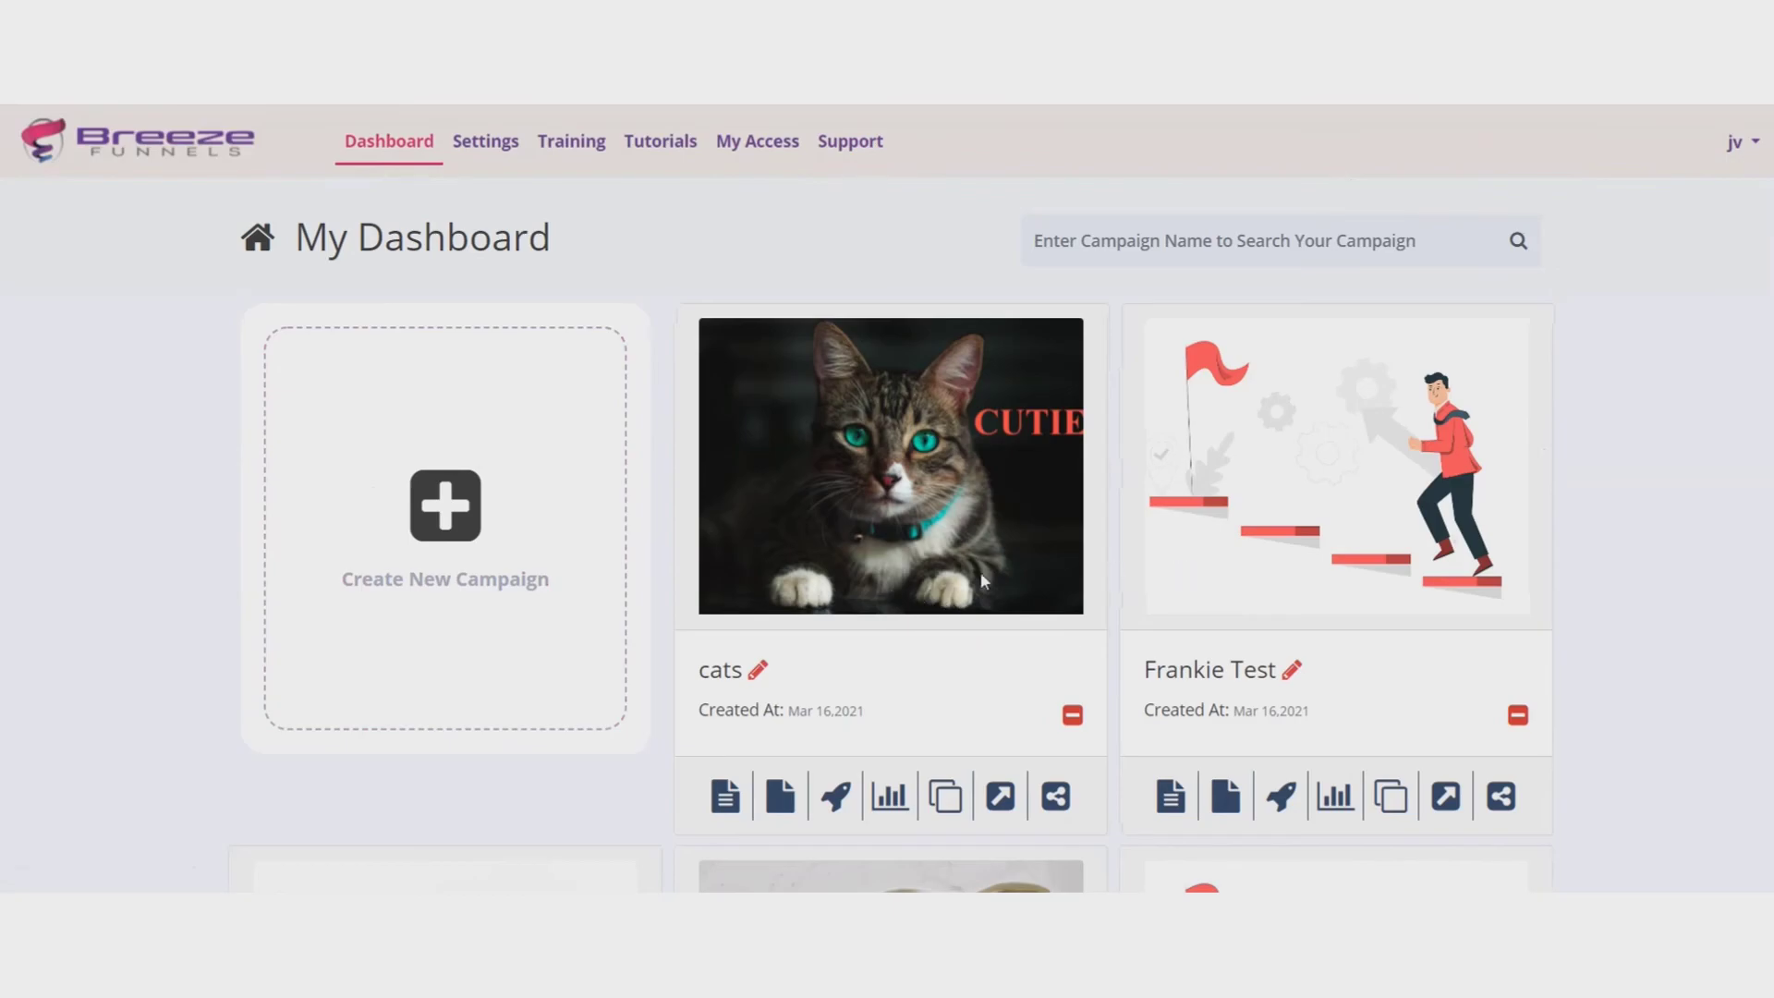
scroll(1698, 523, down, 3)
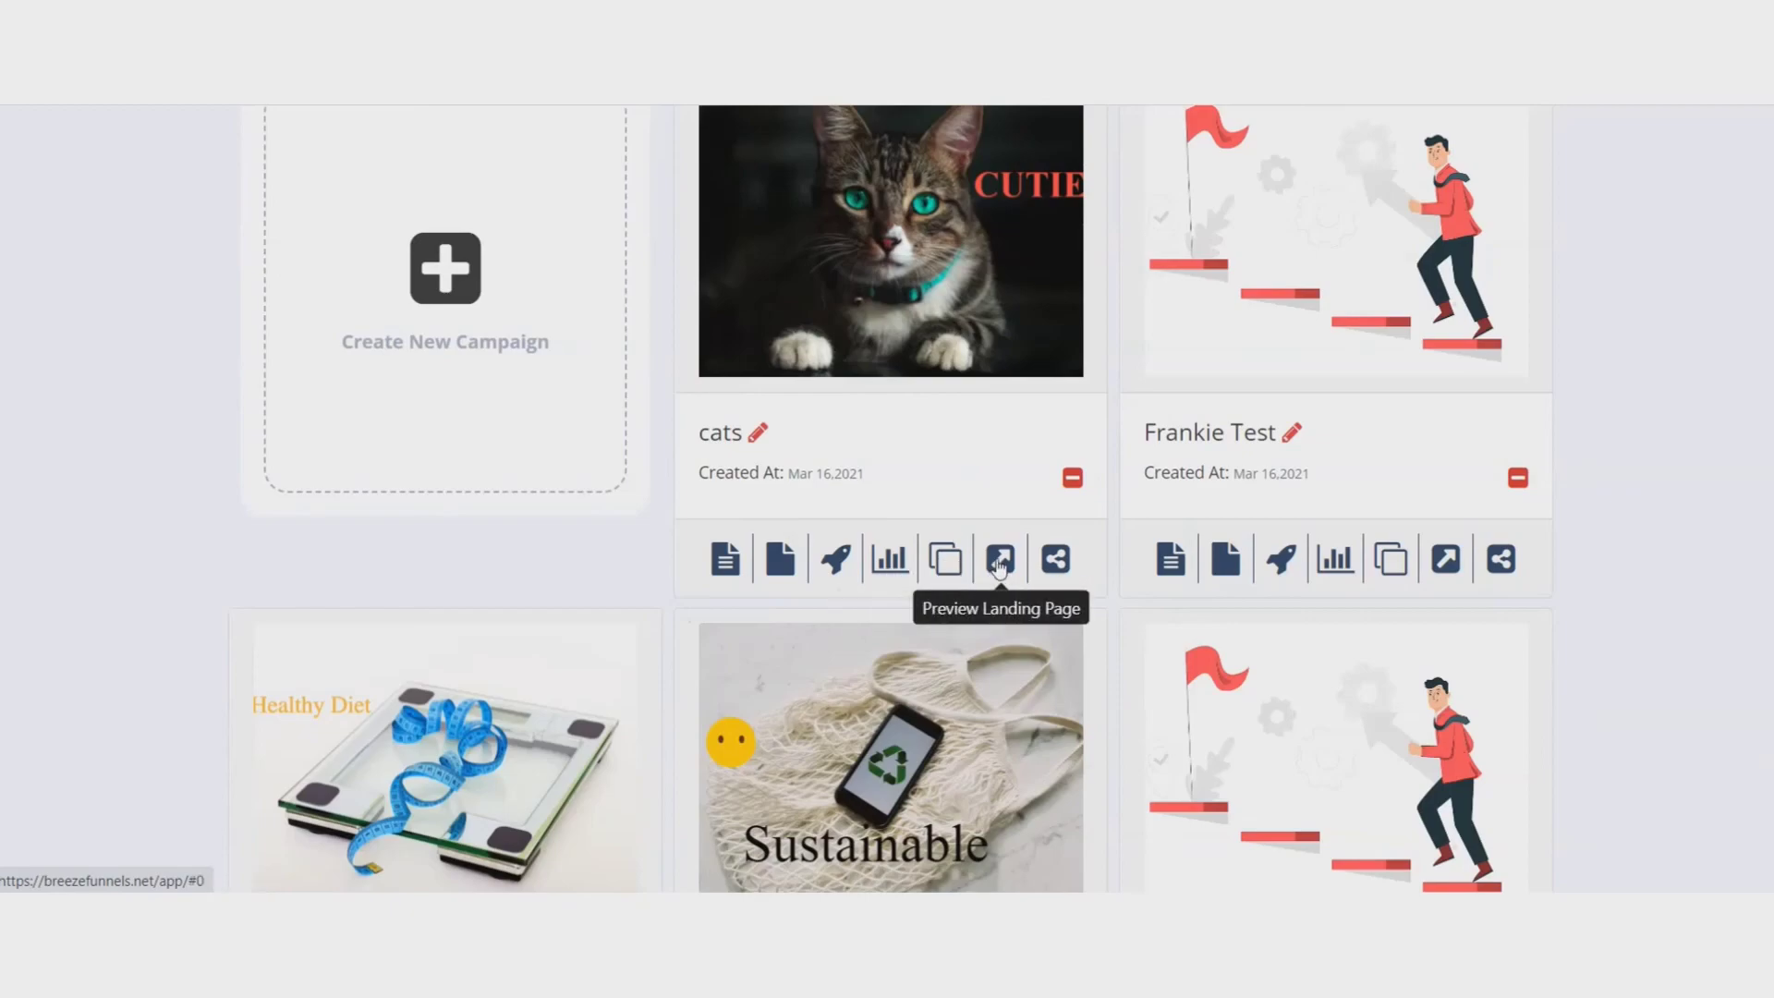
mouse_move(1054, 564)
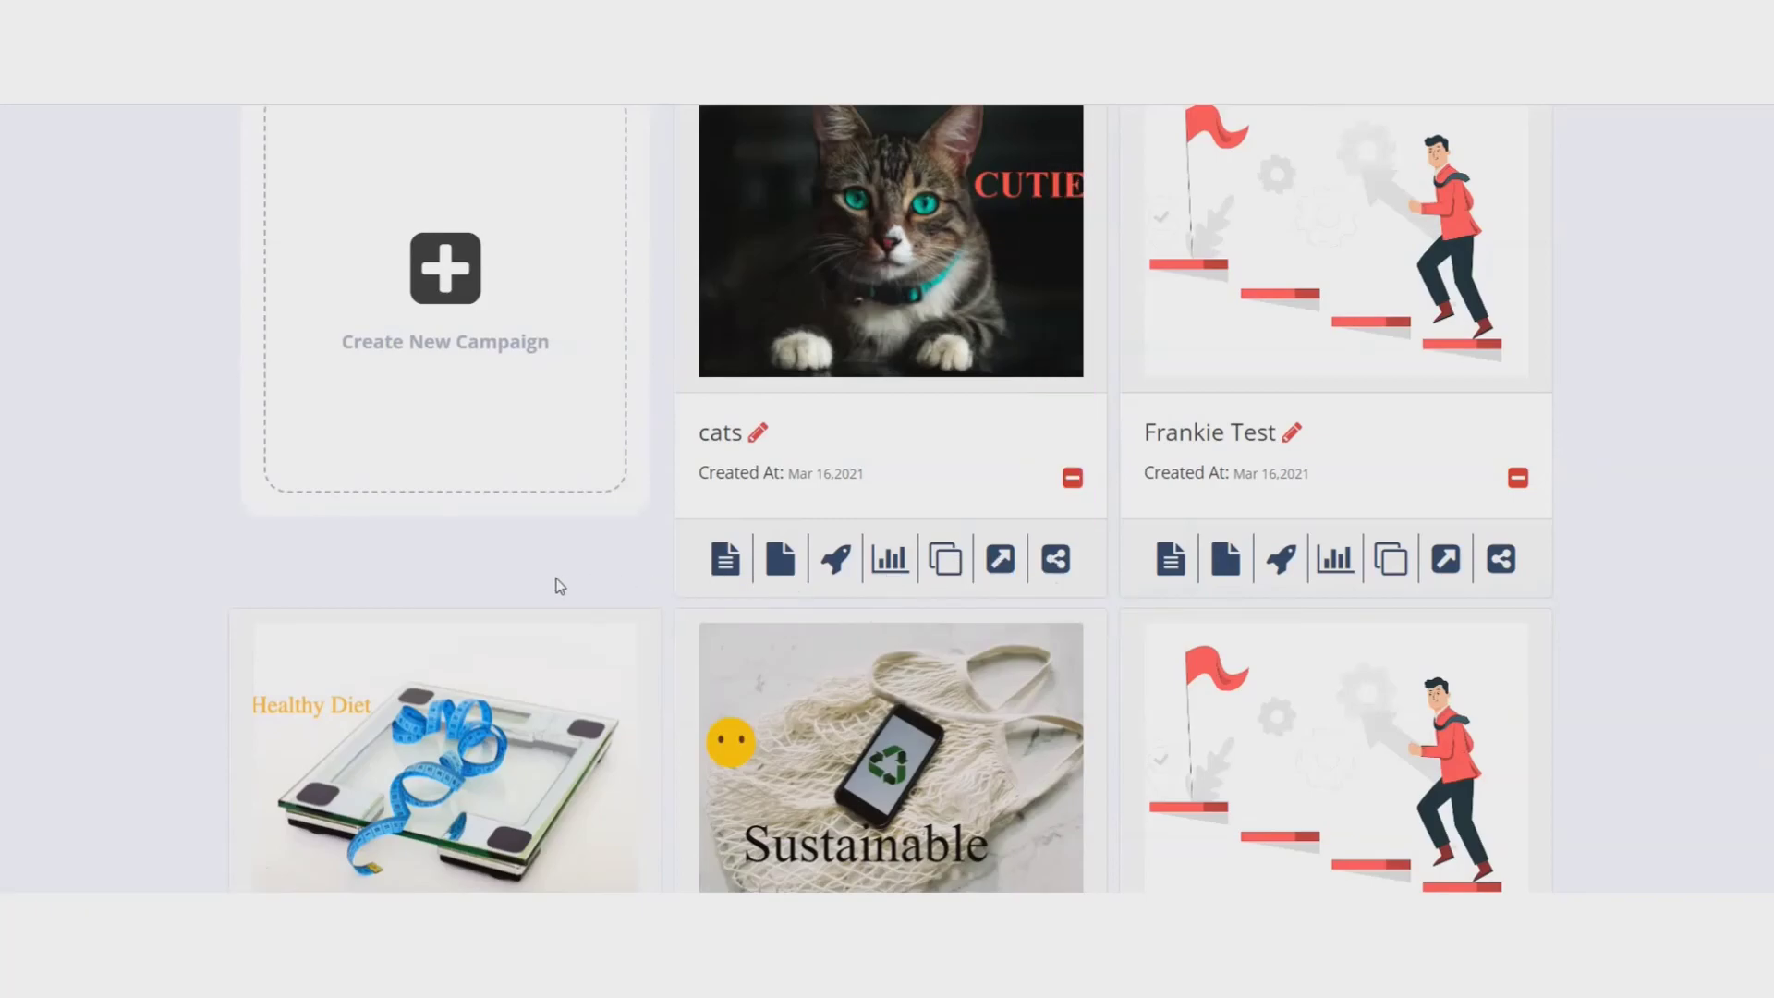
scroll(1729, 577, down, 4)
scroll(1729, 587, up, 6)
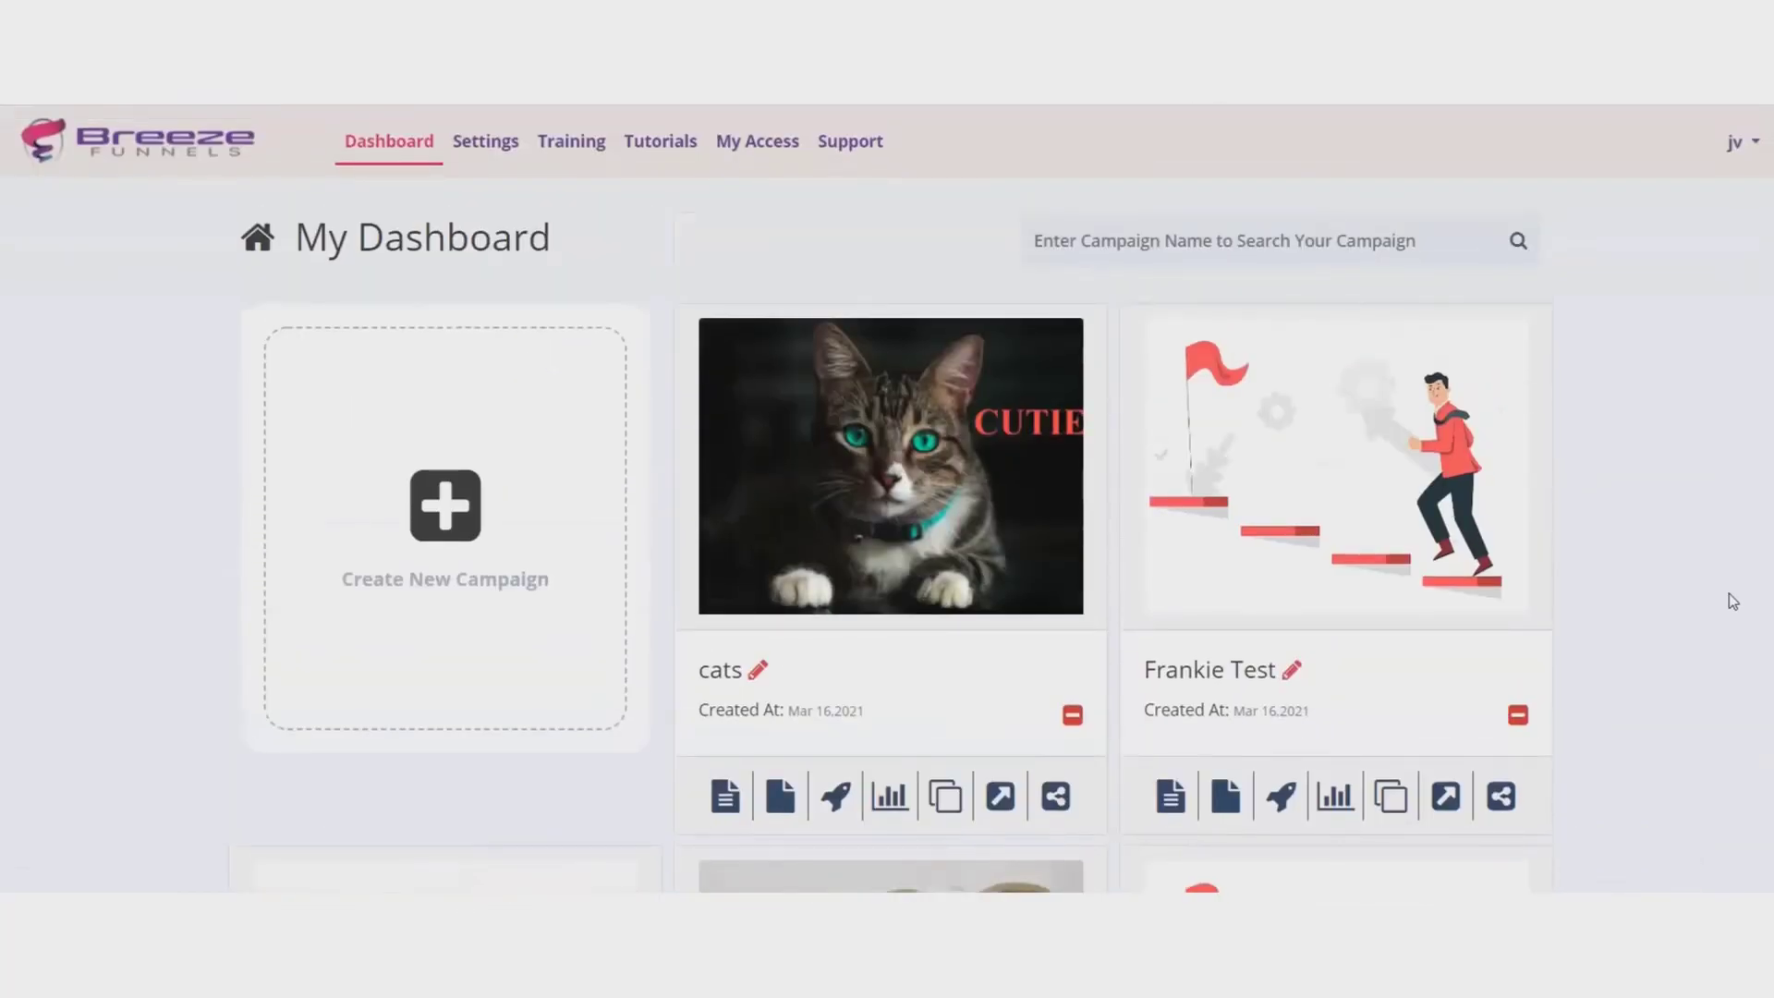